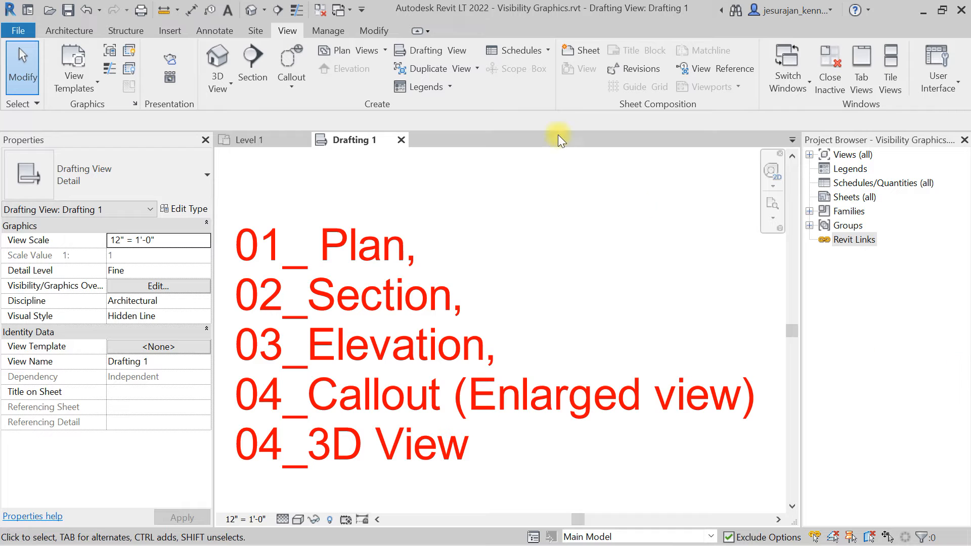
Open the default 3D view and orbit and zoom around the house model.
{"action": "left_click", "coordinate": [217, 56]}
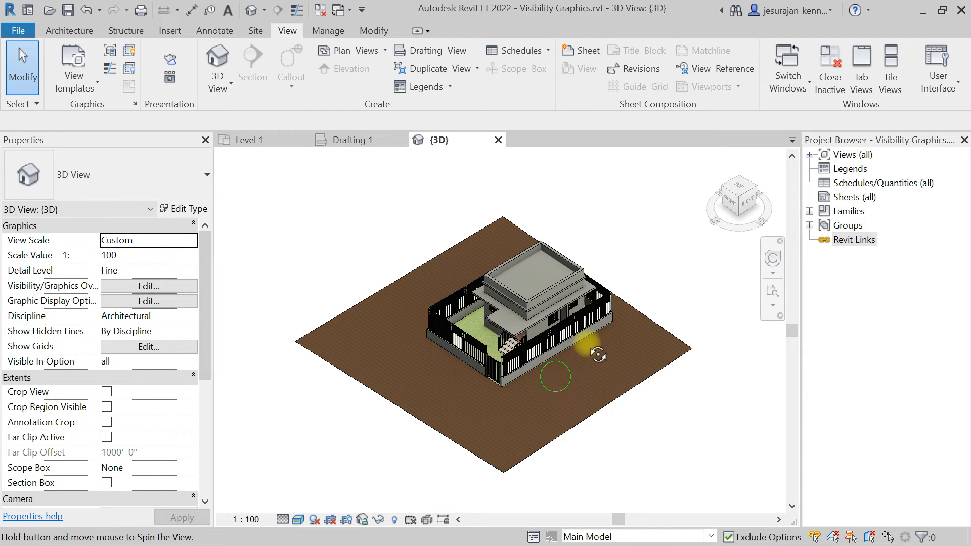
{"action": "middle_click_drag", "start_coordinate": [582, 403], "coordinate": [609, 356], "text": "shift"}
{"action": "scroll", "coordinate": [532, 333], "scroll_direction": "up", "scroll_amount": 3}
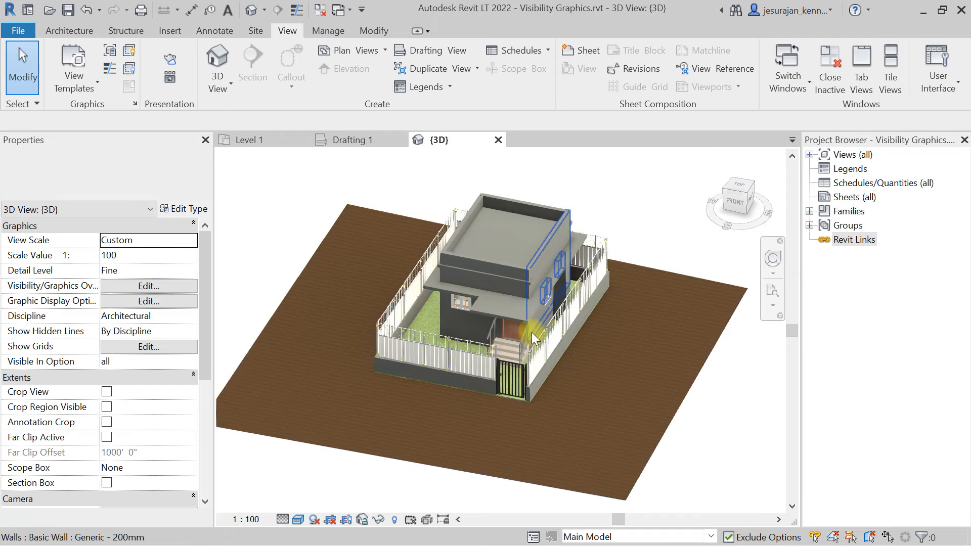
{"action": "scroll", "coordinate": [478, 379], "scroll_direction": "up", "scroll_amount": 4}
{"action": "scroll", "coordinate": [477, 379], "scroll_direction": "down", "scroll_amount": 3}
{"action": "middle_click_drag", "start_coordinate": [418, 358], "coordinate": [356, 365], "text": "shift"}
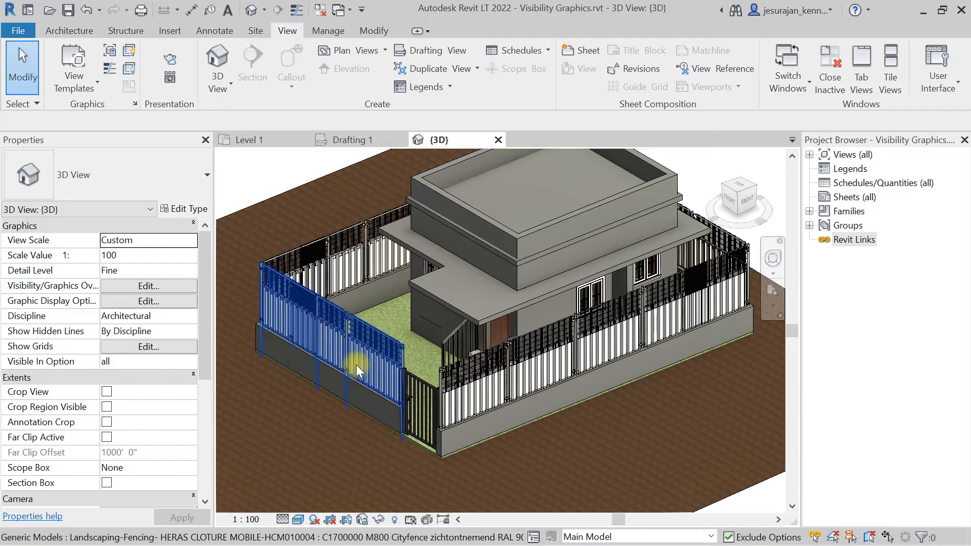
Expand the Views list in the Project Browser and open the North elevation view.
{"action": "left_click", "coordinate": [809, 154]}
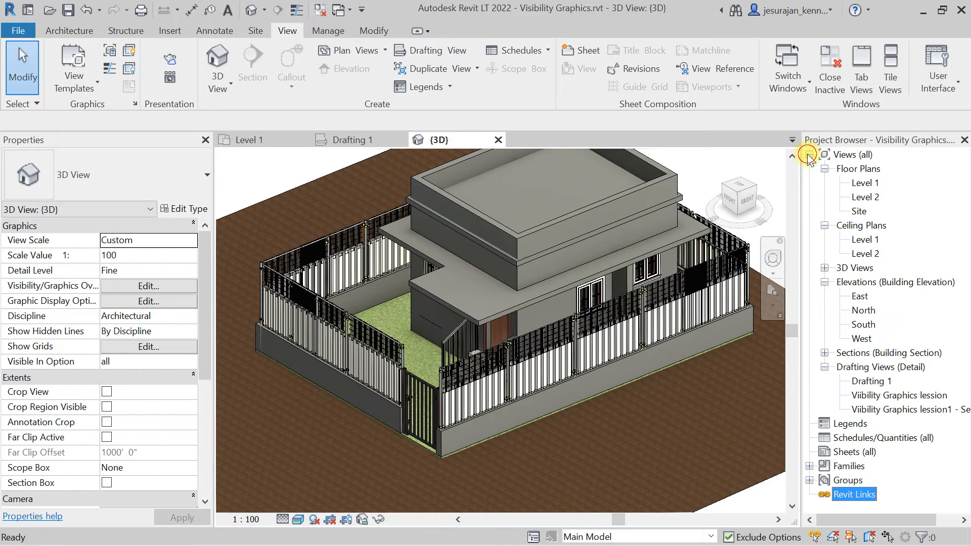
{"action": "left_click", "coordinate": [810, 154]}
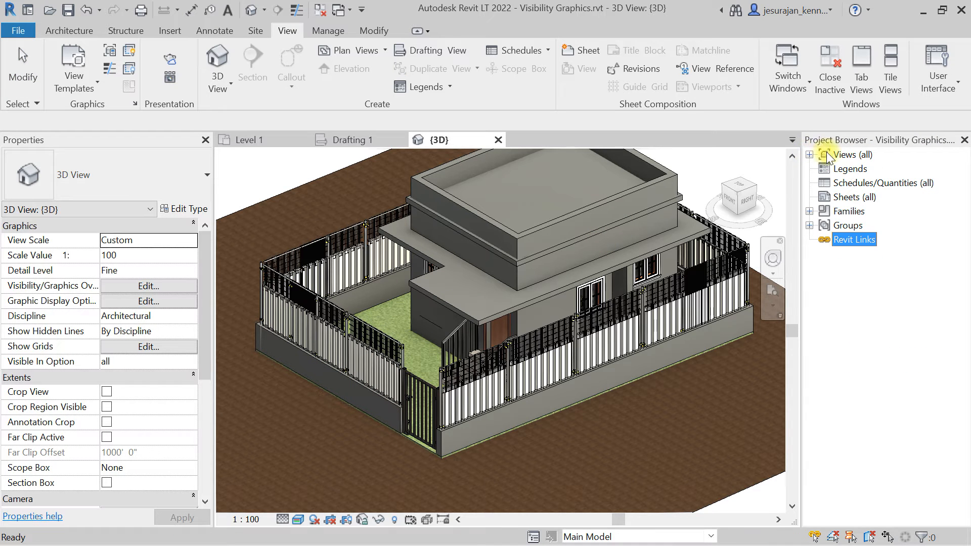
{"action": "left_click", "coordinate": [845, 156]}
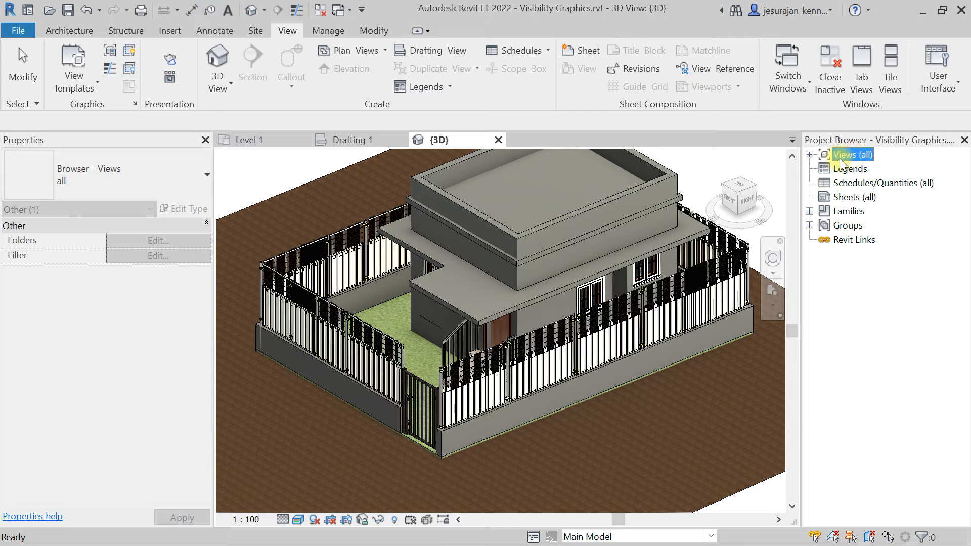
{"action": "left_click", "coordinate": [809, 154]}
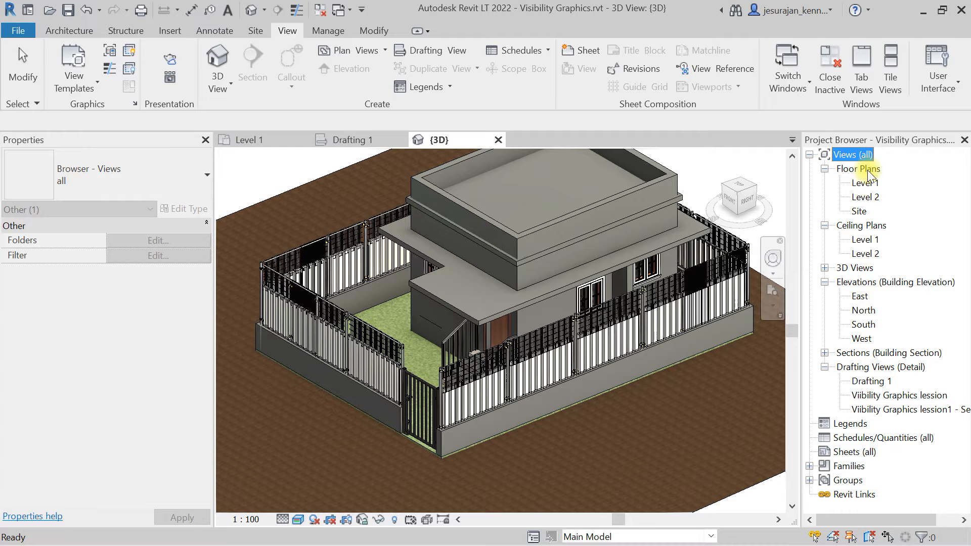
{"action": "left_click", "coordinate": [867, 368]}
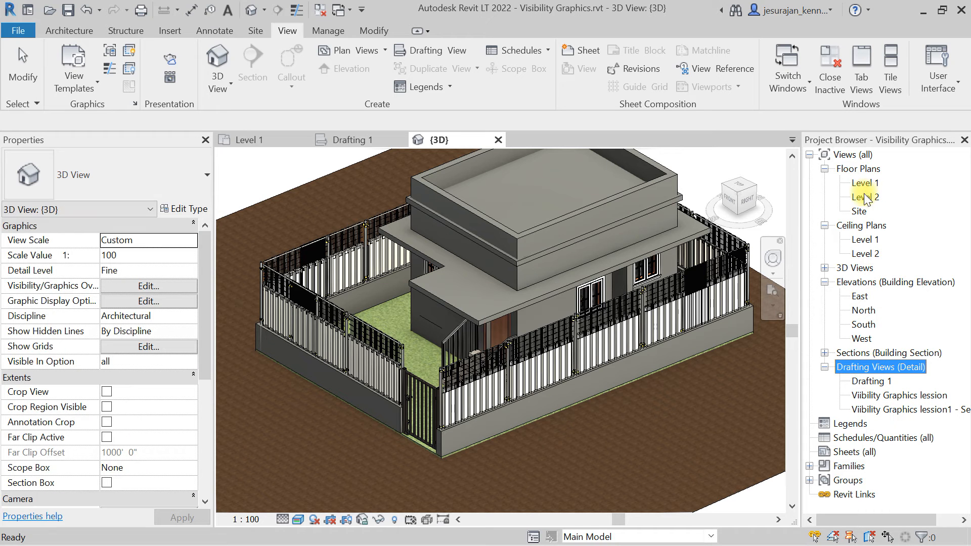
{"action": "left_click", "coordinate": [860, 170]}
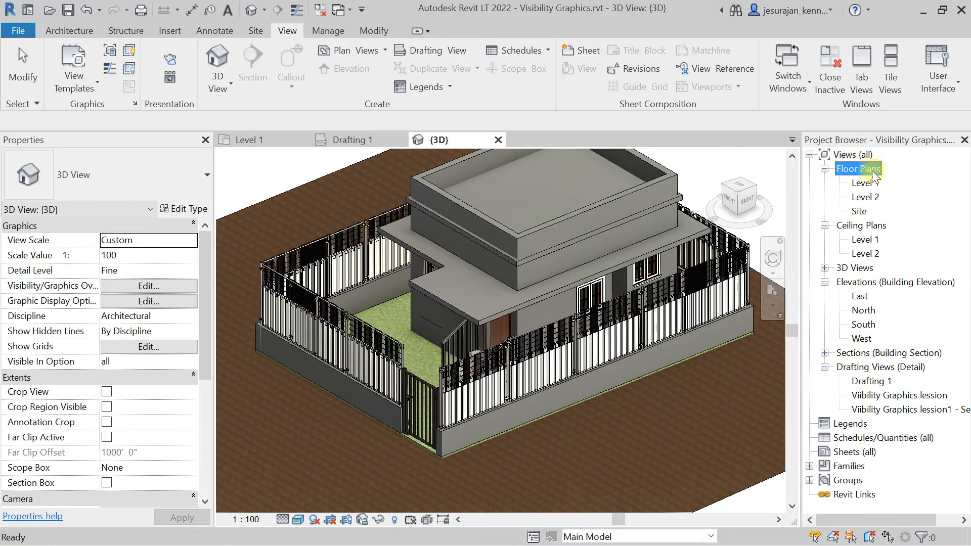
{"action": "left_click", "coordinate": [868, 183]}
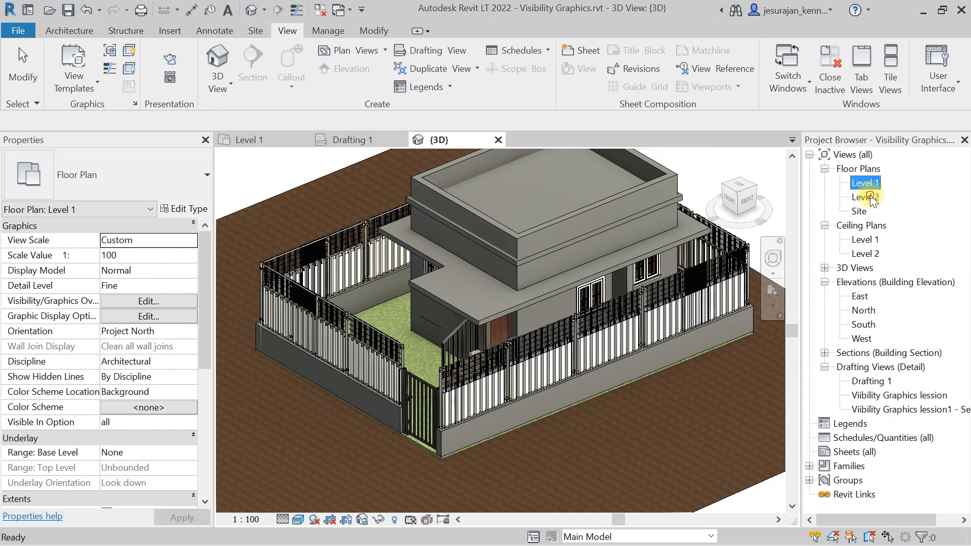
{"action": "left_click", "coordinate": [870, 197]}
{"action": "left_click", "coordinate": [859, 212]}
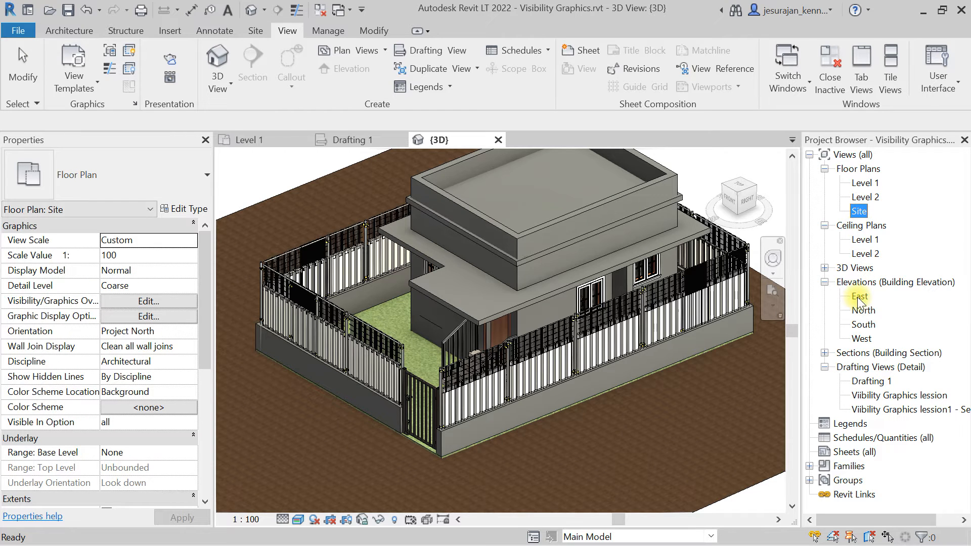
{"action": "double_click", "coordinate": [861, 311]}
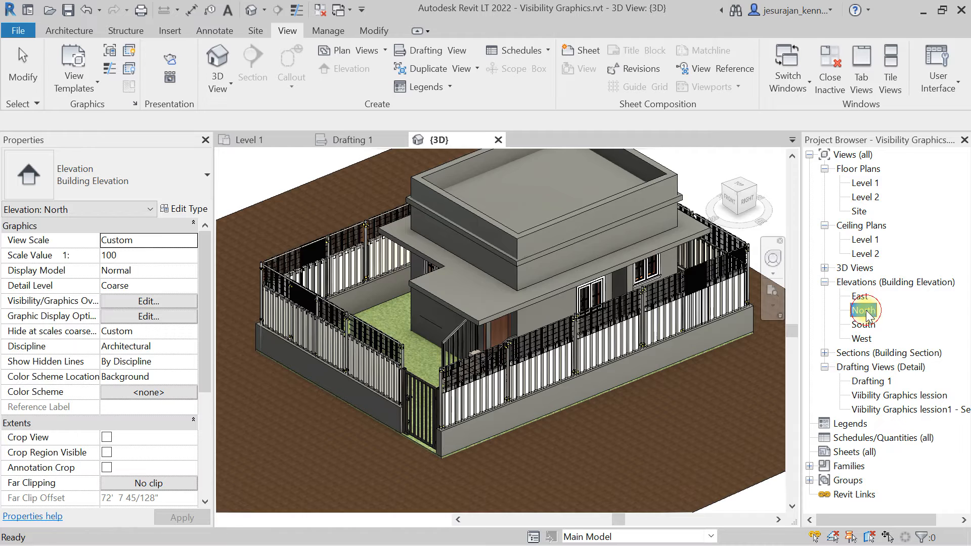
{"action": "scroll", "coordinate": [672, 329], "scroll_direction": "up", "scroll_amount": 4}
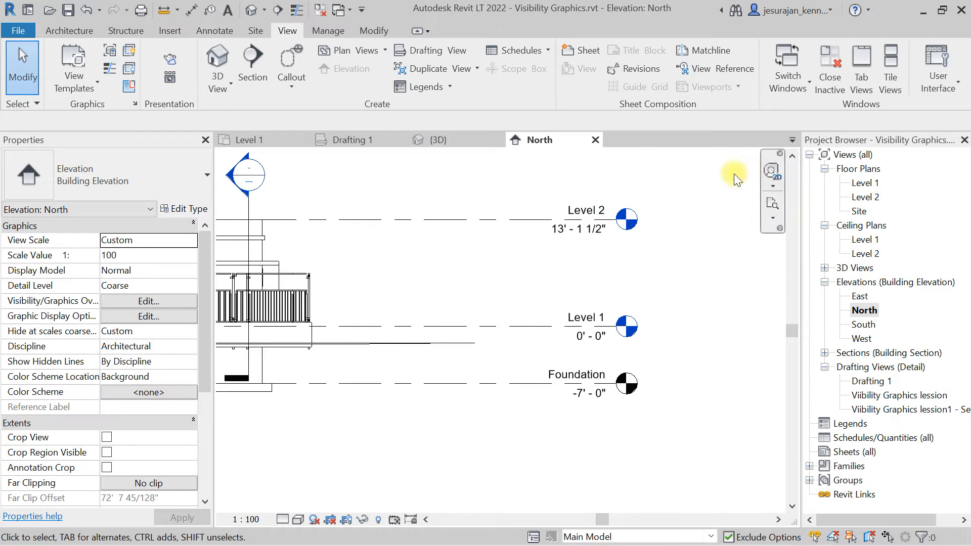
Compare the levels shown in the North elevation, including Foundation, with the floor plans listed in the browser.
{"action": "left_click", "coordinate": [865, 184]}
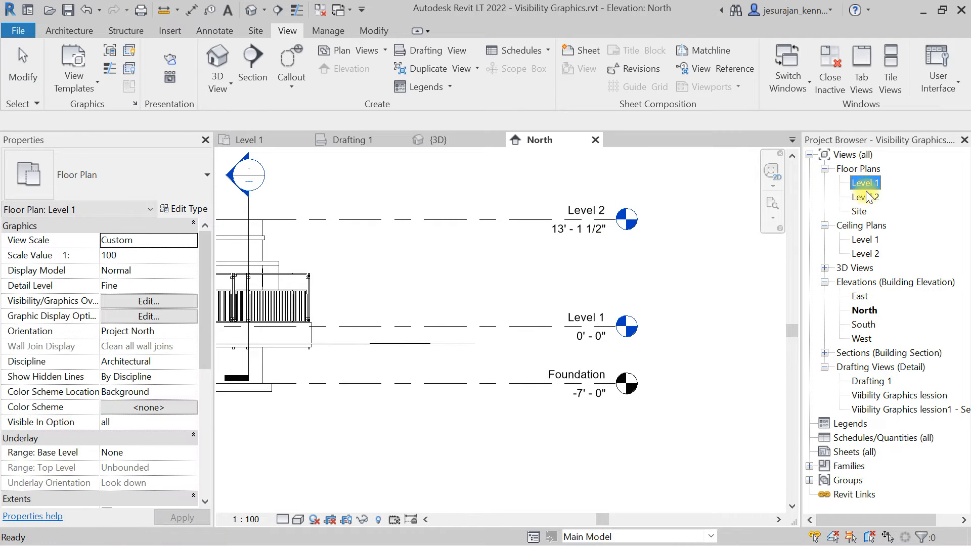
{"action": "left_click", "coordinate": [866, 198]}
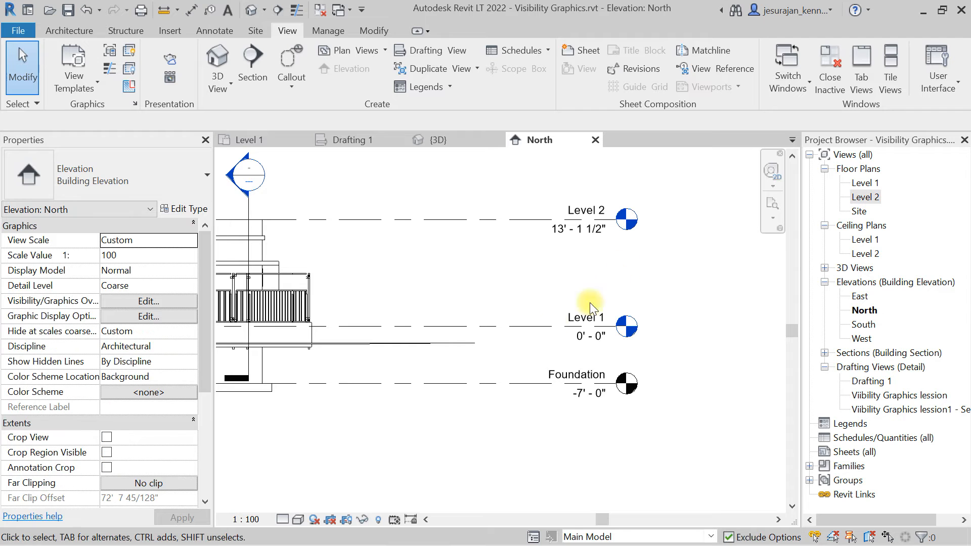
{"action": "left_click", "coordinate": [565, 377]}
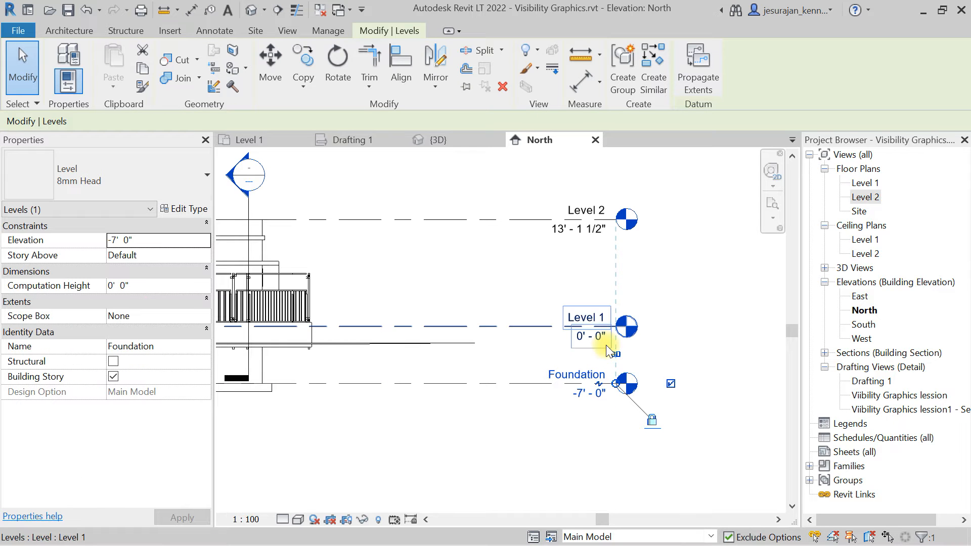
{"action": "left_click", "coordinate": [709, 269]}
{"action": "left_click", "coordinate": [859, 211]}
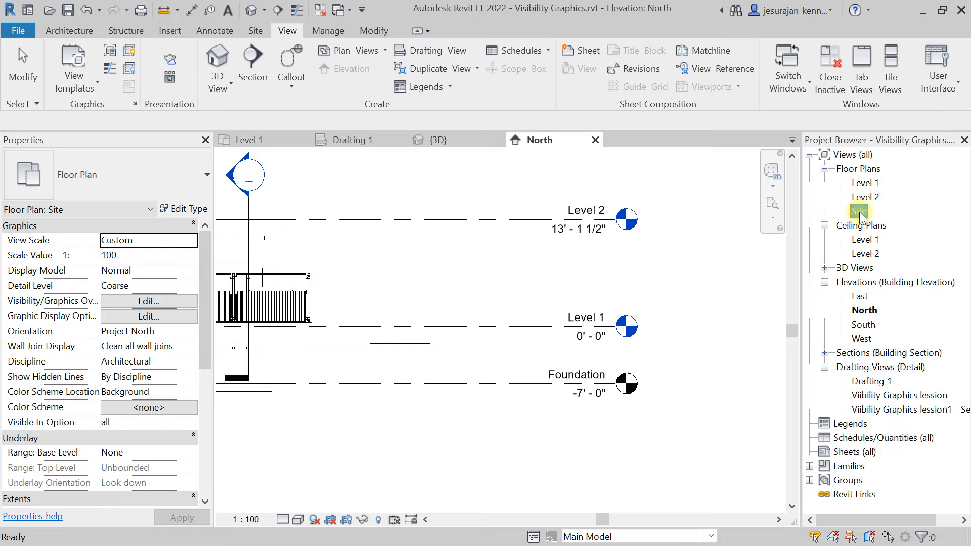
{"action": "left_click", "coordinate": [866, 183]}
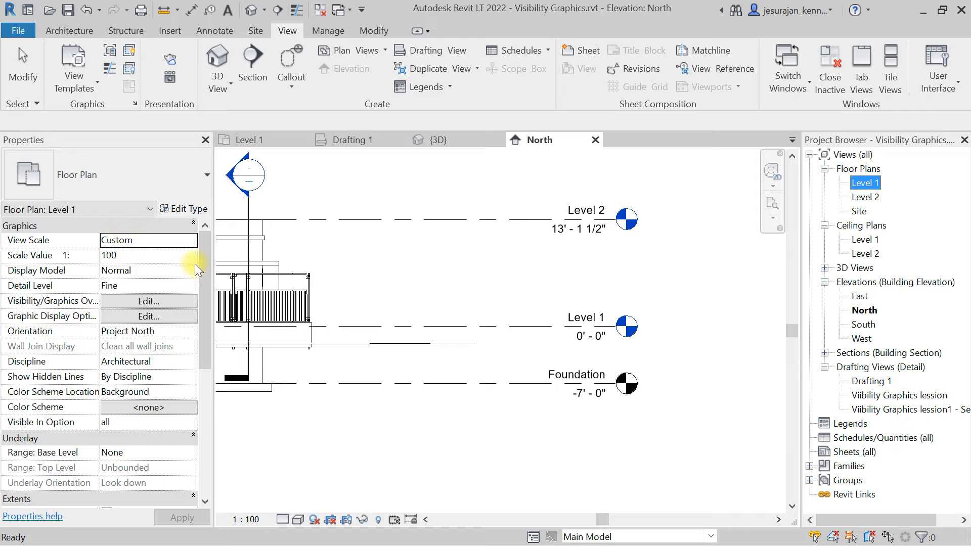
{"action": "left_click_drag", "start_coordinate": [209, 255], "coordinate": [210, 390]}
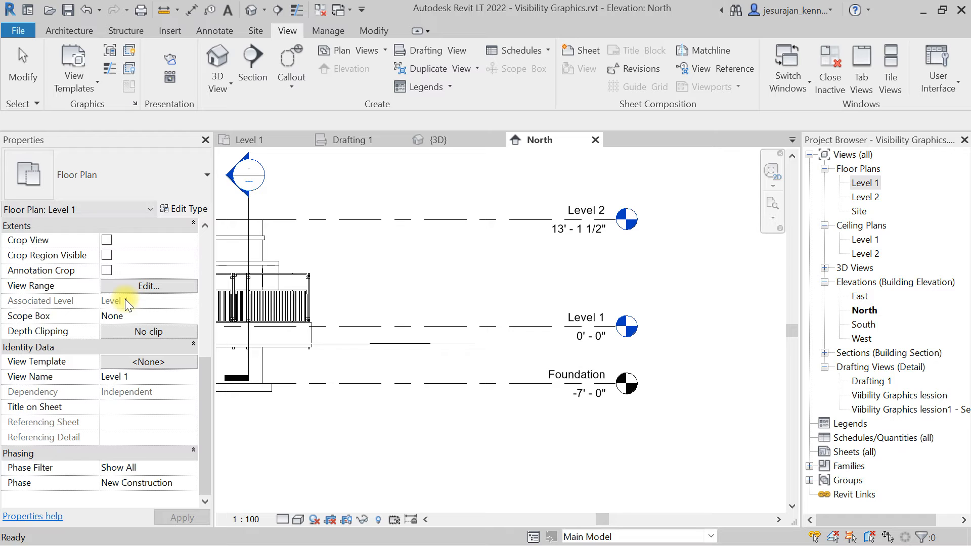
{"action": "left_click", "coordinate": [860, 211]}
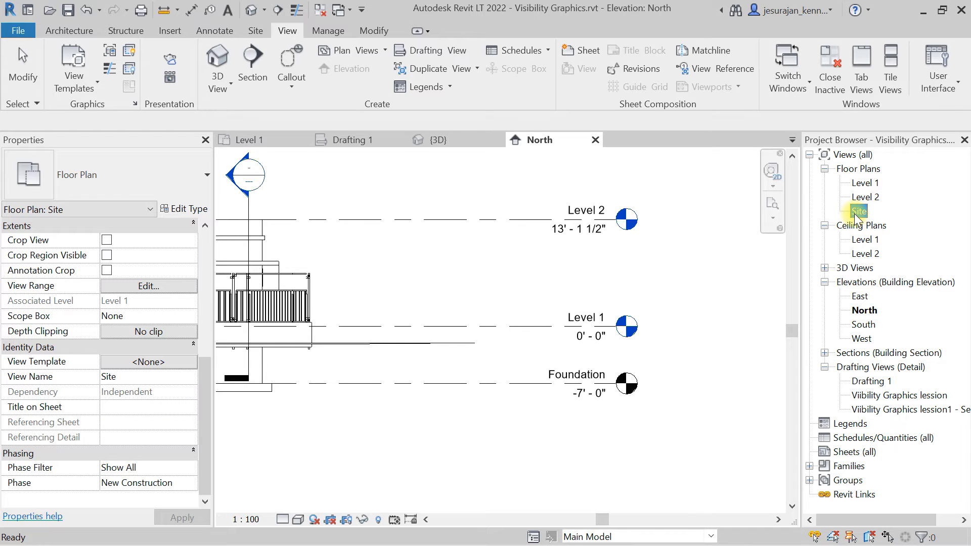
{"action": "scroll", "coordinate": [636, 277], "scroll_direction": "down", "scroll_amount": 2}
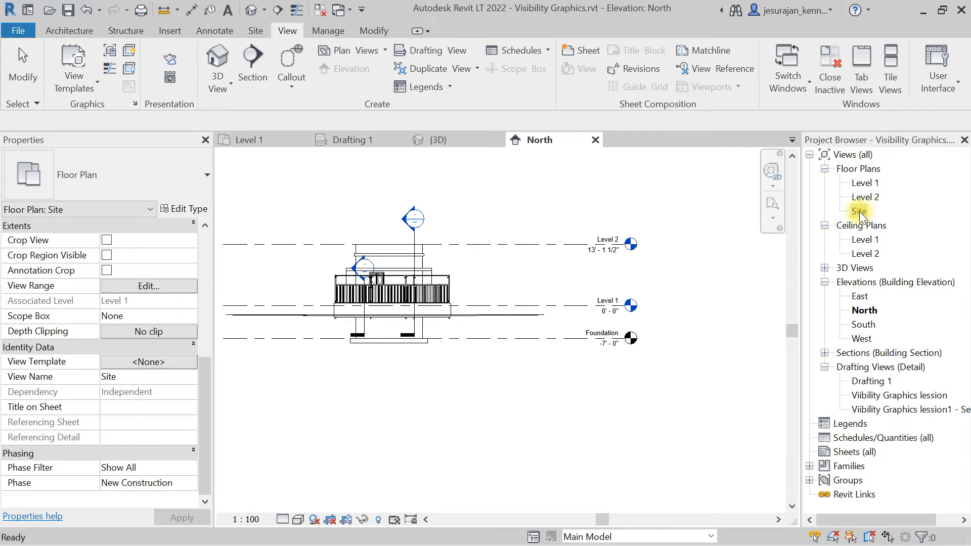
{"action": "left_click", "coordinate": [860, 212]}
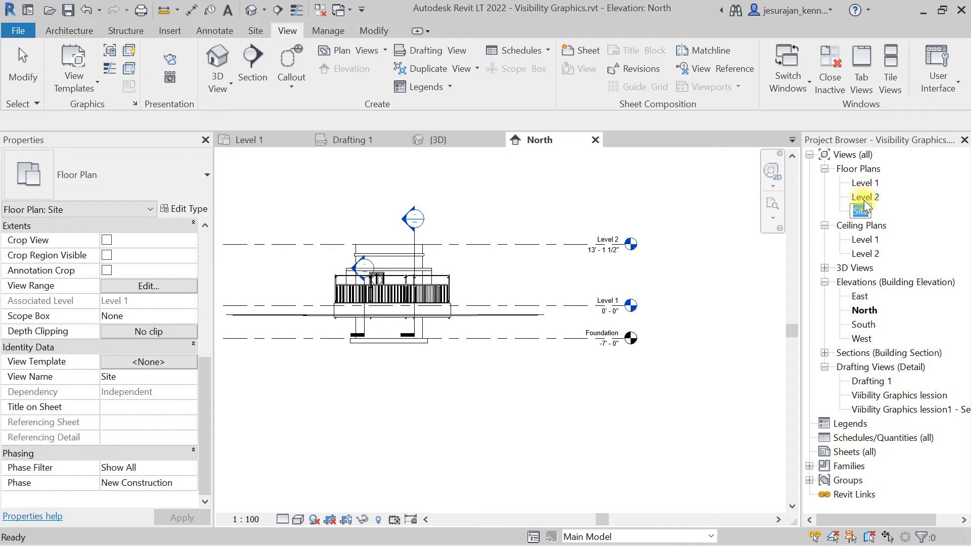
{"action": "left_click", "coordinate": [864, 199]}
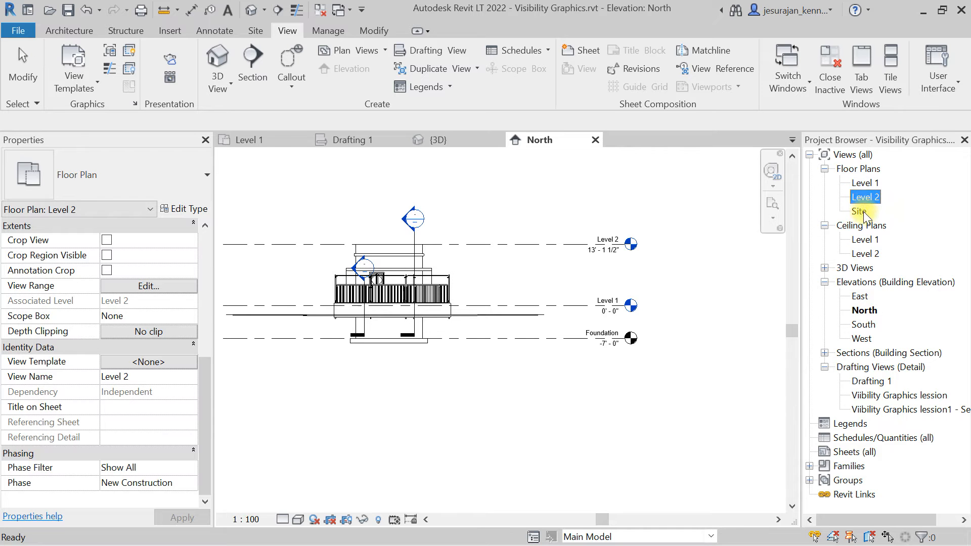
{"action": "left_click", "coordinate": [863, 210]}
Open the Level 1 and Level 2 floor plan views.
{"action": "double_click", "coordinate": [866, 186]}
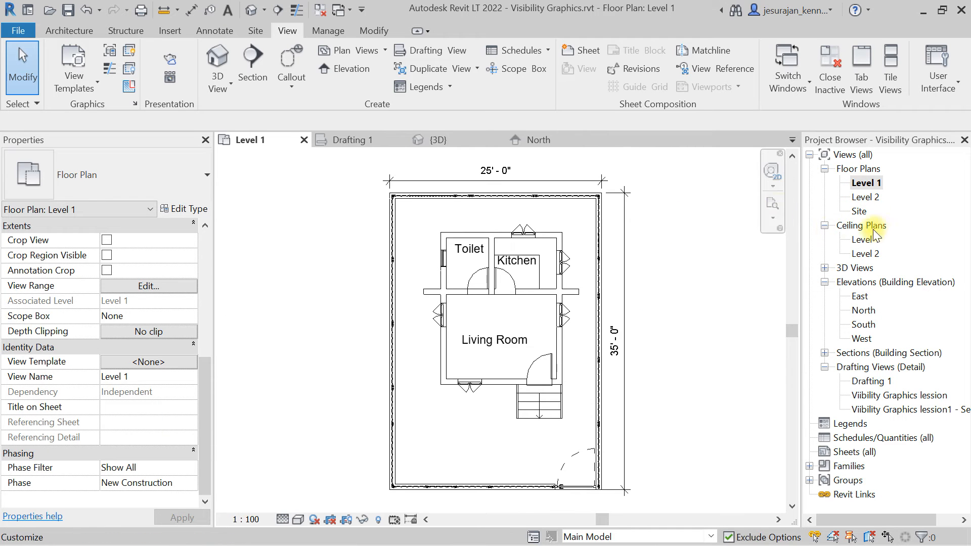
{"action": "double_click", "coordinate": [871, 197]}
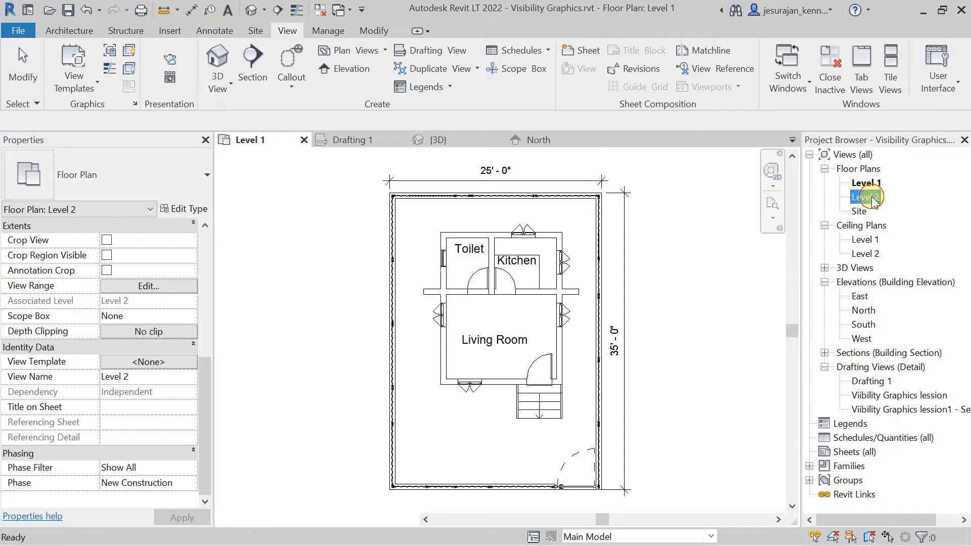
{"action": "middle_click", "coordinate": [650, 225]}
{"action": "middle_click", "coordinate": [650, 226]}
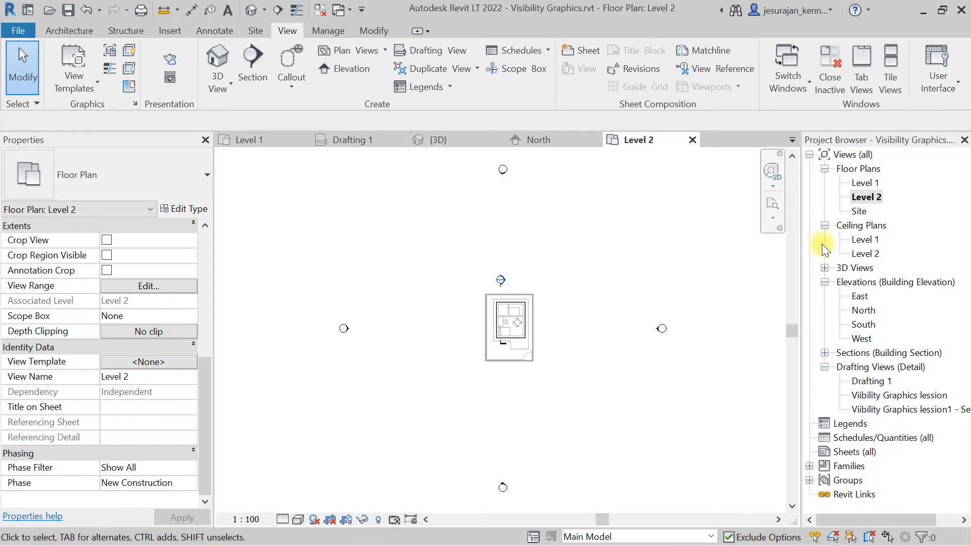
{"action": "scroll", "coordinate": [564, 327], "scroll_direction": "up", "scroll_amount": 2}
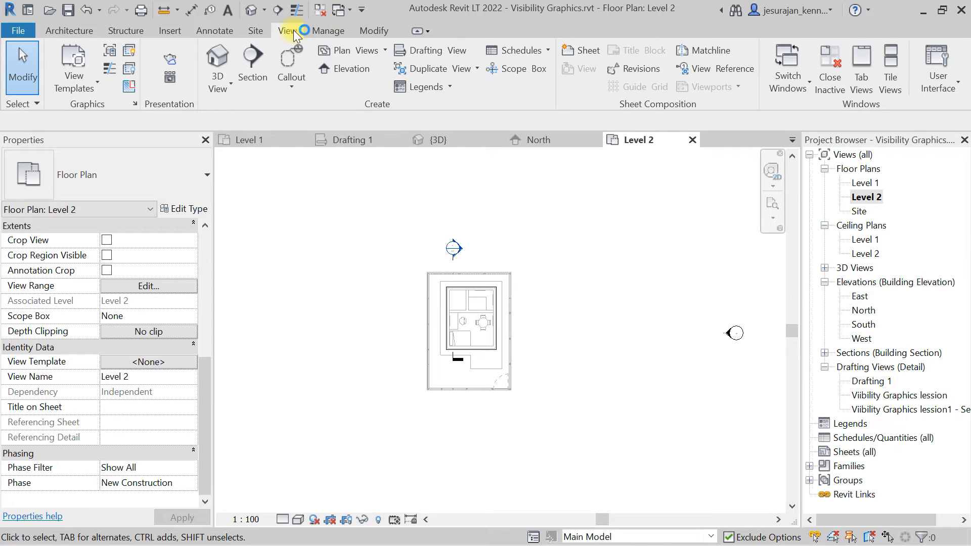
Create a new floor plan view for the Foundation level.
{"action": "left_click", "coordinate": [383, 53]}
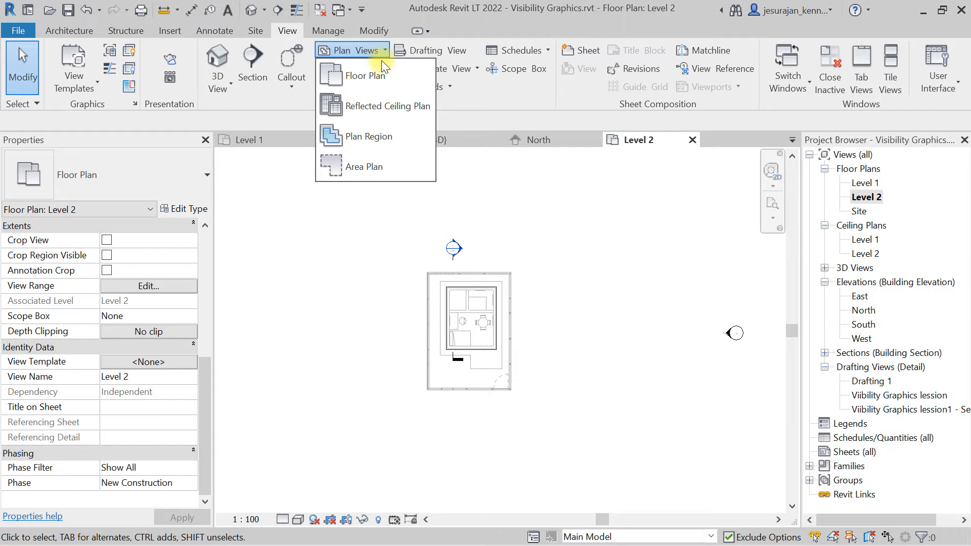
{"action": "left_click", "coordinate": [366, 77]}
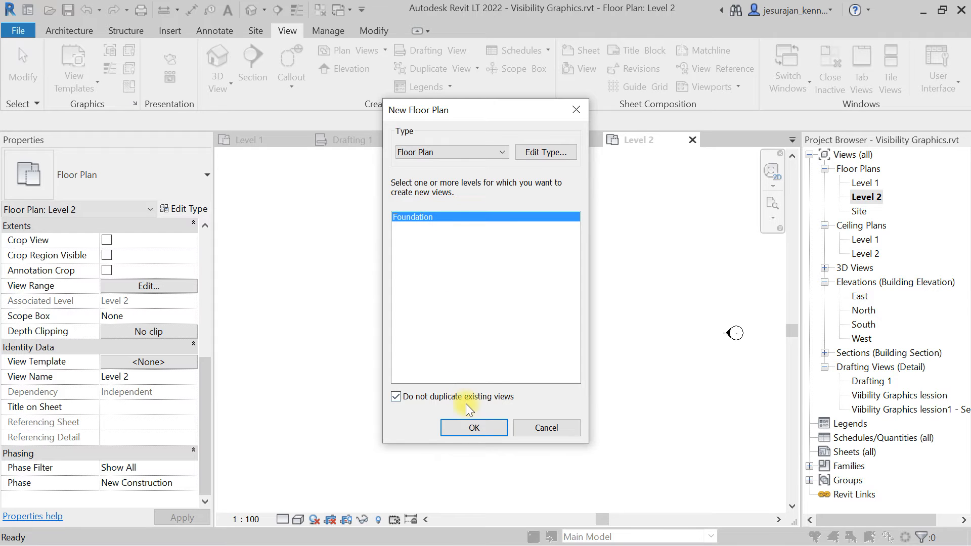
{"action": "left_click", "coordinate": [488, 429]}
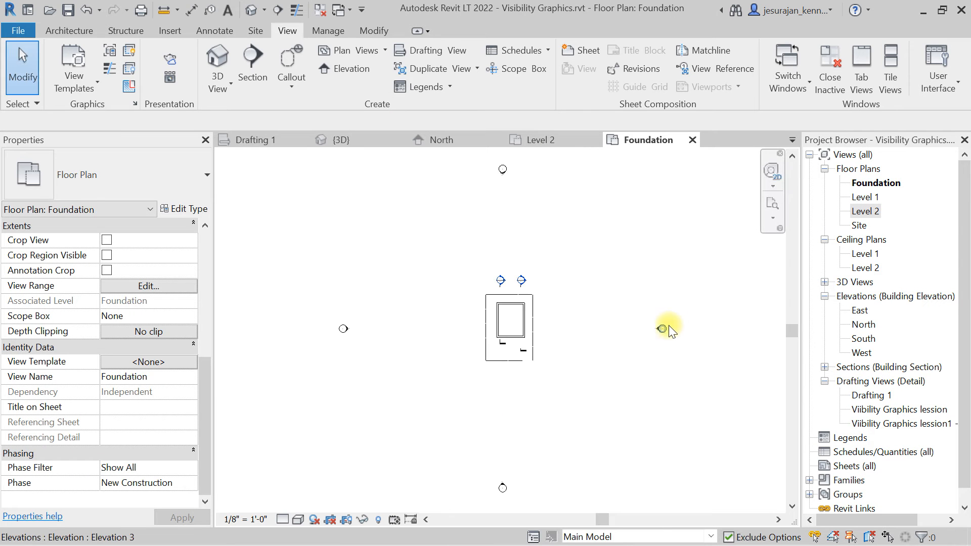
Inspect the new Foundation floor plan view.
{"action": "left_click", "coordinate": [869, 184]}
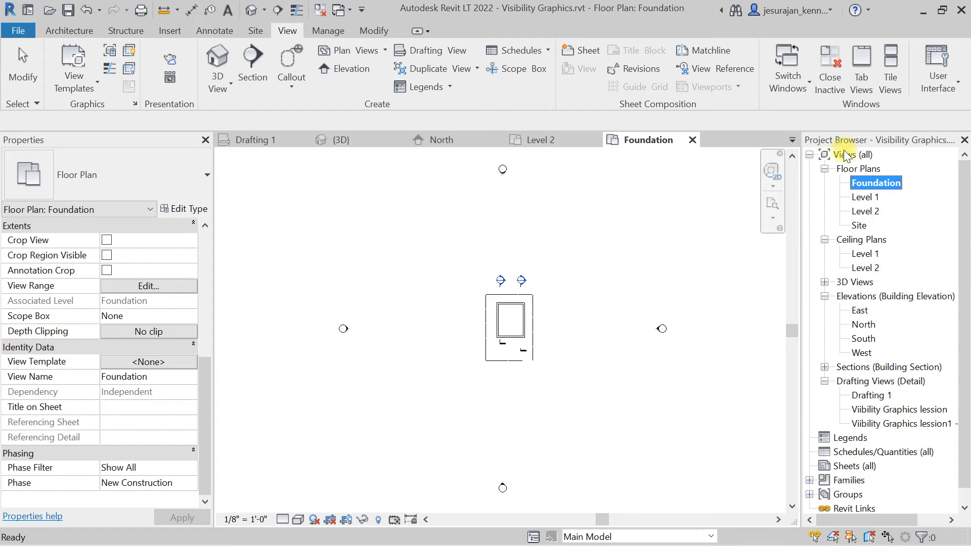
{"action": "left_click", "coordinate": [629, 273]}
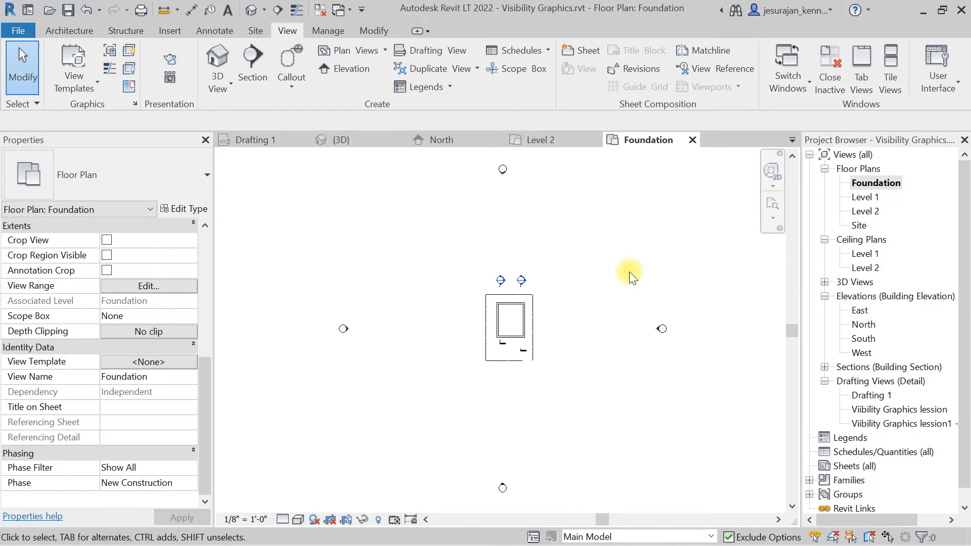
{"action": "scroll", "coordinate": [626, 277], "scroll_direction": "up", "scroll_amount": 3}
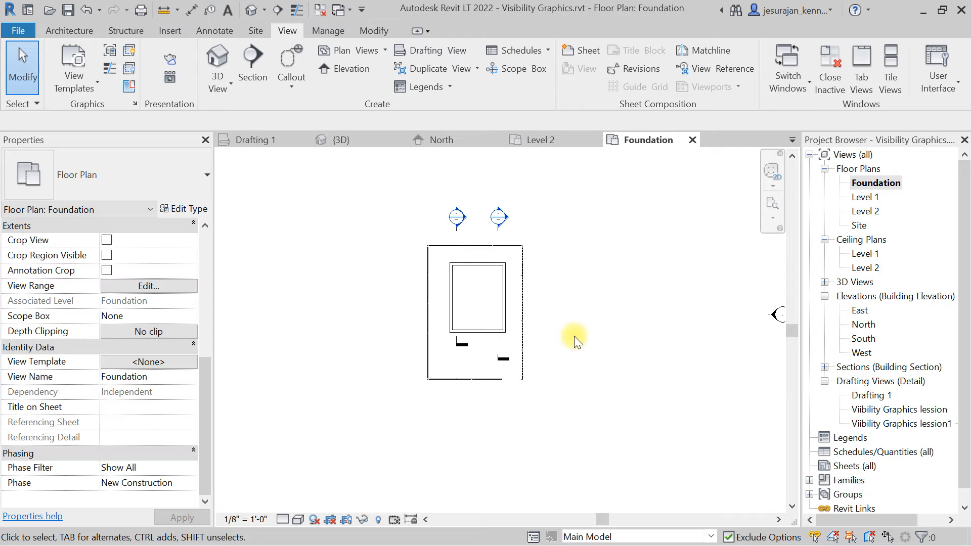
{"action": "scroll", "coordinate": [574, 336], "scroll_direction": "down", "scroll_amount": 1}
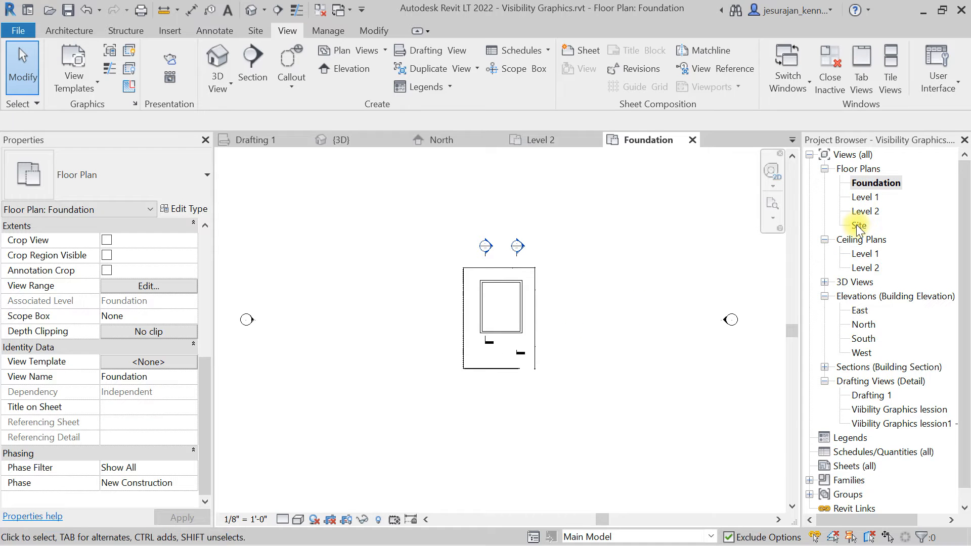
{"action": "scroll", "coordinate": [471, 266], "scroll_direction": "down", "scroll_amount": 2}
{"action": "scroll", "coordinate": [580, 254], "scroll_direction": "up", "scroll_amount": 1}
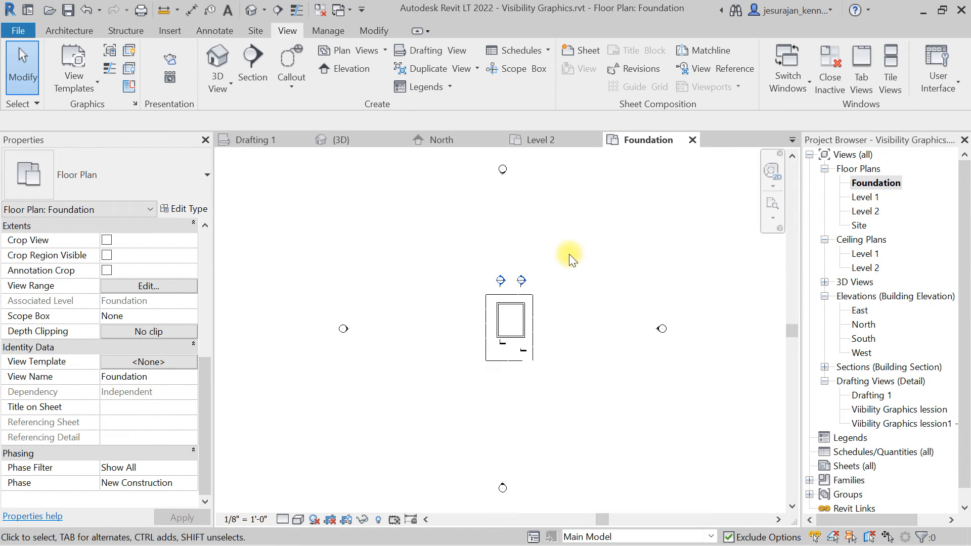
Create a new sheet using the A1 metric titleblock.
{"action": "scroll", "coordinate": [925, 388], "scroll_direction": "down", "scroll_amount": 1}
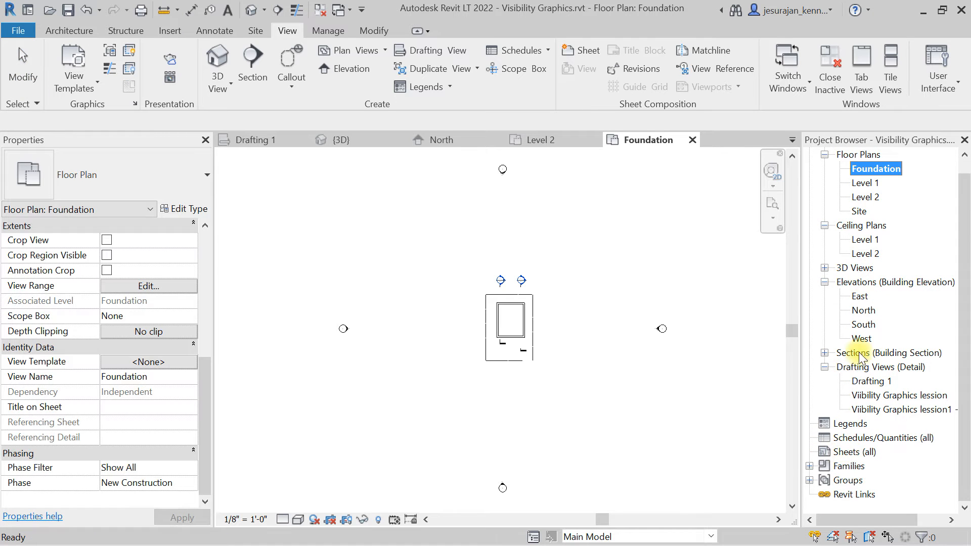
{"action": "left_click", "coordinate": [853, 453]}
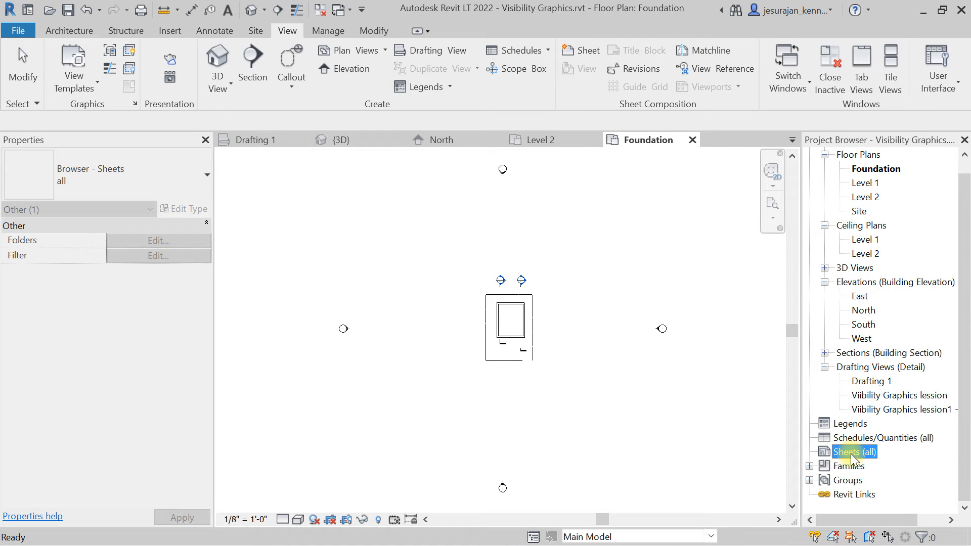
{"action": "right_click", "coordinate": [850, 454]}
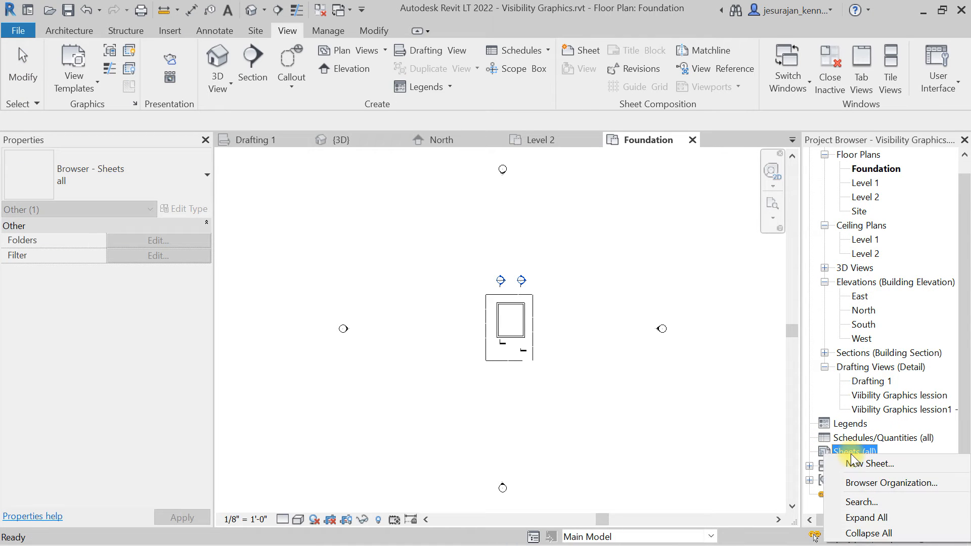
{"action": "left_click", "coordinate": [916, 464]}
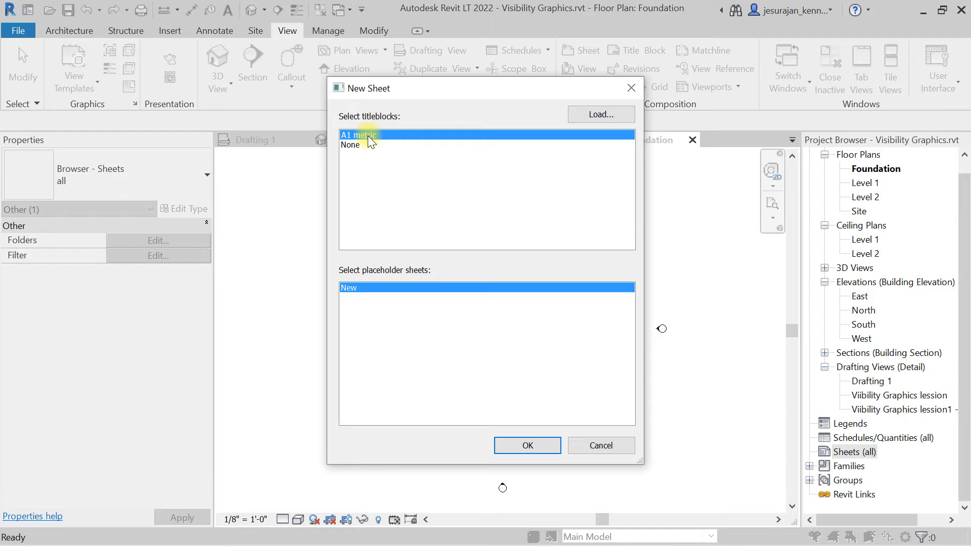
{"action": "left_click", "coordinate": [539, 444]}
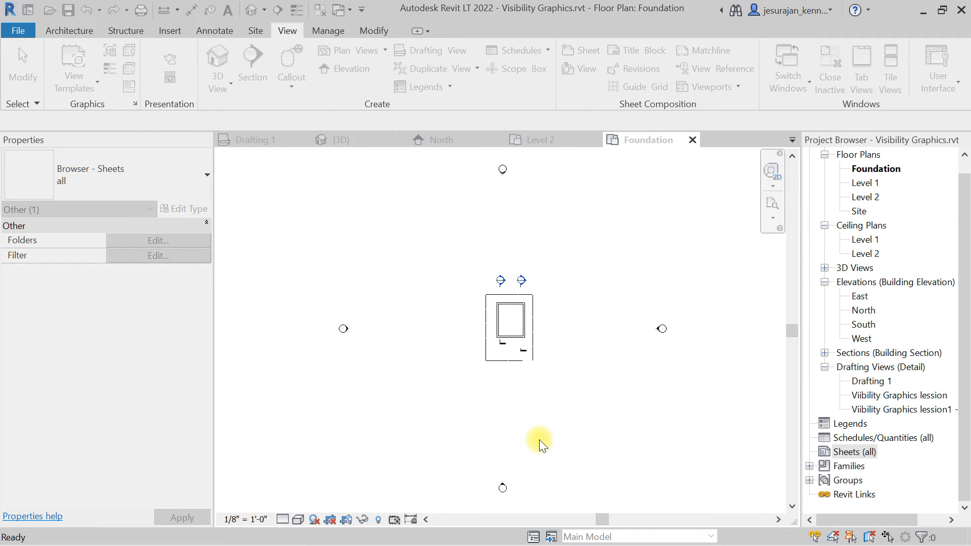
Place the Level 1 floor plan view on the sheet near its upper-left corner.
{"action": "scroll", "coordinate": [513, 284], "scroll_direction": "down", "scroll_amount": 2}
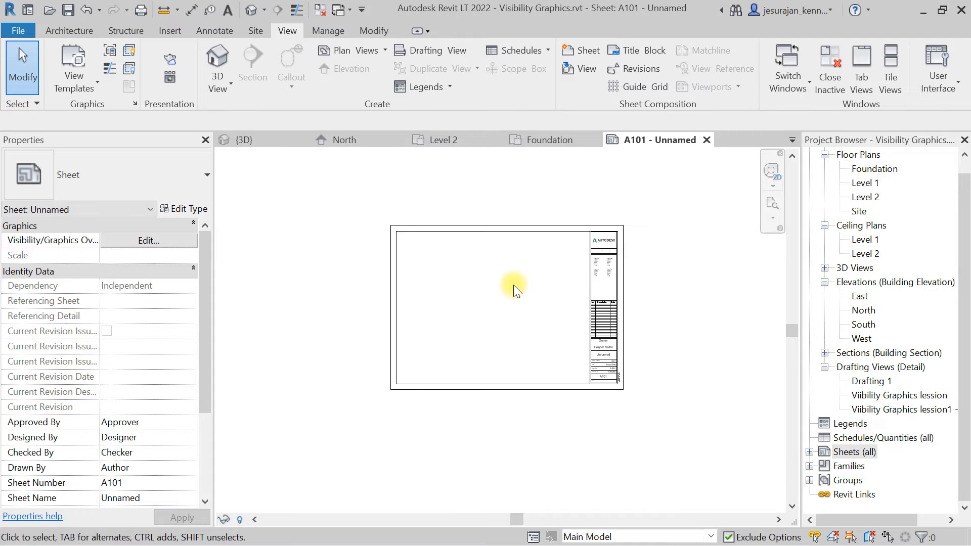
{"action": "scroll", "coordinate": [512, 284], "scroll_direction": "up", "scroll_amount": 2}
{"action": "scroll", "coordinate": [513, 285], "scroll_direction": "down", "scroll_amount": 2}
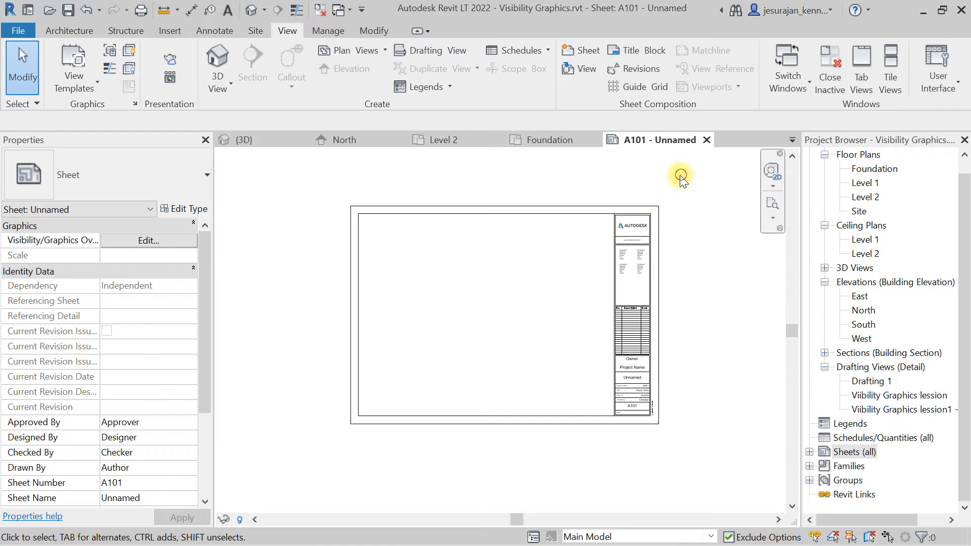
{"action": "left_click_drag", "start_coordinate": [681, 174], "coordinate": [593, 273]}
{"action": "left_click", "coordinate": [593, 273]}
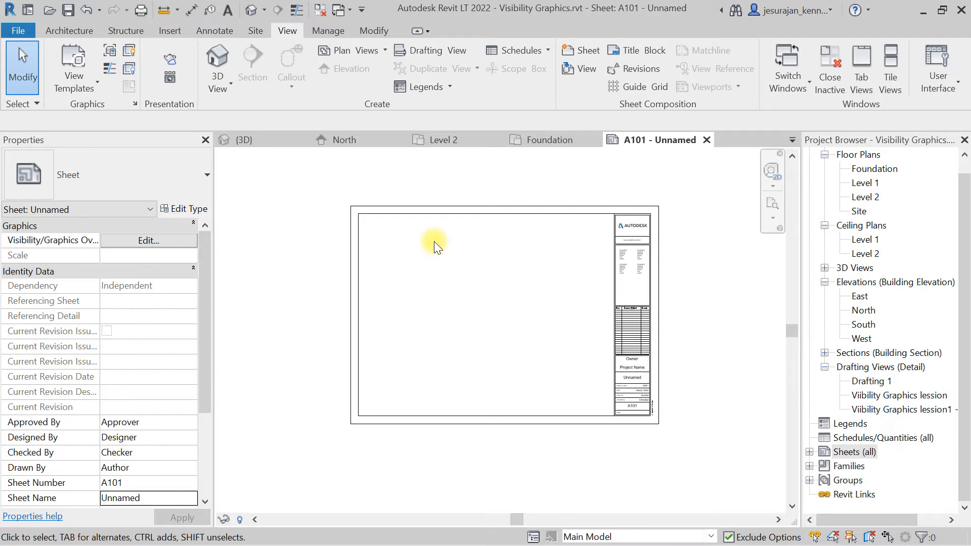
{"action": "left_click", "coordinate": [866, 184]}
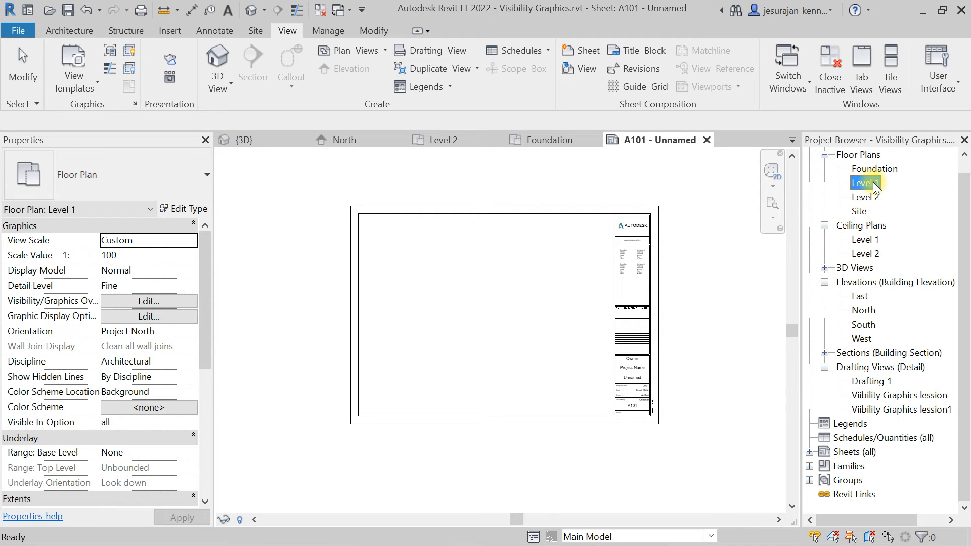
{"action": "left_click_drag", "start_coordinate": [873, 187], "coordinate": [457, 305]}
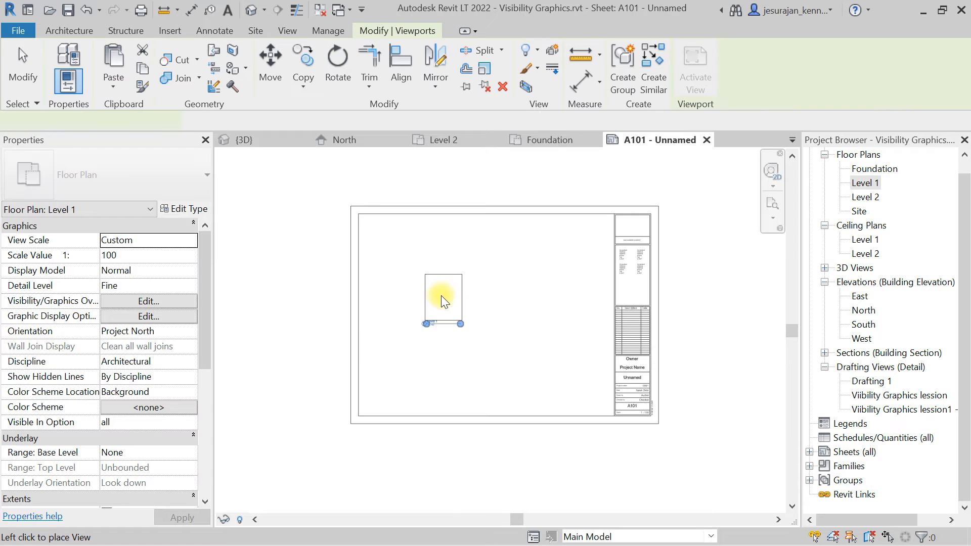
{"action": "left_click", "coordinate": [424, 284]}
{"action": "scroll", "coordinate": [469, 314], "scroll_direction": "up", "scroll_amount": 3}
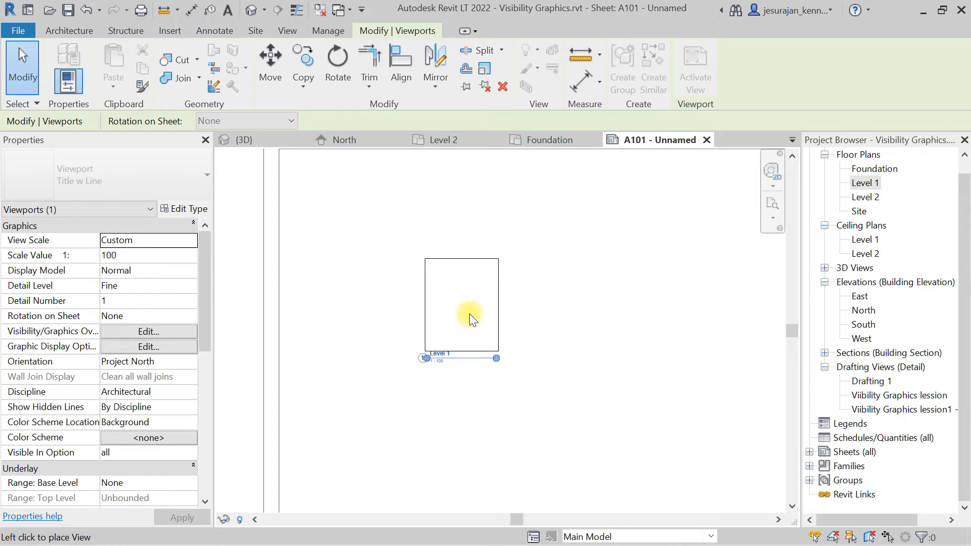
{"action": "scroll", "coordinate": [469, 313], "scroll_direction": "up", "scroll_amount": 3}
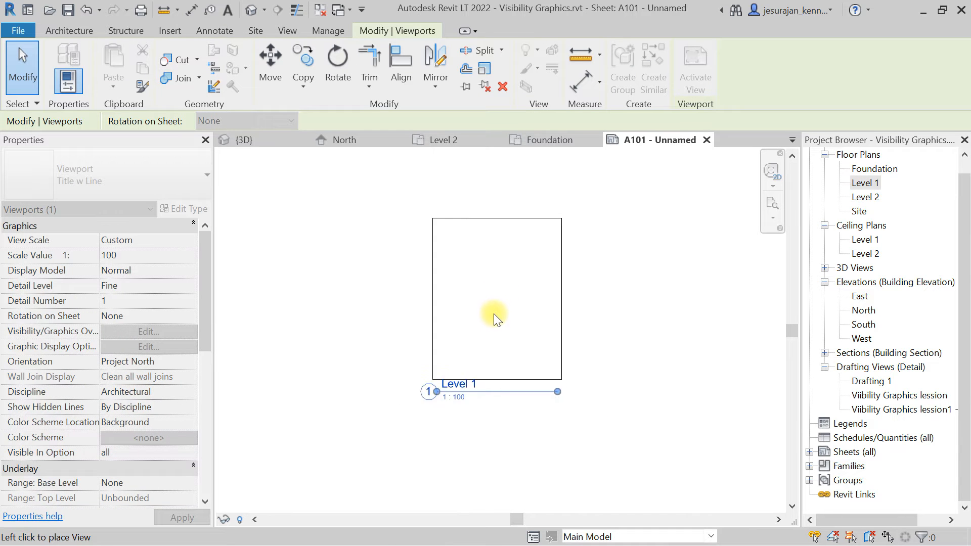
{"action": "scroll", "coordinate": [493, 313], "scroll_direction": "down", "scroll_amount": 4}
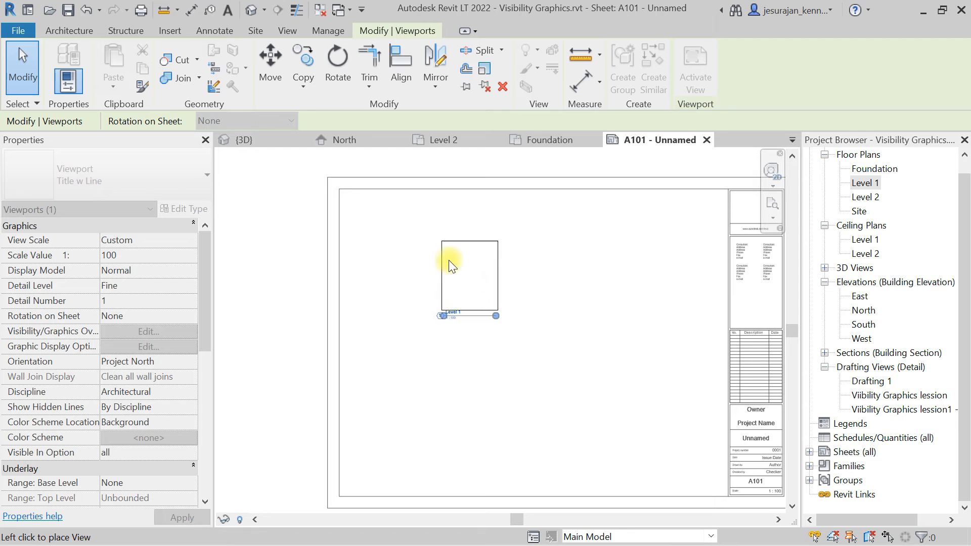
{"action": "left_click_drag", "start_coordinate": [448, 262], "coordinate": [415, 246]}
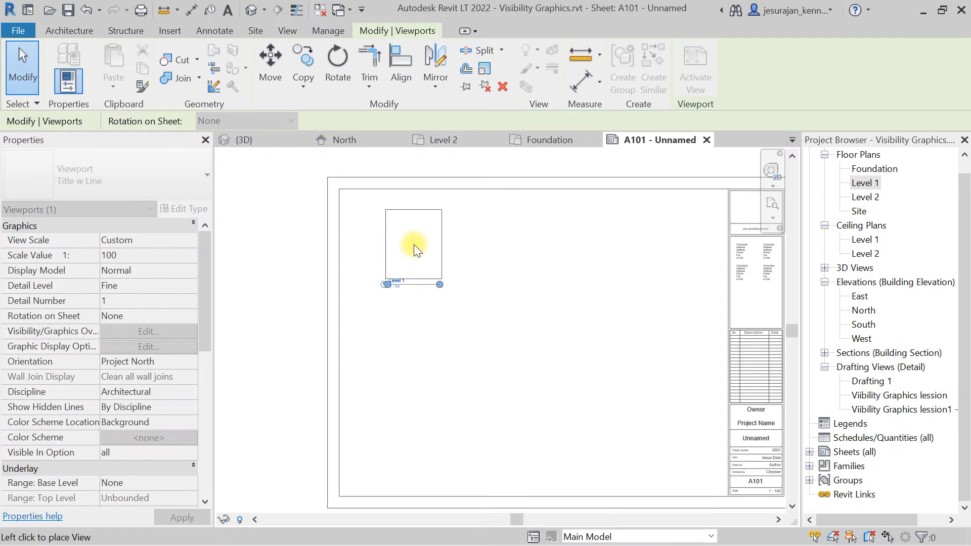
{"action": "left_click", "coordinate": [414, 244]}
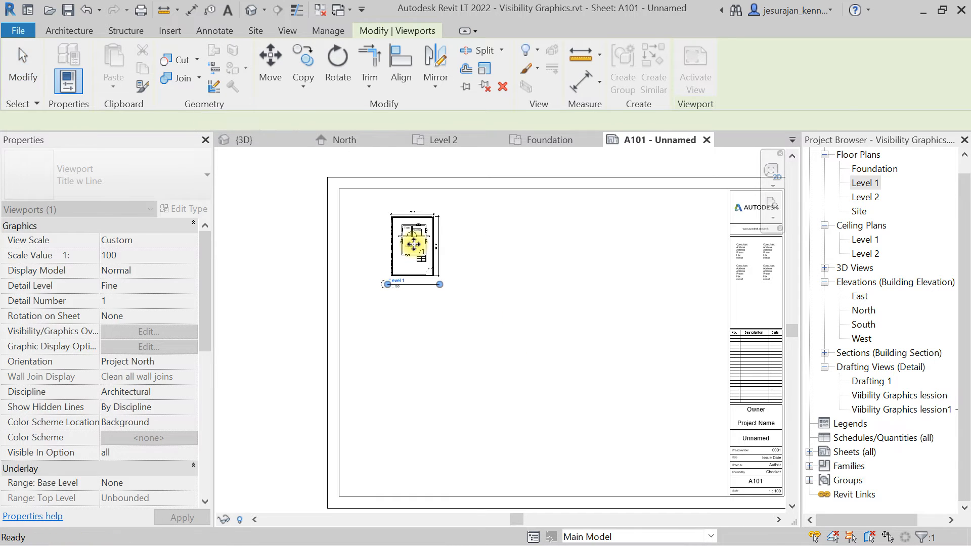
Change the Level 1 viewport's scale value to 1:99.
{"action": "left_click", "coordinate": [506, 284]}
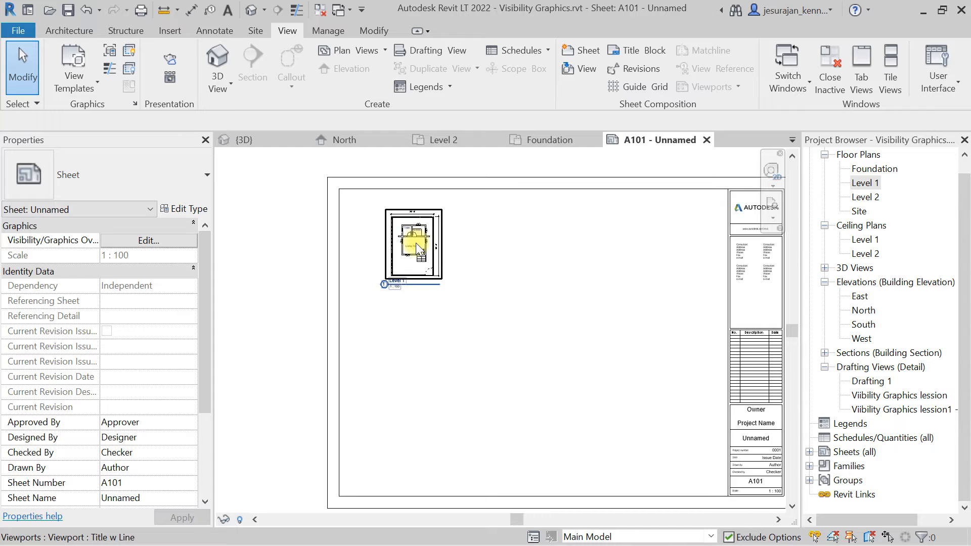
{"action": "scroll", "coordinate": [414, 238], "scroll_direction": "up", "scroll_amount": 3}
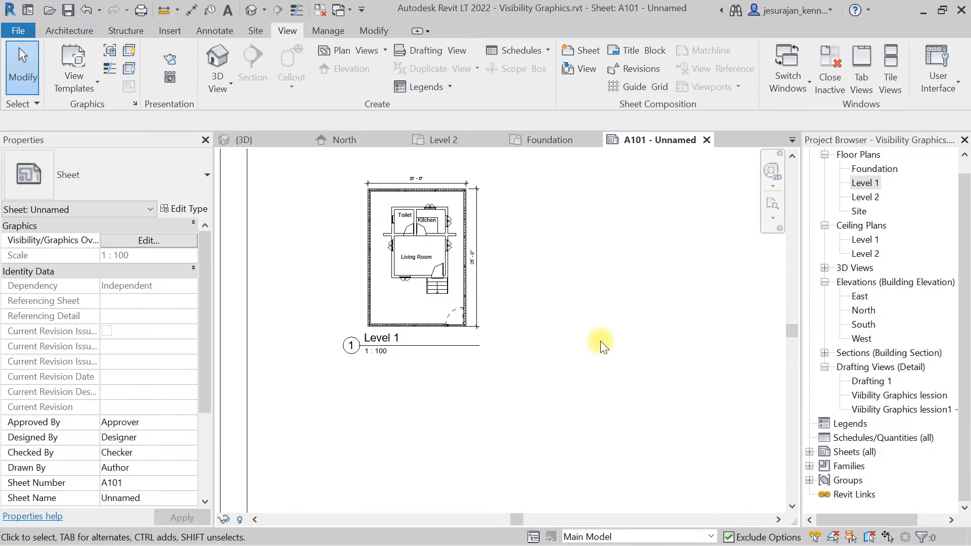
{"action": "left_click", "coordinate": [422, 224]}
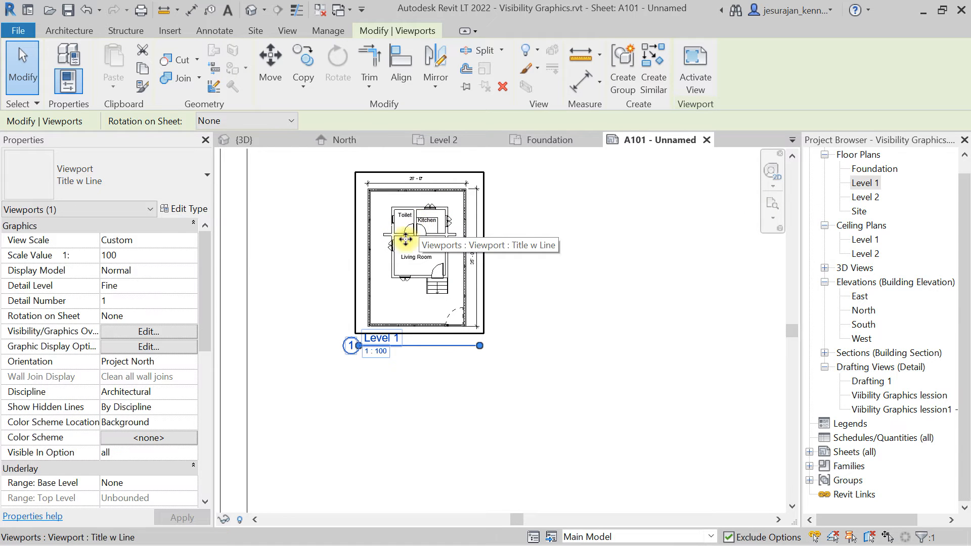
{"action": "scroll", "coordinate": [391, 261], "scroll_direction": "down", "scroll_amount": 4}
{"action": "scroll", "coordinate": [390, 264], "scroll_direction": "down", "scroll_amount": 1}
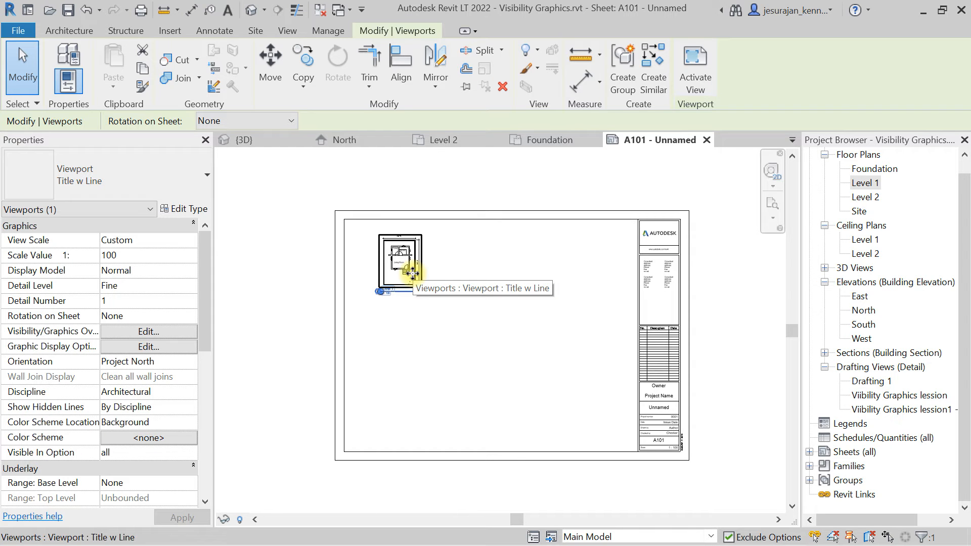
{"action": "left_click", "coordinate": [494, 273]}
{"action": "left_click", "coordinate": [398, 253]}
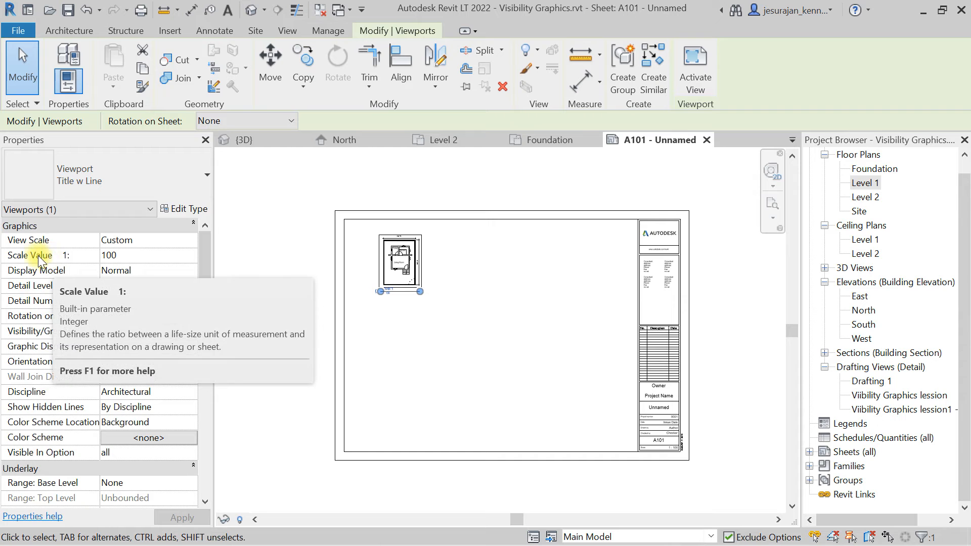
{"action": "left_click", "coordinate": [192, 259]}
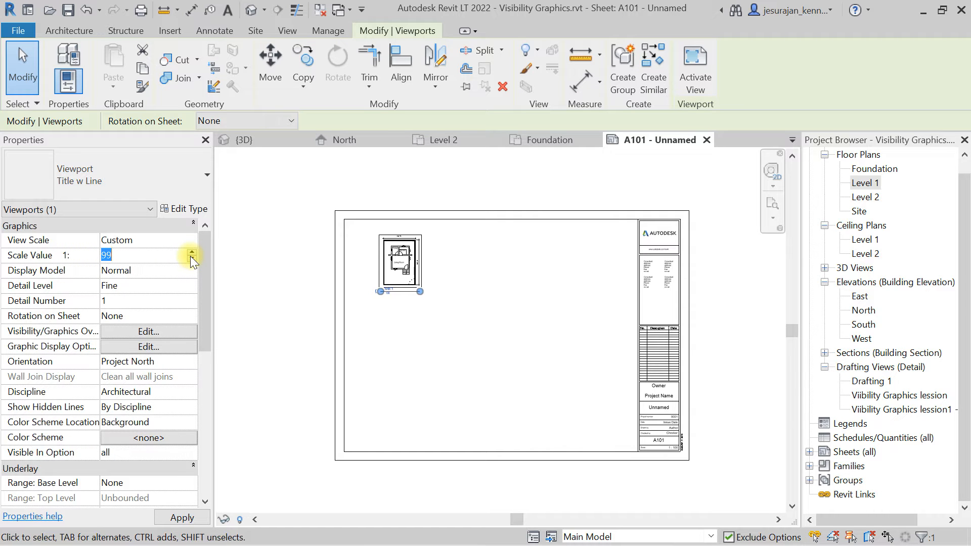
{"action": "left_click", "coordinate": [192, 242]}
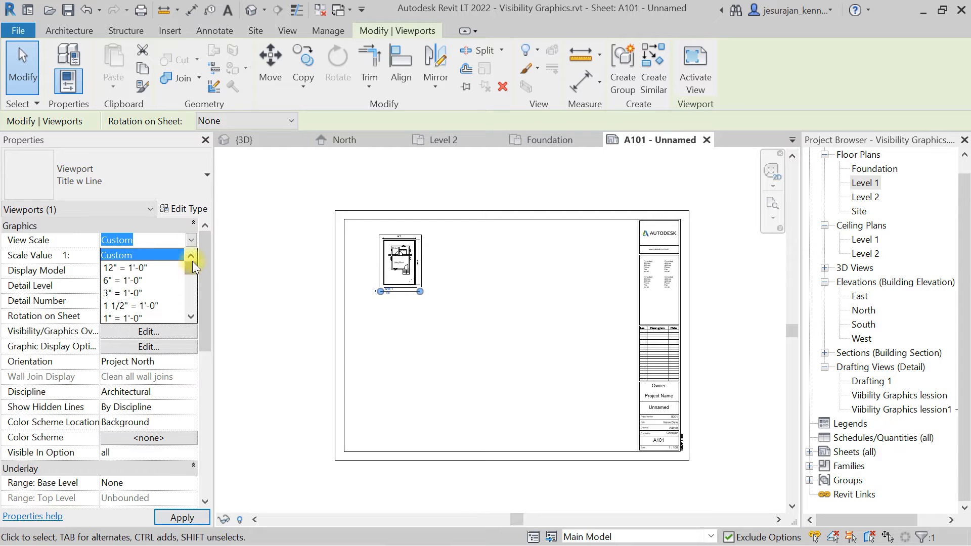
{"action": "left_click", "coordinate": [189, 242]}
{"action": "left_click", "coordinate": [150, 255]}
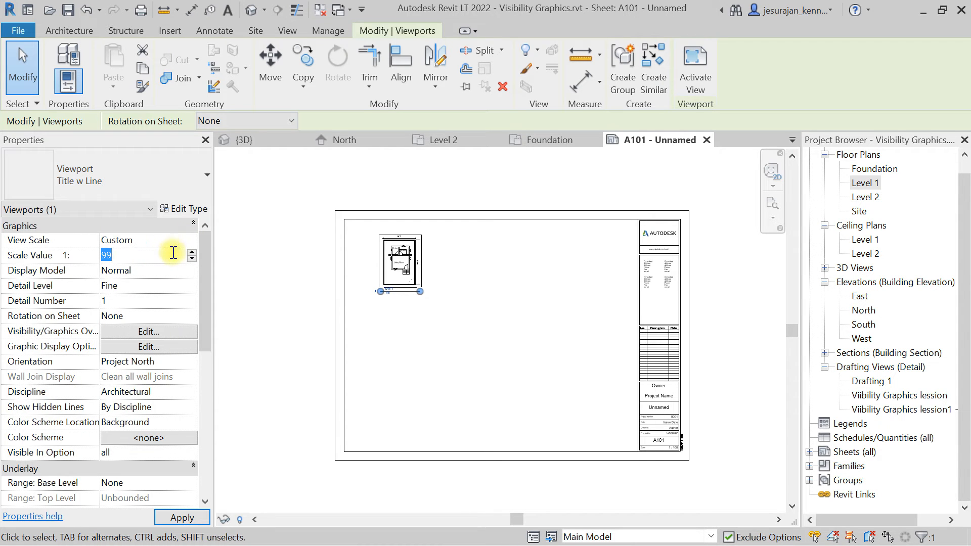
{"action": "left_click", "coordinate": [171, 243]}
{"action": "left_click", "coordinate": [190, 242]}
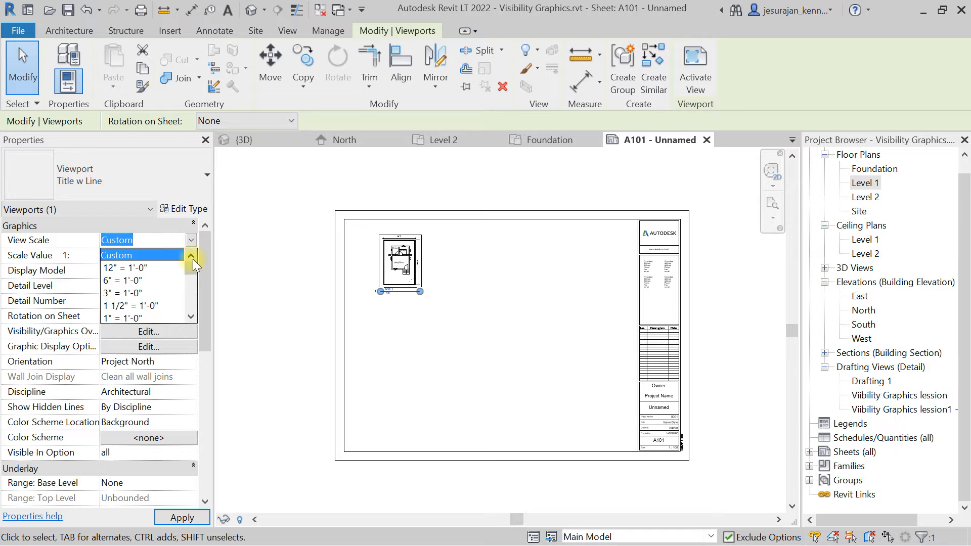
{"action": "left_click_drag", "start_coordinate": [191, 272], "coordinate": [190, 246]}
{"action": "left_click", "coordinate": [190, 243]}
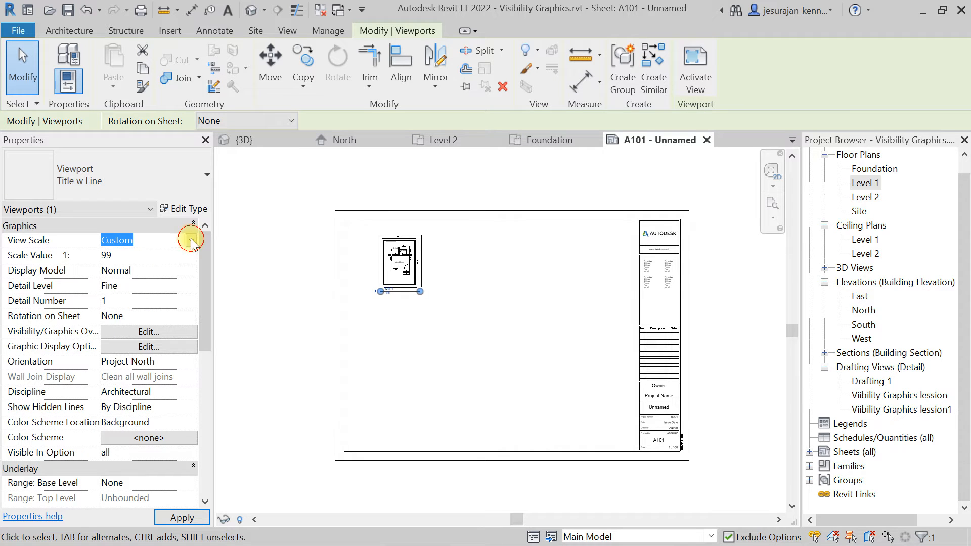
{"action": "left_click", "coordinate": [296, 264]}
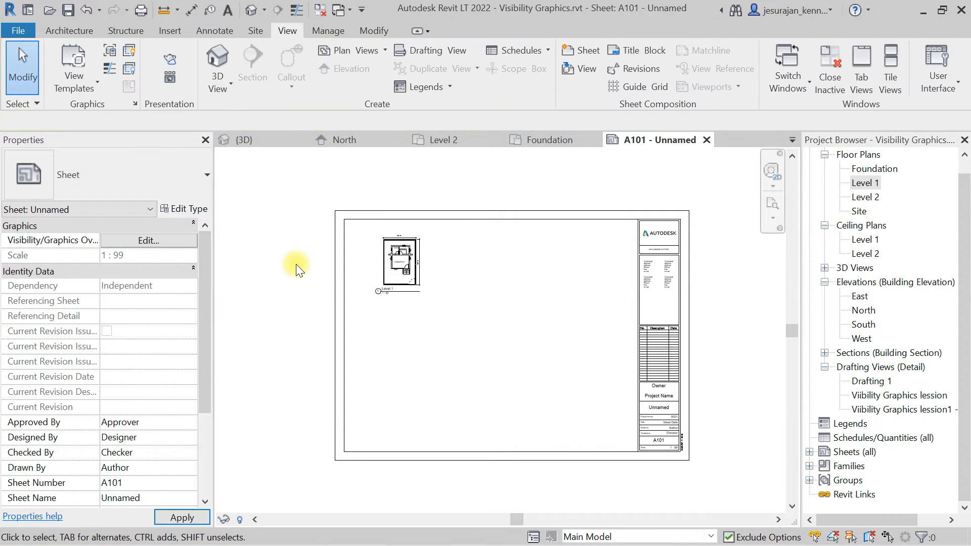
Set the project's length units to millimeters.
{"action": "left_click", "coordinate": [323, 30]}
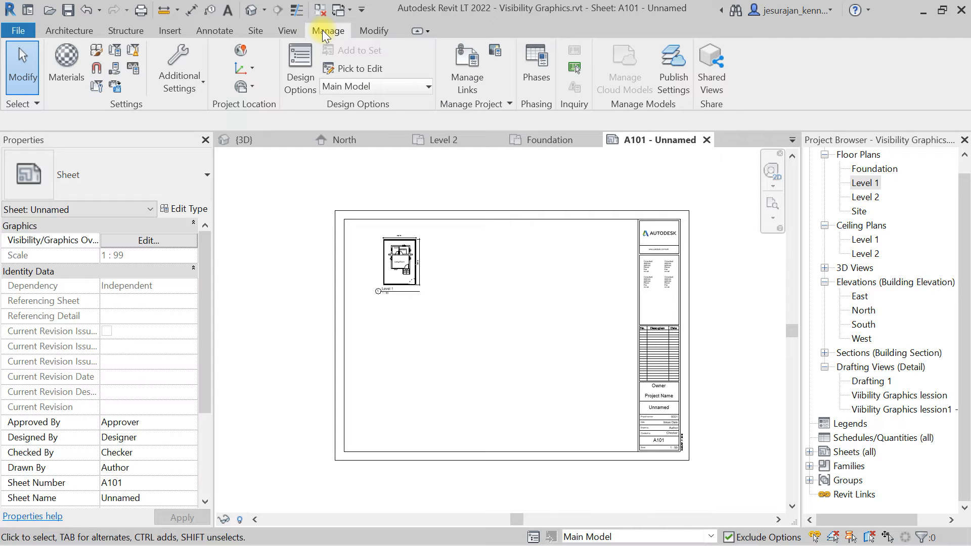
{"action": "left_click", "coordinate": [133, 69]}
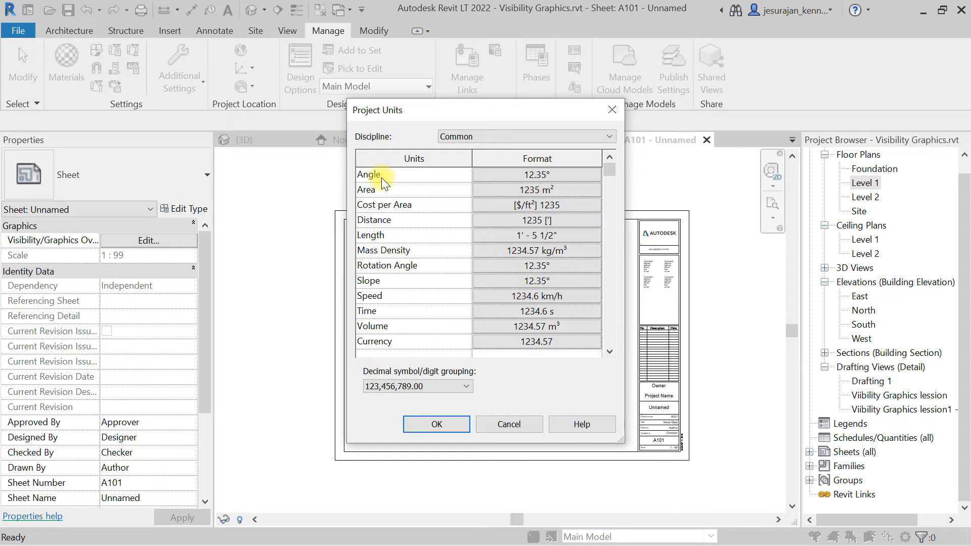
{"action": "left_click", "coordinate": [526, 236]}
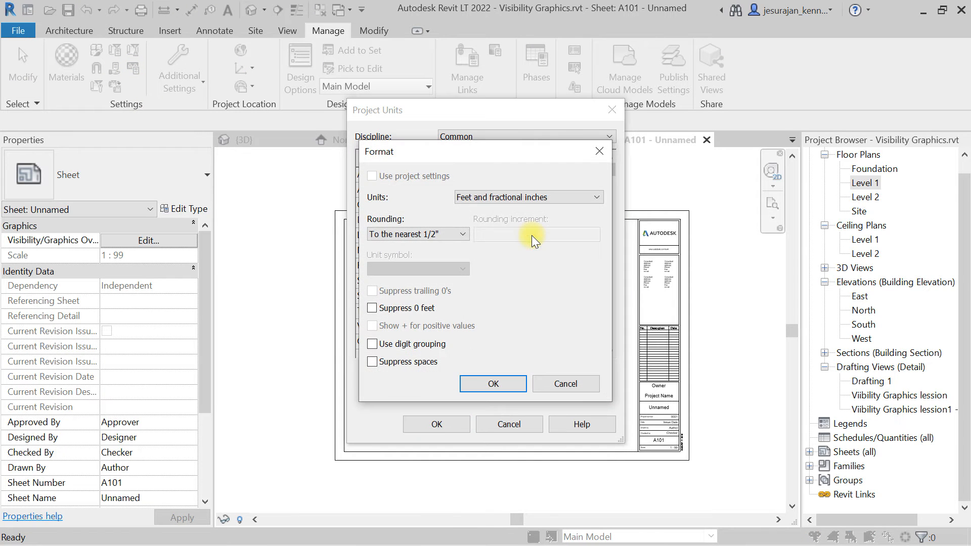
{"action": "left_click", "coordinate": [499, 198]}
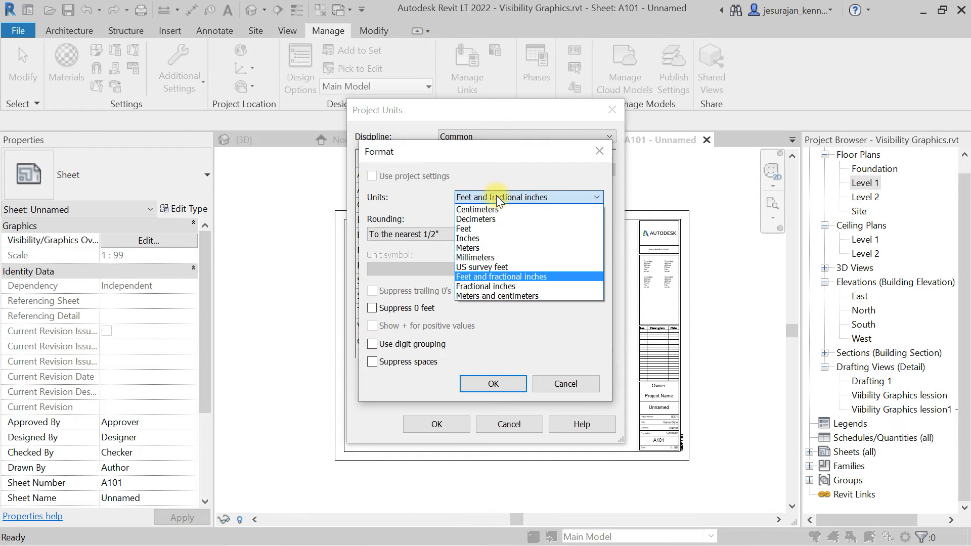
{"action": "left_click", "coordinate": [498, 257]}
{"action": "left_click", "coordinate": [494, 383]}
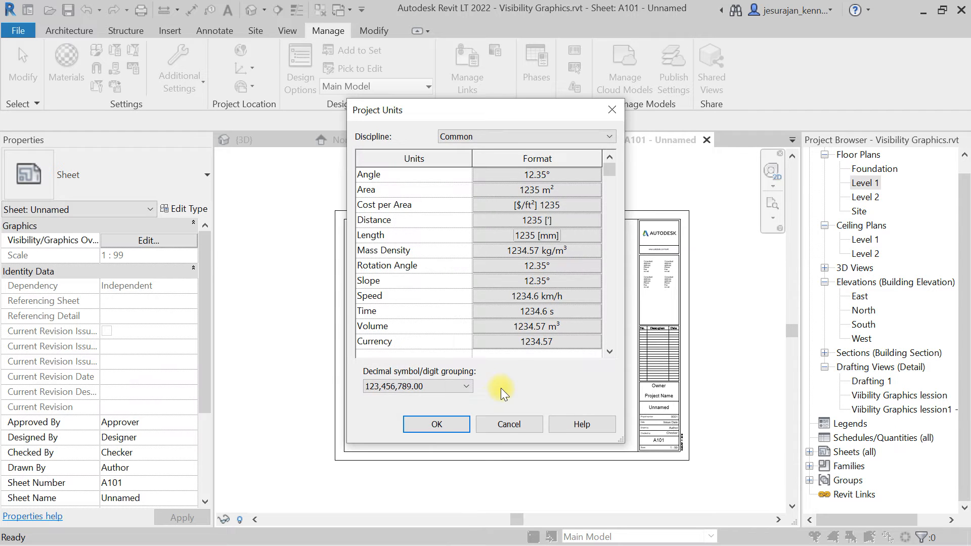
{"action": "left_click", "coordinate": [436, 423]}
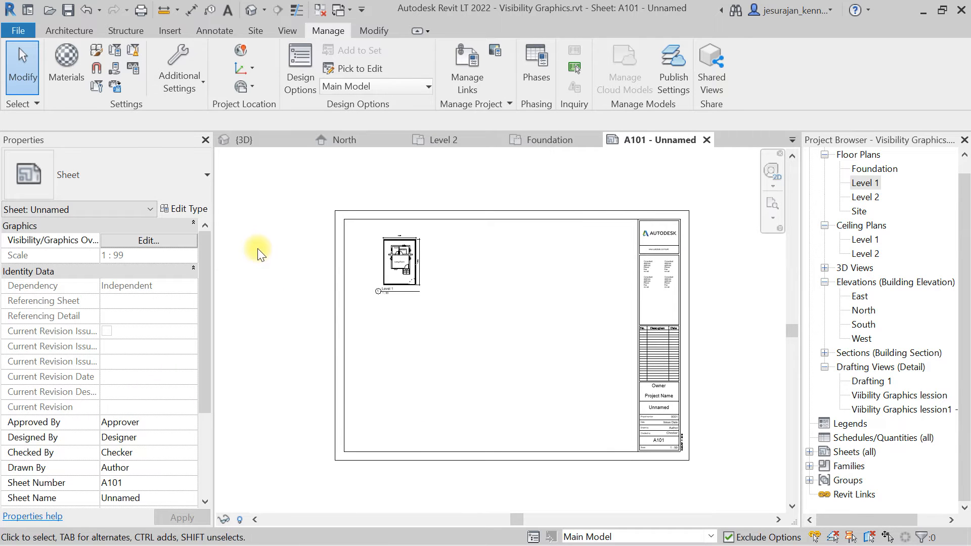
{"action": "left_click", "coordinate": [402, 260]}
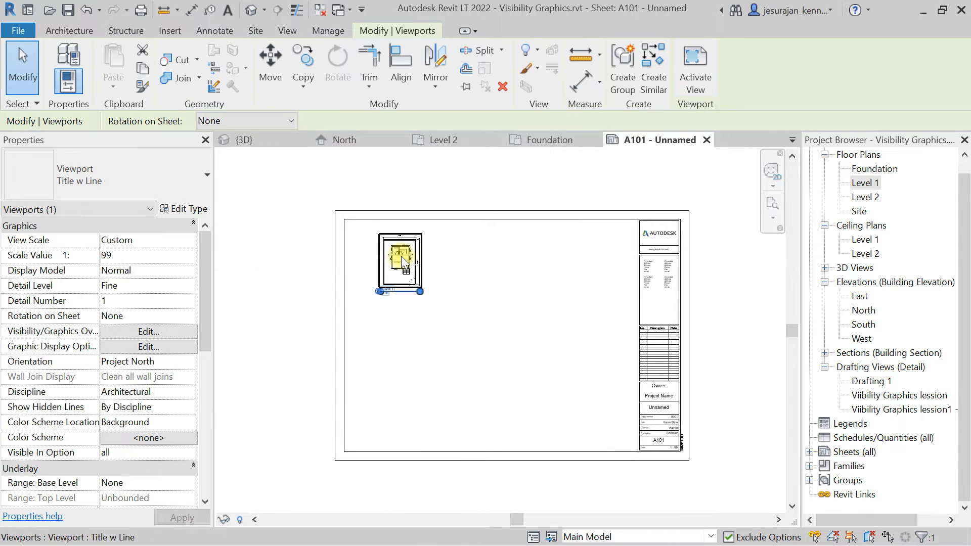
{"action": "left_click", "coordinate": [193, 240]}
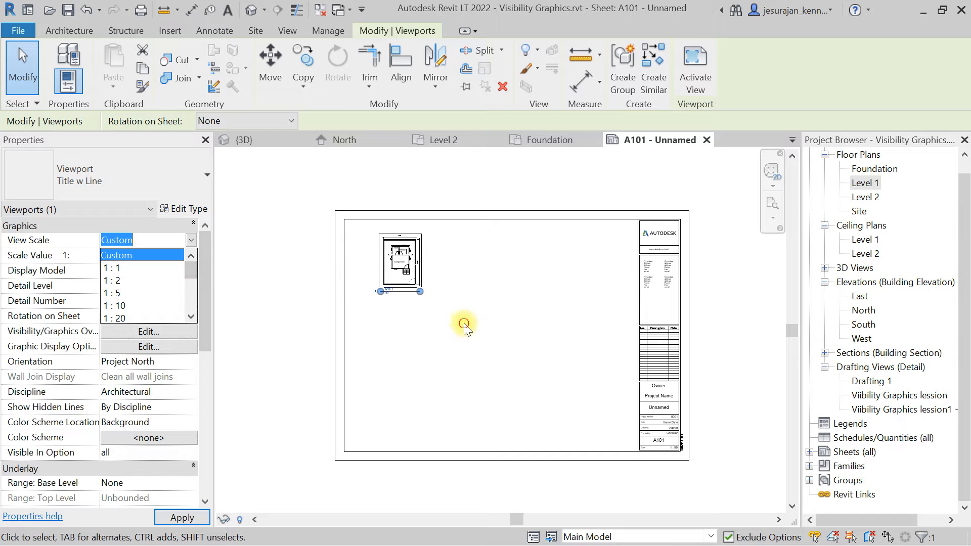
{"action": "left_click", "coordinate": [399, 329]}
{"action": "left_click", "coordinate": [401, 259]}
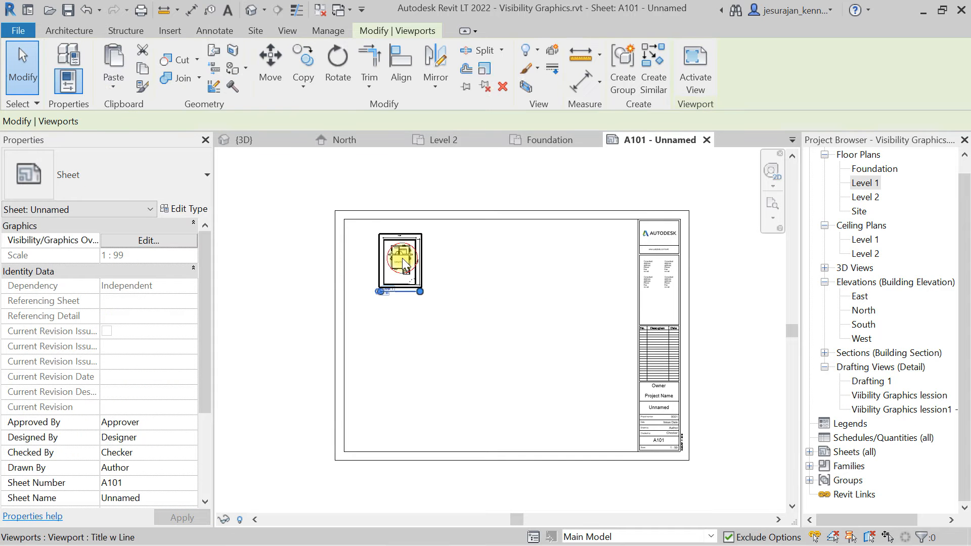
Set the Level 1 viewport's view scale to 1 : 50.
{"action": "left_click", "coordinate": [190, 240]}
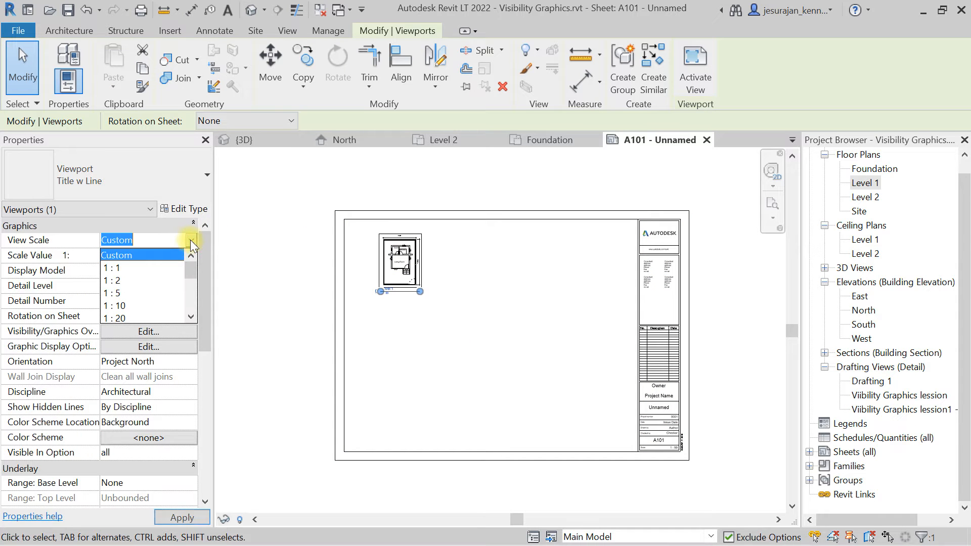
{"action": "left_click_drag", "start_coordinate": [193, 264], "coordinate": [177, 281]}
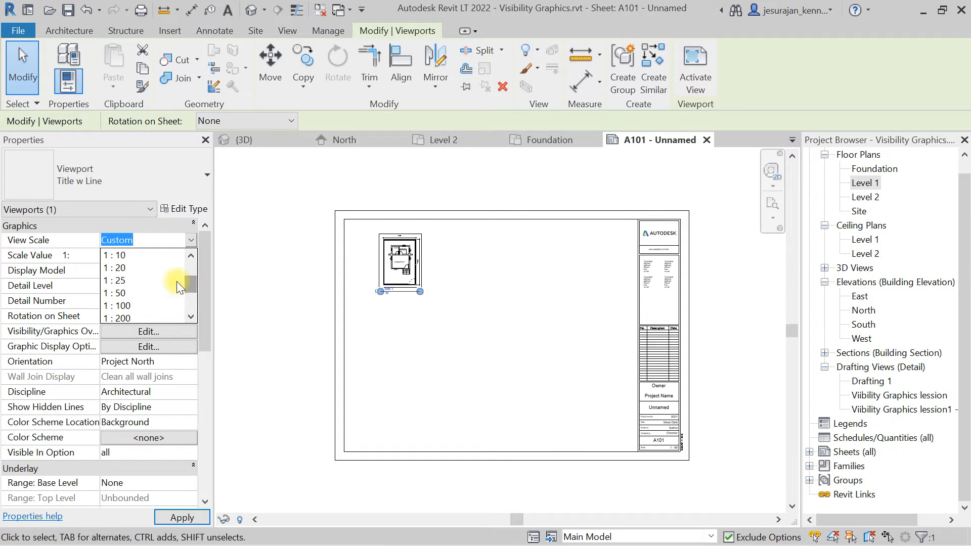
{"action": "left_click", "coordinate": [121, 292]}
{"action": "left_click", "coordinate": [487, 313]}
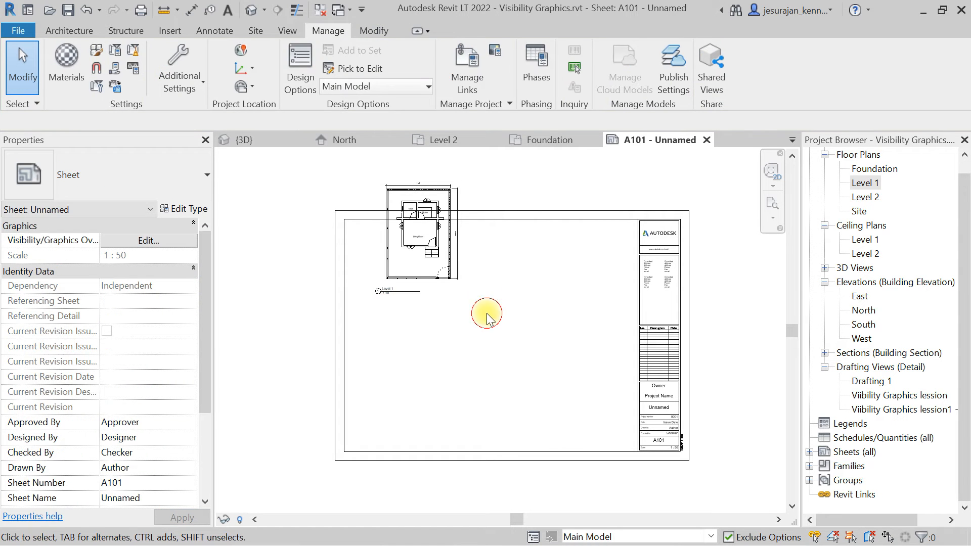
Move the Level 1 viewport toward the middle of the sheet.
{"action": "left_click", "coordinate": [426, 253]}
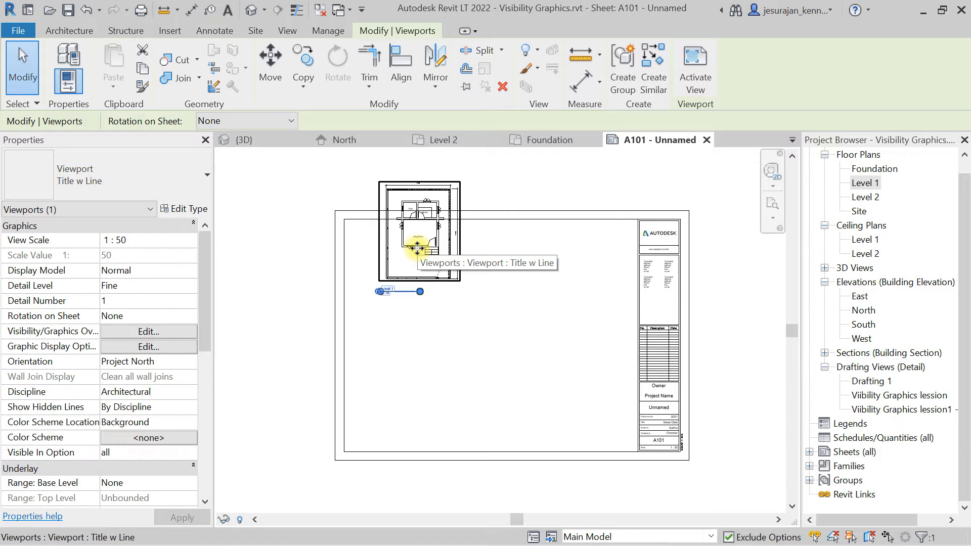
{"action": "scroll", "coordinate": [416, 246], "scroll_direction": "up", "scroll_amount": 5}
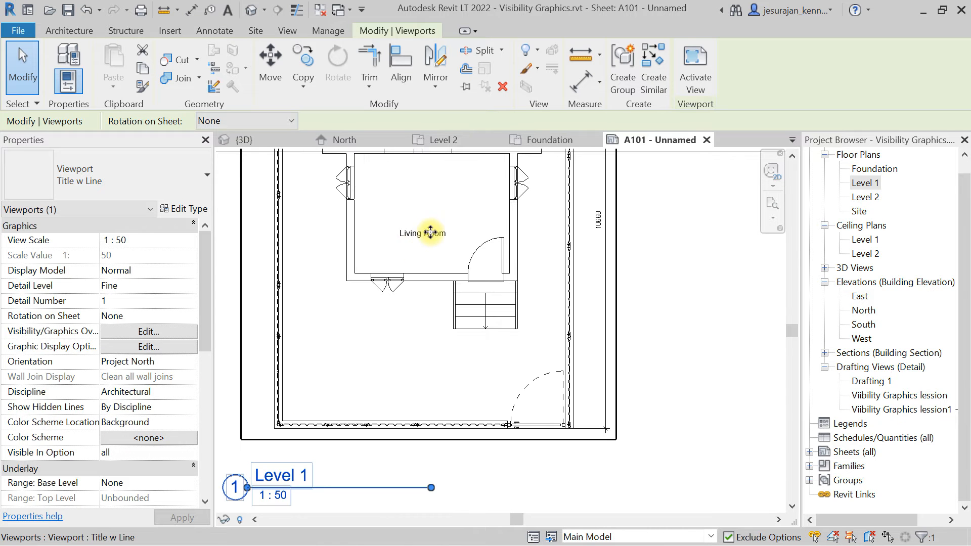
{"action": "scroll", "coordinate": [415, 243], "scroll_direction": "down", "scroll_amount": 4}
{"action": "left_click_drag", "start_coordinate": [434, 232], "coordinate": [594, 412]}
{"action": "scroll", "coordinate": [459, 314], "scroll_direction": "down", "scroll_amount": 3}
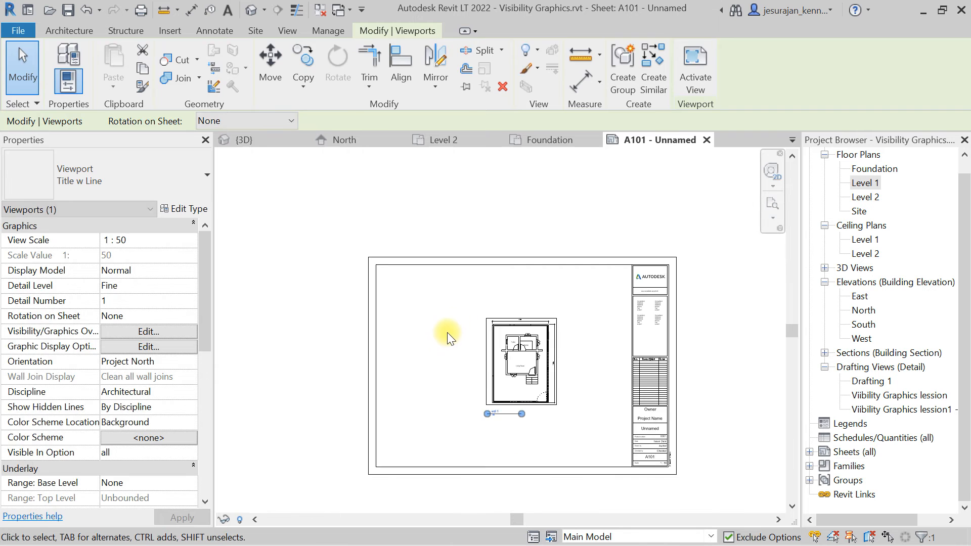
Move the Level 1 viewport back near the sheet's upper-left corner.
{"action": "left_click", "coordinate": [447, 333]}
{"action": "left_click", "coordinate": [526, 356]}
{"action": "left_click_drag", "start_coordinate": [524, 363], "coordinate": [426, 319]}
{"action": "left_click_drag", "start_coordinate": [426, 317], "coordinate": [426, 317]}
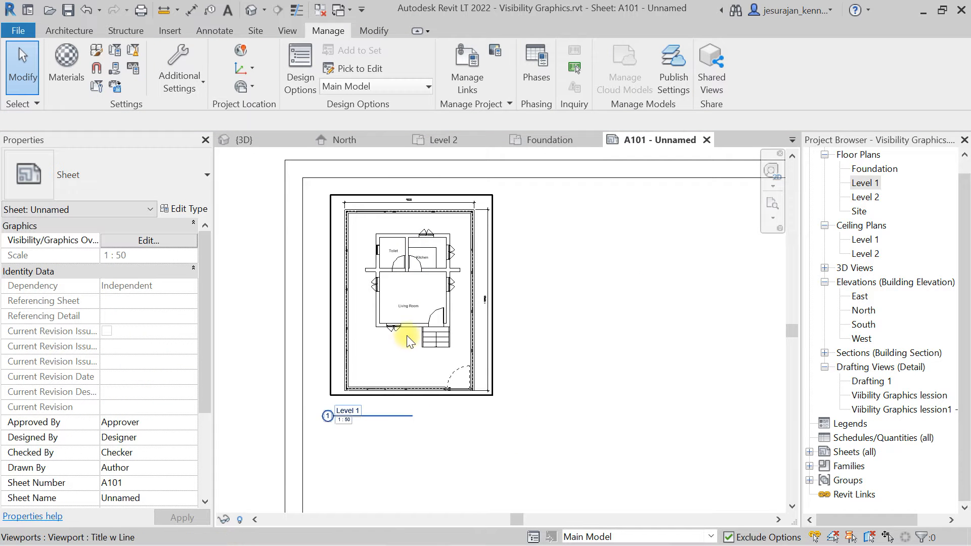
Move the viewport title so it sits centred beneath the floor plan.
{"action": "left_click", "coordinate": [352, 418]}
{"action": "left_click", "coordinate": [365, 442]}
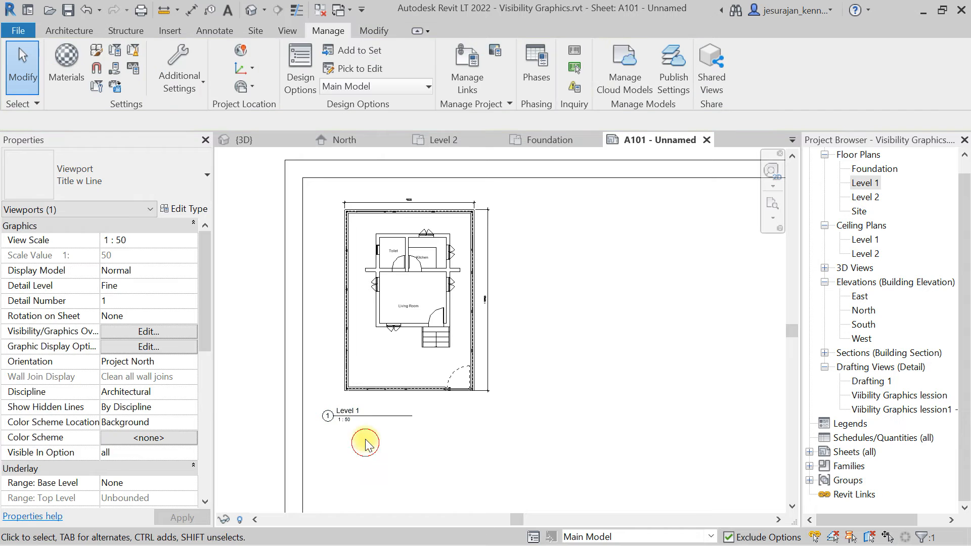
{"action": "left_click", "coordinate": [358, 416]}
{"action": "left_click_drag", "start_coordinate": [365, 415], "coordinate": [423, 413]}
{"action": "left_click", "coordinate": [477, 448]}
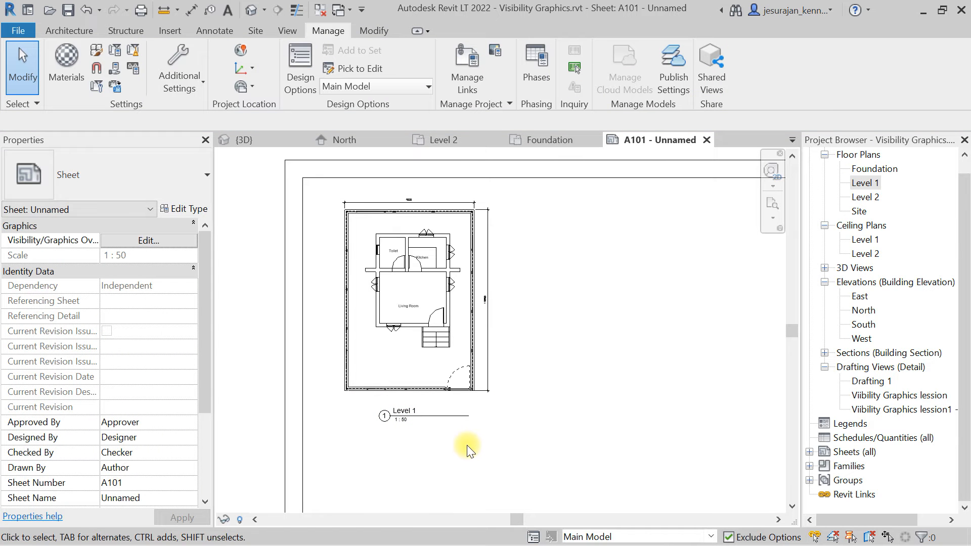
Rename the viewport's view to Ground Floor Plan from its title, without renaming the corresponding level.
{"action": "left_click", "coordinate": [419, 244]}
{"action": "left_click", "coordinate": [405, 410]}
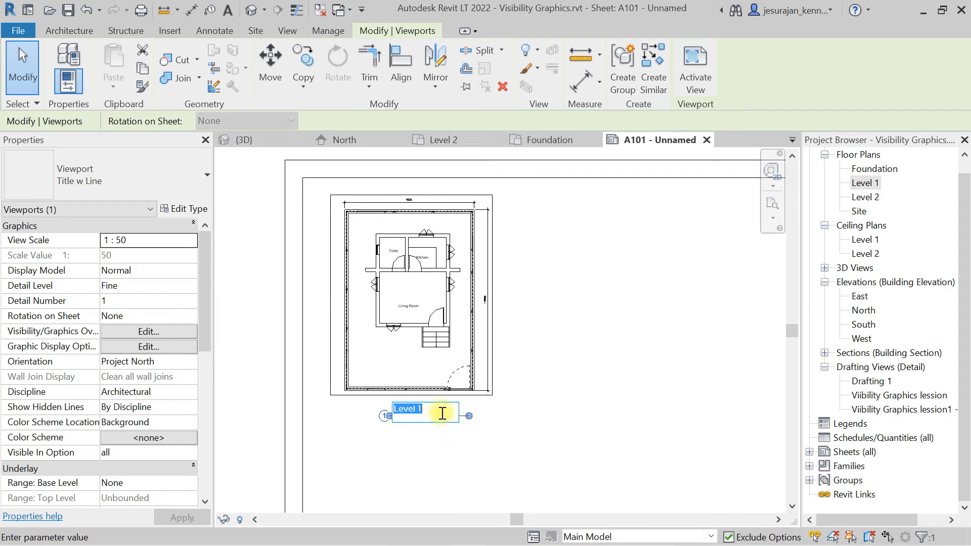
{"action": "type", "text": "Floor Pla"}
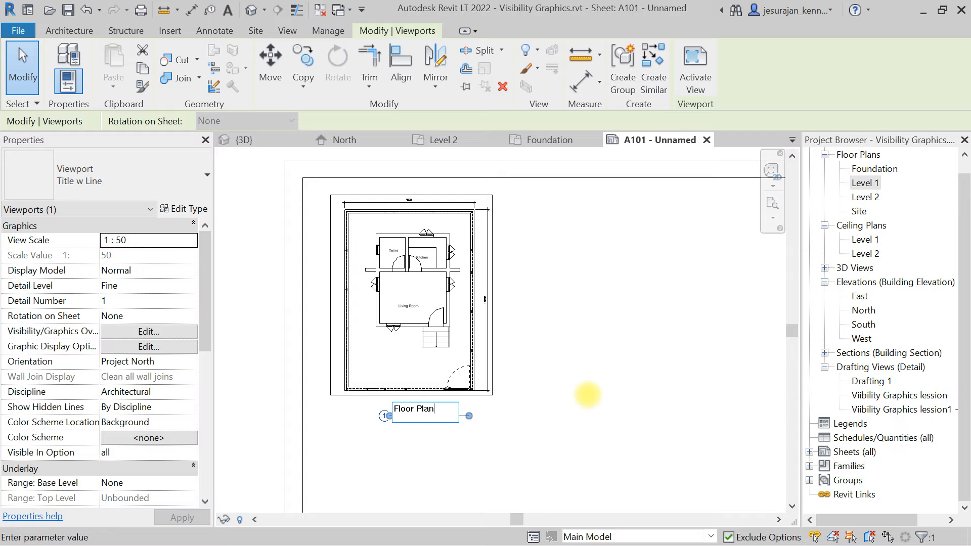
{"action": "type", "text": "n"}
{"action": "key", "text": "Home"}
{"action": "type", "text": "Ground"}
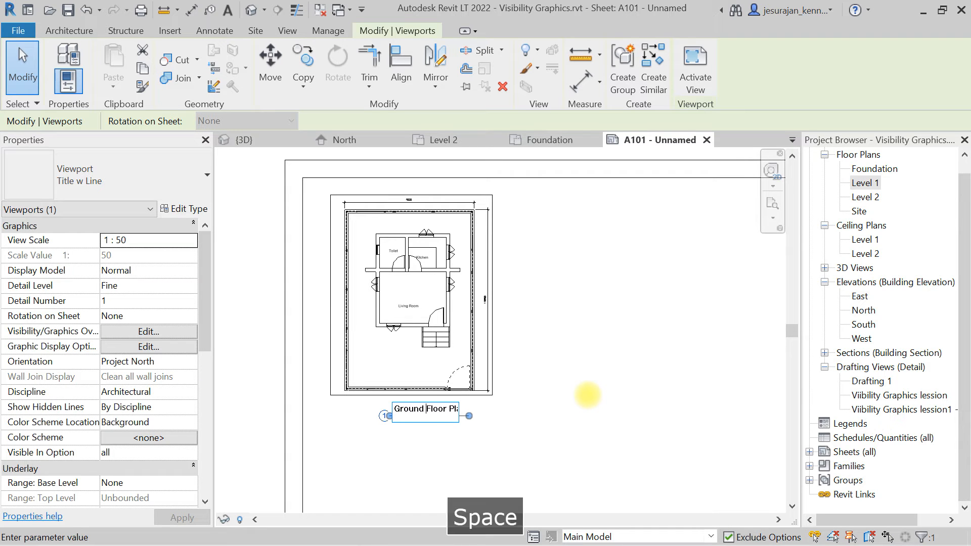
{"action": "left_click", "coordinate": [588, 396]}
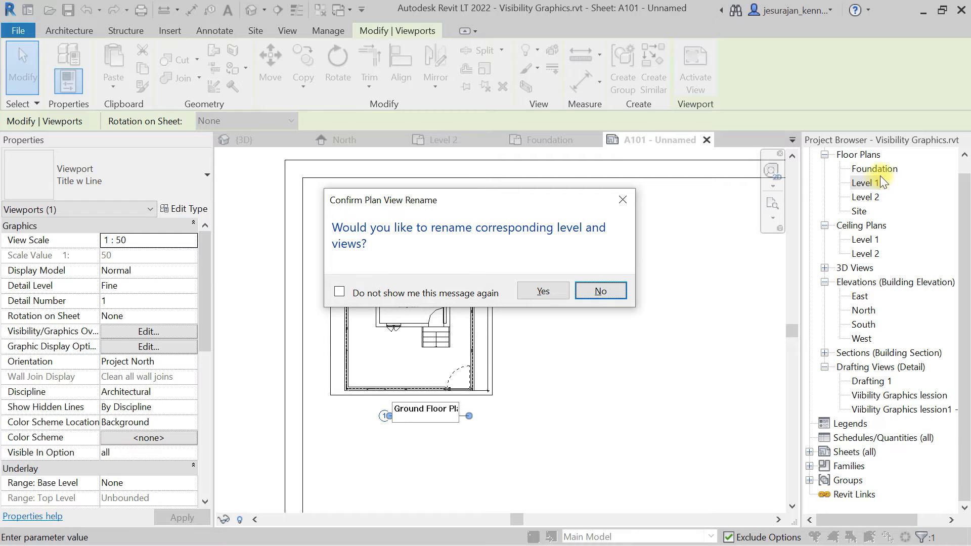
{"action": "left_click", "coordinate": [601, 291]}
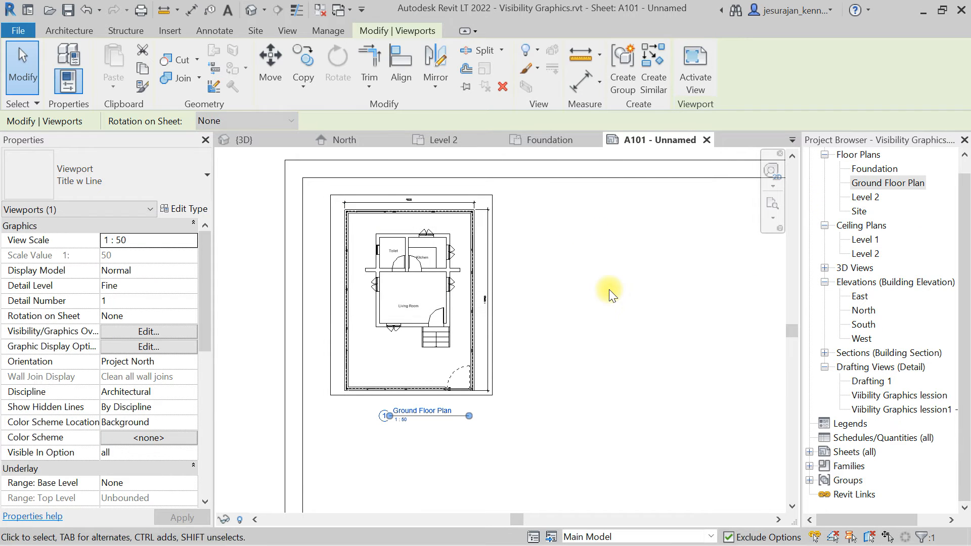
Undo the view rename.
{"action": "key", "text": "Escape"}
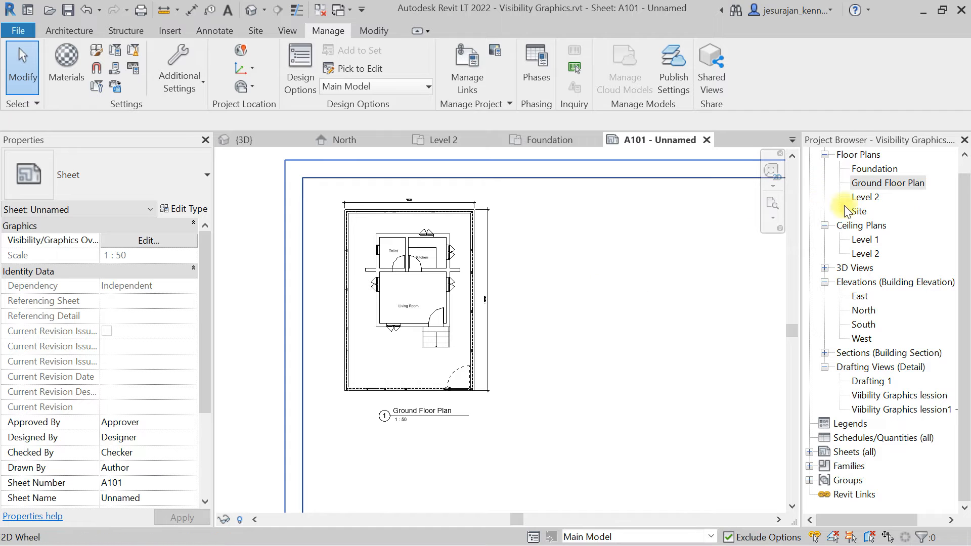
{"action": "left_click", "coordinate": [890, 185]}
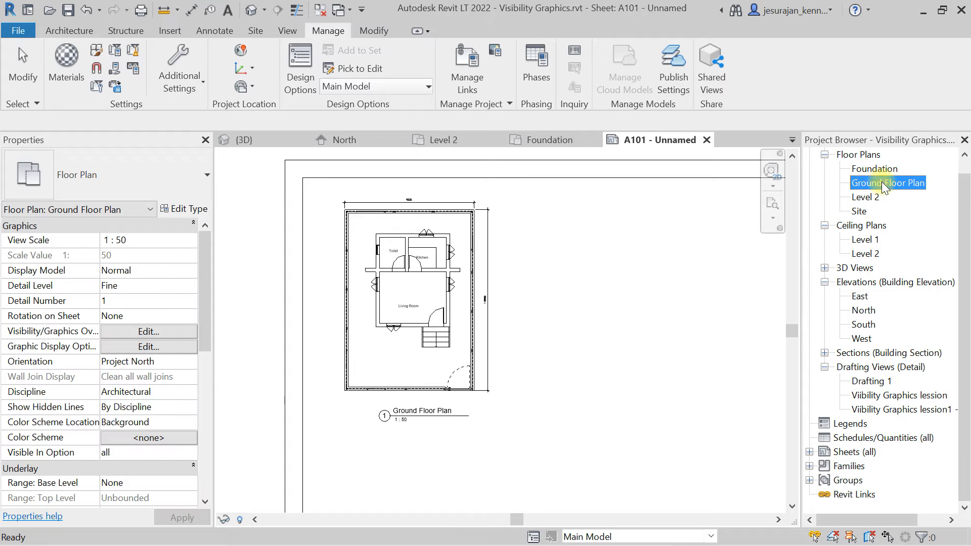
{"action": "left_click", "coordinate": [581, 341]}
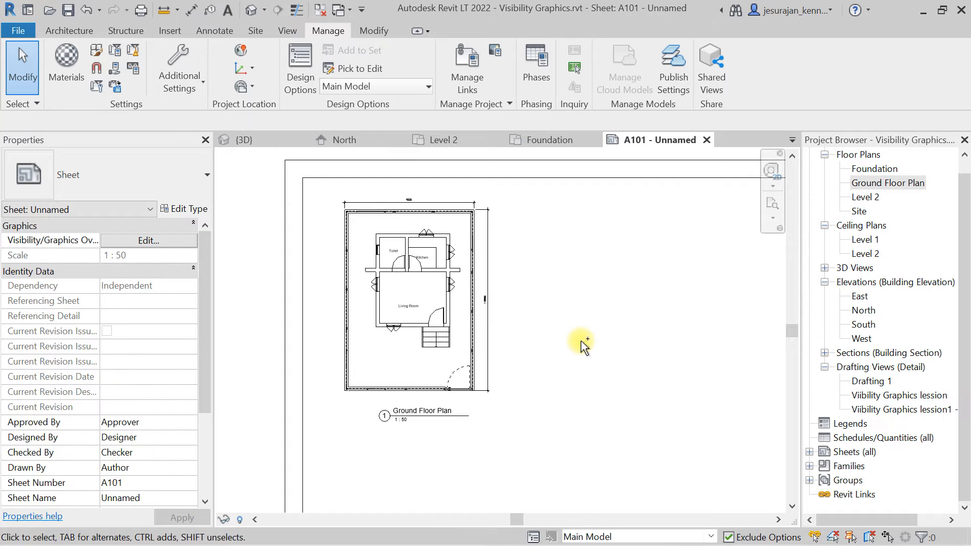
{"action": "key", "text": "ctrl+z"}
Set the viewport's Title on Sheet to Ground floor plan.
{"action": "left_click", "coordinate": [409, 252]}
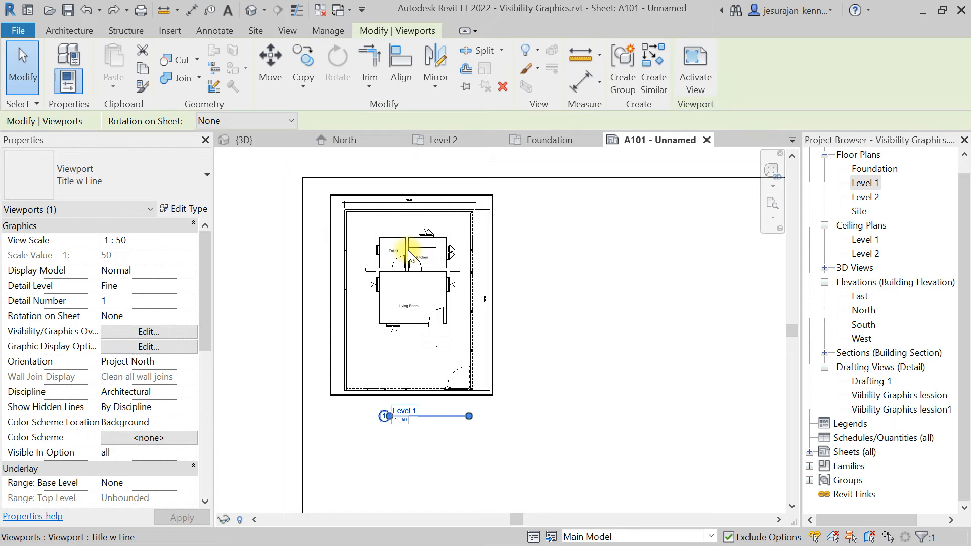
{"action": "scroll", "coordinate": [148, 265], "scroll_direction": "down", "scroll_amount": 4}
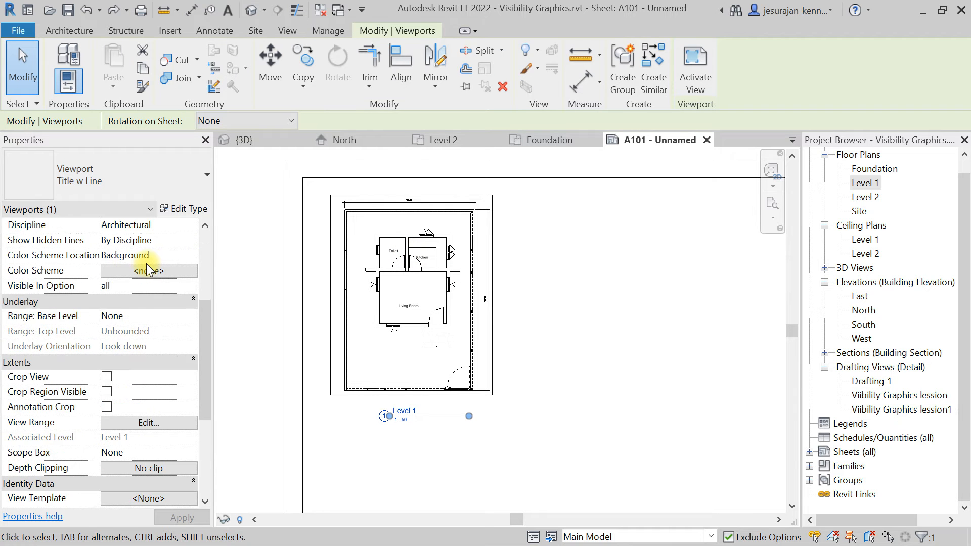
{"action": "scroll", "coordinate": [147, 264], "scroll_direction": "down", "scroll_amount": 3}
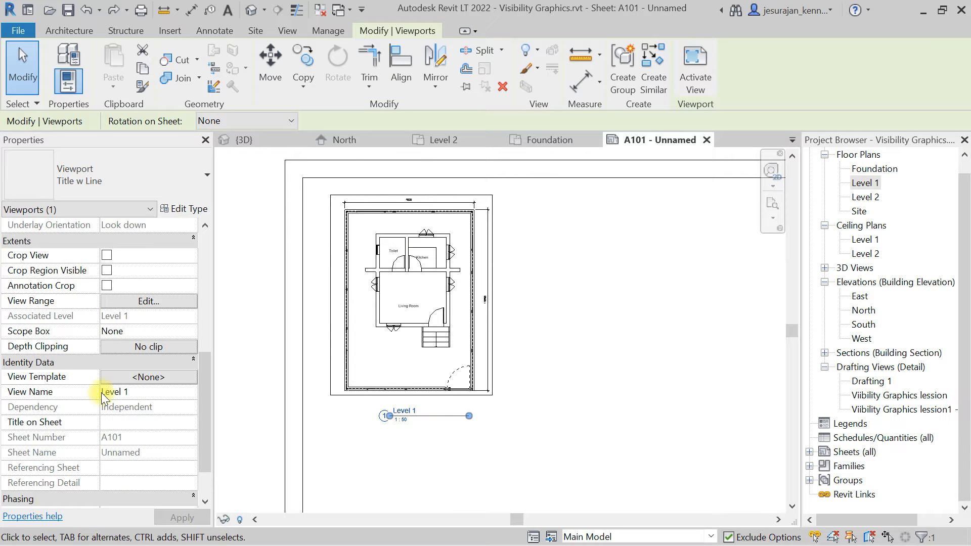
{"action": "left_click", "coordinate": [124, 423]}
{"action": "type", "text": "Gr"}
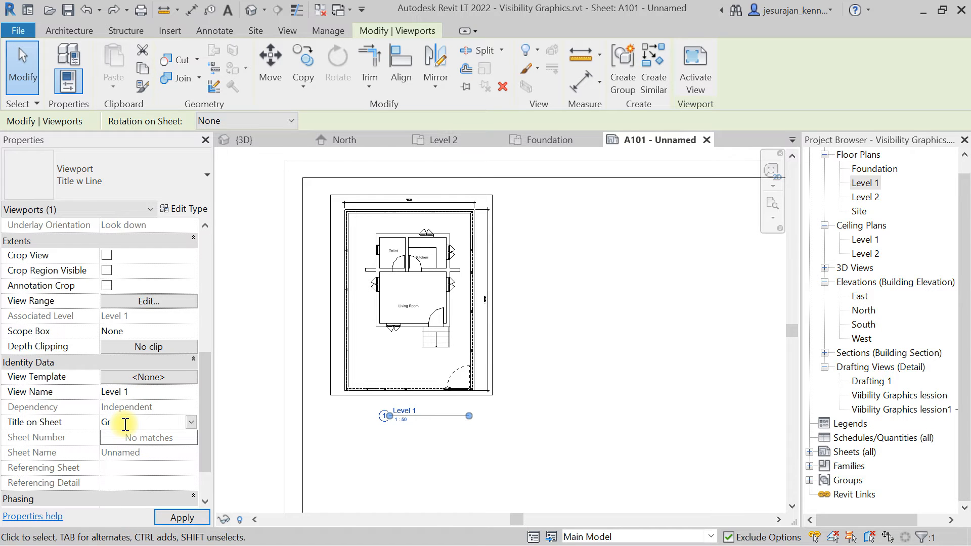
{"action": "type", "text": "ound floor plan"}
{"action": "key", "text": "Return"}
{"action": "left_click", "coordinate": [419, 459]}
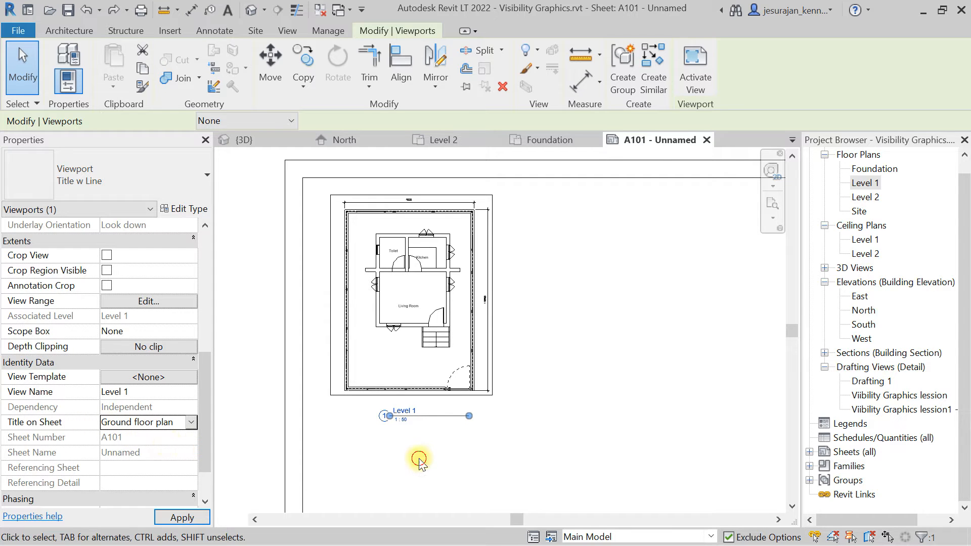
Shorten the viewport title line to end just after the title text.
{"action": "scroll", "coordinate": [412, 418], "scroll_direction": "up", "scroll_amount": 2}
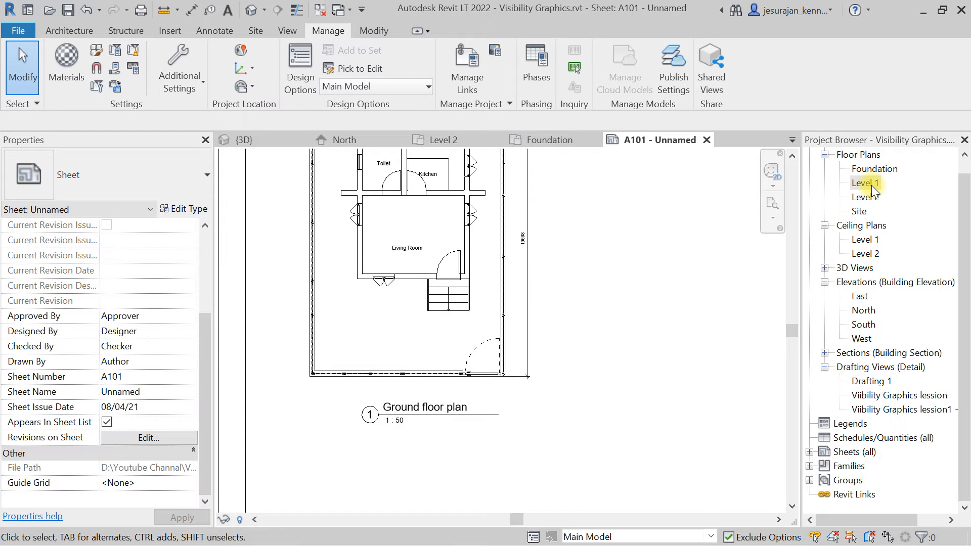
{"action": "left_click", "coordinate": [386, 255]}
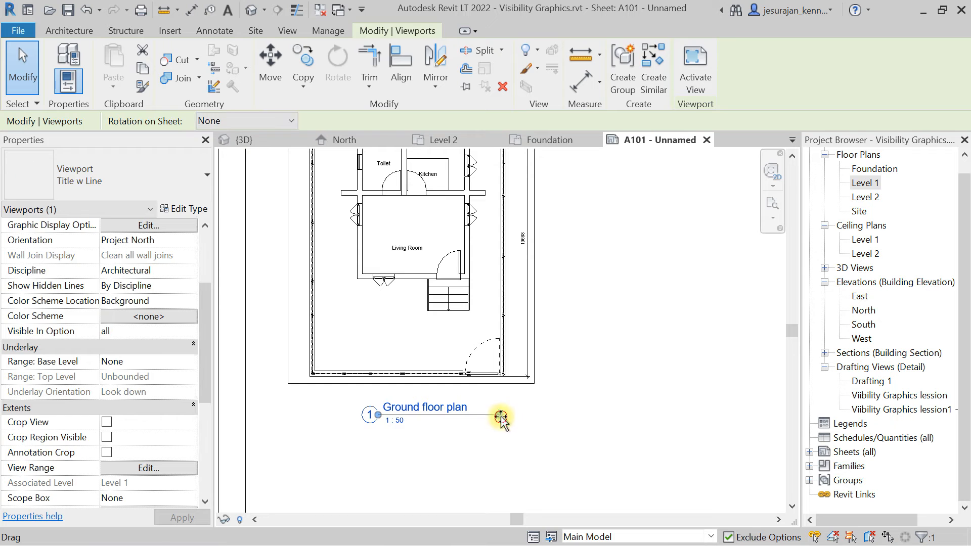
{"action": "left_click_drag", "start_coordinate": [501, 417], "coordinate": [469, 416]}
{"action": "left_click", "coordinate": [477, 428]}
{"action": "scroll", "coordinate": [481, 429], "scroll_direction": "down", "scroll_amount": 2}
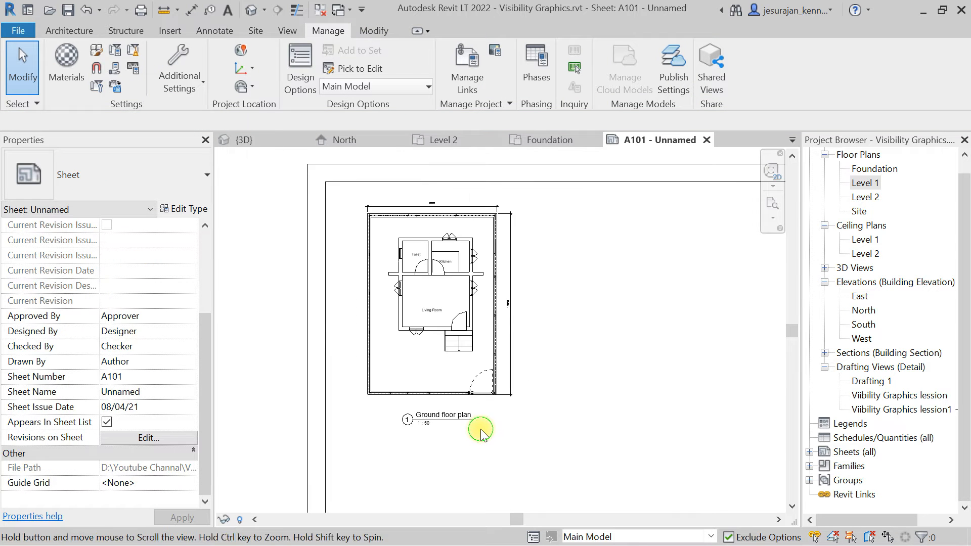
{"action": "scroll", "coordinate": [480, 429], "scroll_direction": "down", "scroll_amount": 2}
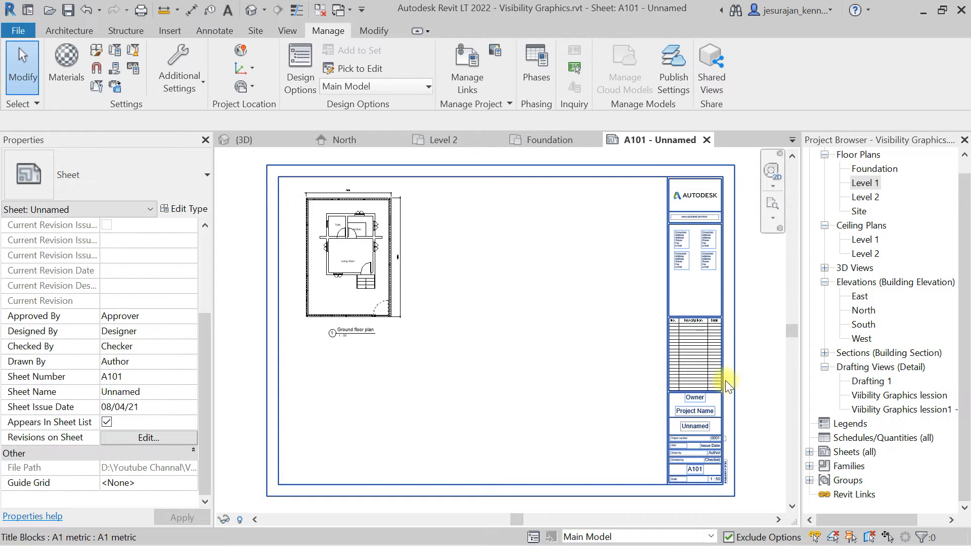
Create a new sheet using the A1 metric titleblock.
{"action": "left_click", "coordinate": [852, 452]}
{"action": "right_click", "coordinate": [853, 455]}
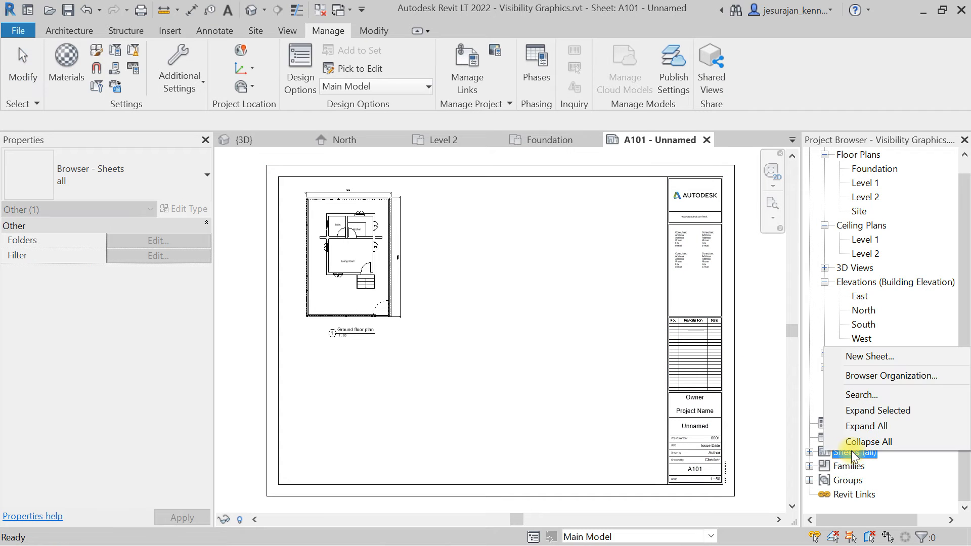
{"action": "left_click", "coordinate": [854, 357]}
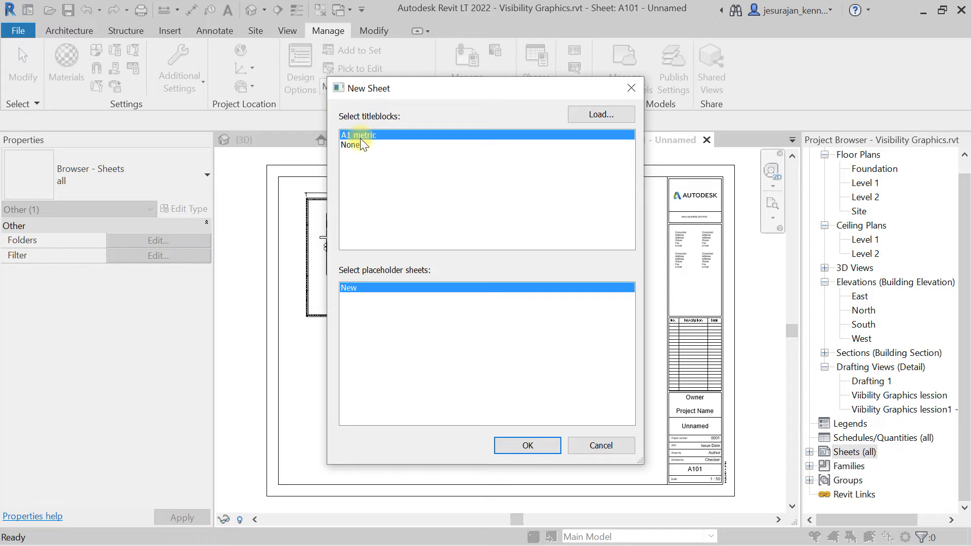
{"action": "left_click", "coordinate": [539, 448]}
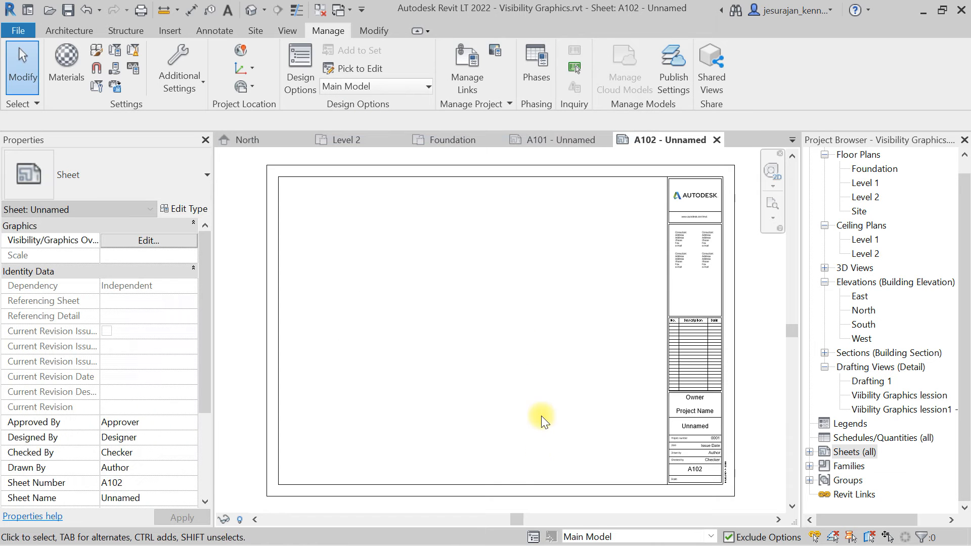
Try to place the Level 1 floor plan view on the new sheet.
{"action": "left_click_drag", "start_coordinate": [883, 185], "coordinate": [433, 326]}
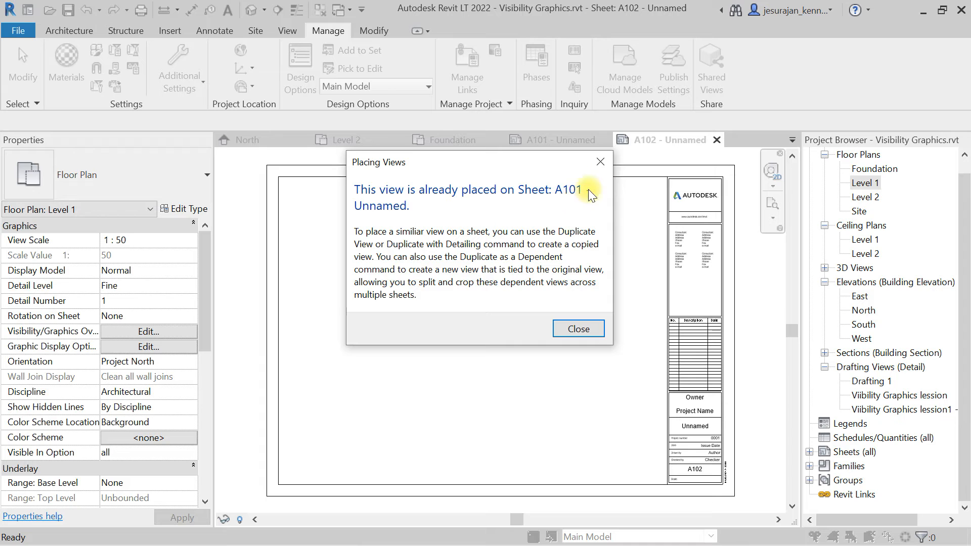
{"action": "left_click", "coordinate": [600, 160]}
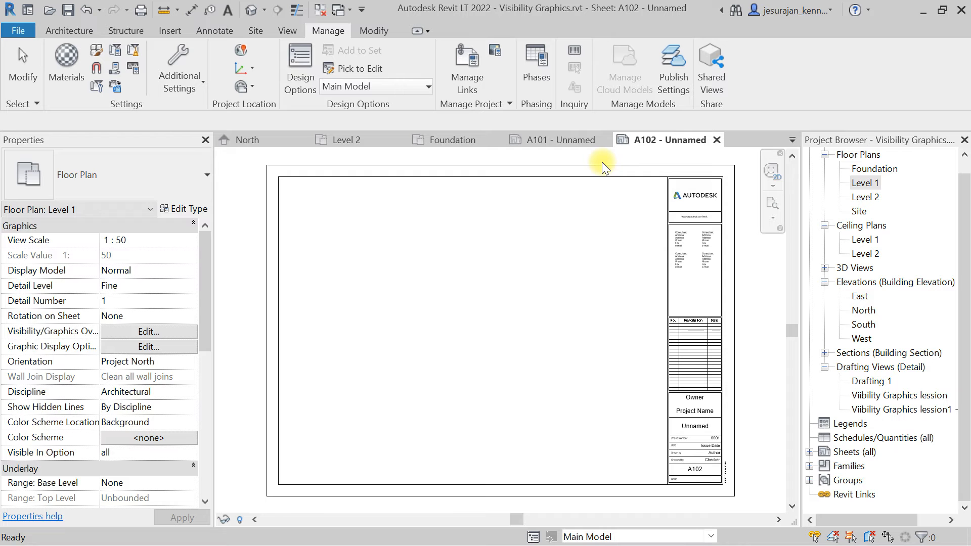
Duplicate the Level 1 floor plan view and select the copy.
{"action": "right_click", "coordinate": [867, 184]}
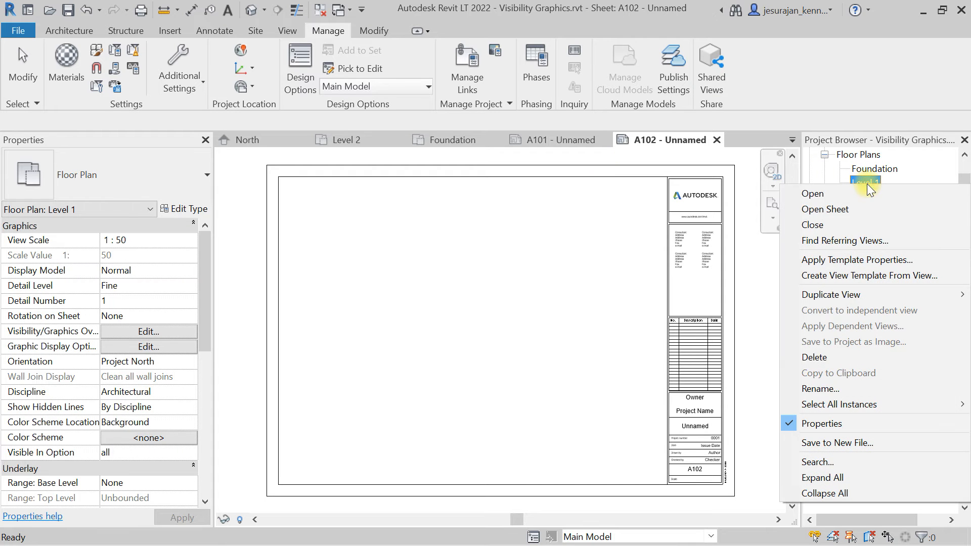
{"action": "mouse_move", "coordinate": [844, 295]}
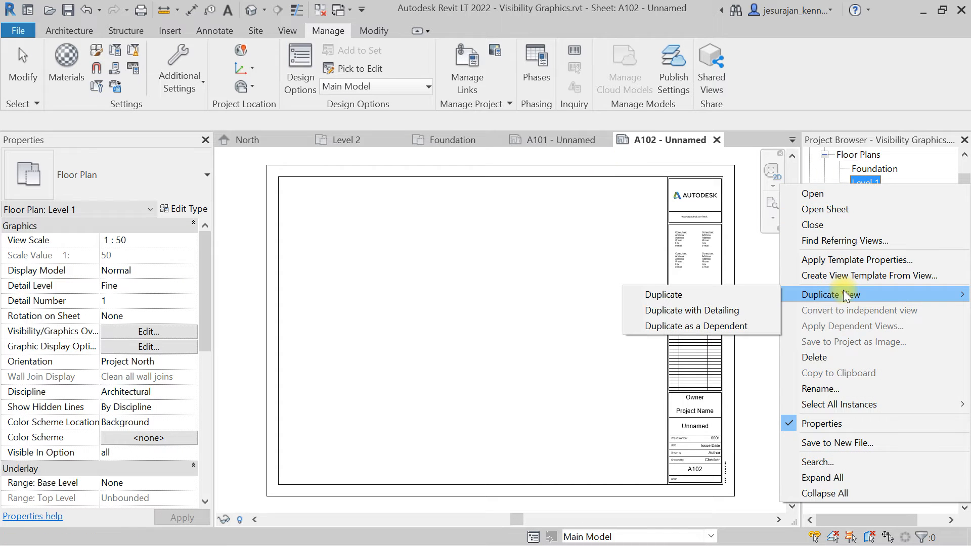
{"action": "left_click", "coordinate": [760, 298]}
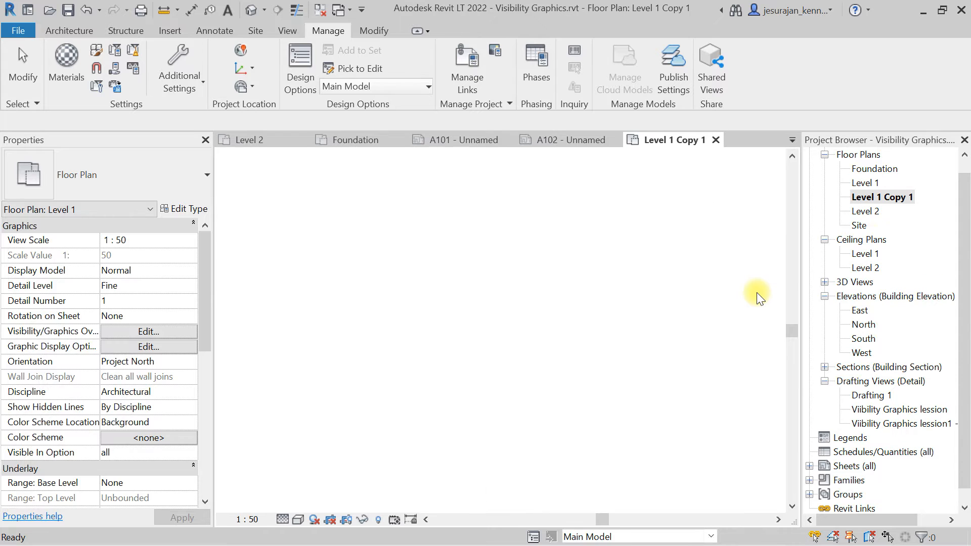
{"action": "left_click", "coordinate": [864, 198]}
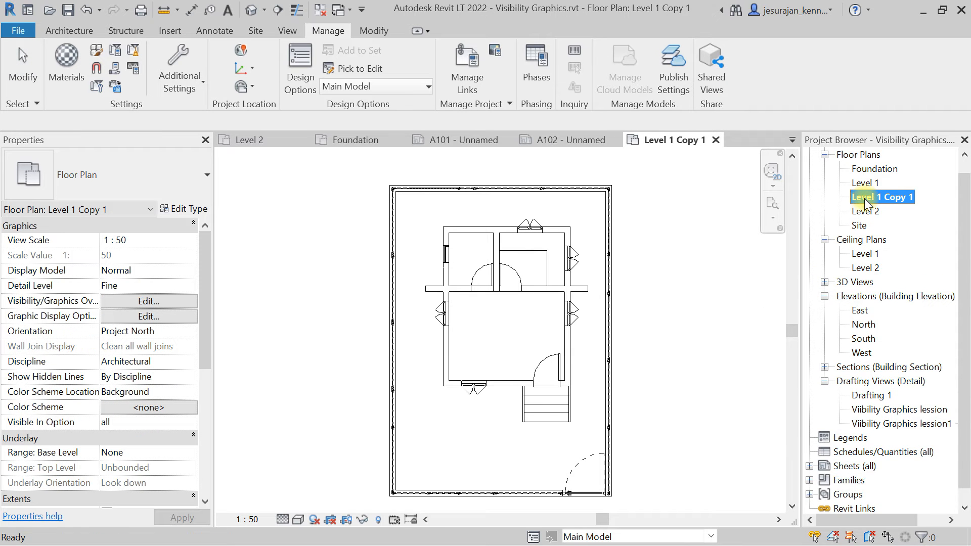
Duplicate the Level 1 Copy 1 floor plan as an independent view.
{"action": "right_click", "coordinate": [864, 198]}
{"action": "mouse_move", "coordinate": [841, 311]}
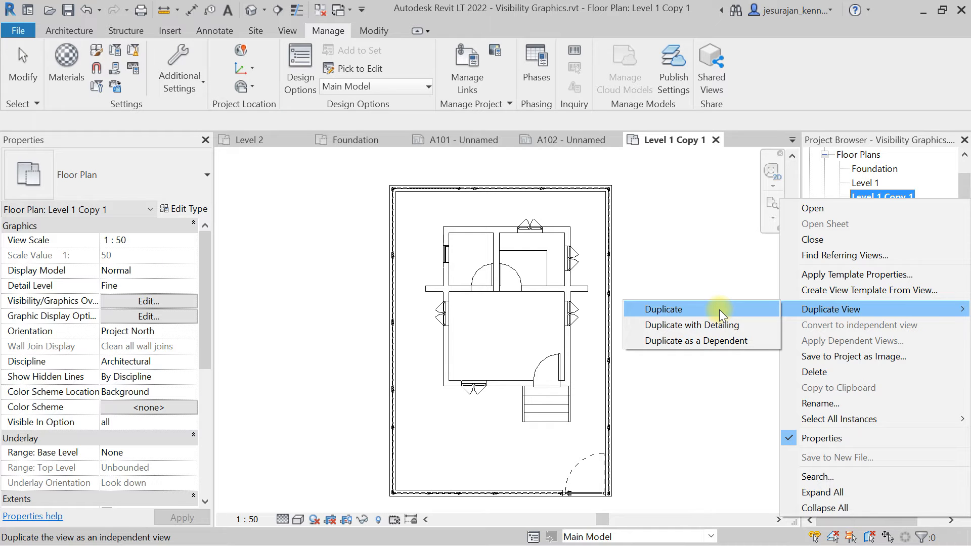
{"action": "left_click", "coordinate": [746, 326]}
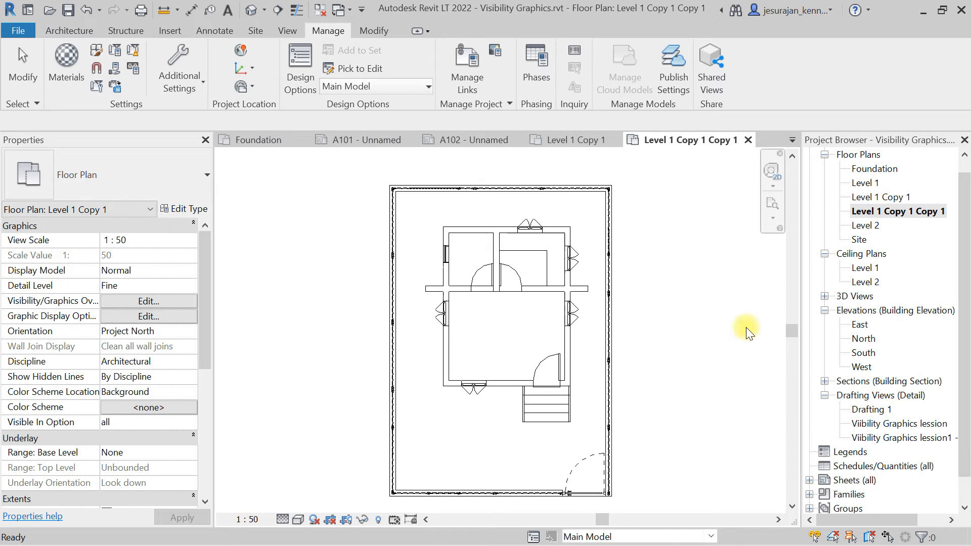
Duplicate the Level 1 Copy 1 Copy 1 view as a dependent view.
{"action": "left_click", "coordinate": [863, 213]}
{"action": "right_click", "coordinate": [863, 212]}
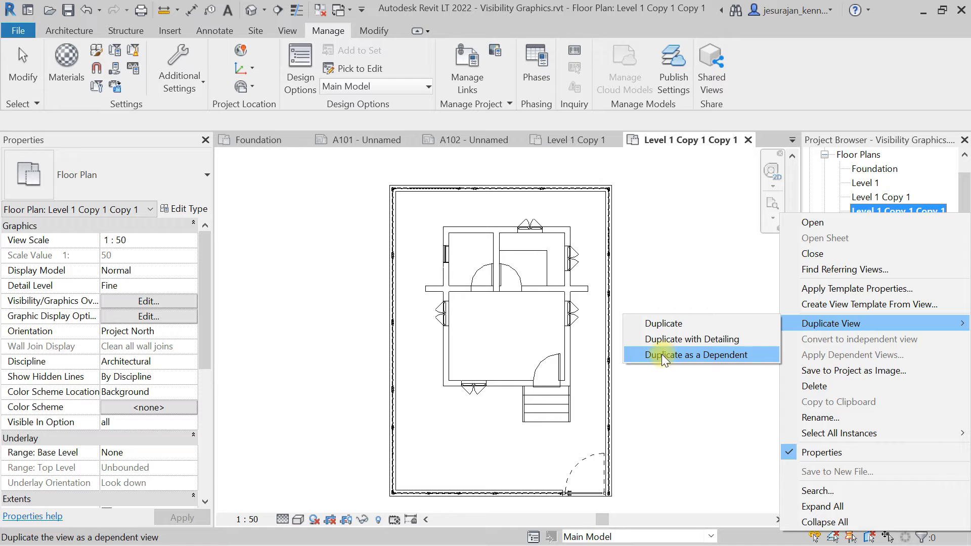
{"action": "left_click", "coordinate": [739, 355]}
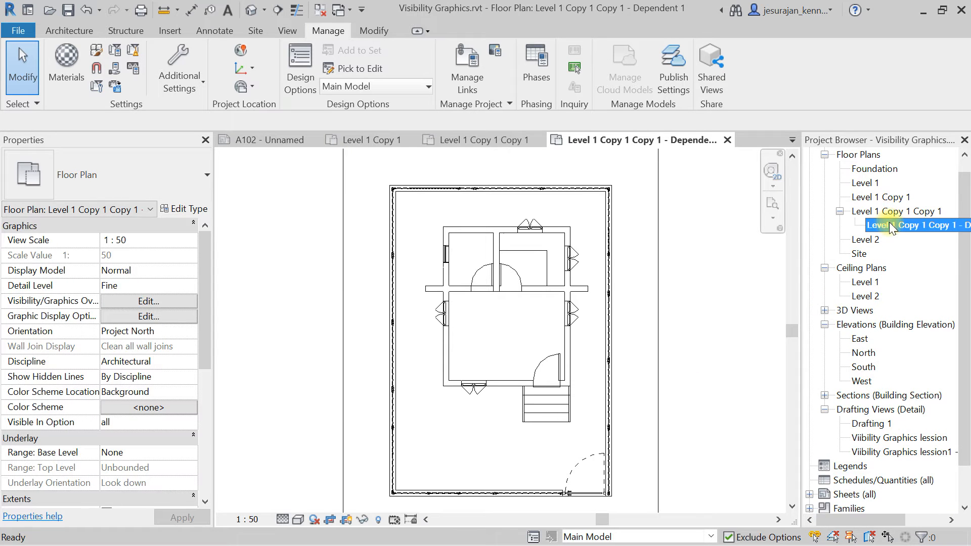
Create a second dependent view of the Level 1 Copy 1 Copy 1 floor plan.
{"action": "left_click", "coordinate": [890, 224]}
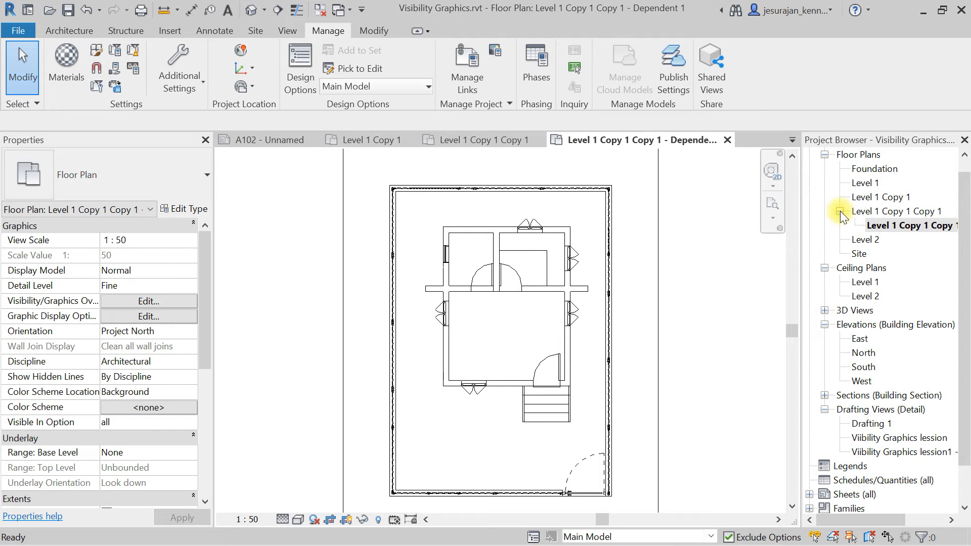
{"action": "left_click", "coordinate": [839, 211]}
{"action": "left_click", "coordinate": [839, 211]}
{"action": "left_click", "coordinate": [878, 213]}
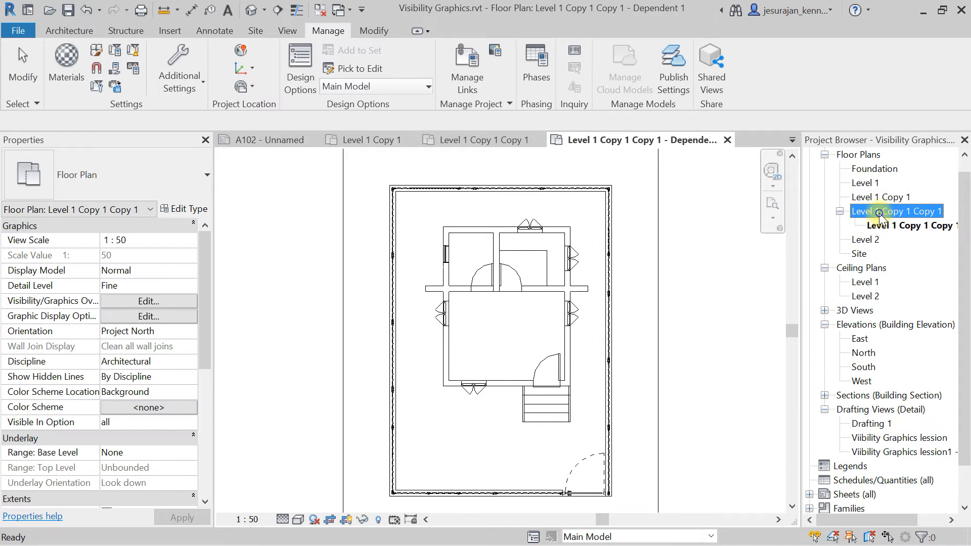
{"action": "right_click", "coordinate": [879, 214]}
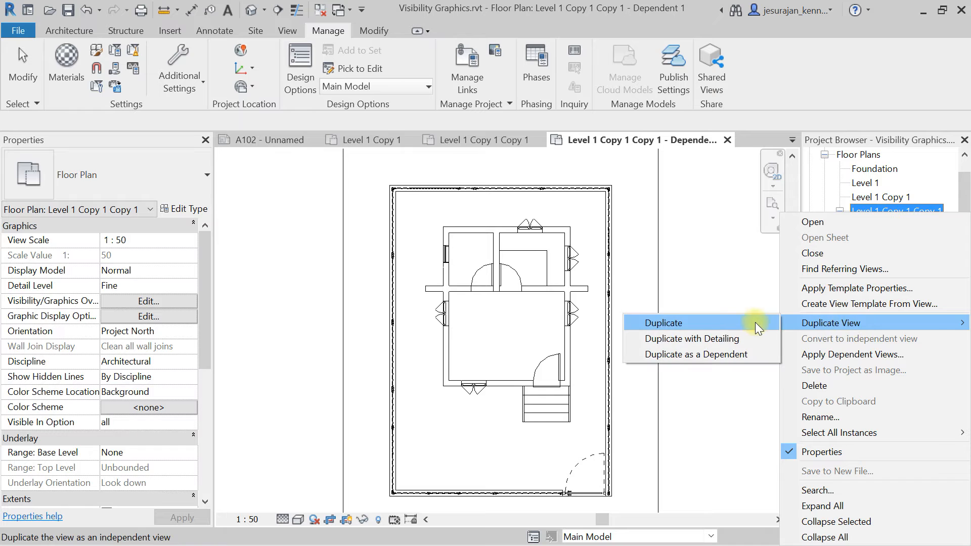
{"action": "left_click", "coordinate": [740, 354]}
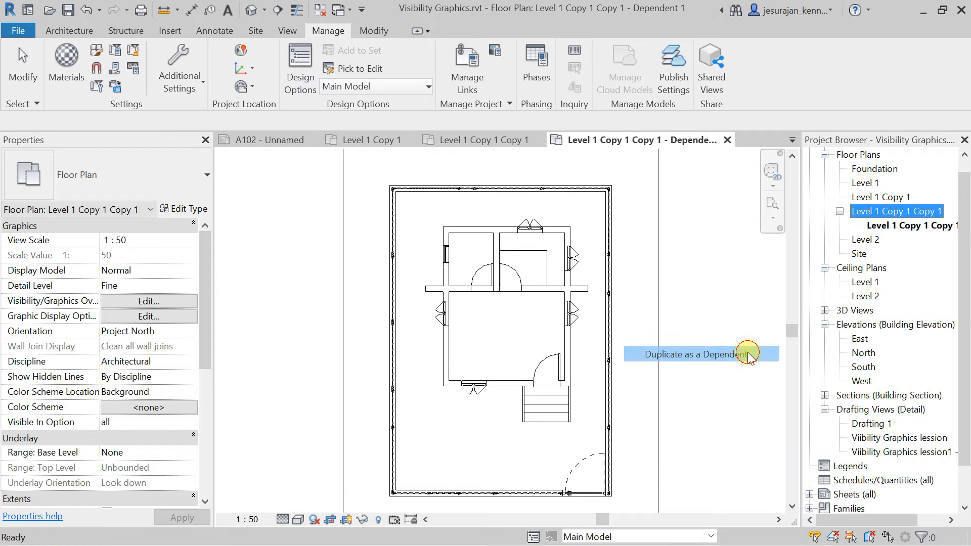
Open sheet A102 from the project browser's sheet list.
{"action": "left_click", "coordinate": [890, 211]}
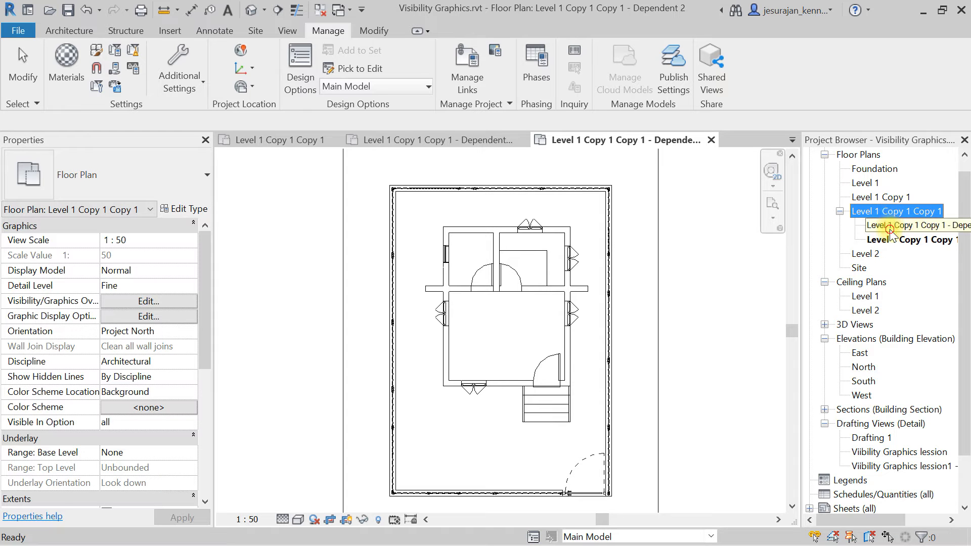
{"action": "left_click", "coordinate": [890, 226]}
{"action": "left_click", "coordinate": [891, 240]}
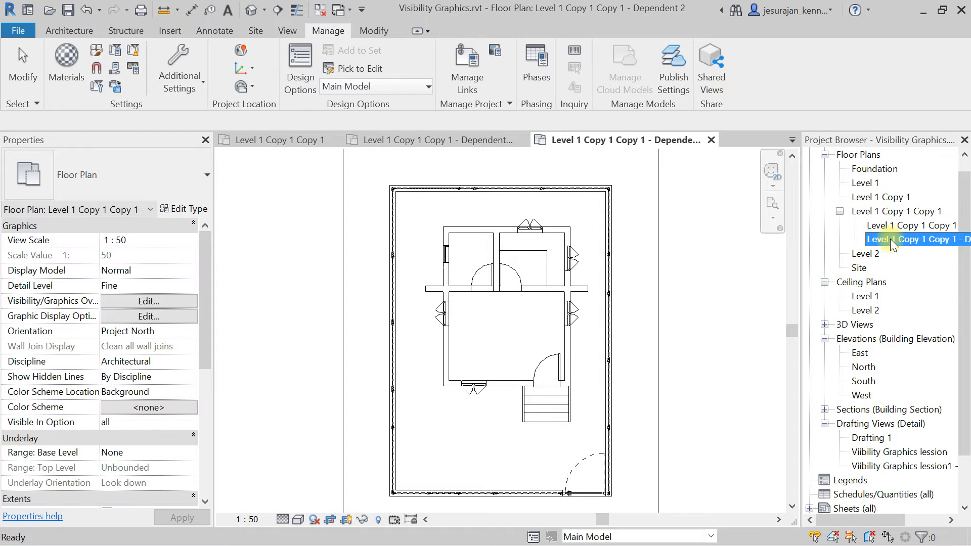
{"action": "left_click", "coordinate": [895, 212]}
{"action": "scroll", "coordinate": [643, 220], "scroll_direction": "down", "scroll_amount": 2}
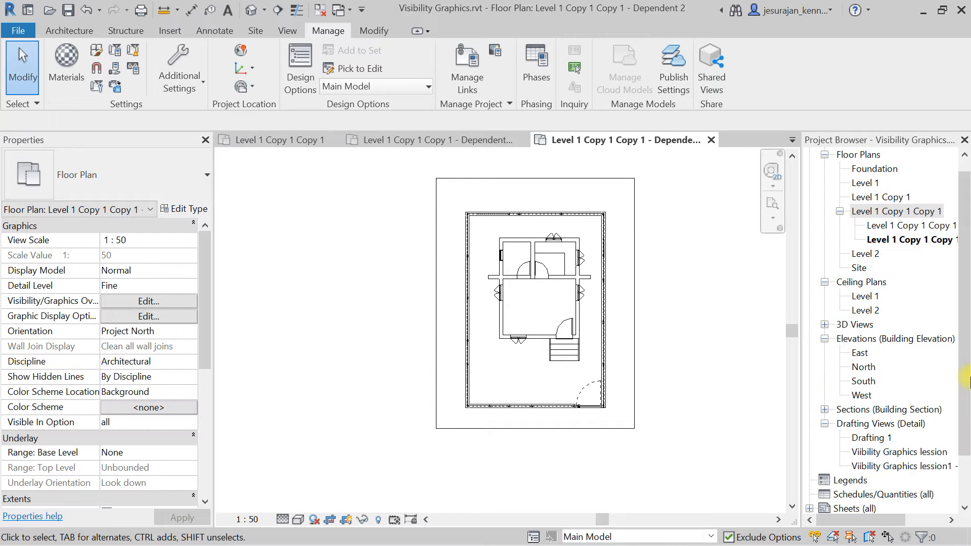
{"action": "scroll", "coordinate": [860, 445], "scroll_direction": "down", "scroll_amount": 2}
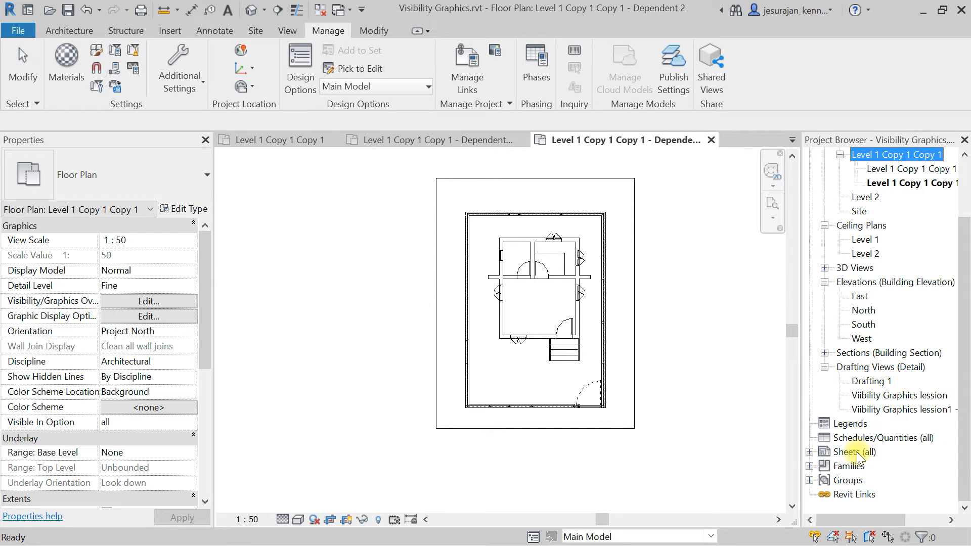
{"action": "left_click", "coordinate": [810, 452]}
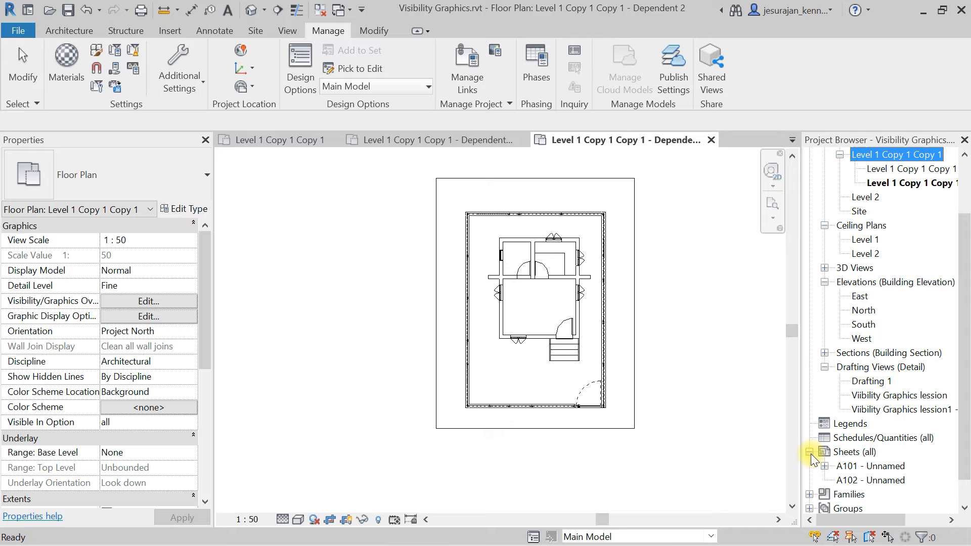
{"action": "double_click", "coordinate": [874, 479]}
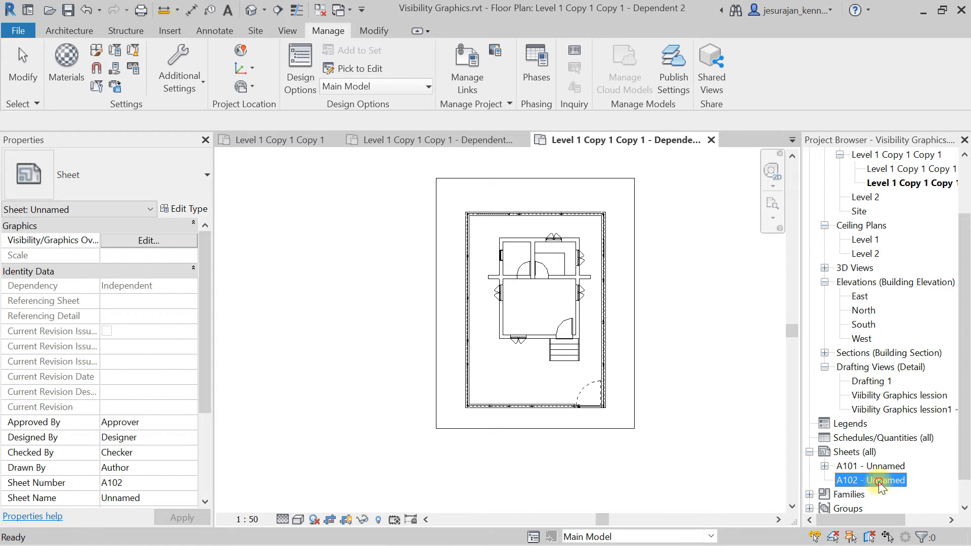
Place the Level 1 Copy 1 floor plan view on sheet A102 near the upper left.
{"action": "scroll", "coordinate": [881, 252], "scroll_direction": "up", "scroll_amount": 5}
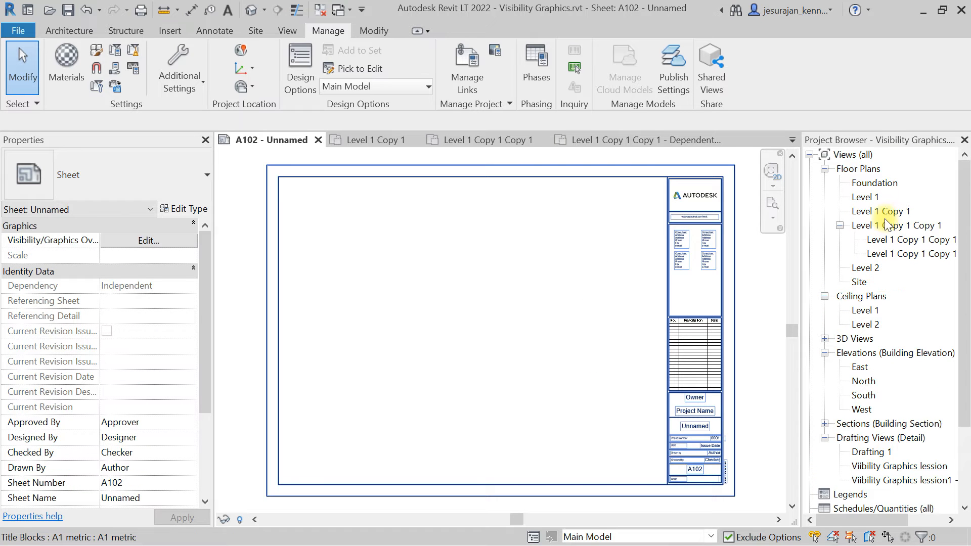
{"action": "left_click_drag", "start_coordinate": [881, 215], "coordinate": [438, 272]}
{"action": "left_click", "coordinate": [439, 300]}
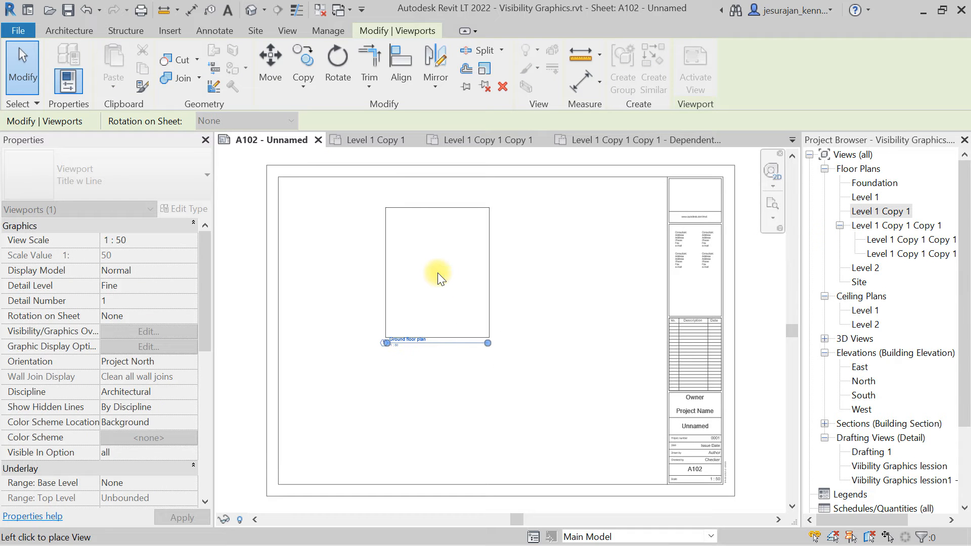
{"action": "left_click", "coordinate": [438, 273]}
{"action": "left_click", "coordinate": [460, 350]}
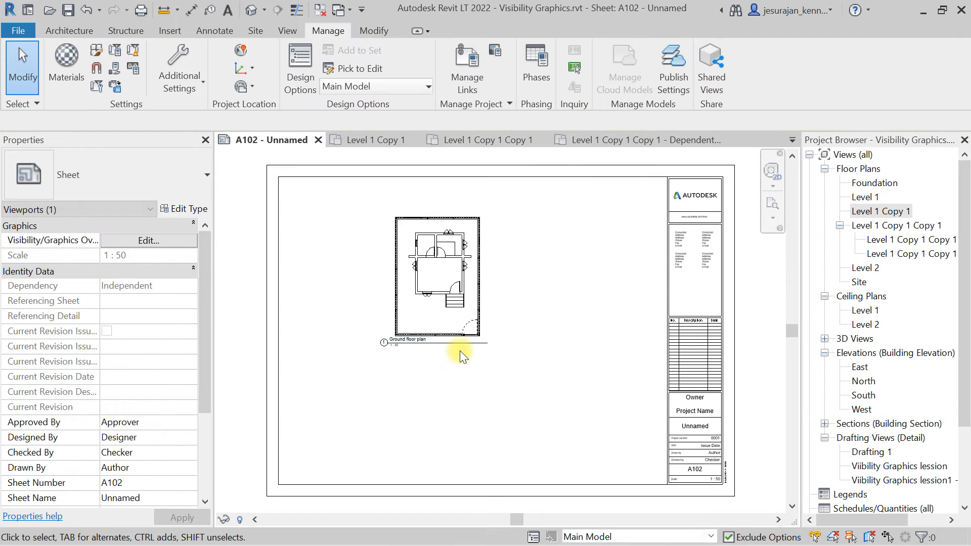
Shorten the new viewport's title line so it ends just past the title text.
{"action": "scroll", "coordinate": [423, 362], "scroll_direction": "up", "scroll_amount": 2}
{"action": "left_click", "coordinate": [445, 201]}
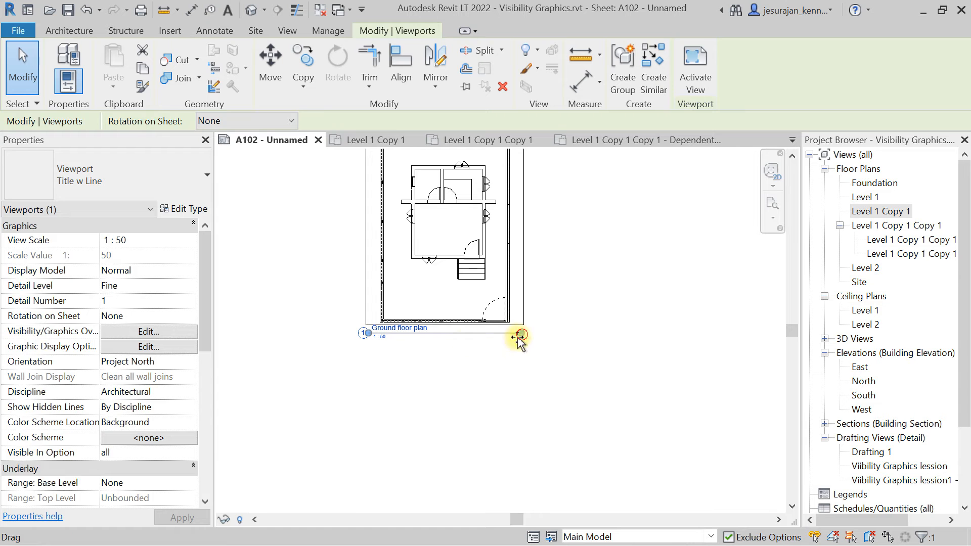
{"action": "left_click_drag", "start_coordinate": [519, 336], "coordinate": [447, 337]}
{"action": "left_click", "coordinate": [429, 340]}
{"action": "left_click", "coordinate": [406, 334]}
{"action": "key", "text": "Escape"}
Nudge the Ground floor plan viewport title slightly downward, away from the view border.
{"action": "scroll", "coordinate": [485, 298], "scroll_direction": "up", "scroll_amount": 1}
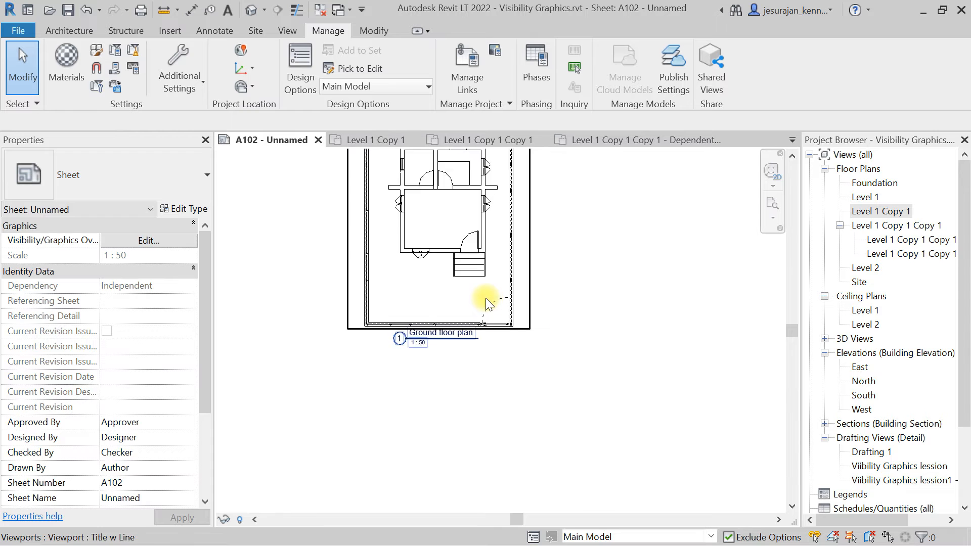
{"action": "scroll", "coordinate": [485, 298], "scroll_direction": "up", "scroll_amount": 2}
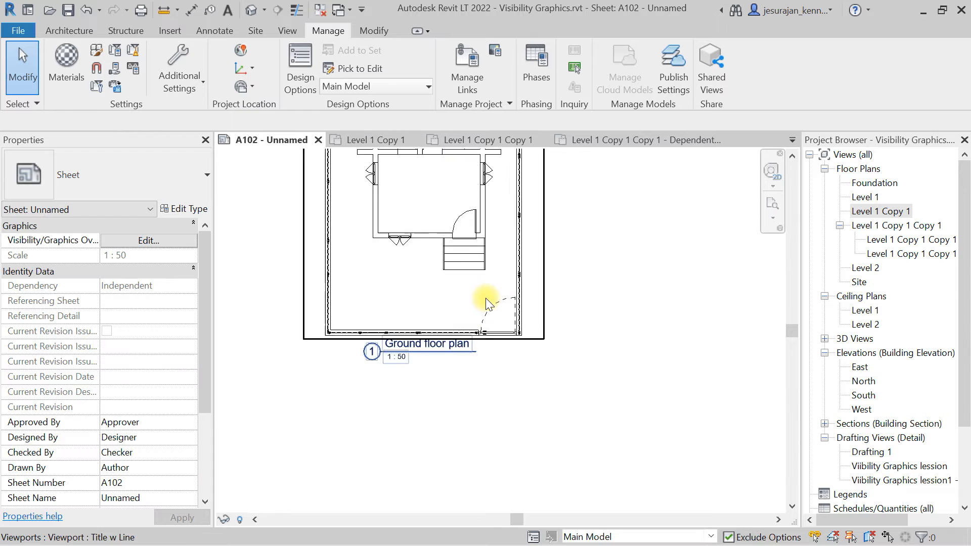
{"action": "left_click", "coordinate": [445, 357]}
{"action": "key", "text": "Down"}
{"action": "key", "text": "Down"}
{"action": "key", "text": "Down"}
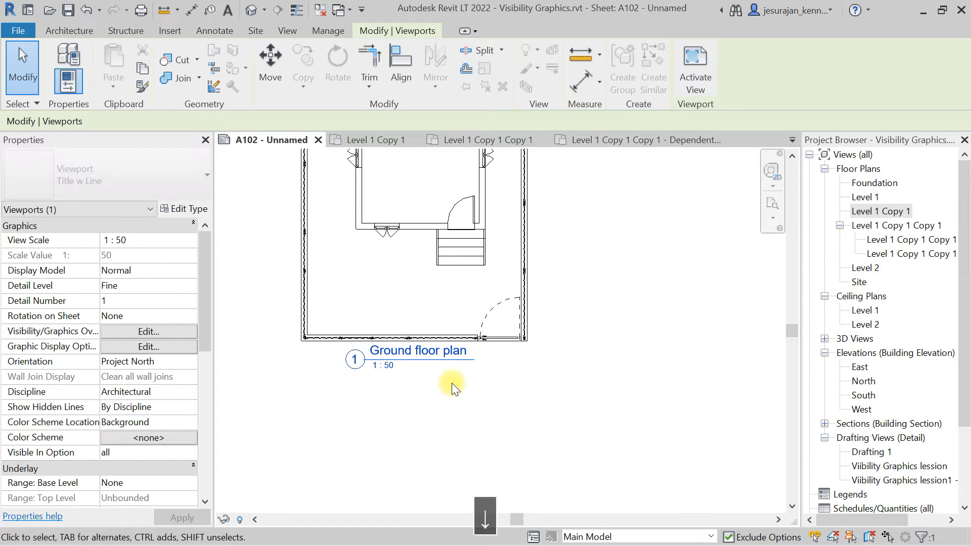
{"action": "left_click", "coordinate": [471, 402]}
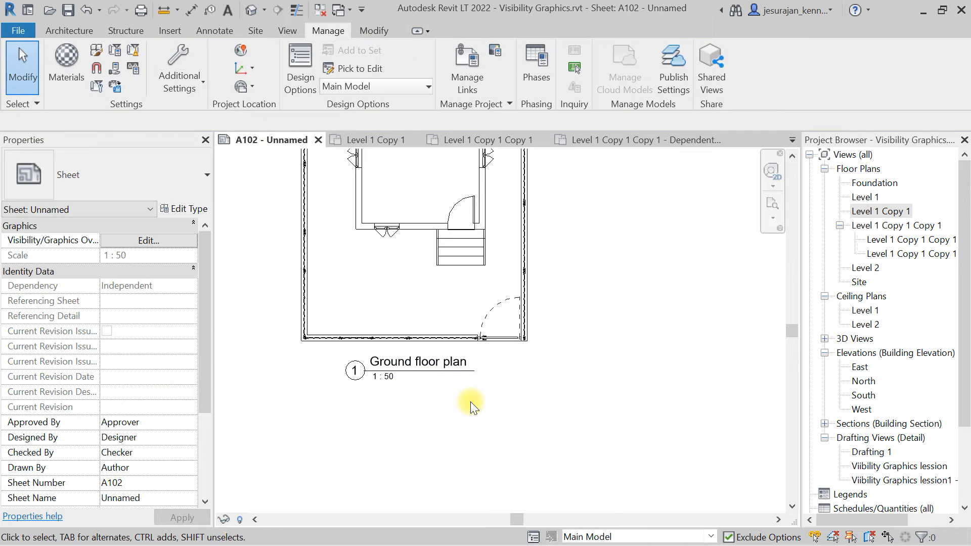
{"action": "scroll", "coordinate": [470, 401], "scroll_direction": "down", "scroll_amount": 1}
{"action": "middle_click", "coordinate": [470, 401]}
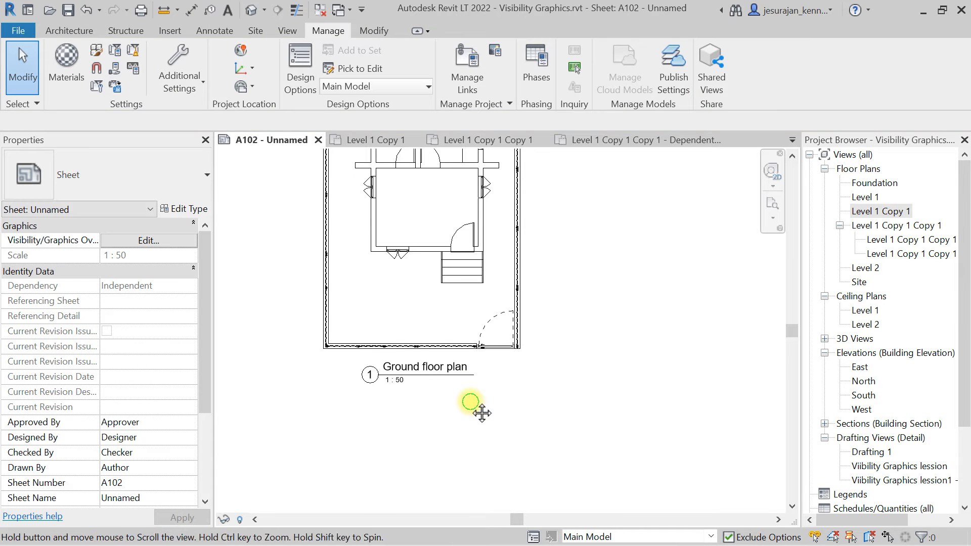
{"action": "middle_click", "coordinate": [470, 401]}
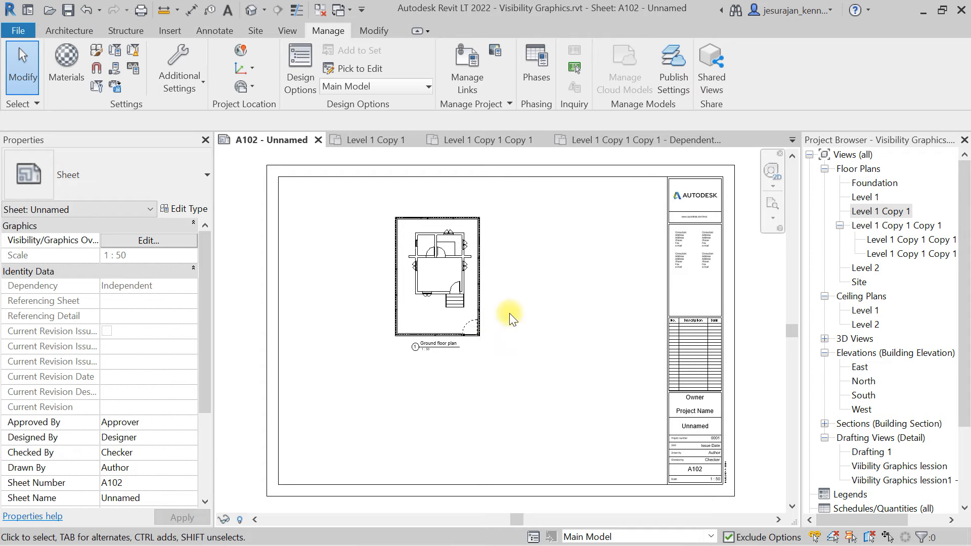
Open the Level 1 floor plan and draw a vertical section line through the kitchen and living room.
{"action": "double_click", "coordinate": [865, 197]}
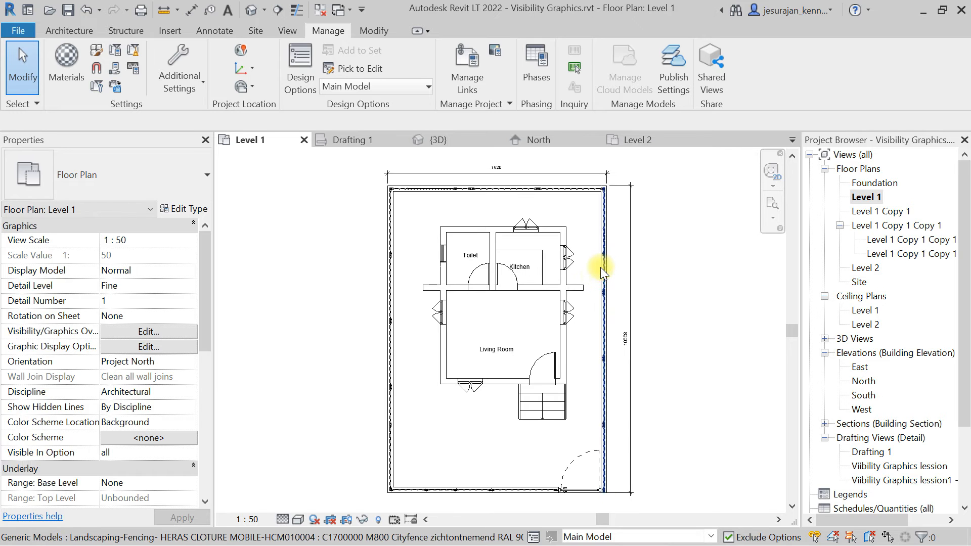
{"action": "left_click", "coordinate": [287, 31]}
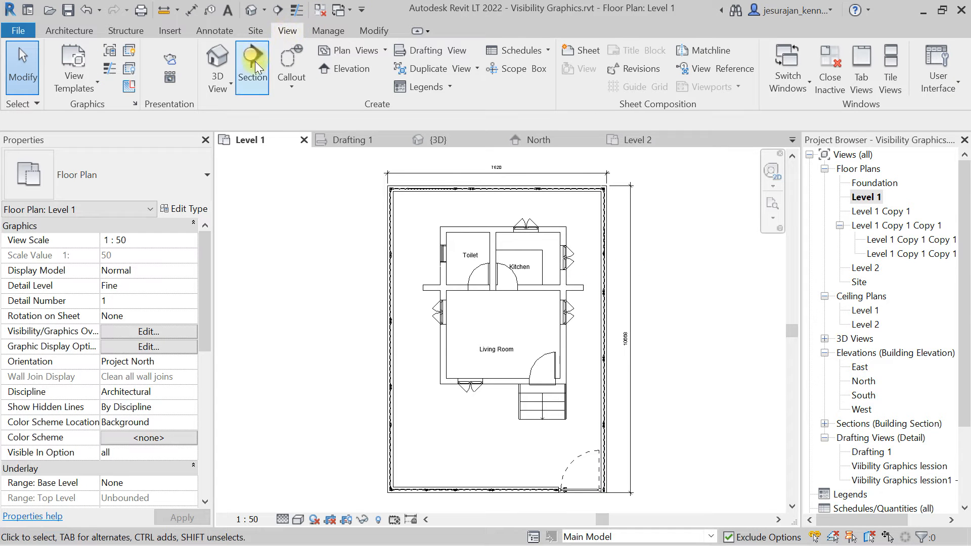
{"action": "left_click", "coordinate": [254, 75]}
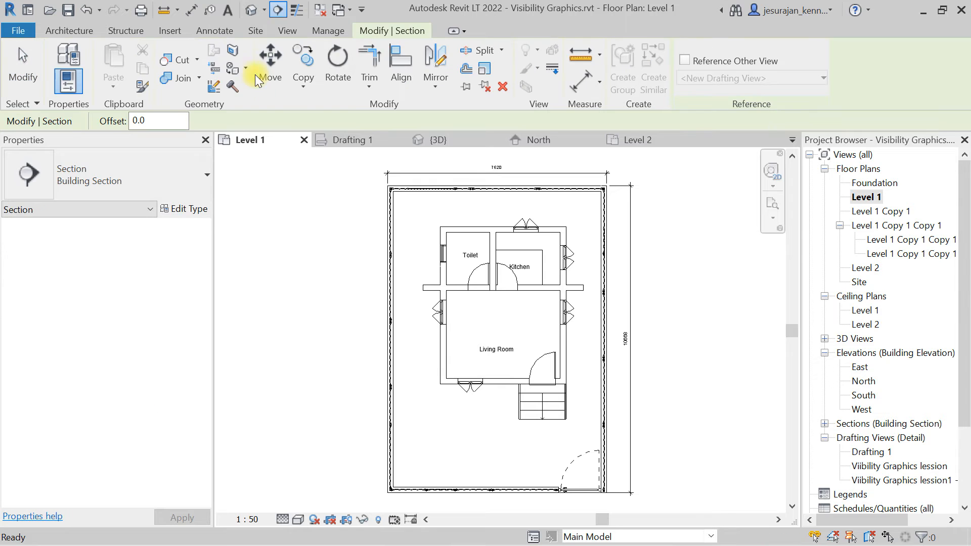
{"action": "left_click", "coordinate": [506, 206]}
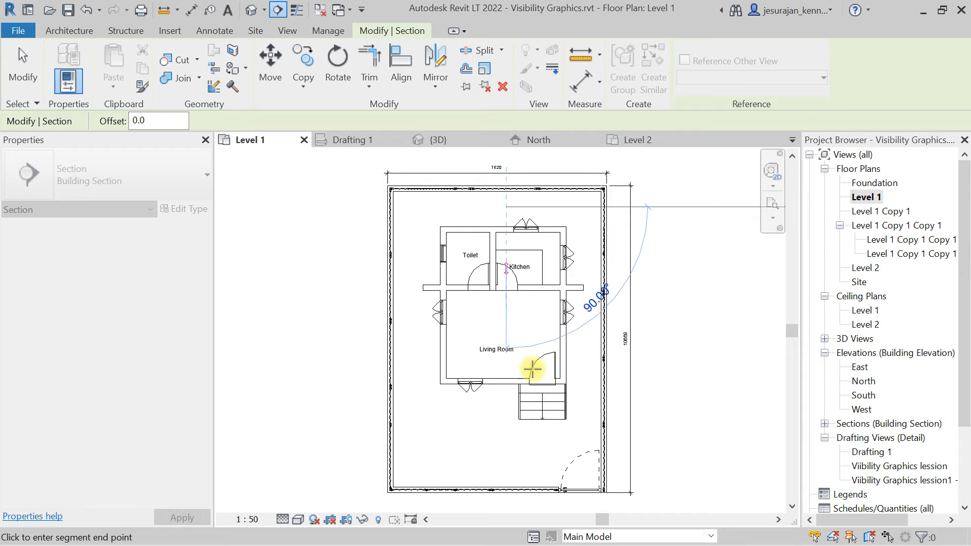
{"action": "left_click", "coordinate": [504, 425]}
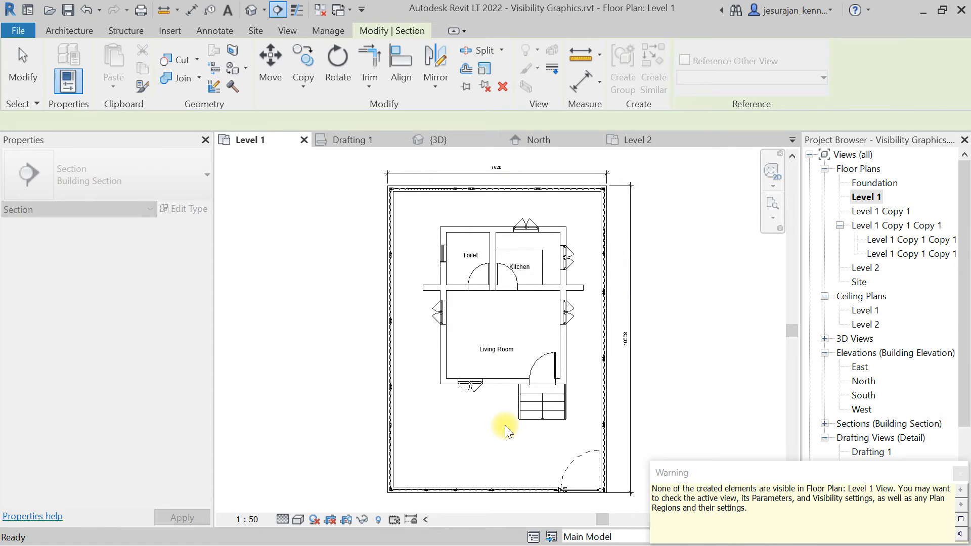
{"action": "left_click_drag", "start_coordinate": [757, 520], "coordinate": [656, 488]}
{"action": "left_click", "coordinate": [765, 508]}
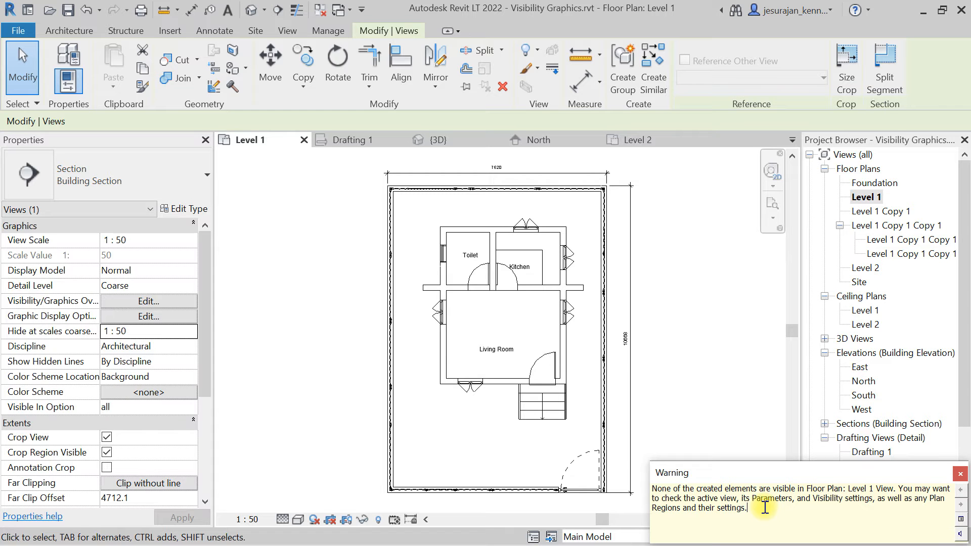
{"action": "key", "text": "Escape"}
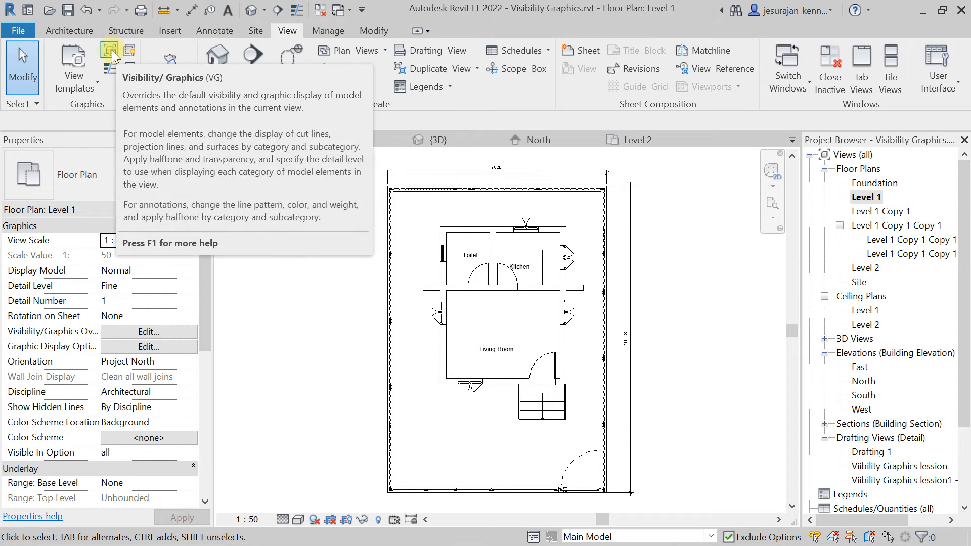
Open Visibility/Graphic Overrides for Level 1 and view the annotation categories.
{"action": "key", "text": "v"}
{"action": "key", "text": "v"}
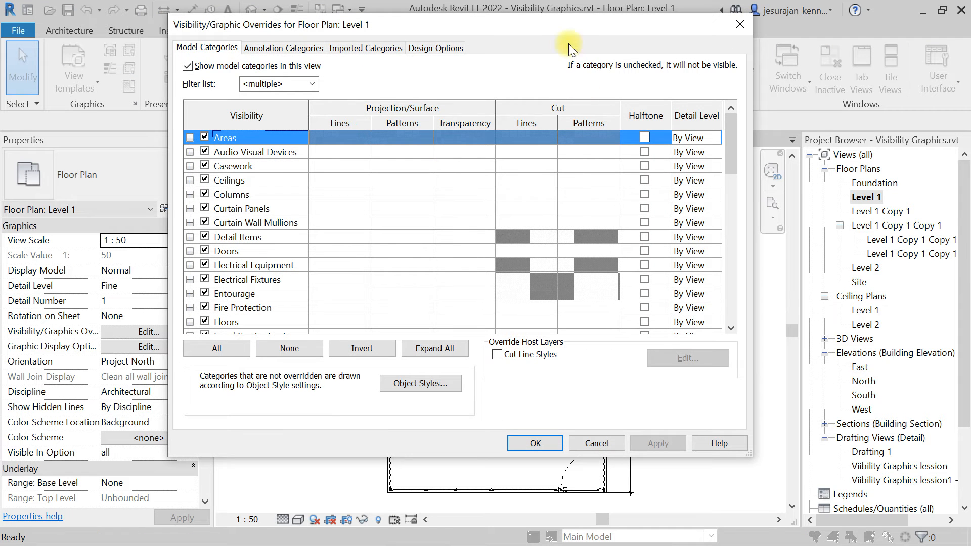
{"action": "left_click_drag", "start_coordinate": [556, 25], "coordinate": [616, 43]}
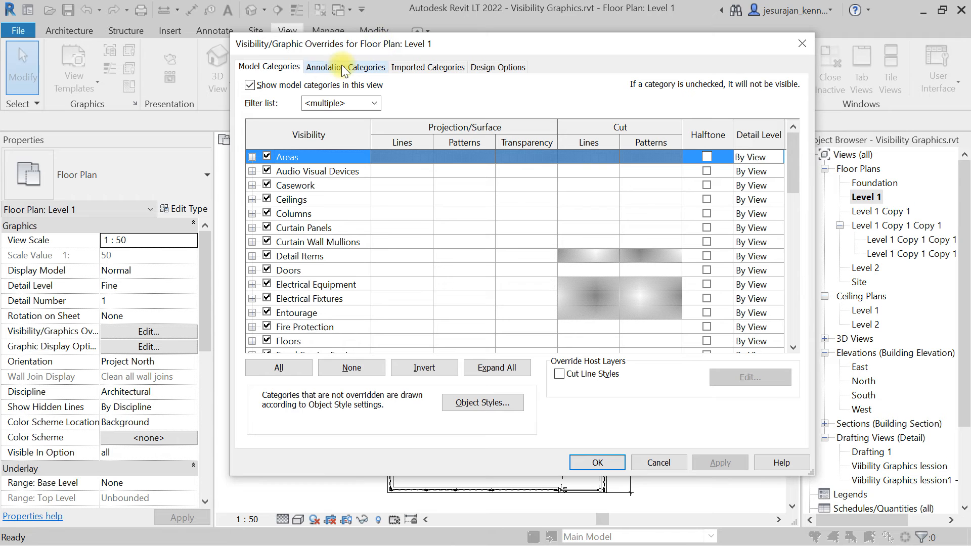
{"action": "mouse_move", "coordinate": [463, 44]}
{"action": "left_mouse_down"}
{"action": "mouse_move", "coordinate": [461, 401]}
{"action": "mouse_move", "coordinate": [456, 24]}
{"action": "left_mouse_up"}
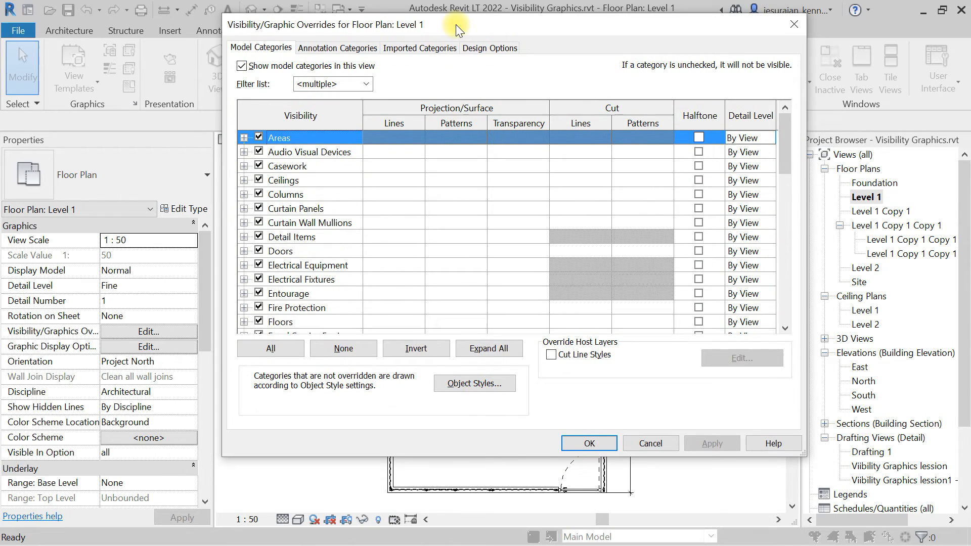
{"action": "left_click", "coordinate": [329, 49]}
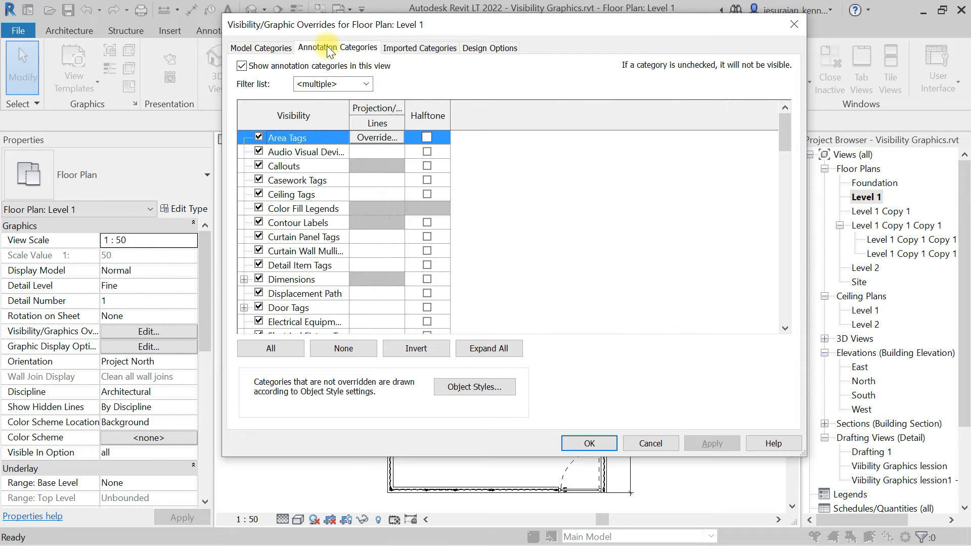
Turn on visibility of the Sections annotation category for Level 1 and confirm the dialog.
{"action": "scroll", "coordinate": [295, 156], "scroll_direction": "down", "scroll_amount": 2}
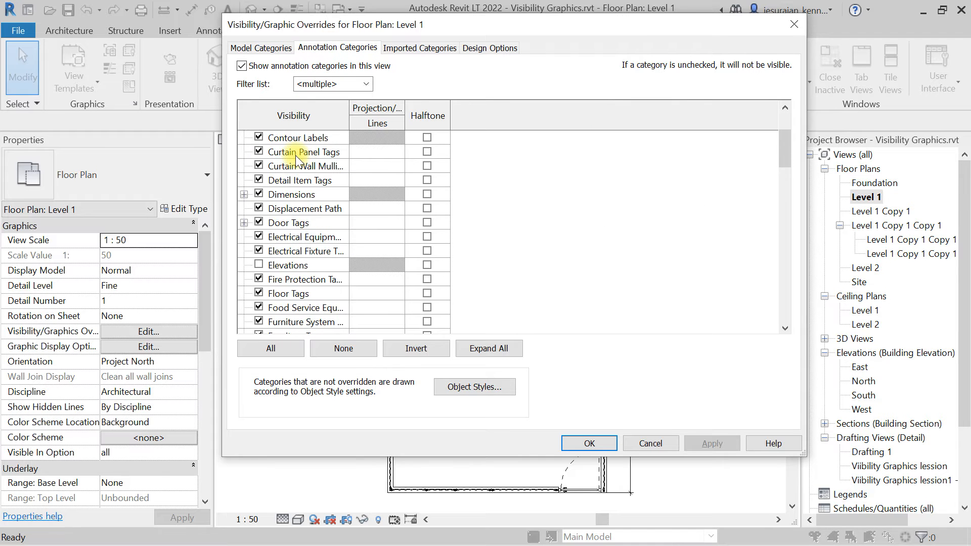
{"action": "left_click", "coordinate": [289, 265]}
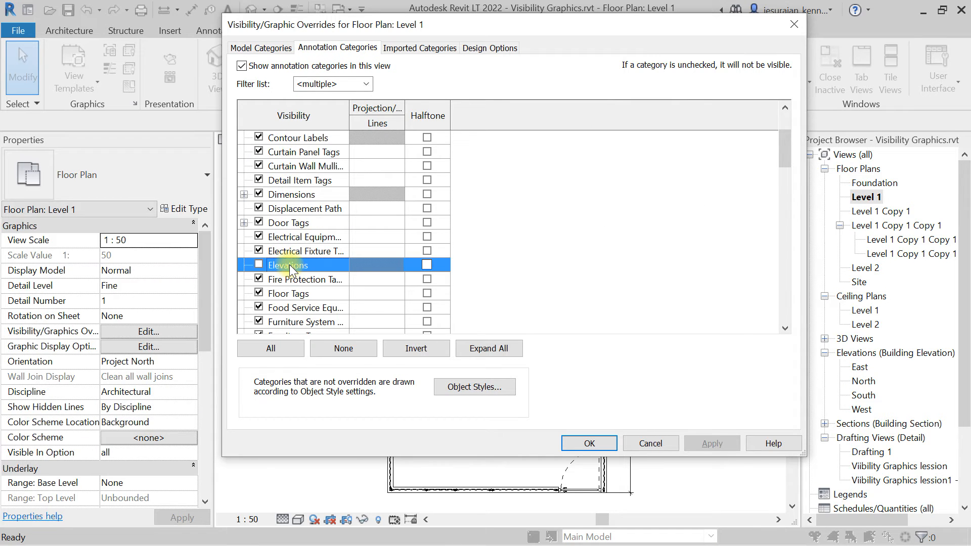
{"action": "scroll", "coordinate": [289, 265], "scroll_direction": "down", "scroll_amount": 2}
{"action": "scroll", "coordinate": [289, 265], "scroll_direction": "down", "scroll_amount": 6}
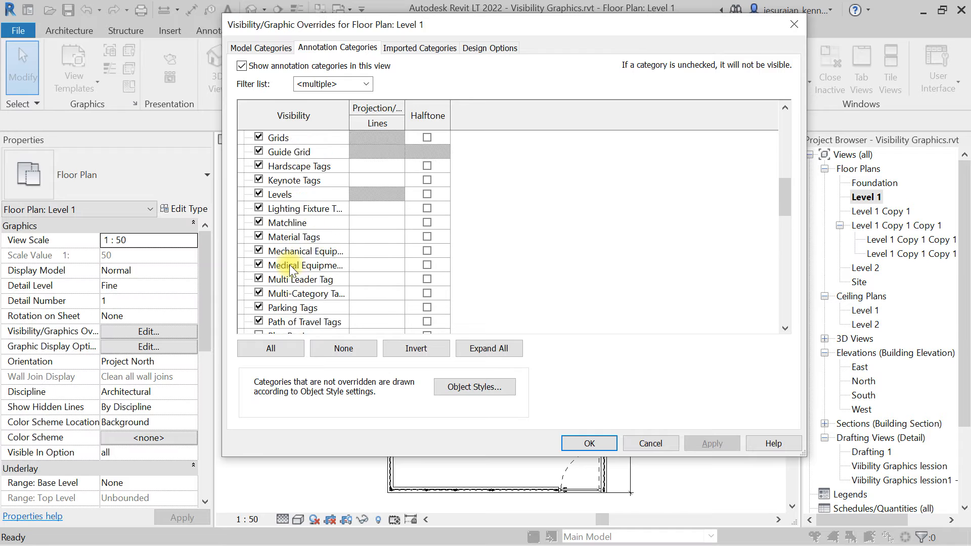
{"action": "scroll", "coordinate": [289, 283], "scroll_direction": "down", "scroll_amount": 3}
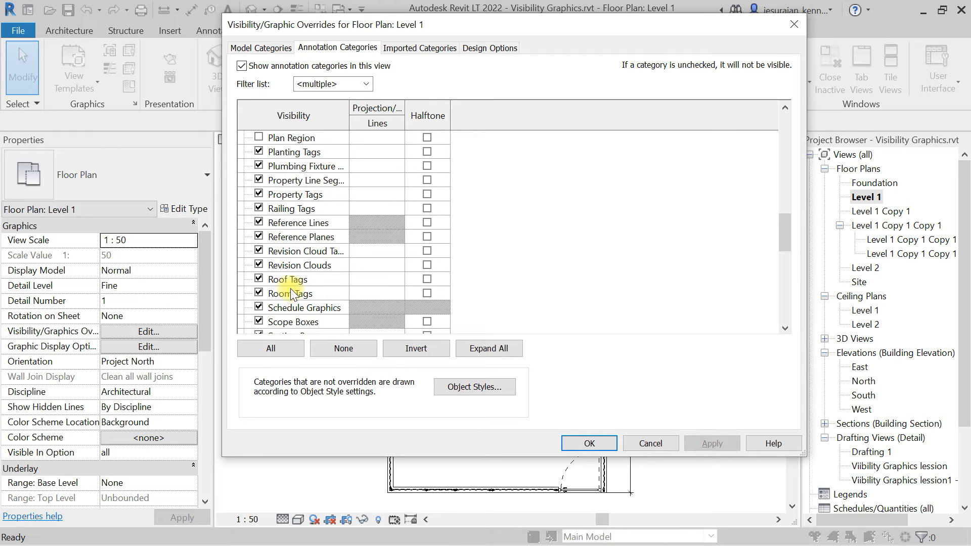
{"action": "left_click", "coordinate": [287, 283]}
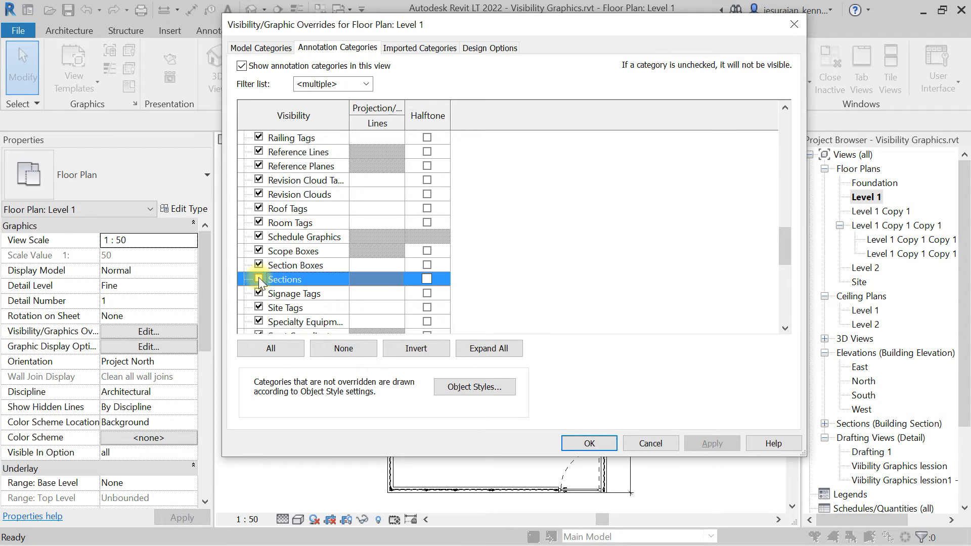
{"action": "left_click", "coordinate": [259, 280]}
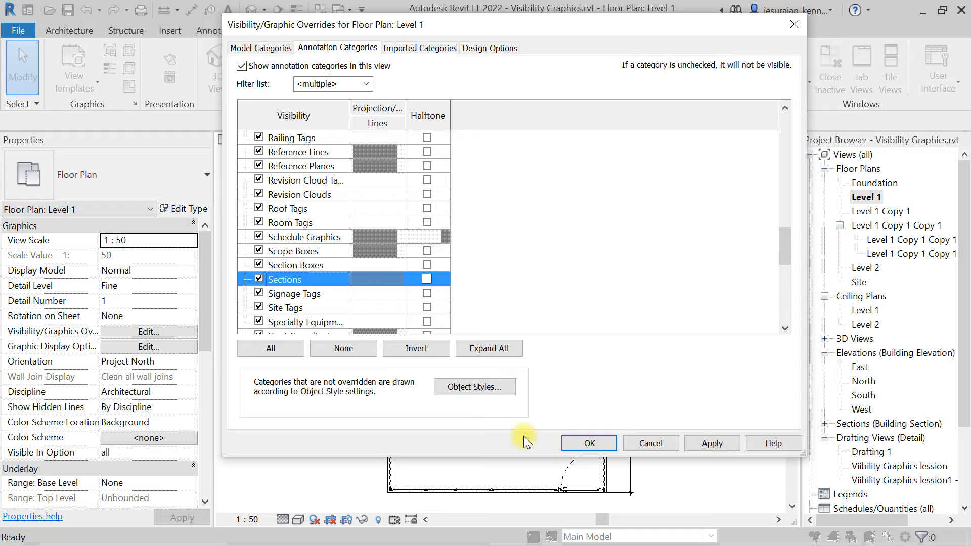
{"action": "left_click", "coordinate": [587, 443]}
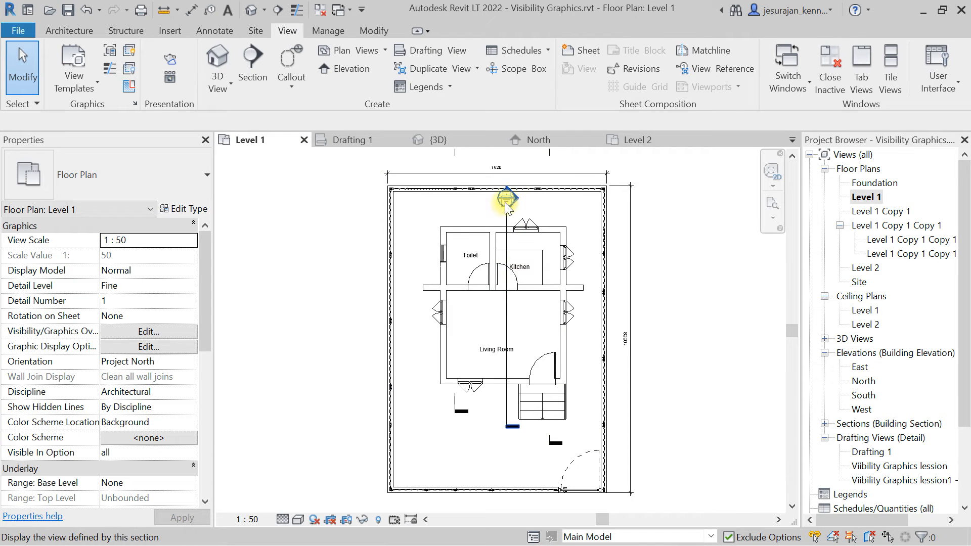
Select the kitchen section line, add a gap in its segments, and drag the segment ends to reposition the gap.
{"action": "left_click", "coordinate": [509, 224]}
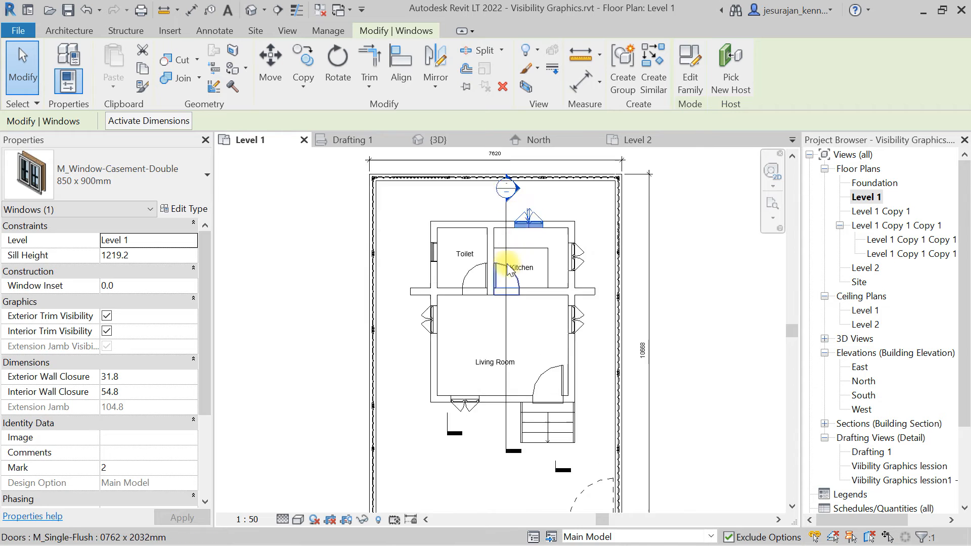
{"action": "scroll", "coordinate": [508, 248], "scroll_direction": "up", "scroll_amount": 5}
{"action": "key", "text": "Escape"}
{"action": "left_click", "coordinate": [504, 229]}
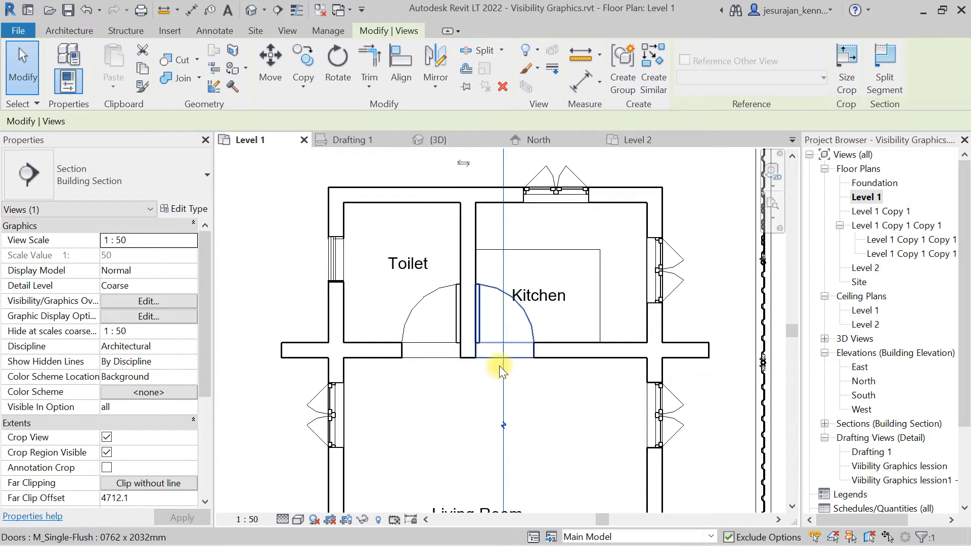
{"action": "scroll", "coordinate": [496, 384], "scroll_direction": "up", "scroll_amount": 4}
{"action": "scroll", "coordinate": [491, 395], "scroll_direction": "up", "scroll_amount": 2}
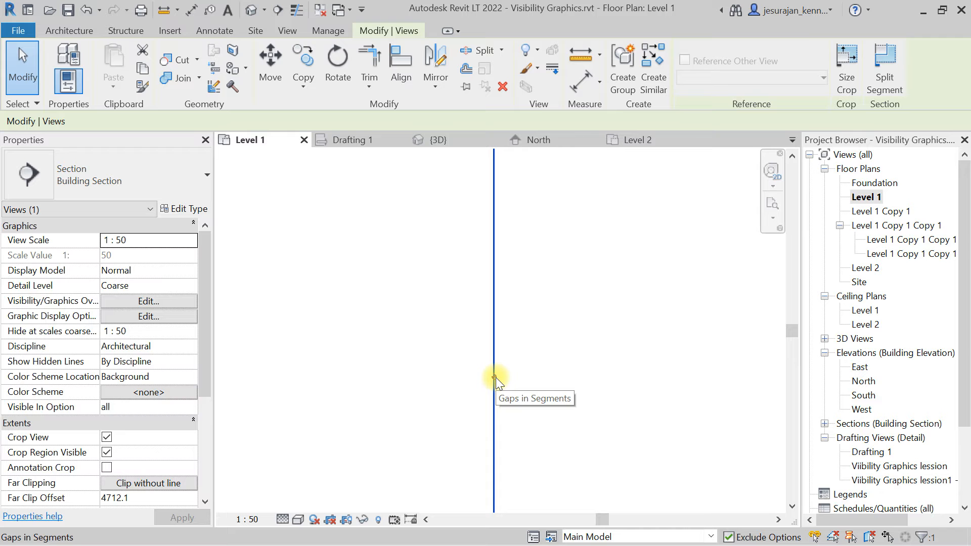
{"action": "left_click", "coordinate": [494, 378]}
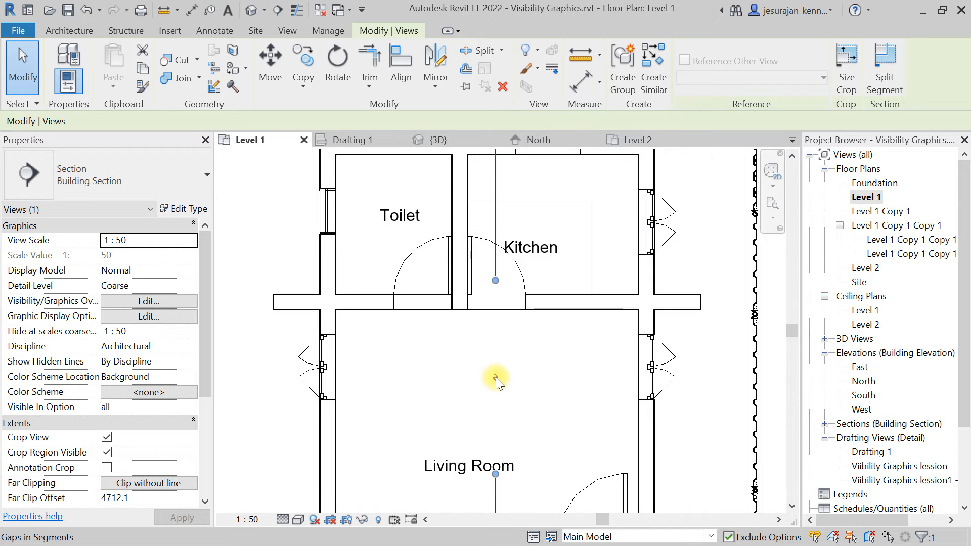
{"action": "scroll", "coordinate": [496, 377], "scroll_direction": "down", "scroll_amount": 3}
{"action": "left_click_drag", "start_coordinate": [496, 324], "coordinate": [498, 225]}
{"action": "middle_click_drag", "start_coordinate": [497, 418], "coordinate": [479, 257]}
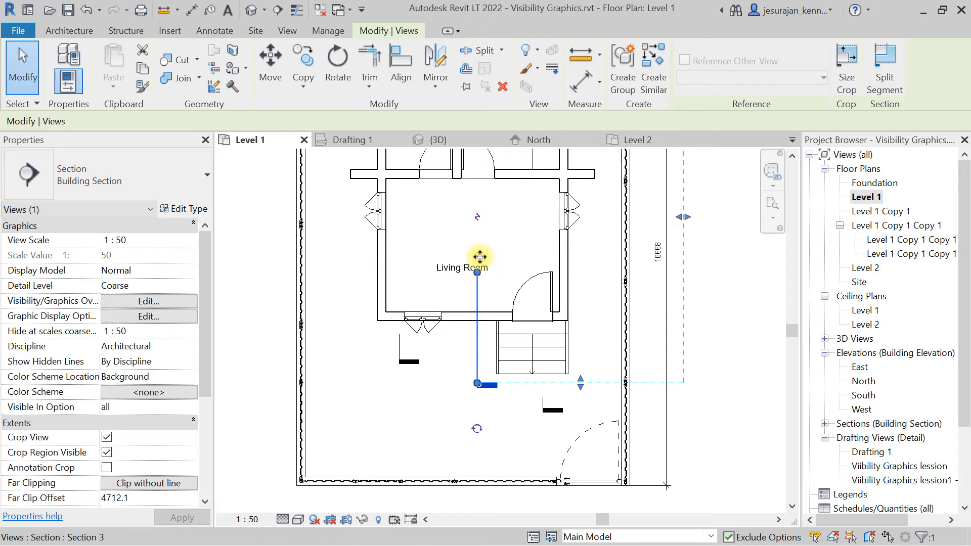
{"action": "left_click_drag", "start_coordinate": [480, 257], "coordinate": [476, 352]}
Select the section and review its type options and identity properties, including the Title on Sheet field.
{"action": "scroll", "coordinate": [475, 355], "scroll_direction": "down", "scroll_amount": 5}
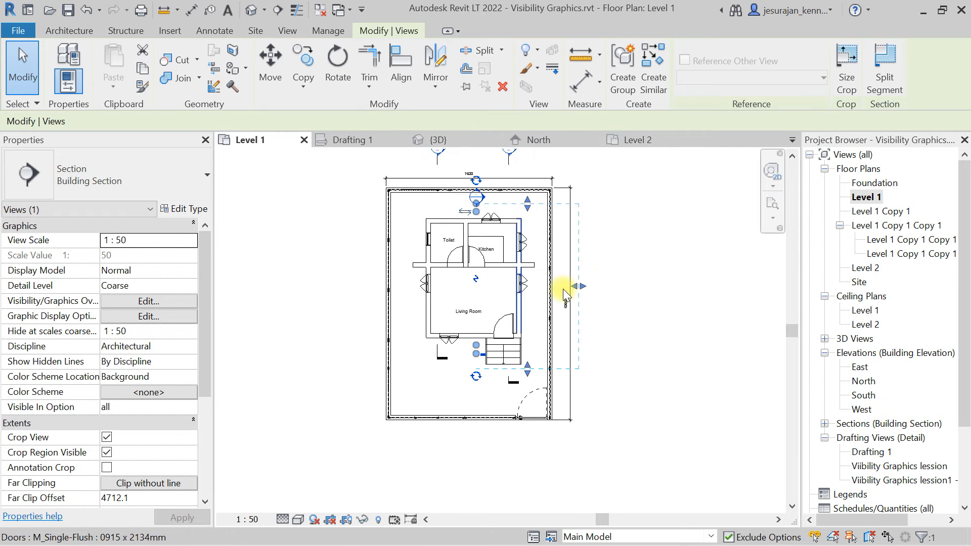
{"action": "left_click", "coordinate": [621, 209]}
{"action": "scroll", "coordinate": [477, 278], "scroll_direction": "up", "scroll_amount": 3}
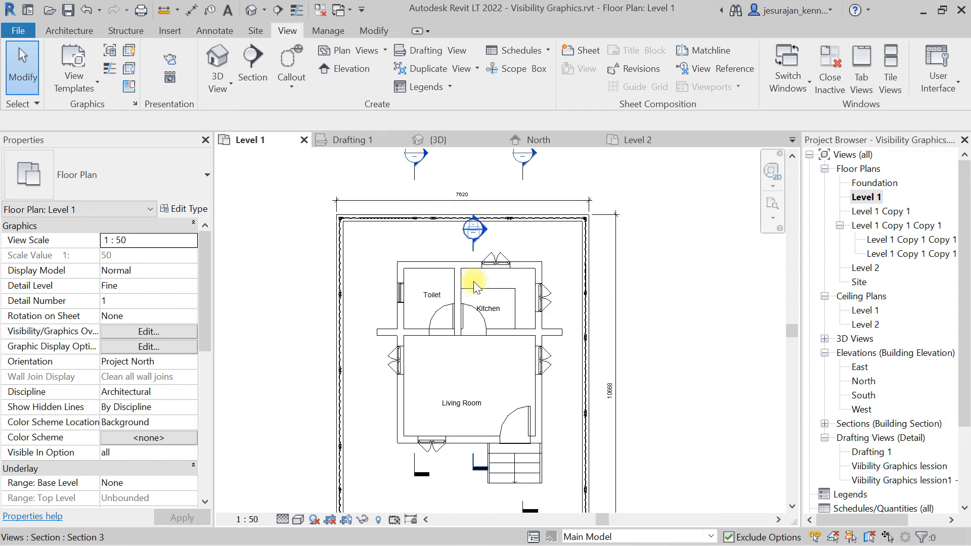
{"action": "scroll", "coordinate": [472, 253], "scroll_direction": "up", "scroll_amount": 3}
{"action": "left_click", "coordinate": [479, 268]}
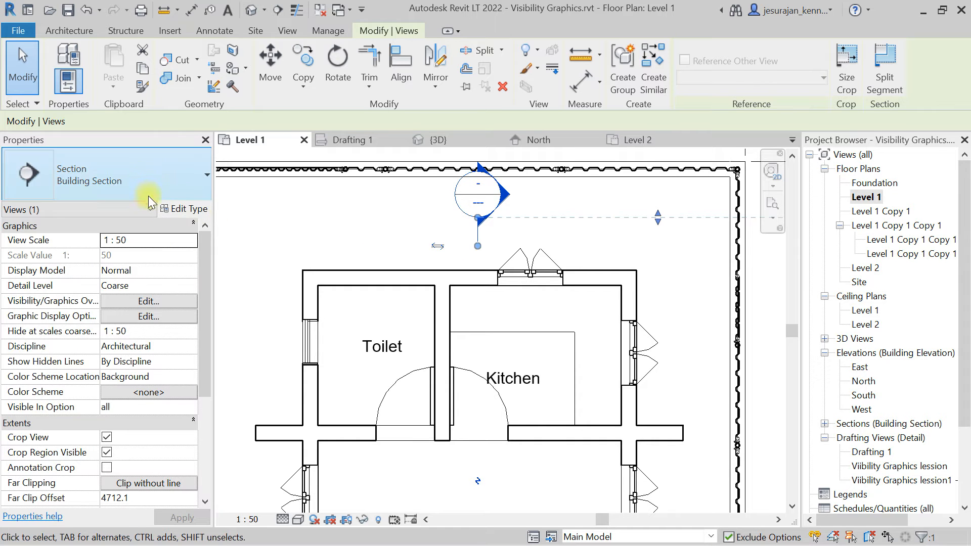
{"action": "left_click", "coordinate": [123, 167]}
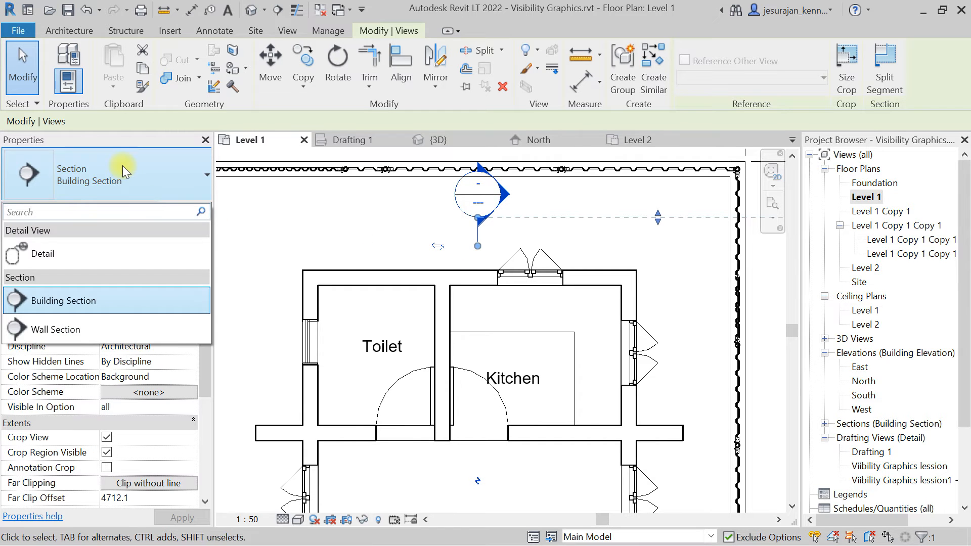
{"action": "left_click", "coordinate": [123, 165]}
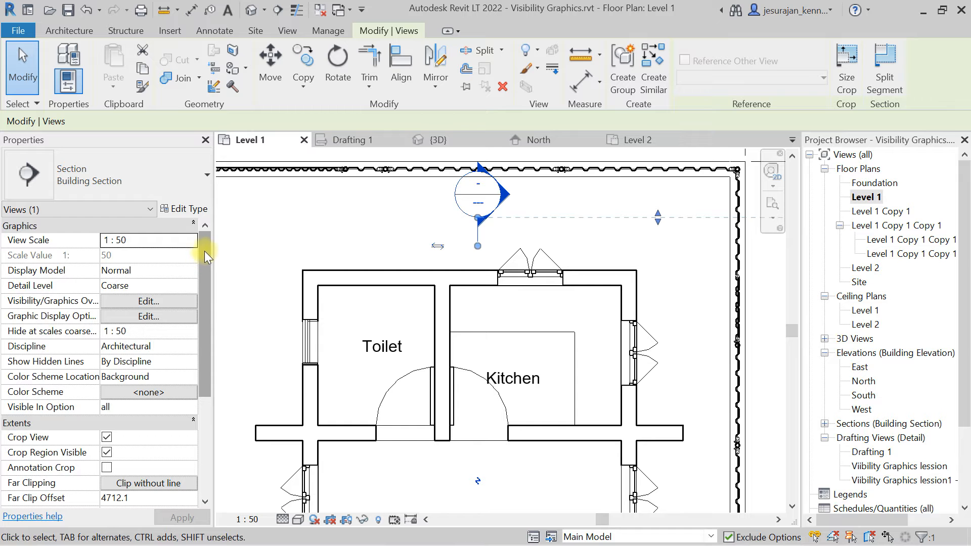
{"action": "mouse_move", "coordinate": [204, 250]}
{"action": "left_mouse_down"}
{"action": "mouse_move", "coordinate": [204, 350]}
{"action": "mouse_move", "coordinate": [205, 256]}
{"action": "left_mouse_up"}
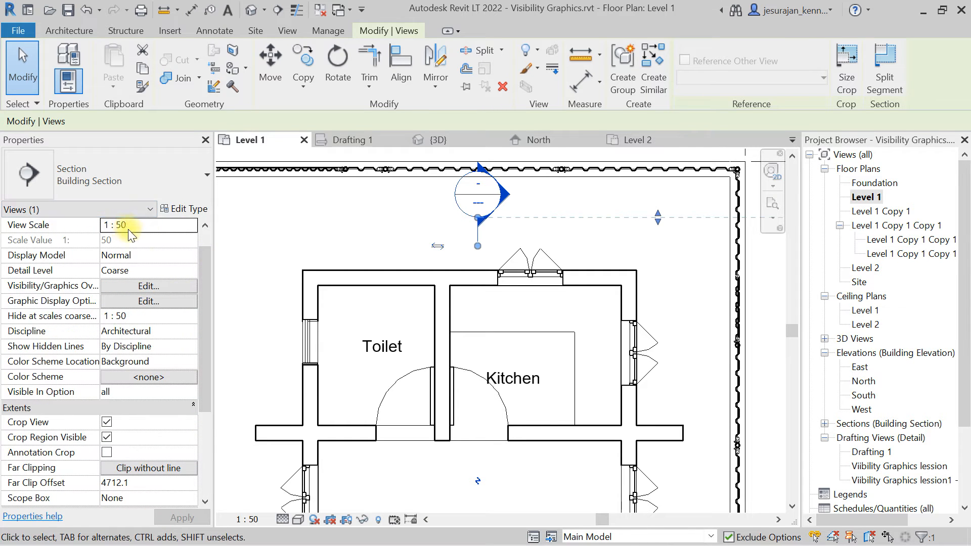
{"action": "left_click_drag", "start_coordinate": [203, 310], "coordinate": [205, 402]}
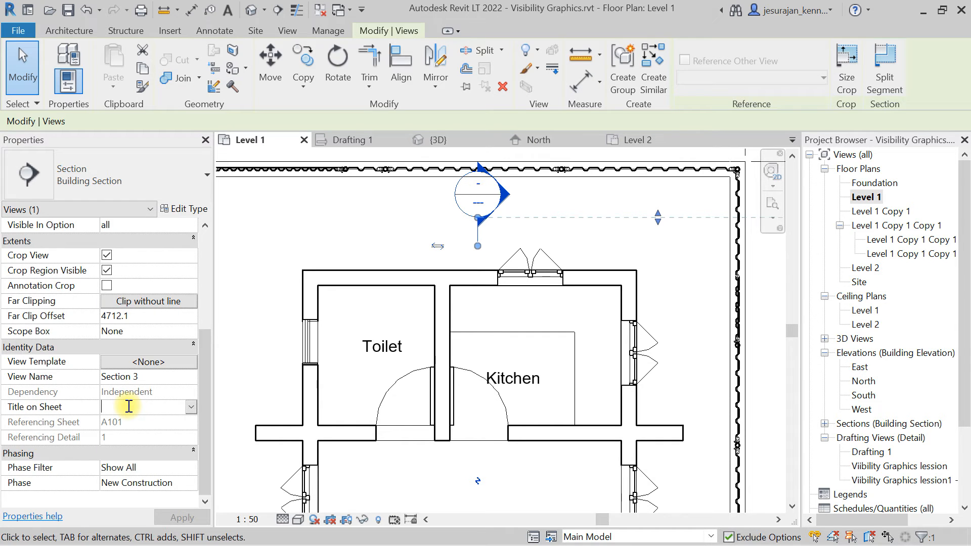
{"action": "left_click", "coordinate": [319, 218]}
Reduce the section's view depth by dragging its far clip boundary to about 189 mm past the section line.
{"action": "scroll", "coordinate": [319, 218], "scroll_direction": "down", "scroll_amount": 2}
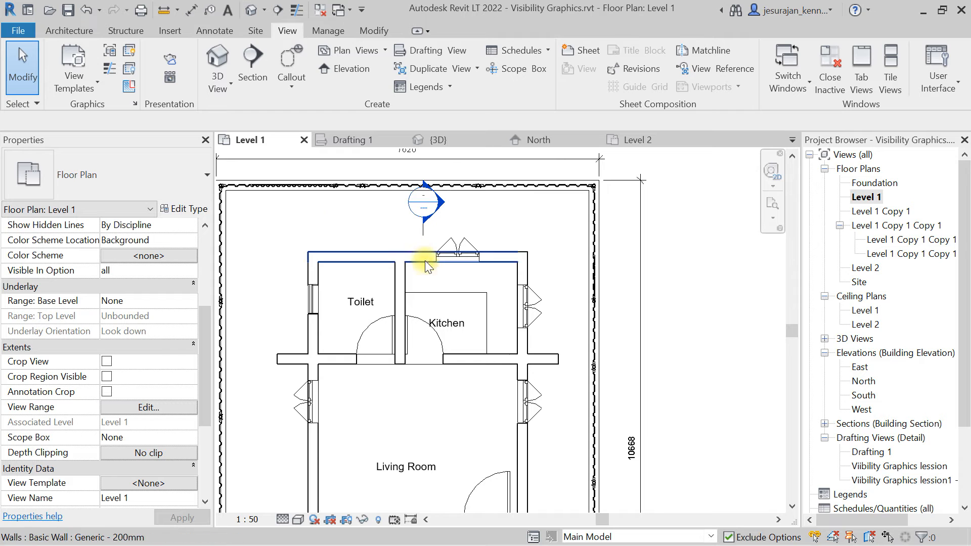
{"action": "left_click", "coordinate": [425, 285]}
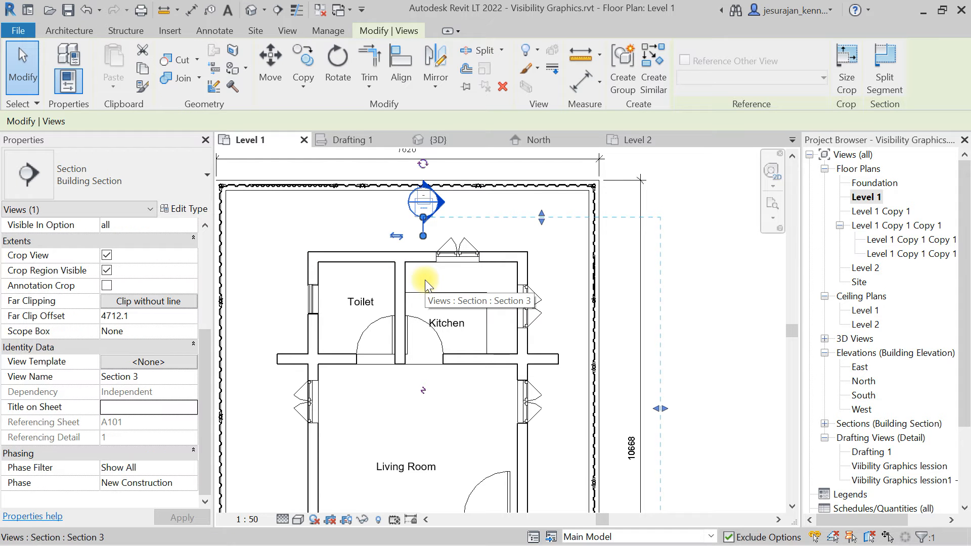
{"action": "scroll", "coordinate": [424, 281], "scroll_direction": "down", "scroll_amount": 3}
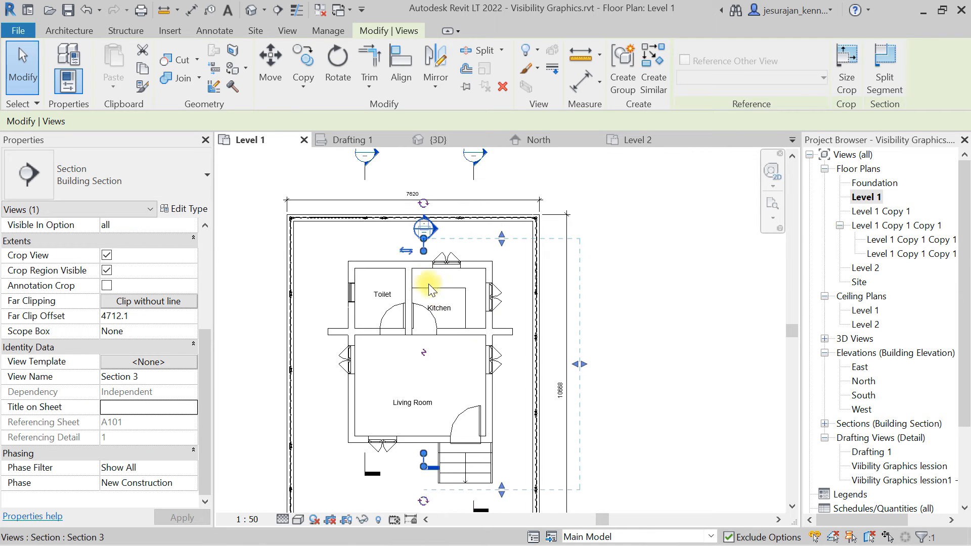
{"action": "middle_click_drag", "start_coordinate": [570, 325], "coordinate": [584, 323]}
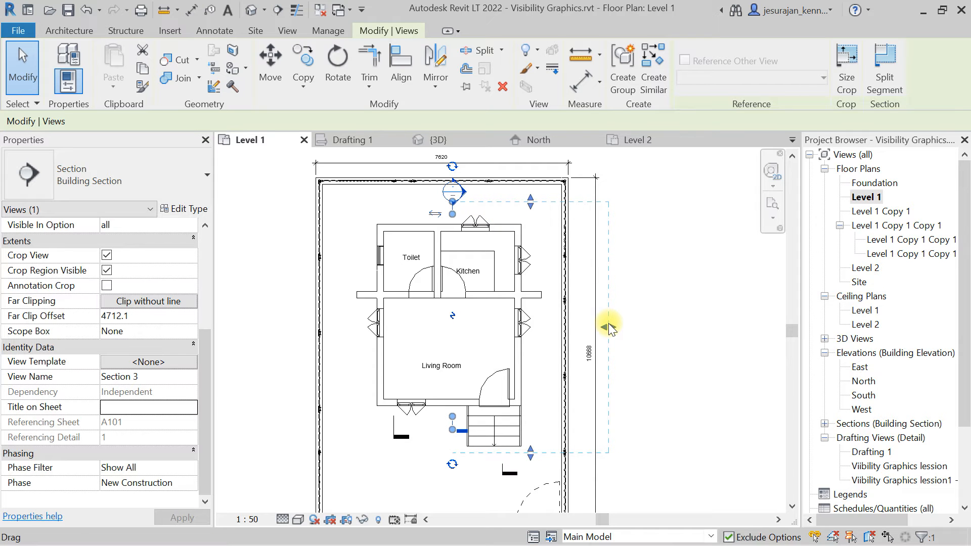
{"action": "left_click_drag", "start_coordinate": [609, 325], "coordinate": [465, 327]}
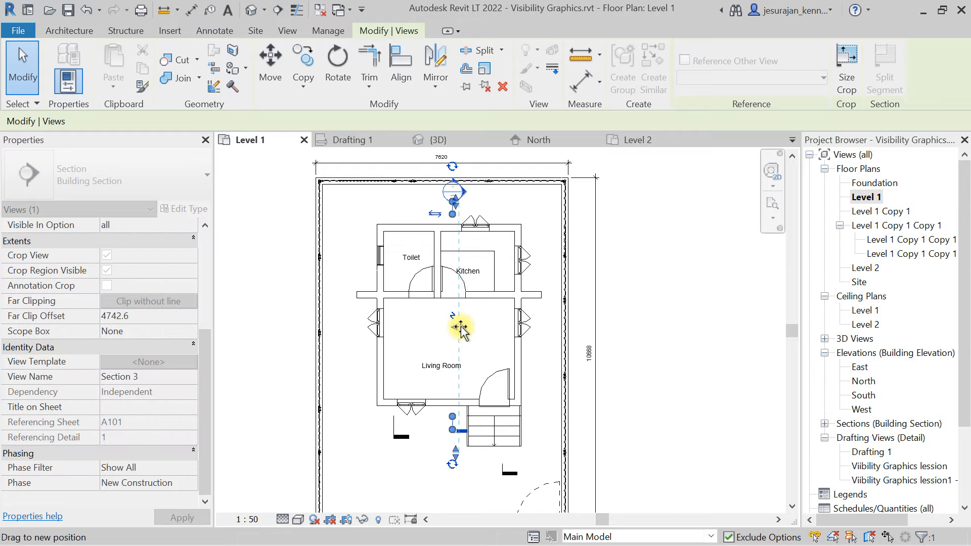
{"action": "left_click_drag", "start_coordinate": [460, 327], "coordinate": [461, 327]}
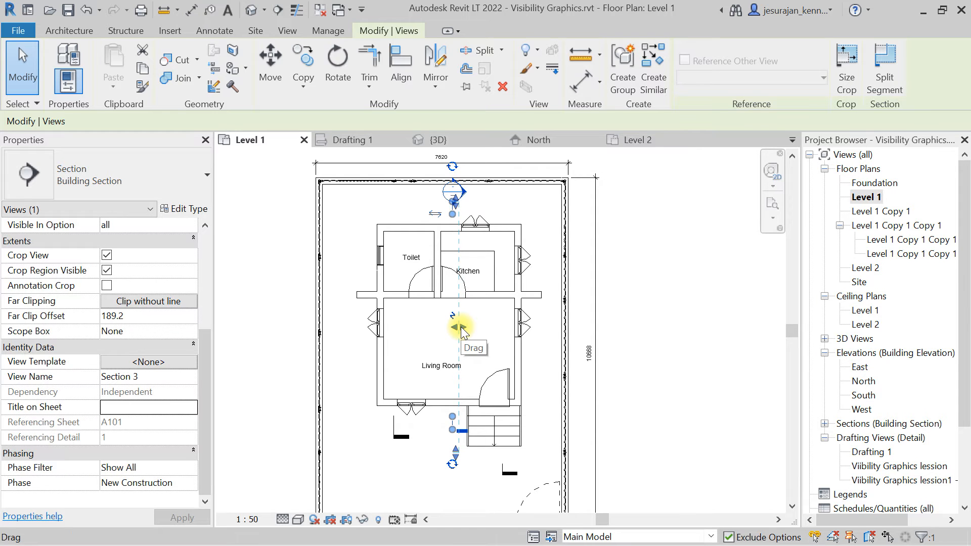
Open the Section 3 view from the section head.
{"action": "scroll", "coordinate": [457, 190], "scroll_direction": "up", "scroll_amount": 3}
{"action": "scroll", "coordinate": [461, 188], "scroll_direction": "up", "scroll_amount": 4}
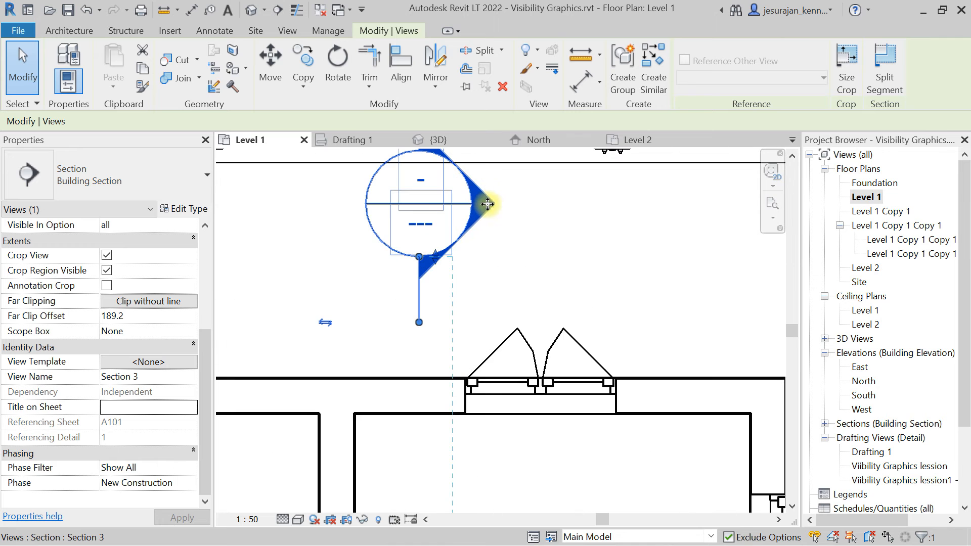
{"action": "right_click", "coordinate": [488, 205]}
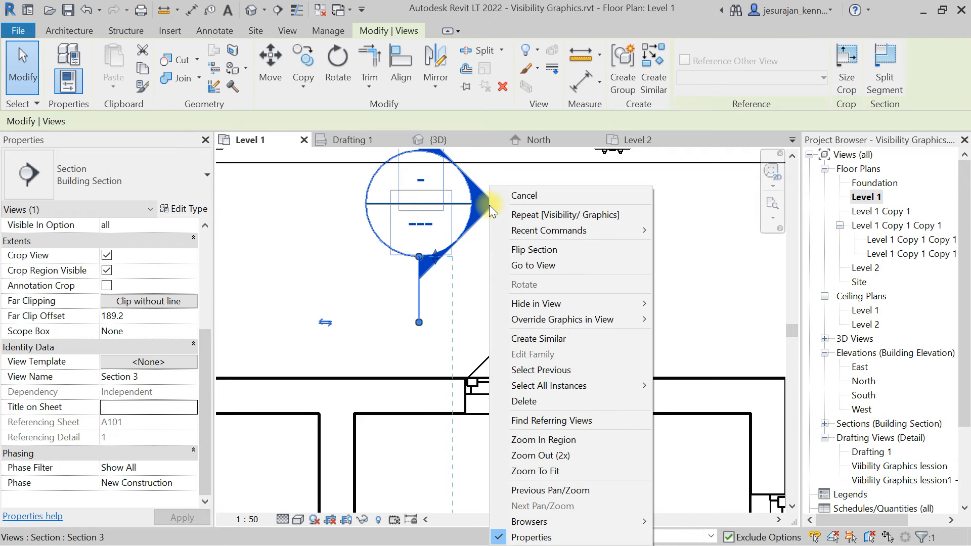
{"action": "left_click", "coordinate": [530, 265]}
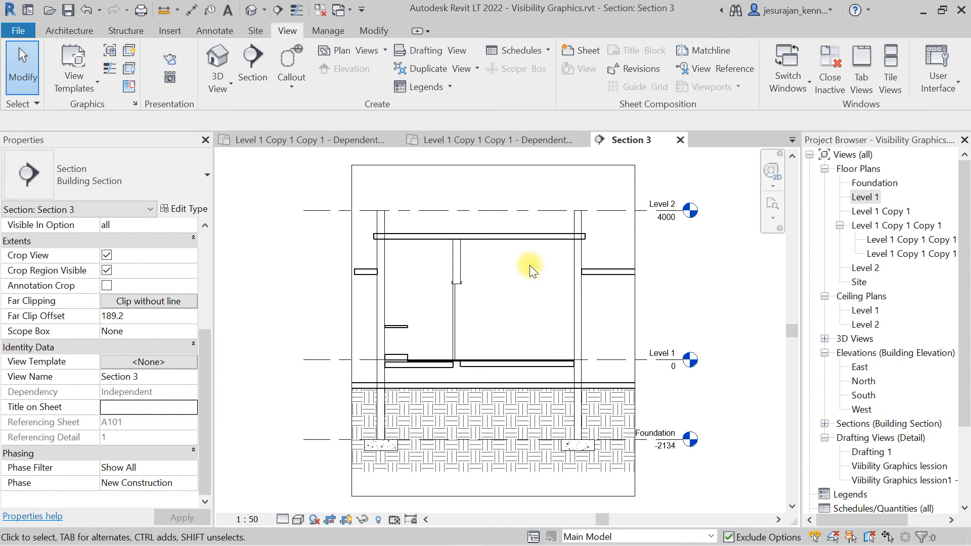
Widen the section's crop region on both the left and right sides.
{"action": "scroll", "coordinate": [529, 264], "scroll_direction": "down", "scroll_amount": 1}
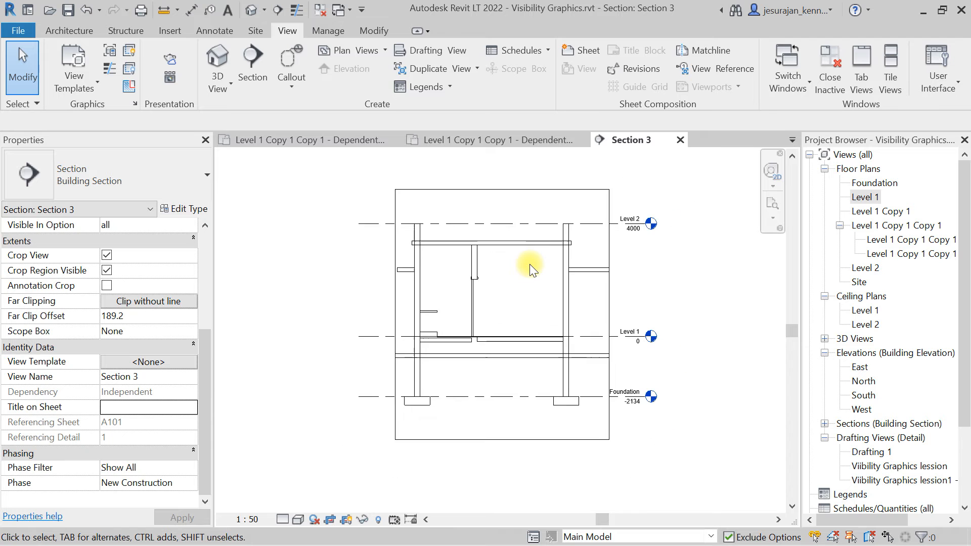
{"action": "left_click", "coordinate": [500, 189]}
{"action": "left_click_drag", "start_coordinate": [395, 314], "coordinate": [344, 314]}
{"action": "left_click_drag", "start_coordinate": [607, 313], "coordinate": [695, 312]}
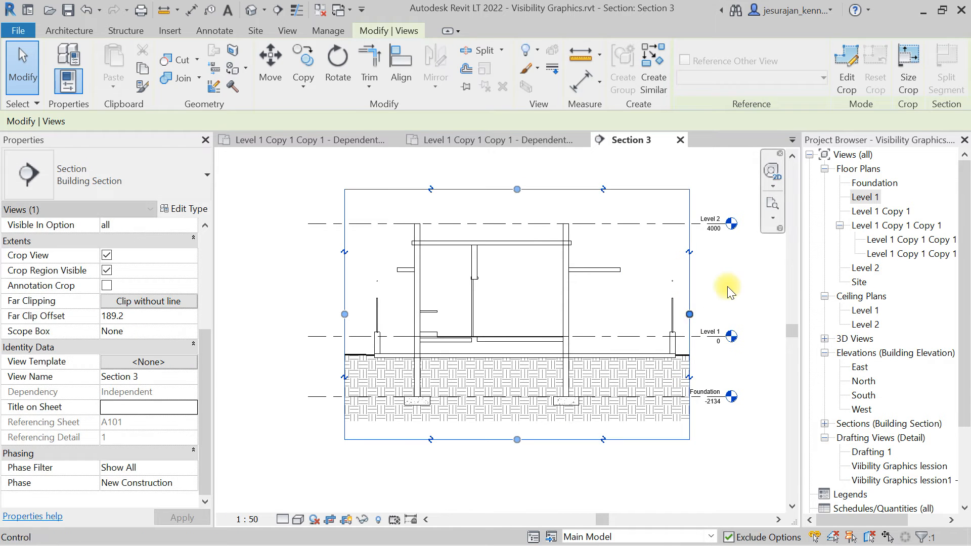
Select the Level 1 level line in the section and open its type properties.
{"action": "left_click", "coordinate": [738, 275]}
{"action": "middle_click", "coordinate": [738, 275]}
{"action": "middle_click", "coordinate": [738, 275]}
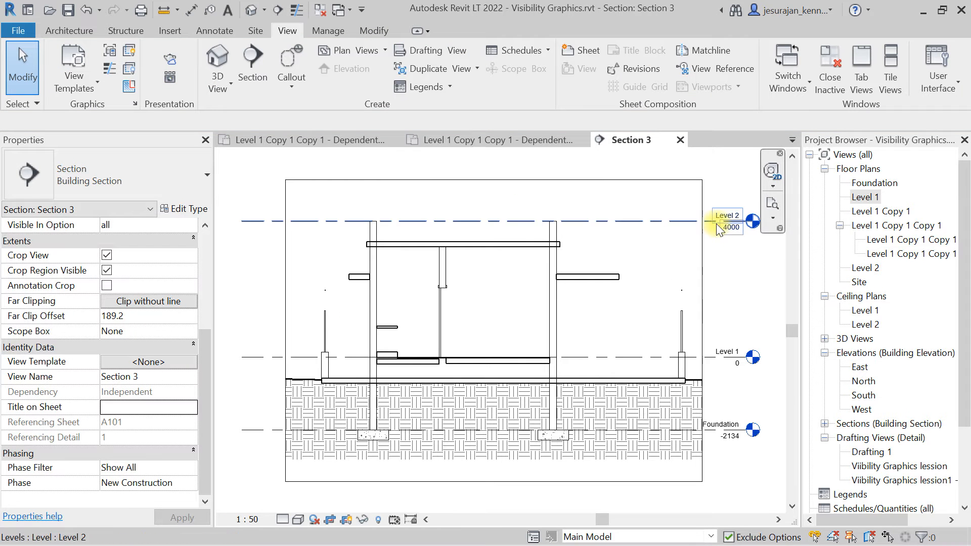
{"action": "scroll", "coordinate": [449, 252], "scroll_direction": "down", "scroll_amount": 2}
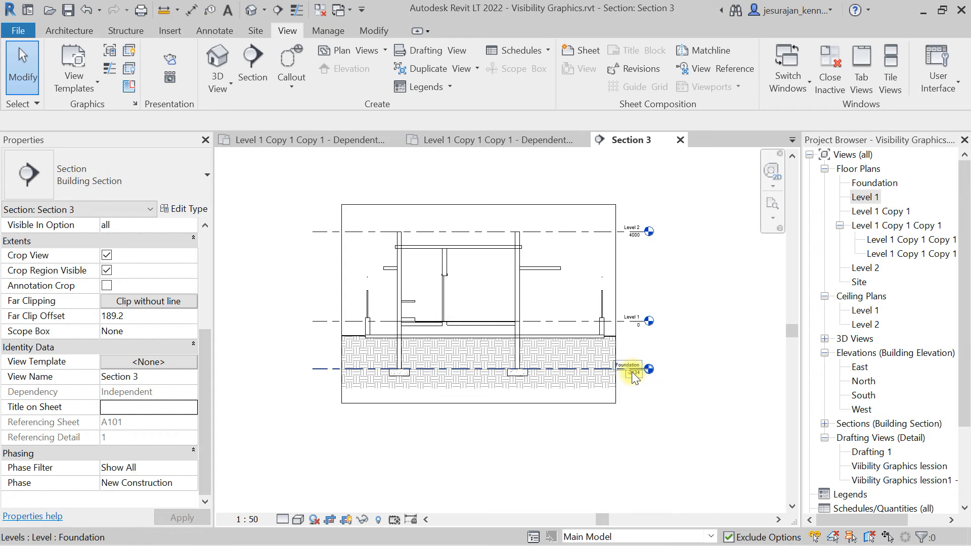
{"action": "scroll", "coordinate": [632, 372], "scroll_direction": "up", "scroll_amount": 1}
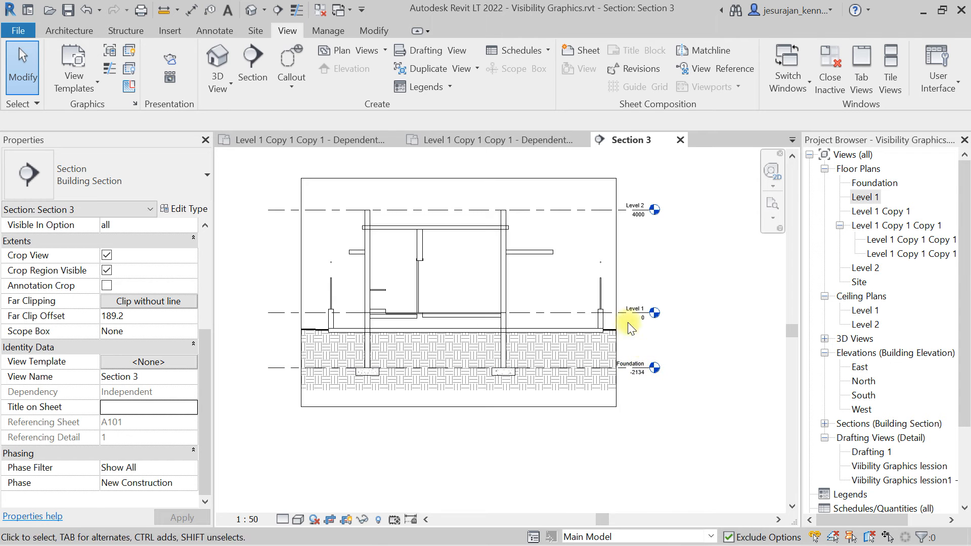
{"action": "left_click", "coordinate": [277, 312]}
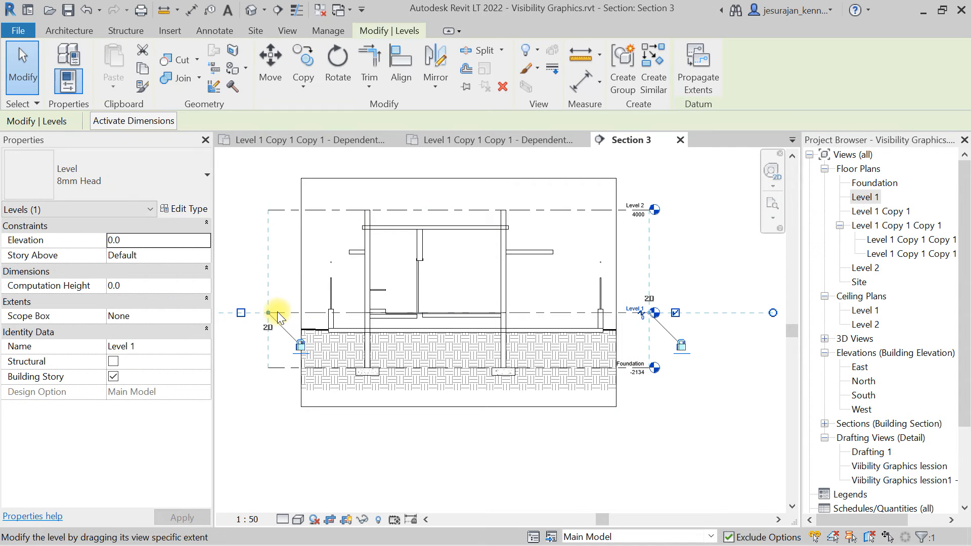
{"action": "left_click", "coordinate": [188, 208]}
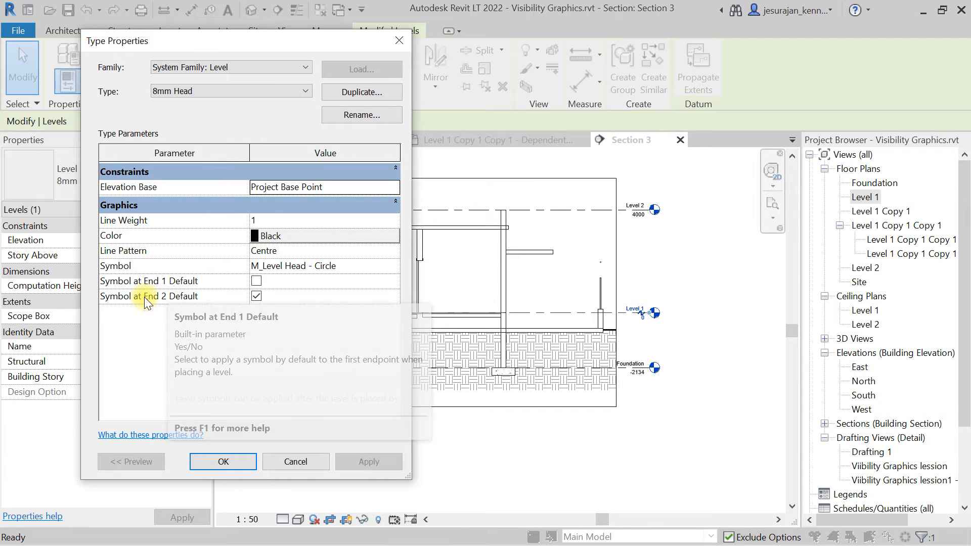
Set the 8mm Head level type to show its symbol at End 1 by default instead of End 2.
{"action": "left_click", "coordinate": [256, 281]}
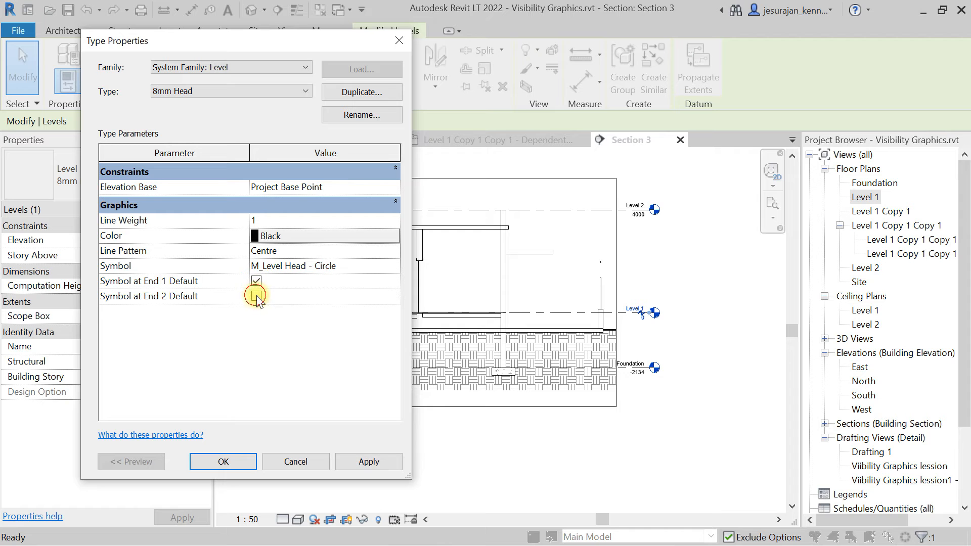
{"action": "left_click", "coordinate": [257, 296]}
{"action": "left_click", "coordinate": [239, 462]}
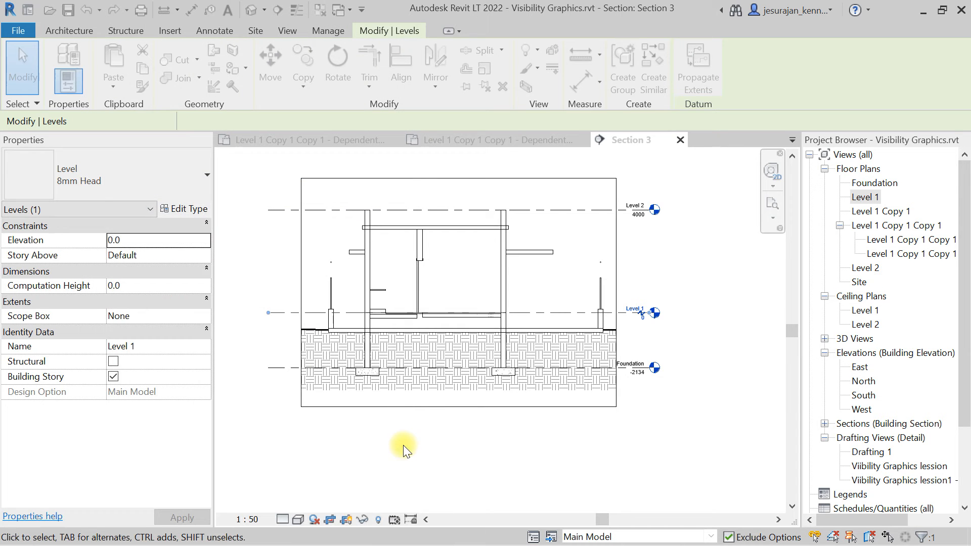
{"action": "left_click", "coordinate": [438, 440]}
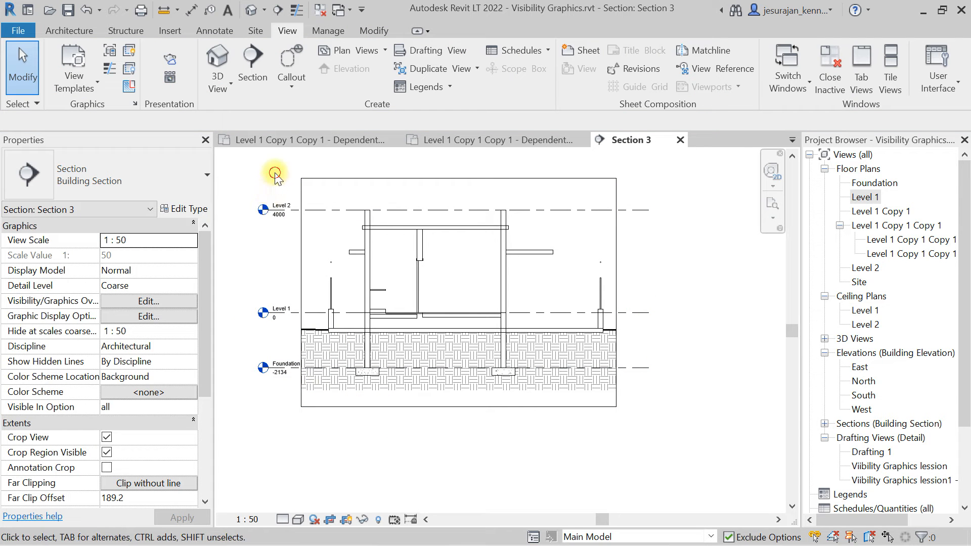
{"action": "left_click_drag", "start_coordinate": [274, 172], "coordinate": [237, 438]}
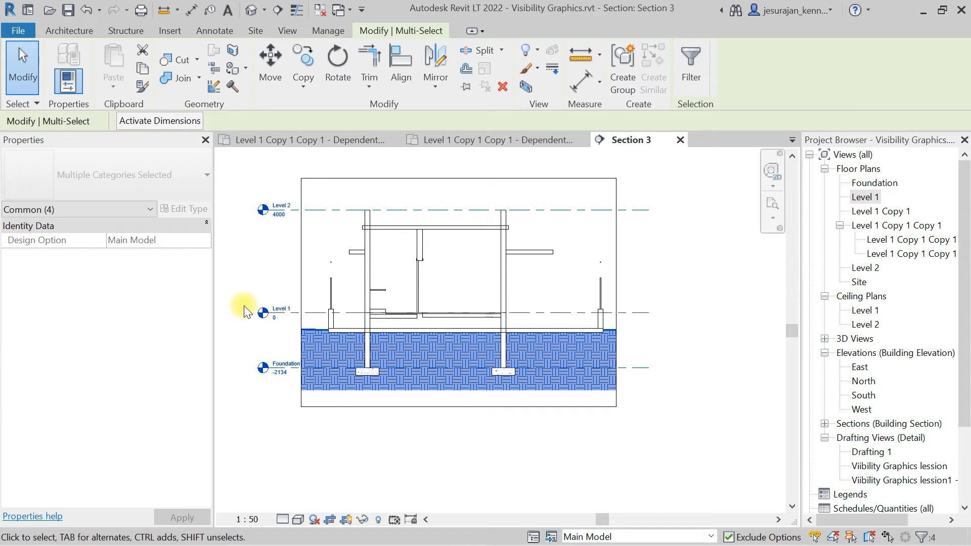
{"action": "left_click", "coordinate": [239, 279]}
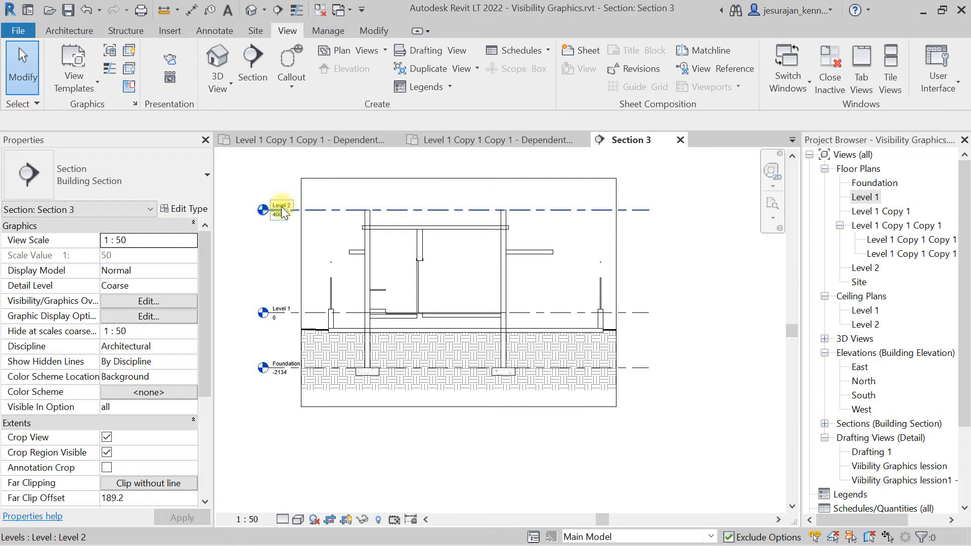
Select the Level 2 line in Section 3 and hide its bubble at the left end.
{"action": "left_click", "coordinate": [640, 209]}
{"action": "scroll", "coordinate": [239, 223], "scroll_direction": "up", "scroll_amount": 4}
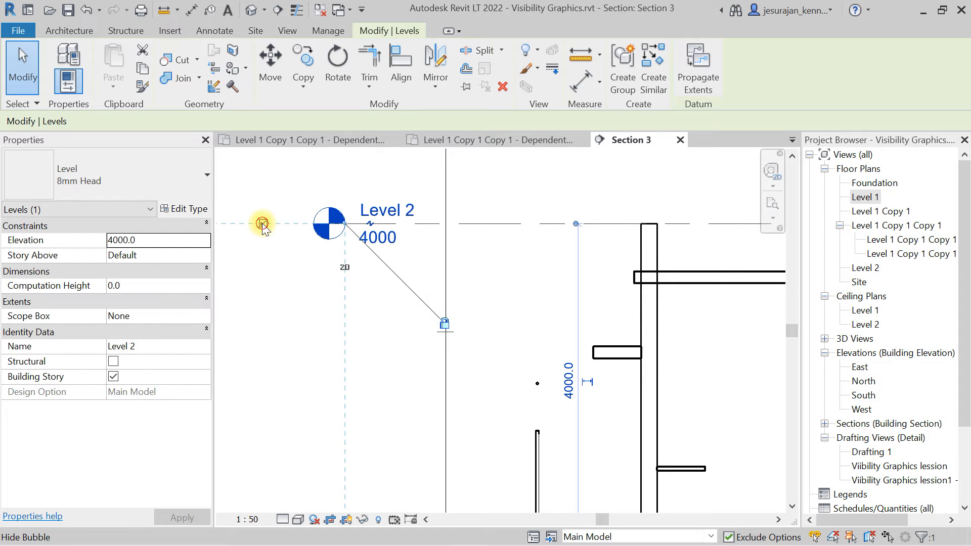
{"action": "left_click", "coordinate": [262, 223]}
{"action": "left_click", "coordinate": [262, 224]}
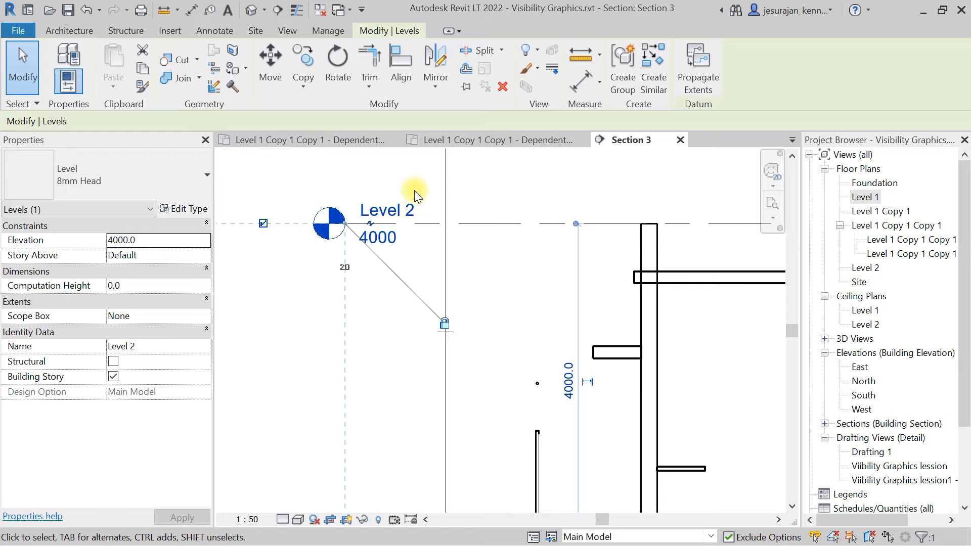
{"action": "left_click", "coordinate": [263, 224]}
{"action": "left_click", "coordinate": [263, 224]}
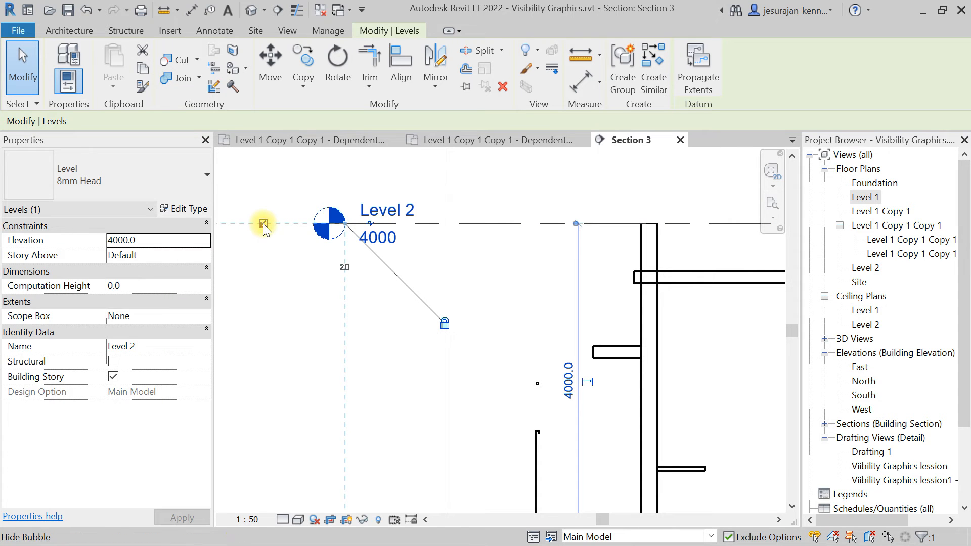
{"action": "left_click", "coordinate": [263, 223]}
{"action": "scroll", "coordinate": [269, 301], "scroll_direction": "down", "scroll_amount": 4}
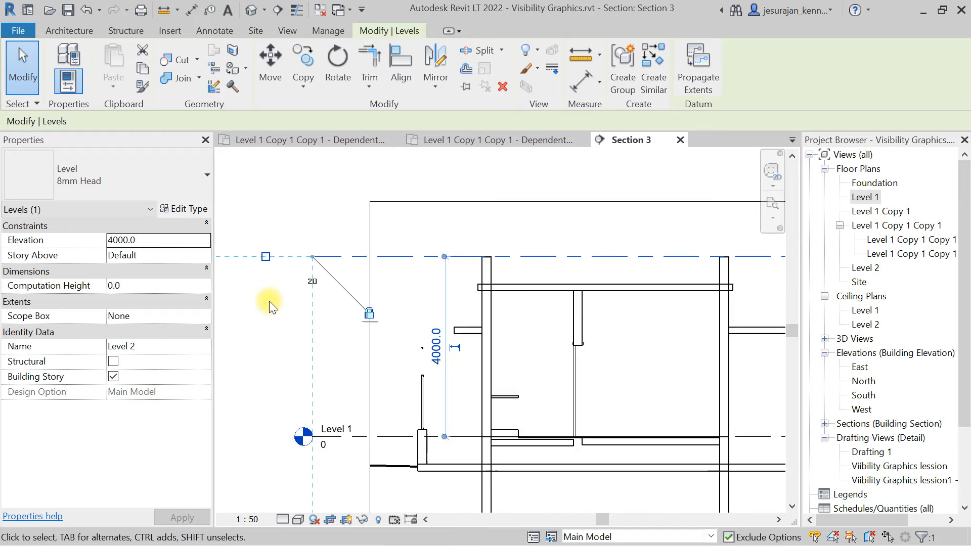
Show the Level 2 bubble at the right end of the level line.
{"action": "middle_click_drag", "start_coordinate": [678, 284], "coordinate": [571, 305]}
{"action": "scroll", "coordinate": [570, 305], "scroll_direction": "up", "scroll_amount": 4}
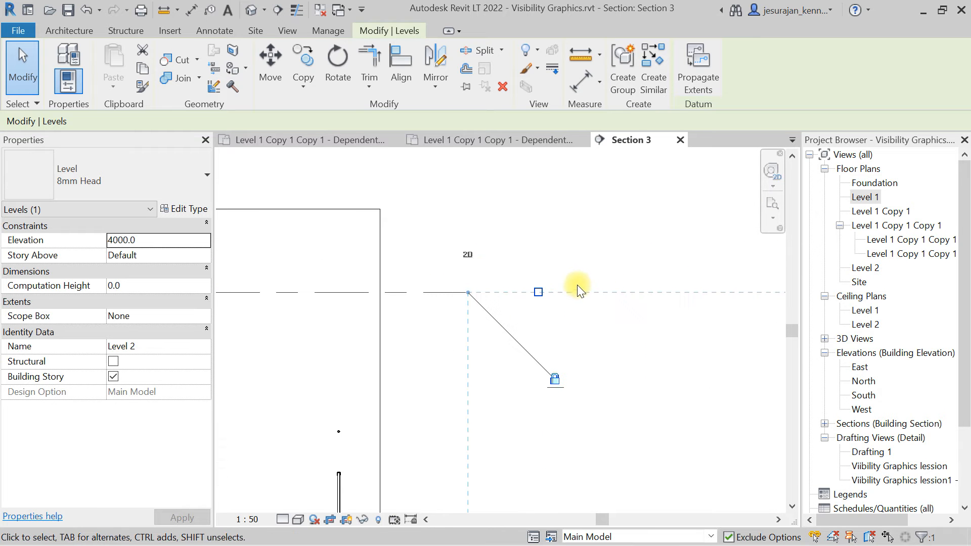
{"action": "left_click", "coordinate": [538, 292]}
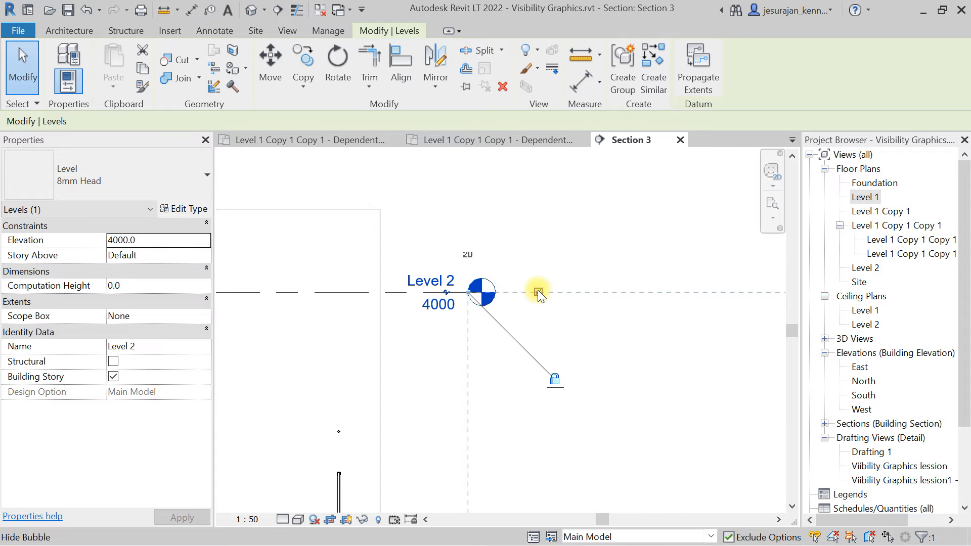
{"action": "left_click", "coordinate": [611, 235]}
{"action": "scroll", "coordinate": [611, 234], "scroll_direction": "down", "scroll_amount": 3}
{"action": "middle_click_drag", "start_coordinate": [611, 234], "coordinate": [626, 247]}
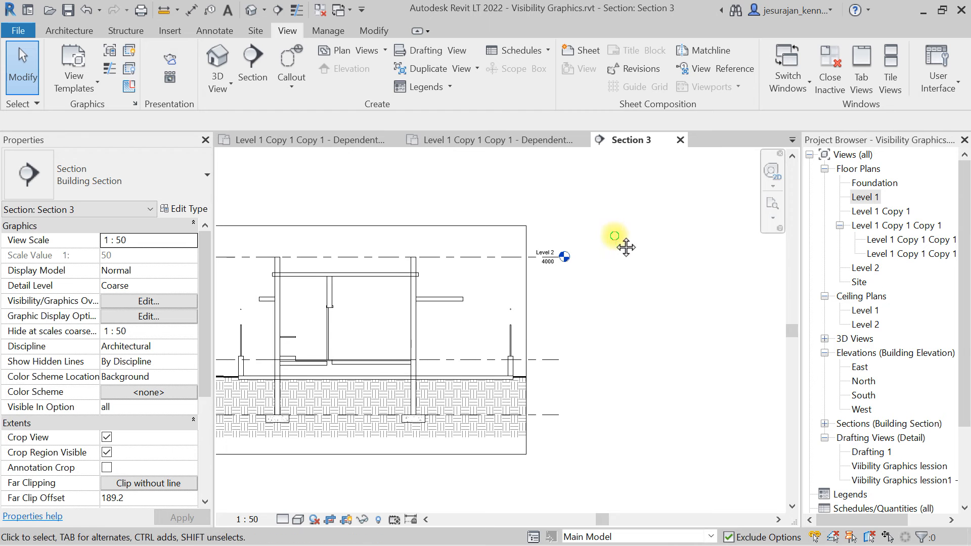
Open sheet A101 - Unnamed from the project browser.
{"action": "middle_click", "coordinate": [615, 236]}
{"action": "middle_click", "coordinate": [614, 236]}
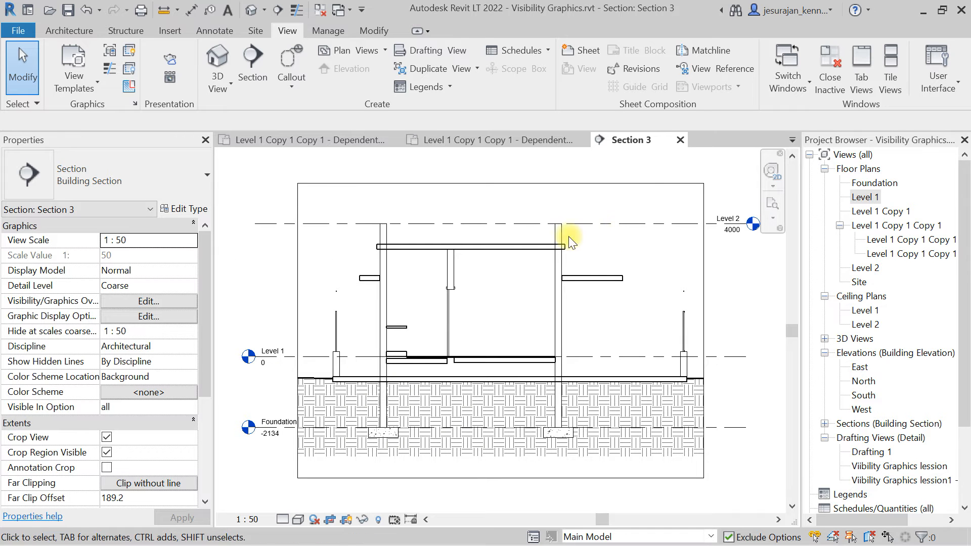
{"action": "scroll", "coordinate": [375, 269], "scroll_direction": "down", "scroll_amount": 3}
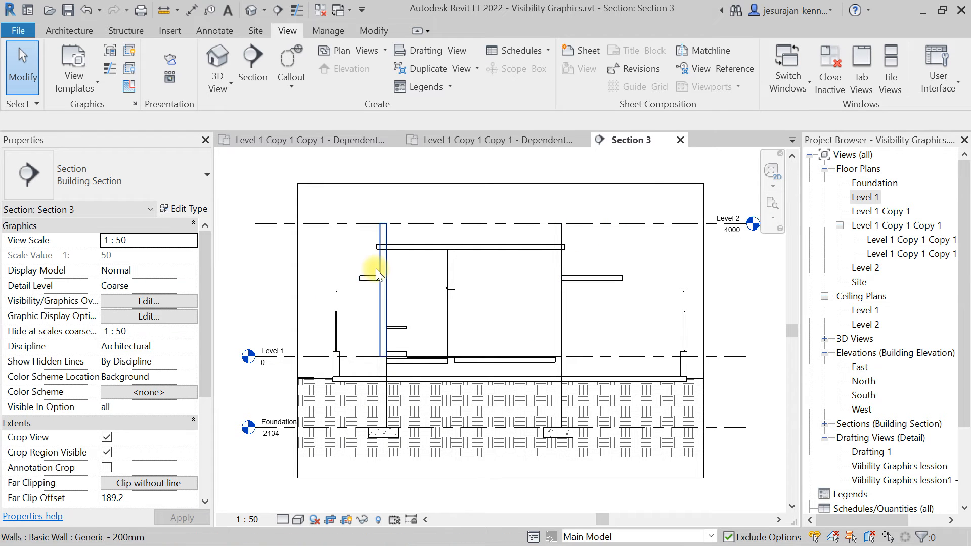
{"action": "scroll", "coordinate": [375, 269], "scroll_direction": "down", "scroll_amount": 1}
{"action": "left_click_drag", "start_coordinate": [965, 253], "coordinate": [970, 329]}
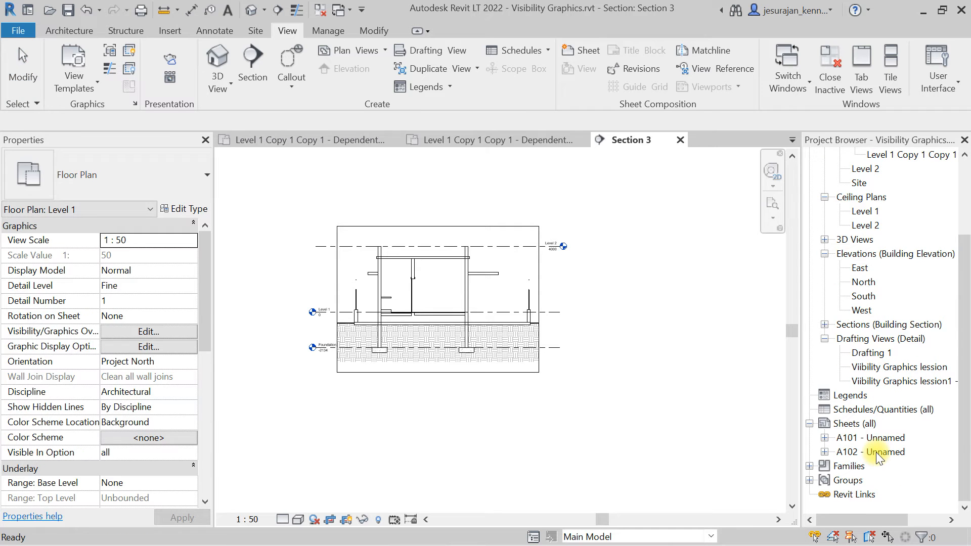
{"action": "double_click", "coordinate": [873, 437]}
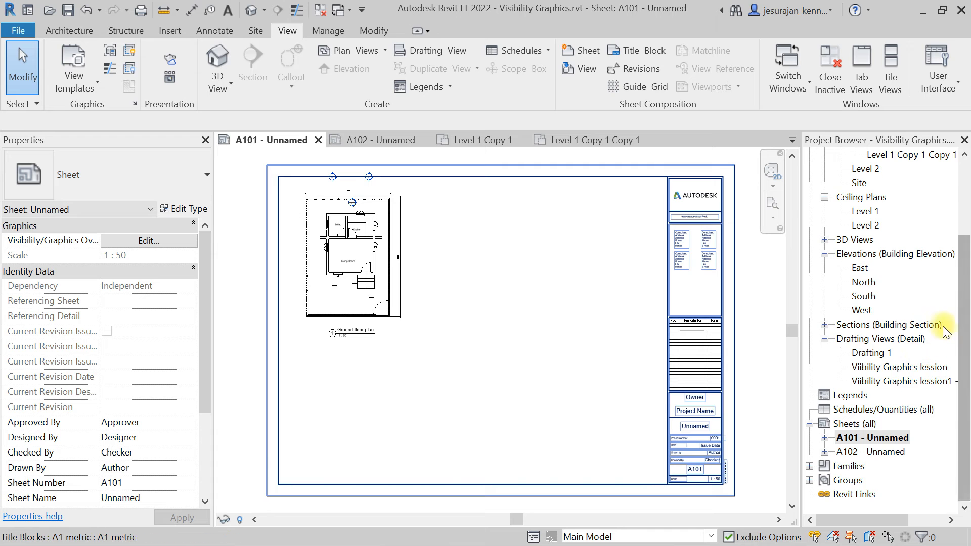
Expand the Sections (Building Section) group in the project browser.
{"action": "scroll", "coordinate": [942, 326], "scroll_direction": "up", "scroll_amount": 1}
{"action": "scroll", "coordinate": [913, 329], "scroll_direction": "up", "scroll_amount": 2}
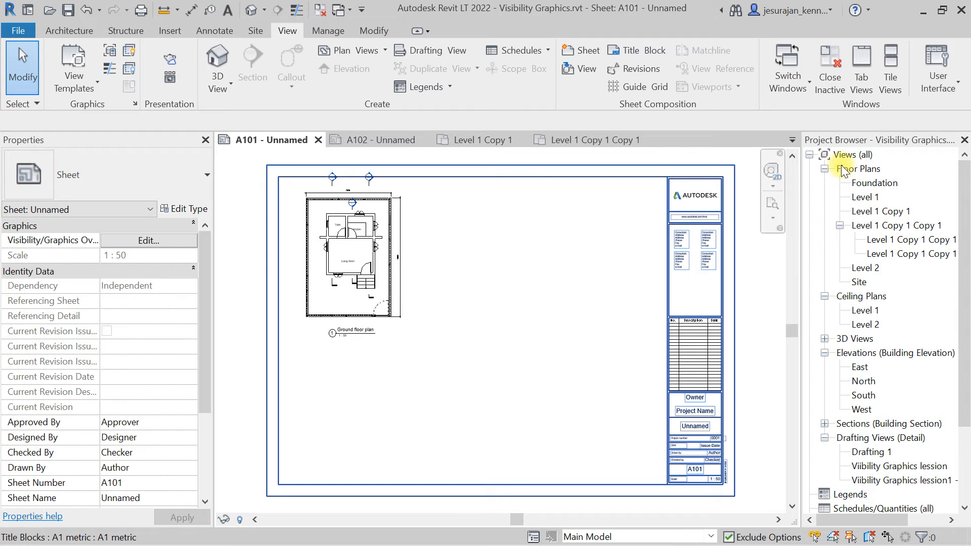
{"action": "left_click", "coordinate": [860, 169]}
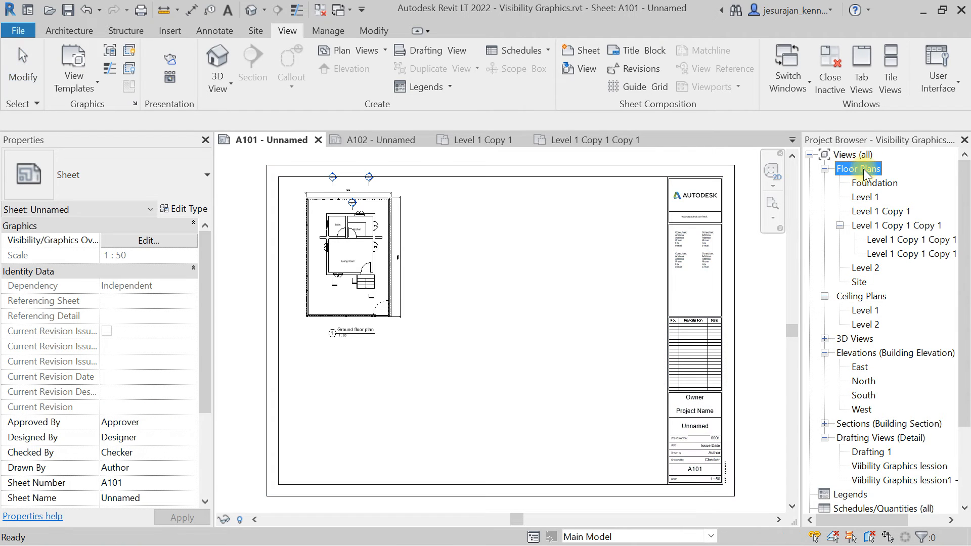
{"action": "left_click", "coordinate": [865, 299]}
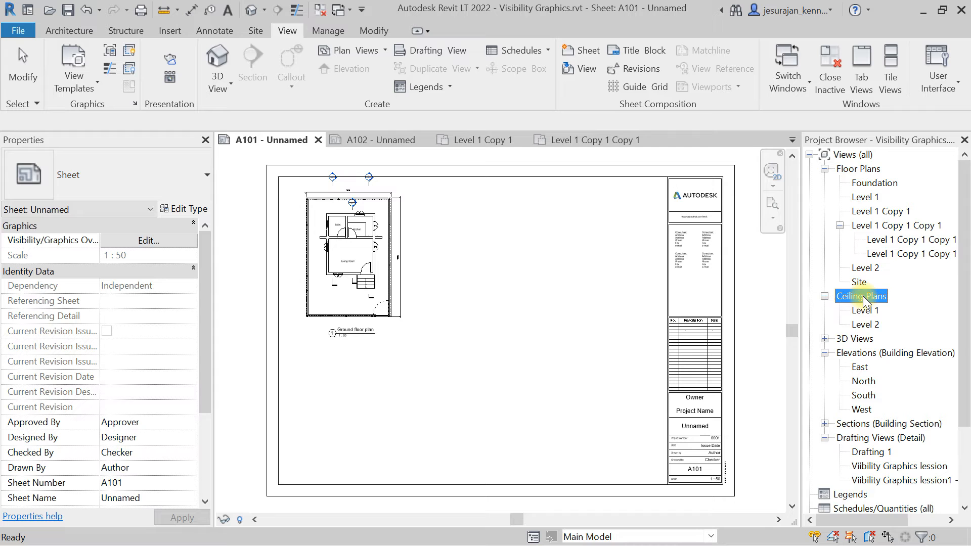
{"action": "left_click", "coordinate": [860, 339]}
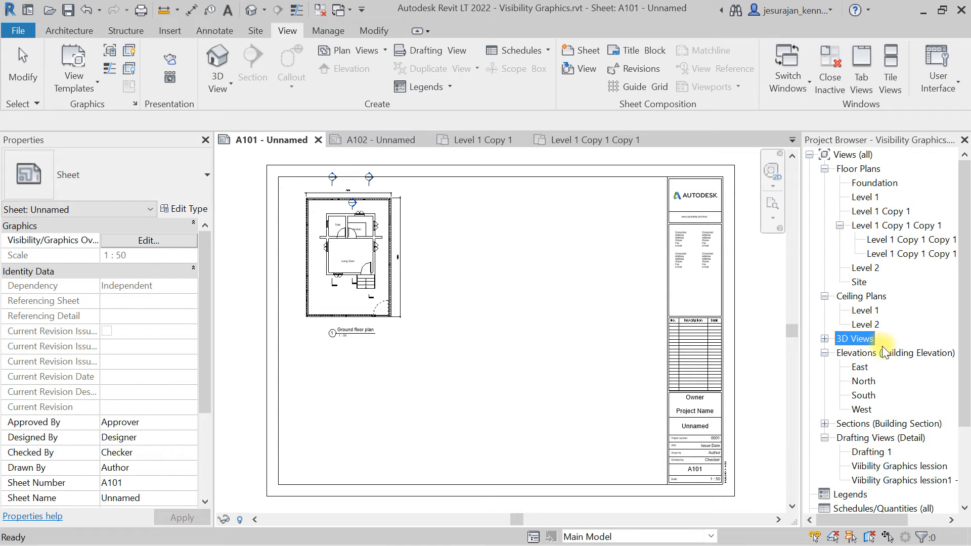
{"action": "left_click", "coordinate": [881, 353]}
{"action": "left_click", "coordinate": [880, 424]}
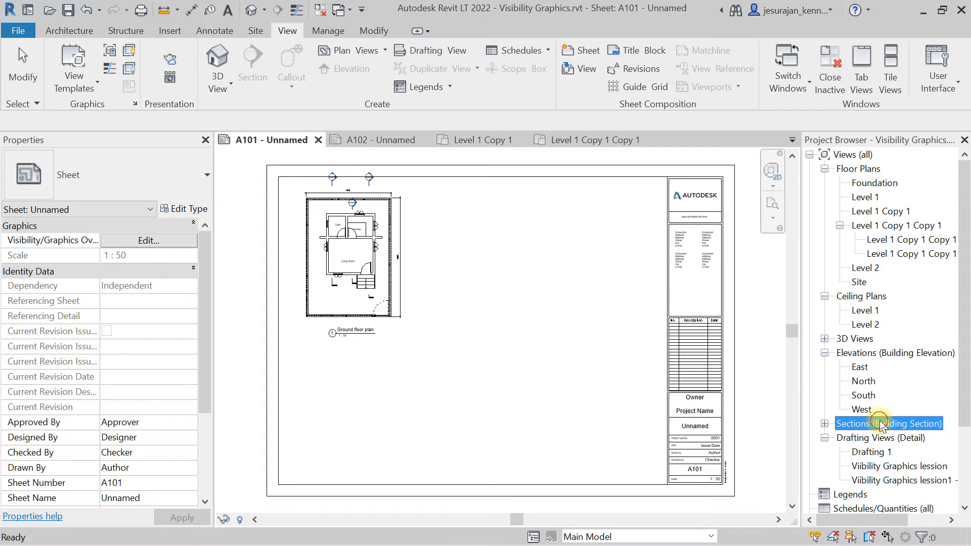
{"action": "scroll", "coordinate": [850, 374], "scroll_direction": "down", "scroll_amount": 2}
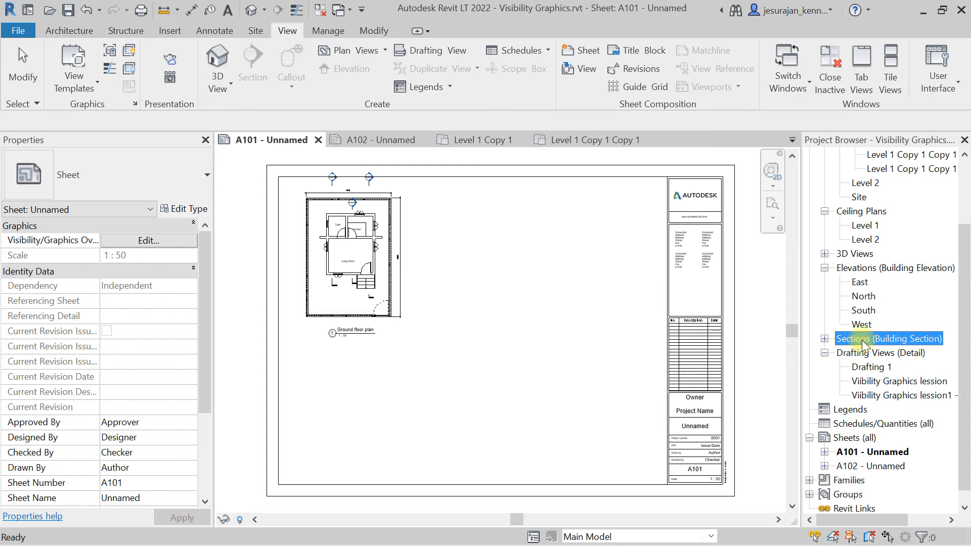
{"action": "left_click", "coordinate": [824, 338]}
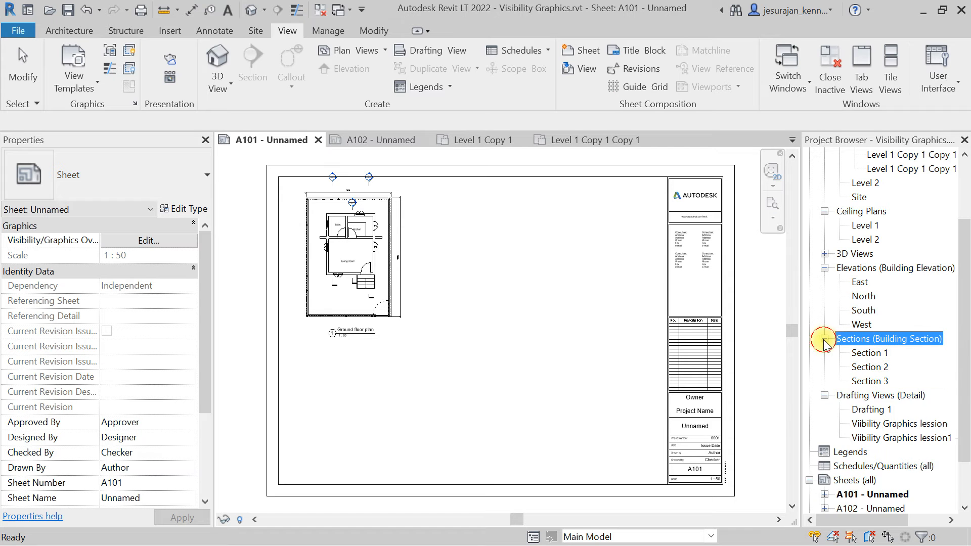
Place the Section 3 view on sheet A101 beside the ground floor plan.
{"action": "scroll", "coordinate": [824, 344], "scroll_direction": "down", "scroll_amount": 2}
{"action": "left_click", "coordinate": [870, 297]}
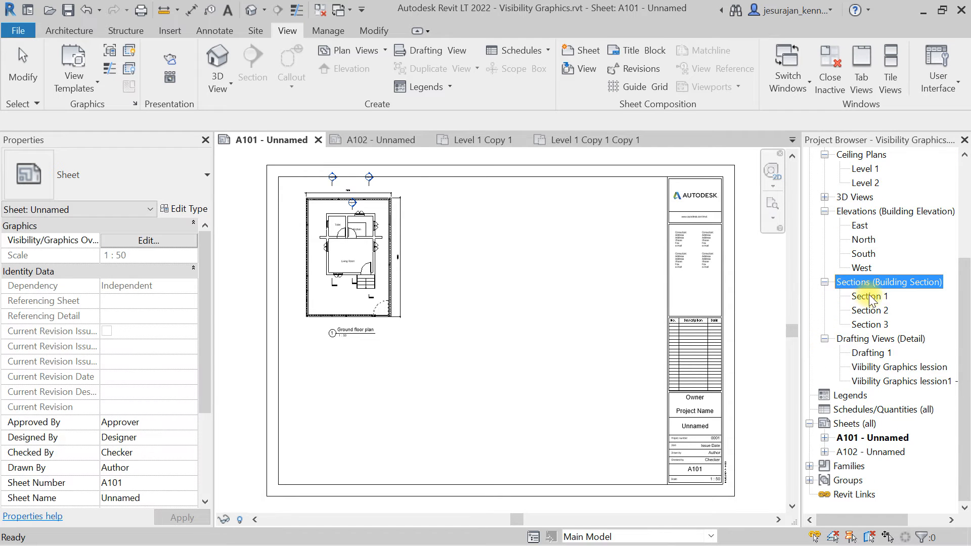
{"action": "left_click", "coordinate": [869, 310]}
{"action": "left_click", "coordinate": [870, 324]}
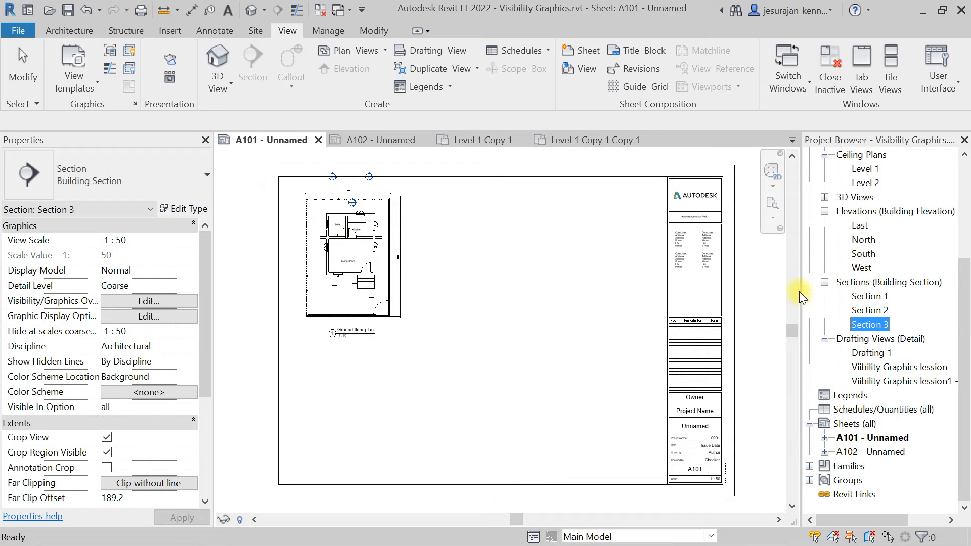
{"action": "left_click_drag", "start_coordinate": [883, 329], "coordinate": [473, 299]}
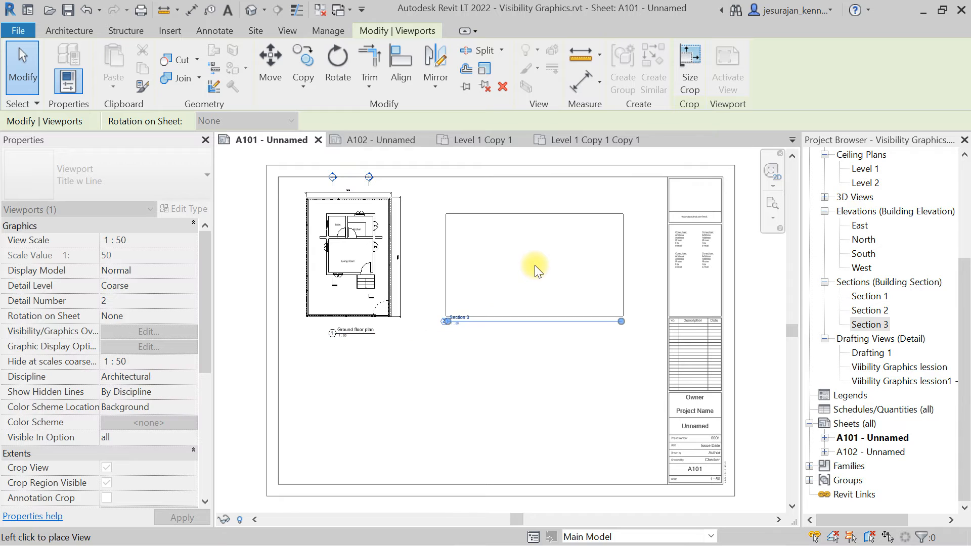
{"action": "left_click", "coordinate": [536, 248]}
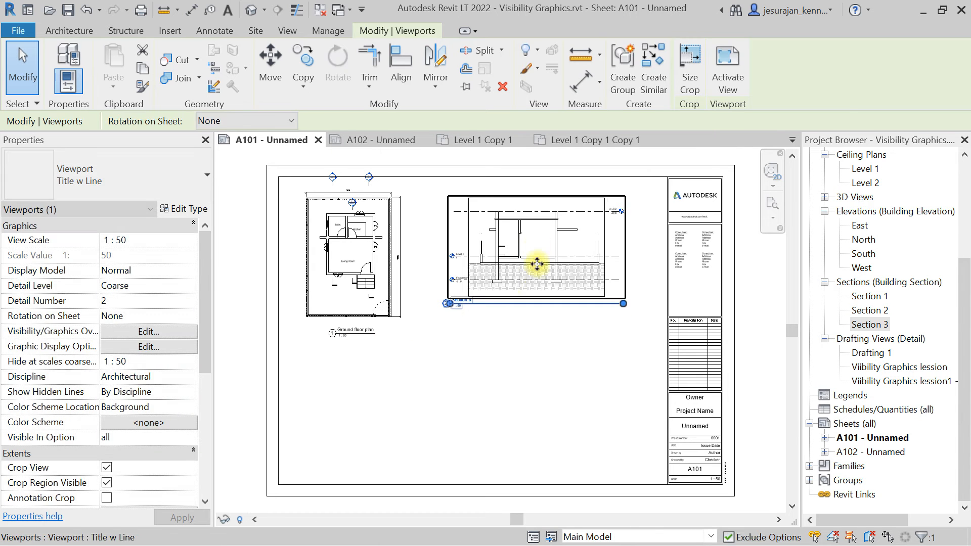
Shorten the Section 3 viewport title line and move the title beneath the viewport.
{"action": "left_click", "coordinate": [535, 337]}
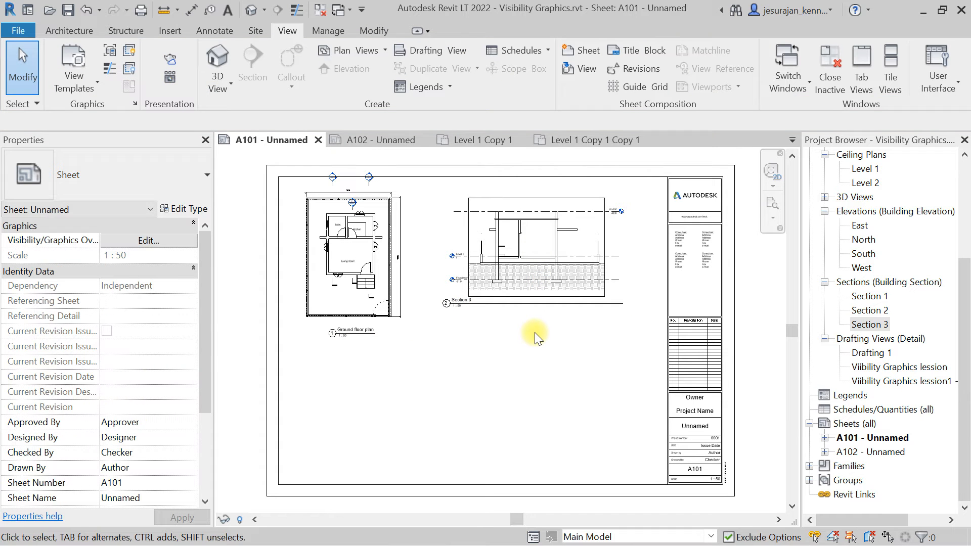
{"action": "left_click", "coordinate": [532, 254]}
{"action": "scroll", "coordinate": [615, 311], "scroll_direction": "up", "scroll_amount": 2}
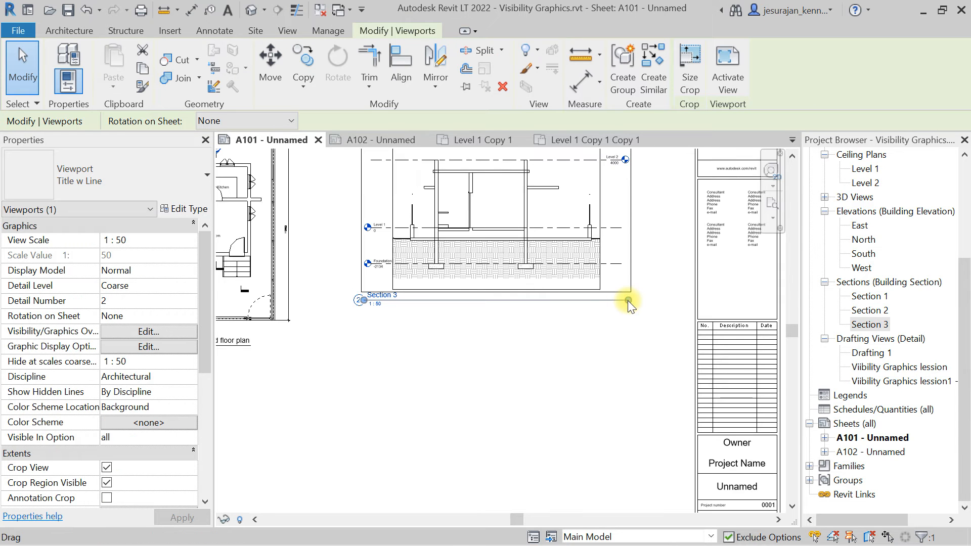
{"action": "left_click_drag", "start_coordinate": [628, 300], "coordinate": [506, 311]}
{"action": "left_click", "coordinate": [405, 336]}
{"action": "left_click", "coordinate": [394, 298]}
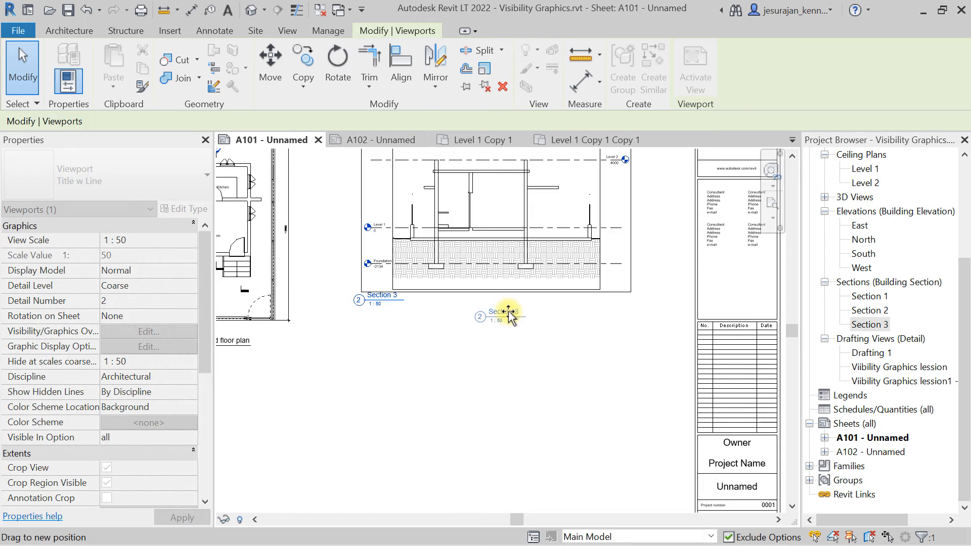
{"action": "scroll", "coordinate": [538, 323], "scroll_direction": "down", "scroll_amount": 2}
{"action": "left_click_drag", "start_coordinate": [513, 249], "coordinate": [484, 268]}
{"action": "left_click", "coordinate": [516, 392]}
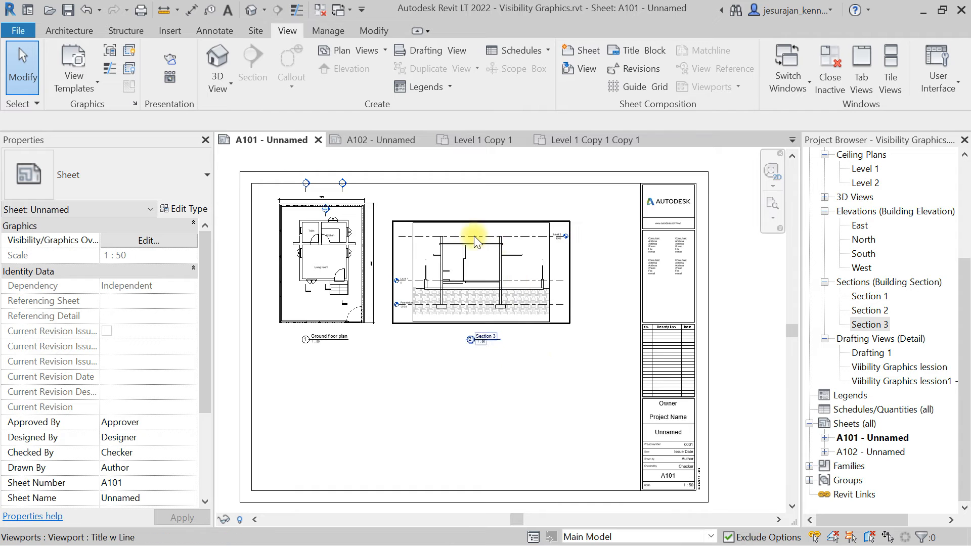
Activate the Section 3 viewport, move the Level 2 bubble from the right end to the left end, and deactivate the view.
{"action": "scroll", "coordinate": [474, 237], "scroll_direction": "up", "scroll_amount": 2}
{"action": "double_click", "coordinate": [639, 268]}
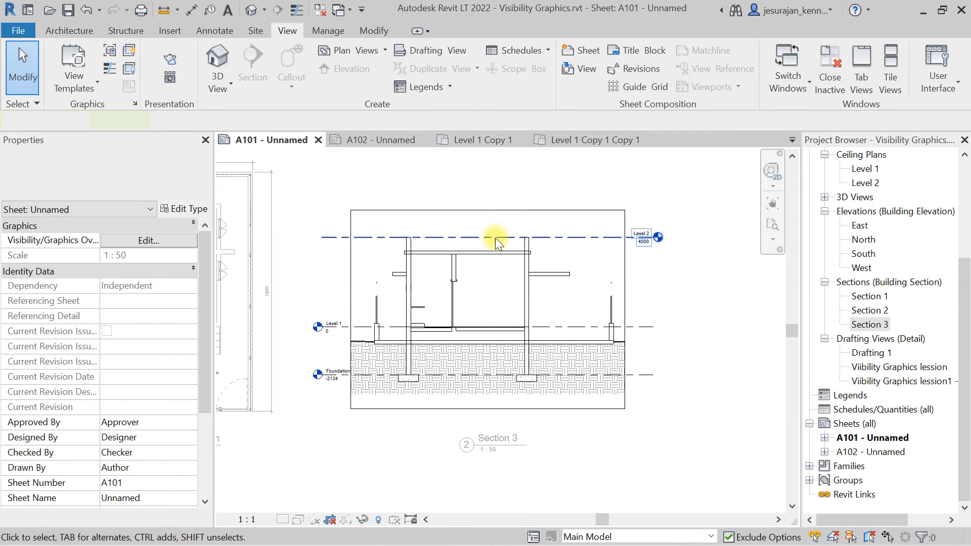
{"action": "left_click", "coordinate": [324, 237]}
{"action": "left_click", "coordinate": [298, 237]}
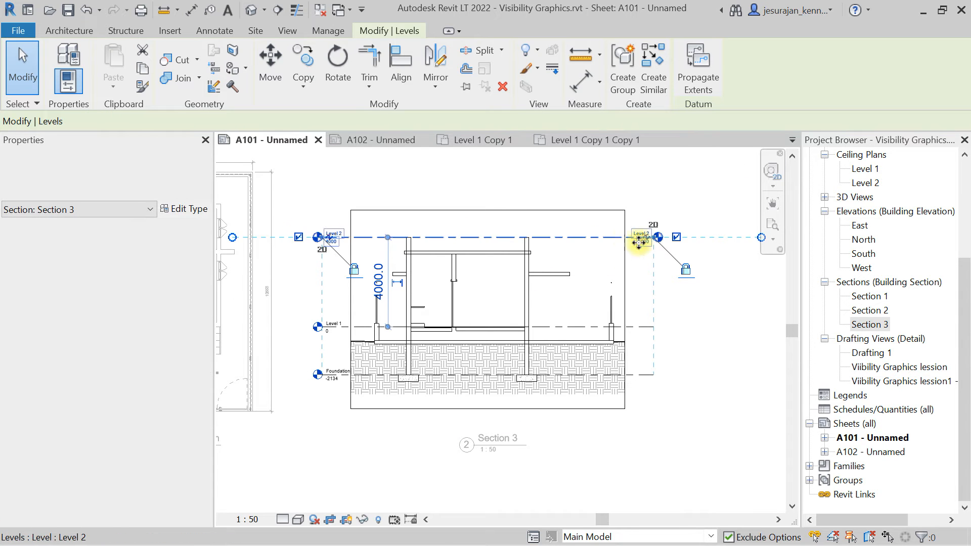
{"action": "left_click", "coordinate": [676, 237]}
{"action": "double_click", "coordinate": [673, 202]}
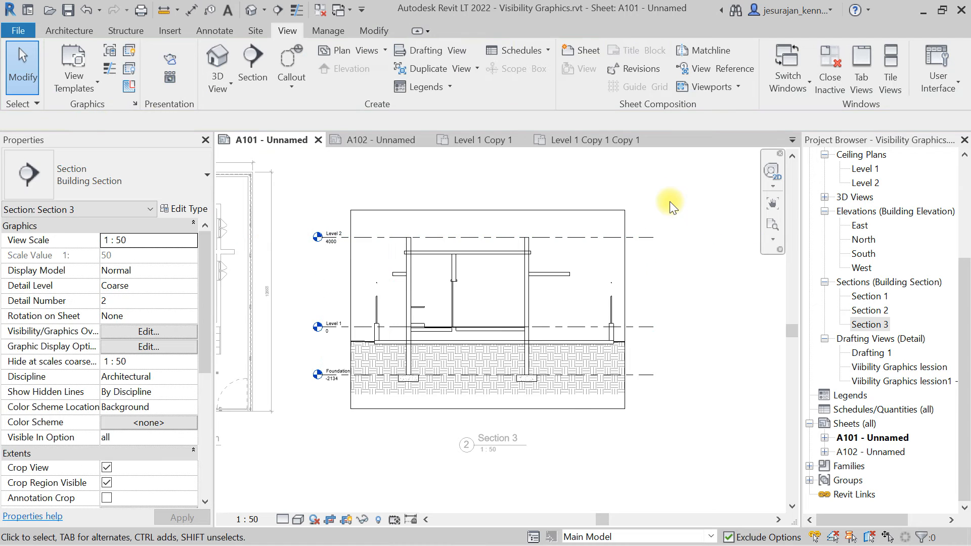
{"action": "scroll", "coordinate": [554, 201], "scroll_direction": "up", "scroll_amount": 2}
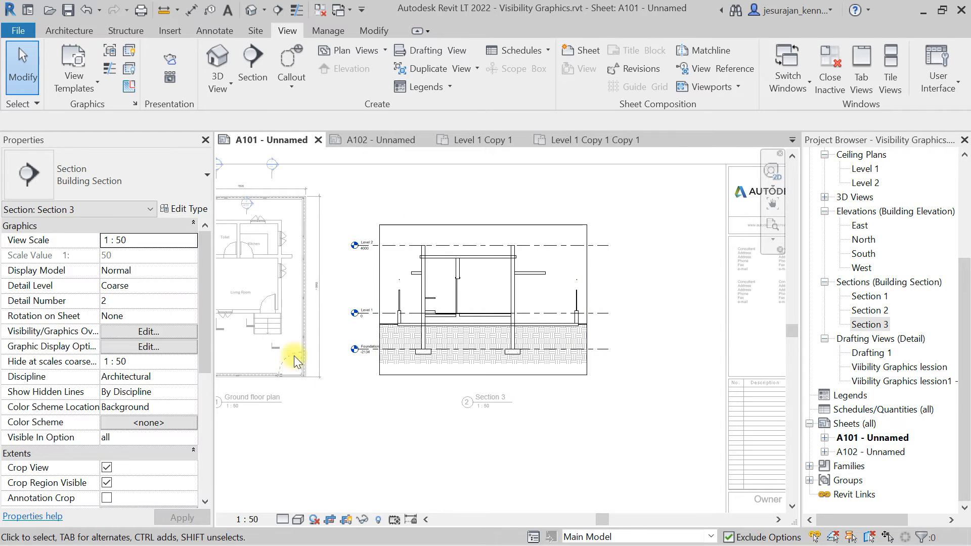
Toggle the Section 3 viewport's Crop Region Visible and Crop View settings off and back on.
{"action": "left_click_drag", "start_coordinate": [206, 257], "coordinate": [204, 341]}
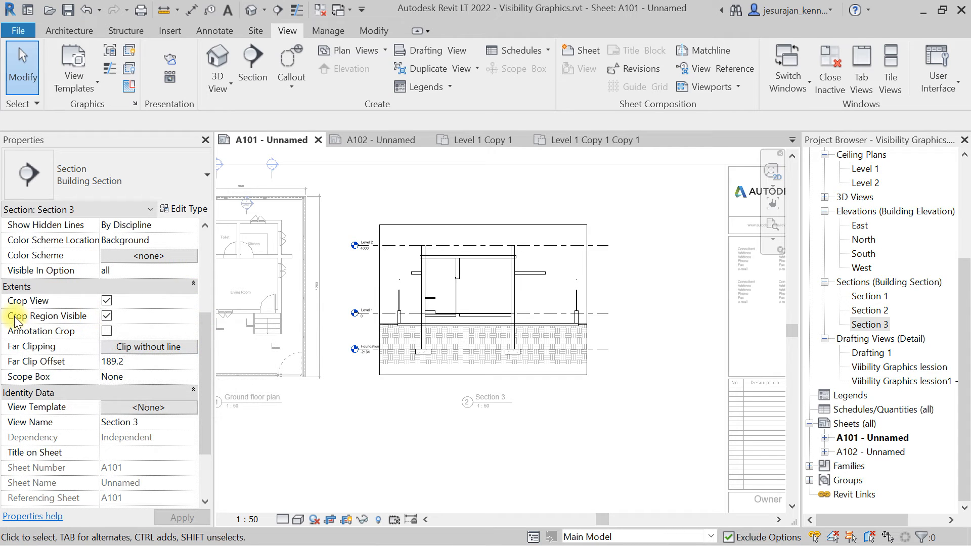
{"action": "left_click", "coordinate": [106, 316]}
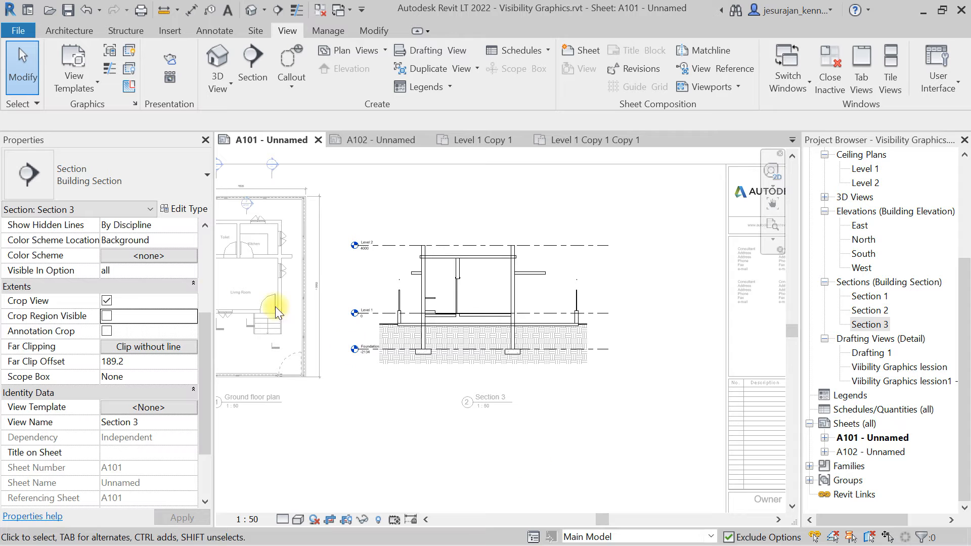
{"action": "left_click", "coordinate": [107, 301]}
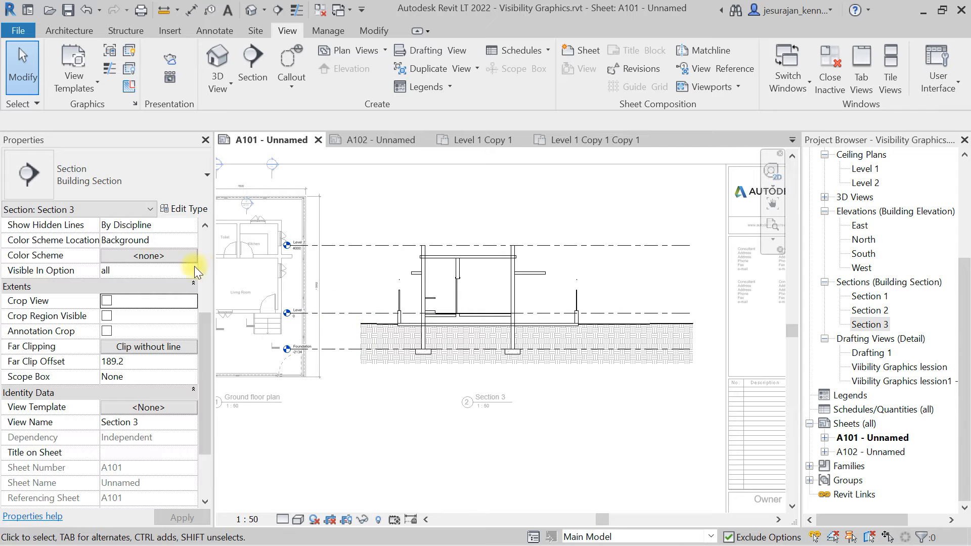
{"action": "left_click", "coordinate": [107, 300]}
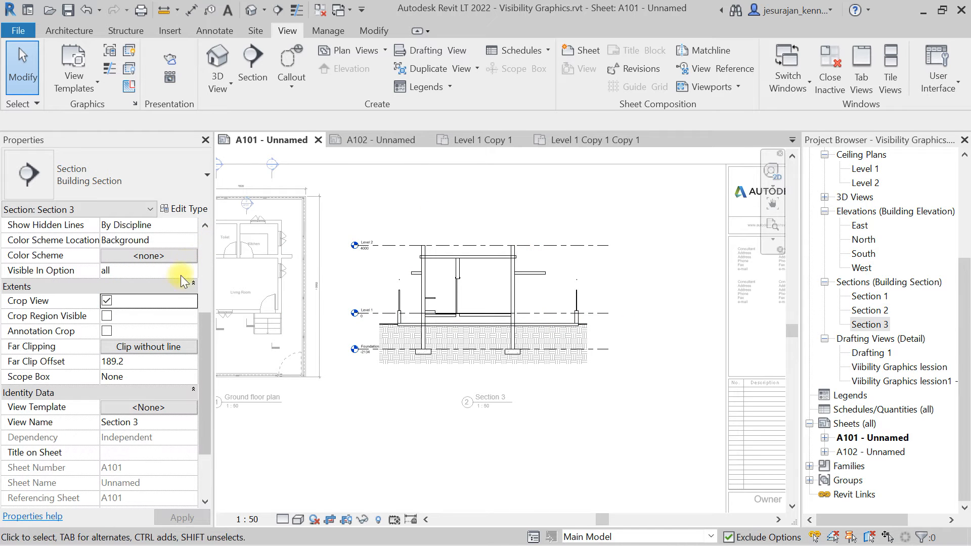
{"action": "left_click", "coordinate": [108, 315]}
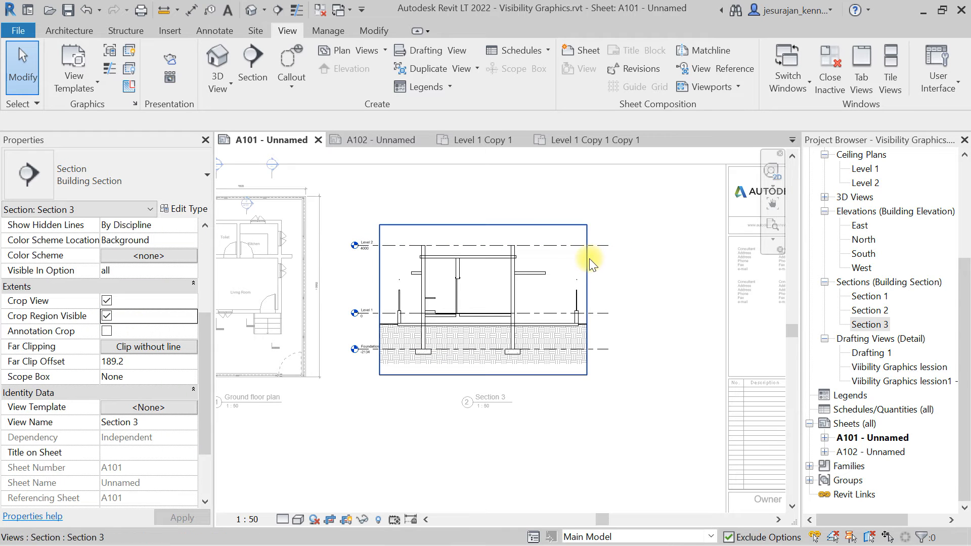
Extend the Section 3 crop region to the right and hide its crop boundary before deactivating the view.
{"action": "left_click", "coordinate": [591, 295]}
{"action": "left_click_drag", "start_coordinate": [464, 305], "coordinate": [578, 300]}
{"action": "left_click", "coordinate": [106, 315]}
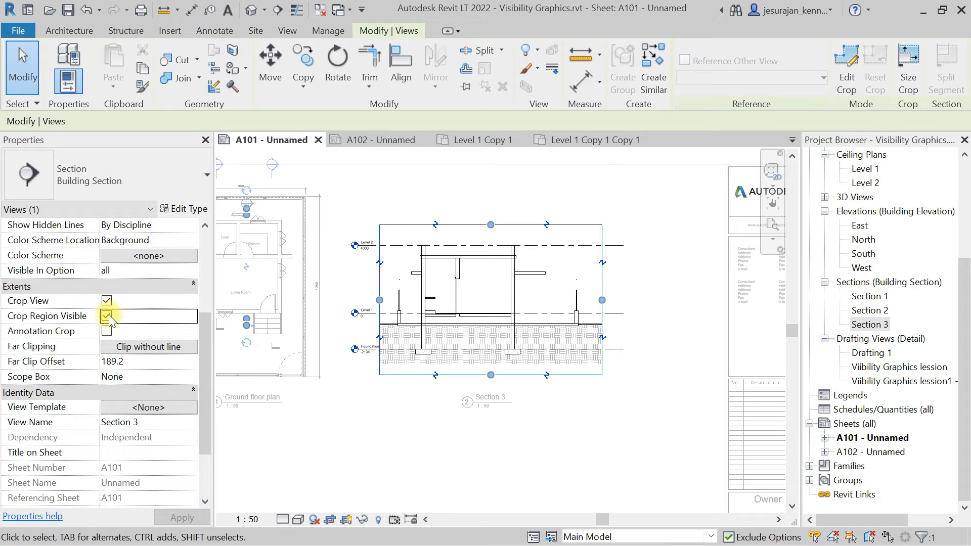
{"action": "right_click", "coordinate": [663, 195]}
{"action": "left_click", "coordinate": [690, 257]}
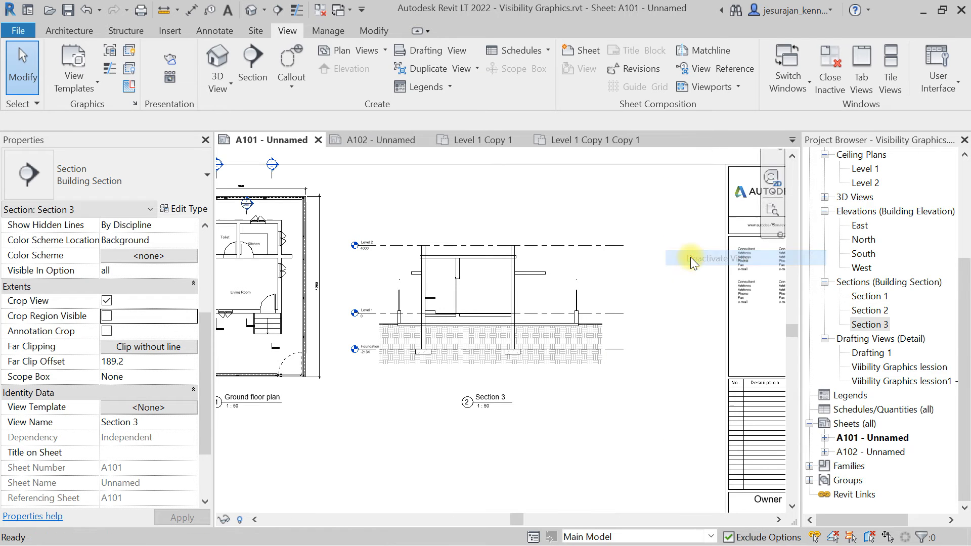
{"action": "left_click", "coordinate": [499, 268]}
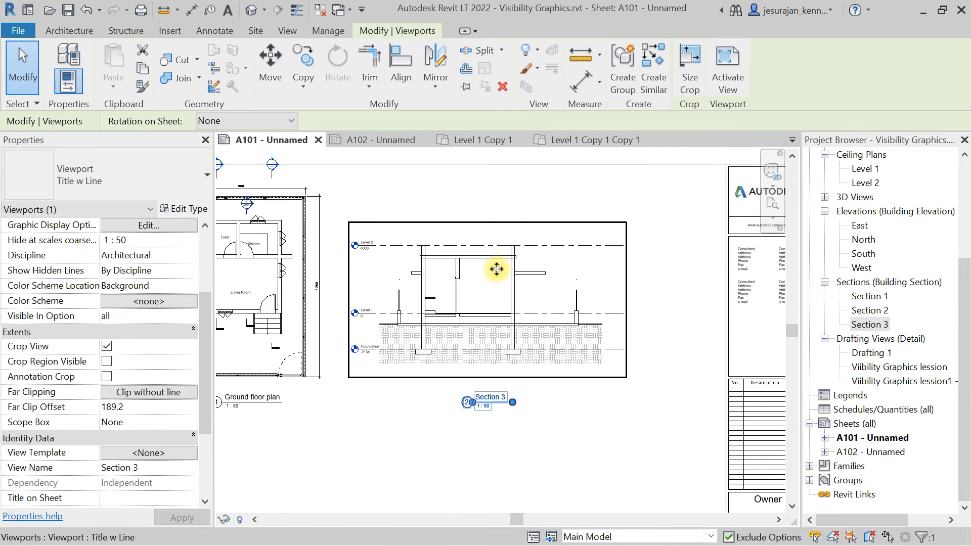
{"action": "double_click", "coordinate": [487, 277]}
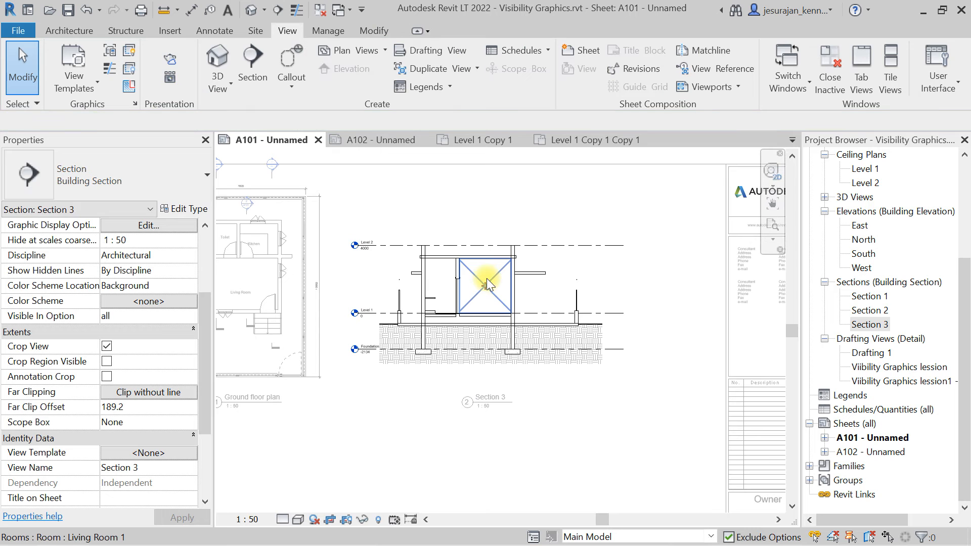
{"action": "right_click", "coordinate": [605, 218]}
{"action": "left_click", "coordinate": [657, 277]}
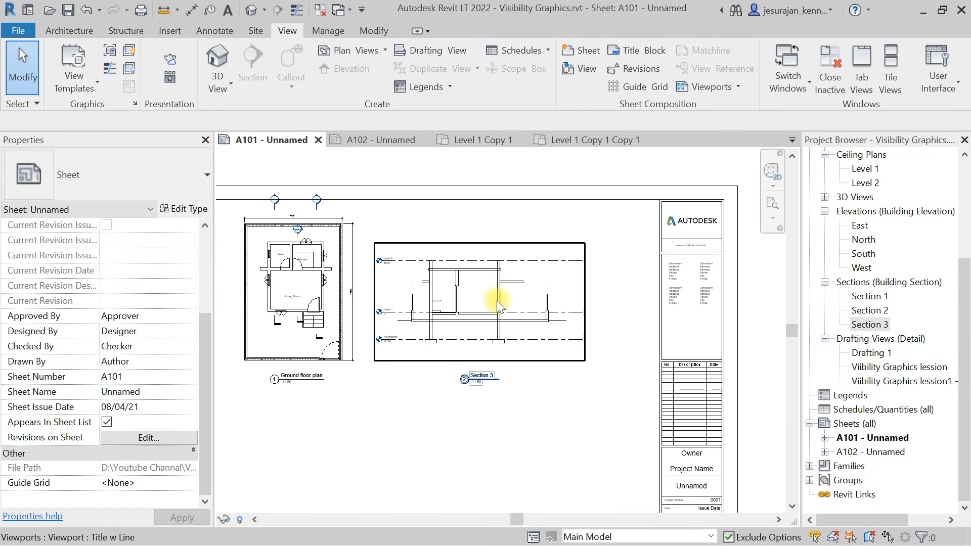
{"action": "left_click", "coordinate": [571, 276]}
{"action": "double_click", "coordinate": [549, 273]}
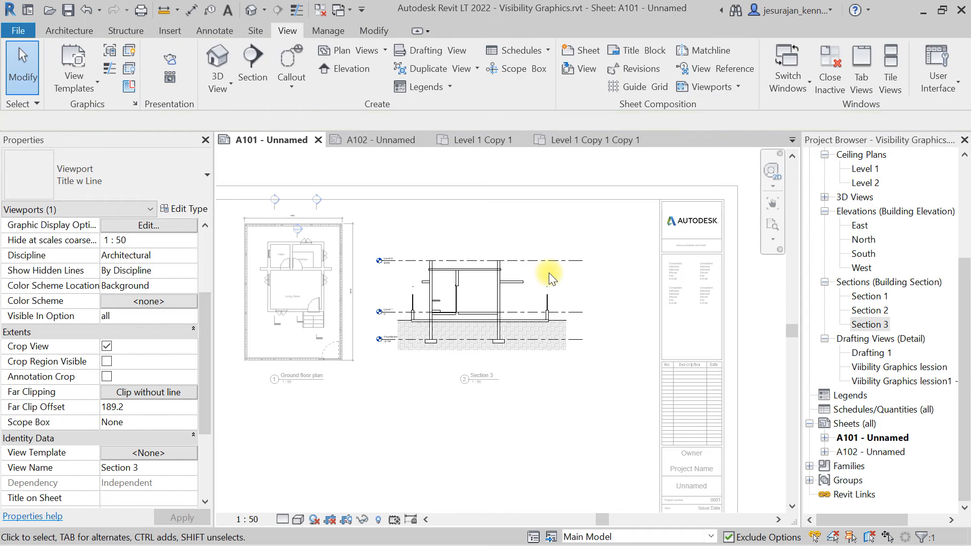
{"action": "double_click", "coordinate": [753, 317]}
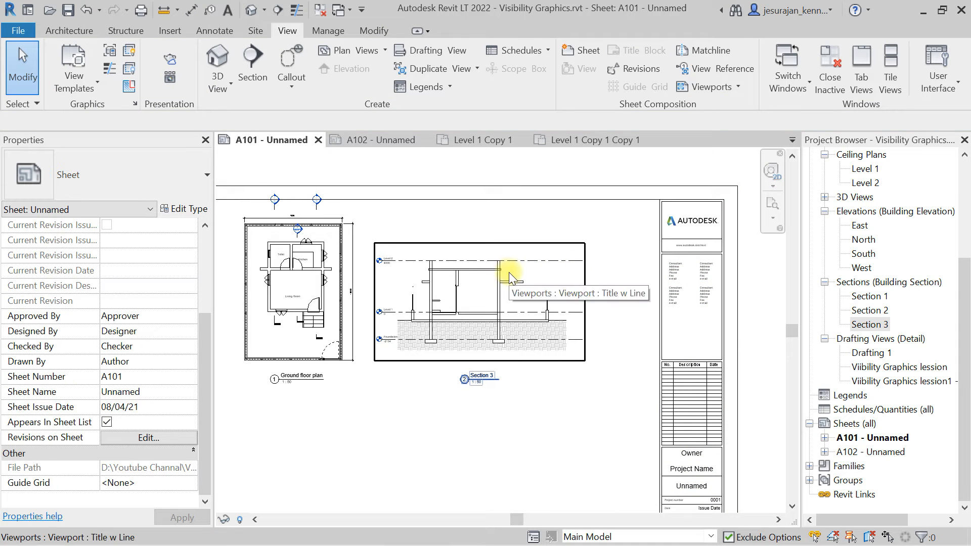
Activate and deactivate the ground floor plan viewport to inspect it on the sheet.
{"action": "left_click", "coordinate": [293, 286]}
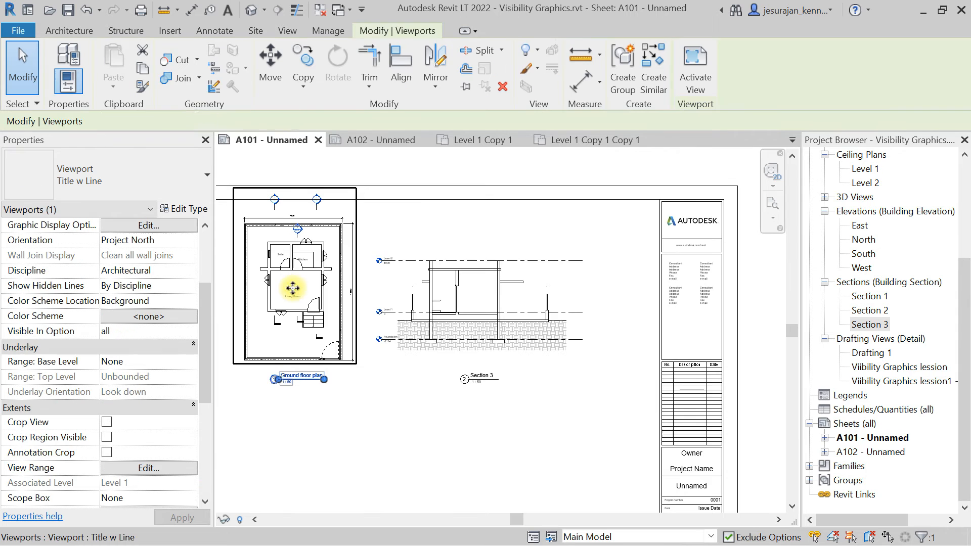
{"action": "middle_click_drag", "start_coordinate": [297, 309], "coordinate": [387, 302]}
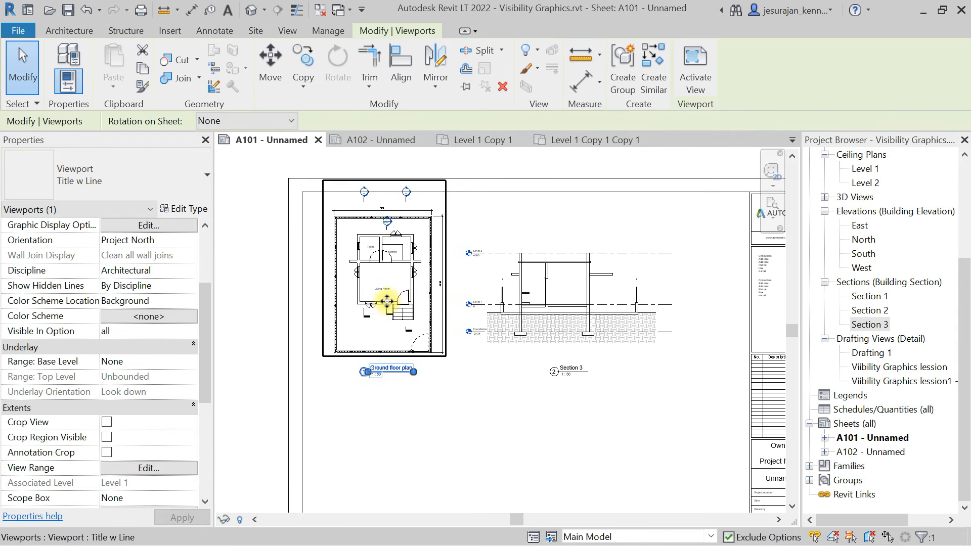
{"action": "double_click", "coordinate": [366, 336]}
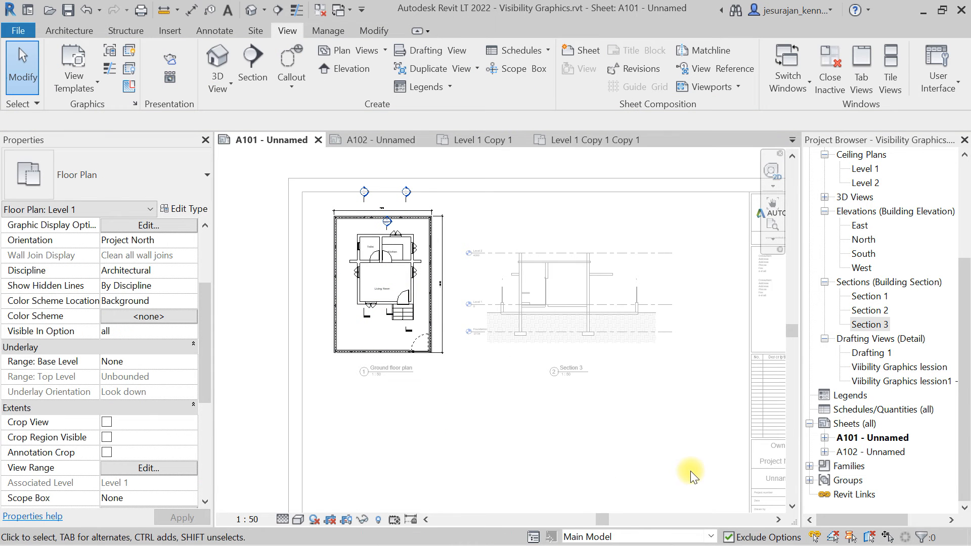
{"action": "double_click", "coordinate": [678, 458]}
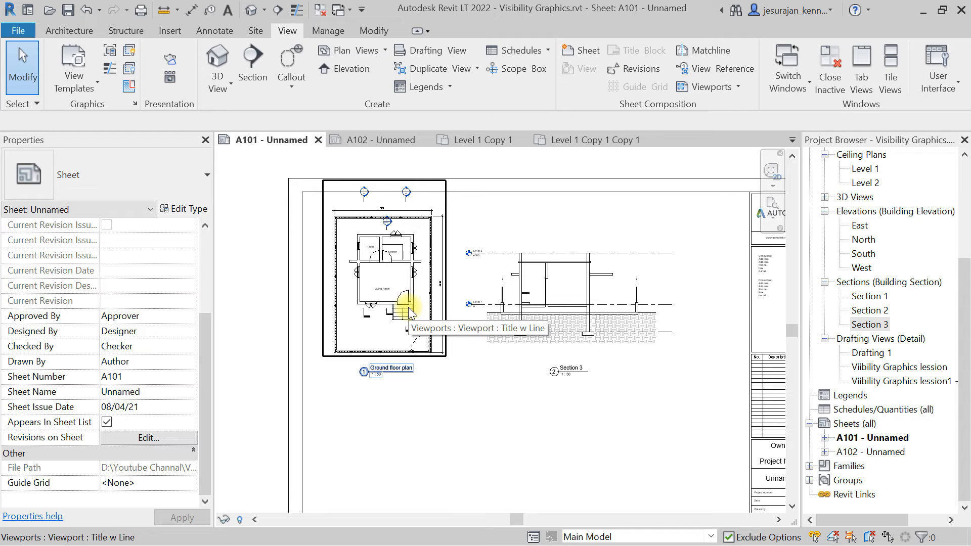
{"action": "scroll", "coordinate": [378, 253], "scroll_direction": "up", "scroll_amount": 4}
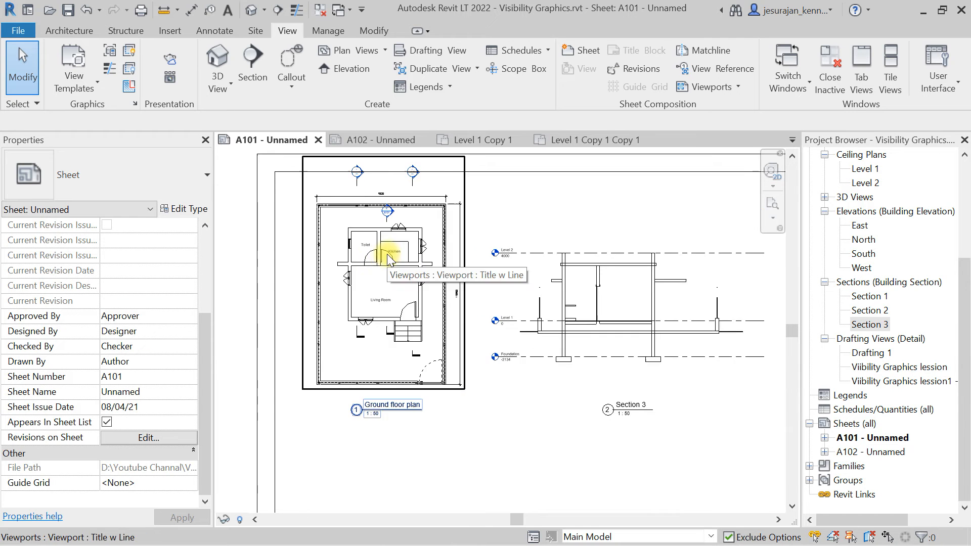
{"action": "left_click", "coordinate": [371, 282]}
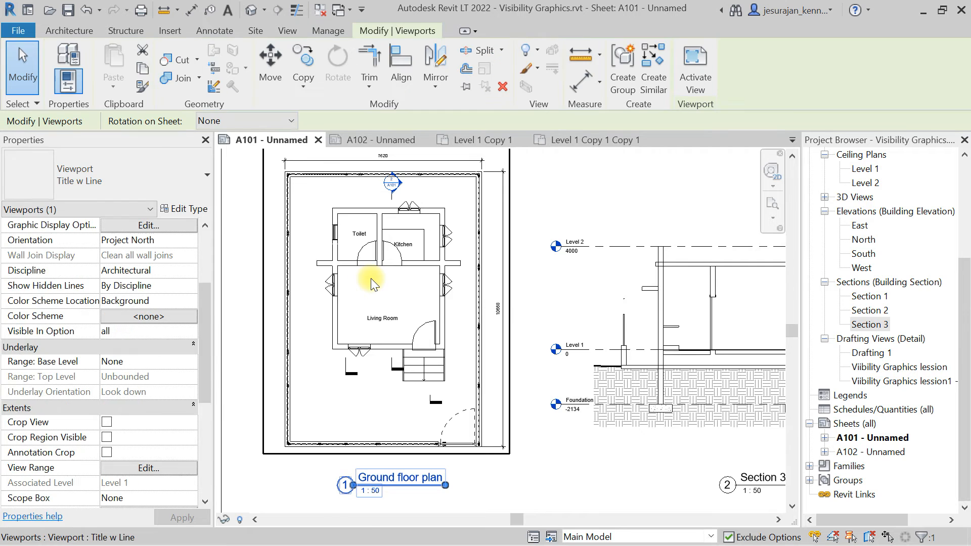
{"action": "right_click", "coordinate": [372, 281]}
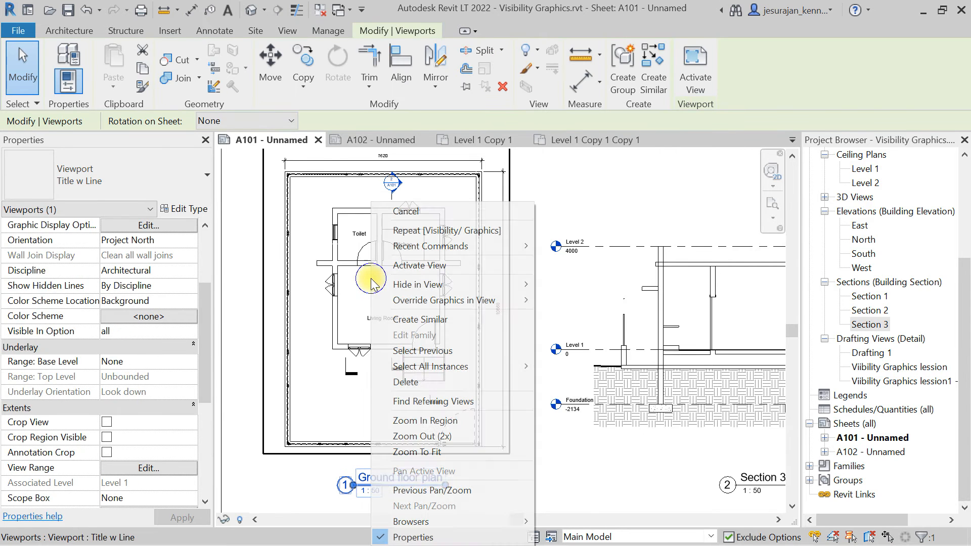
{"action": "left_click", "coordinate": [429, 266]}
{"action": "left_click", "coordinate": [344, 263]}
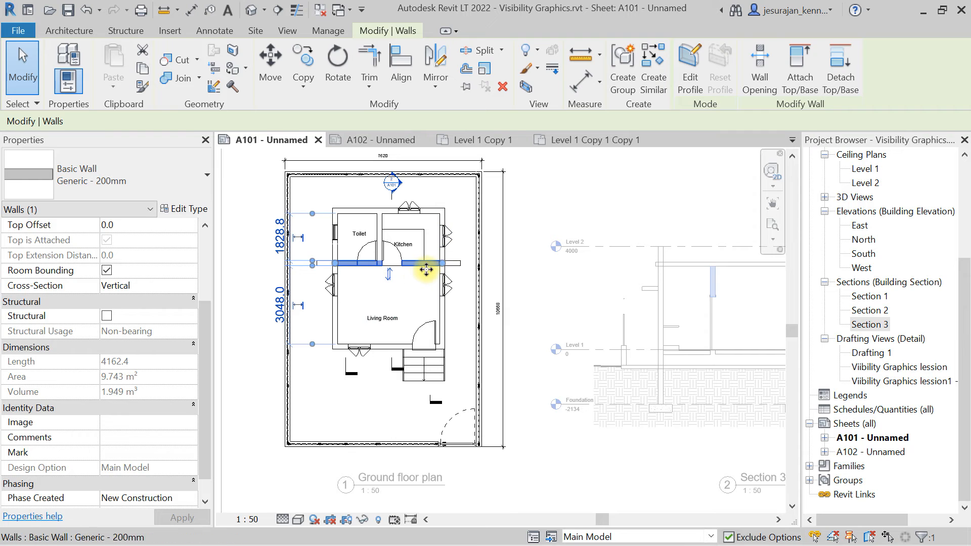
{"action": "key", "text": "Escape"}
{"action": "right_click", "coordinate": [447, 191]}
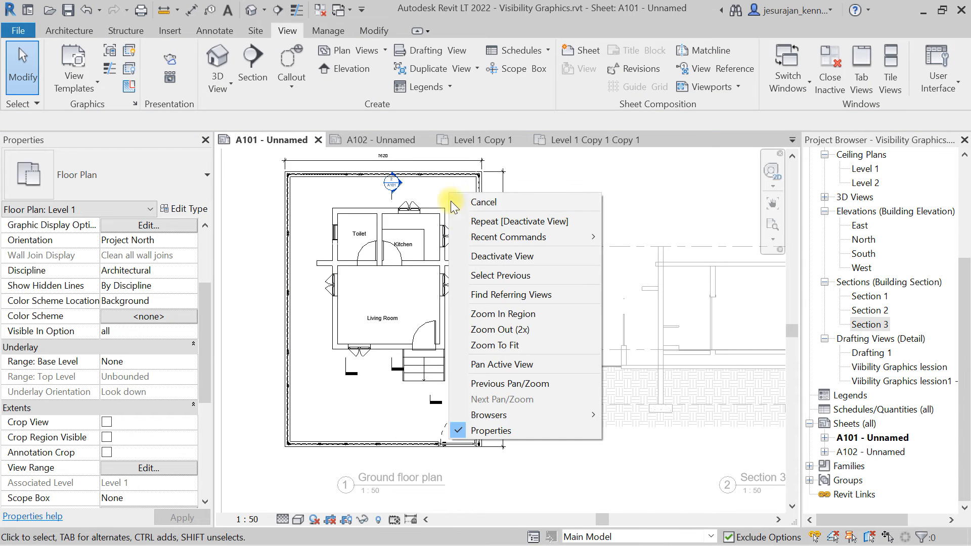
{"action": "left_click", "coordinate": [490, 256]}
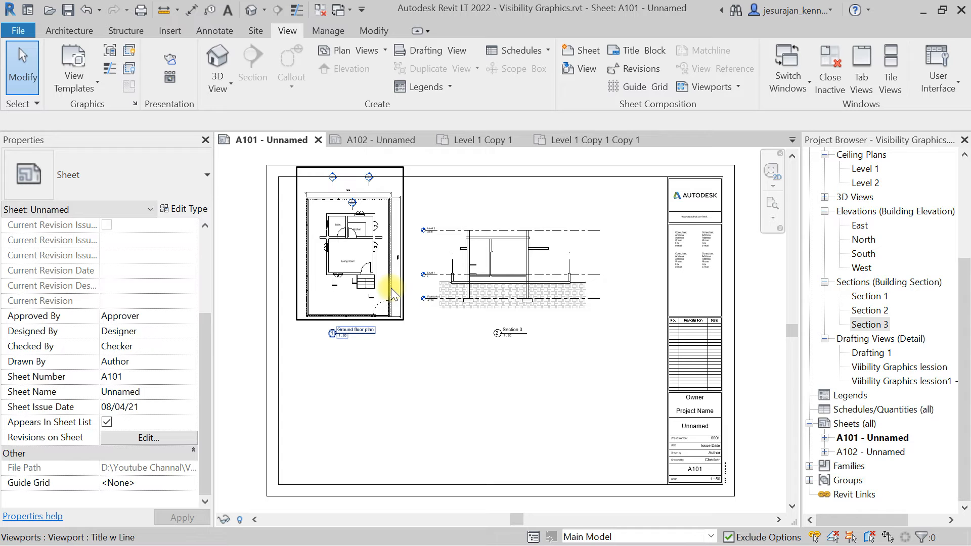
Open the Level 1 floor plan and show the Elevations annotation category in its visibility/graphic overrides.
{"action": "scroll", "coordinate": [825, 287], "scroll_direction": "up", "scroll_amount": 4}
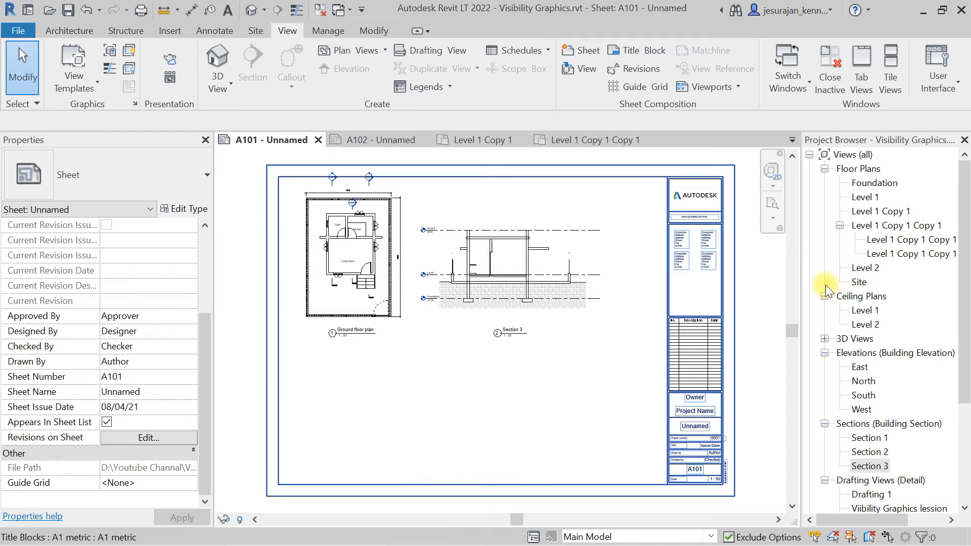
{"action": "double_click", "coordinate": [865, 198]}
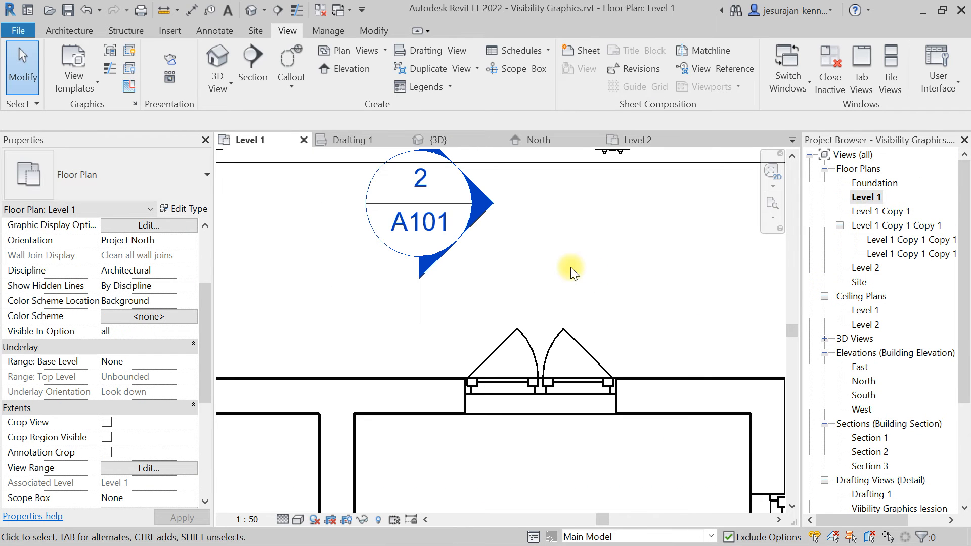
{"action": "middle_click", "coordinate": [570, 267]}
{"action": "middle_click", "coordinate": [571, 267]}
{"action": "scroll", "coordinate": [509, 265], "scroll_direction": "down", "scroll_amount": 2}
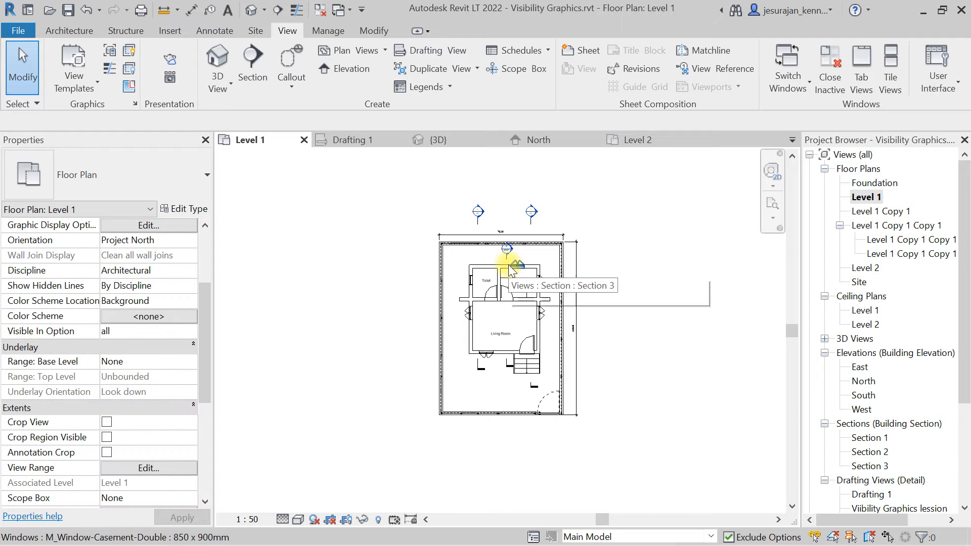
{"action": "scroll", "coordinate": [508, 265], "scroll_direction": "up", "scroll_amount": 2}
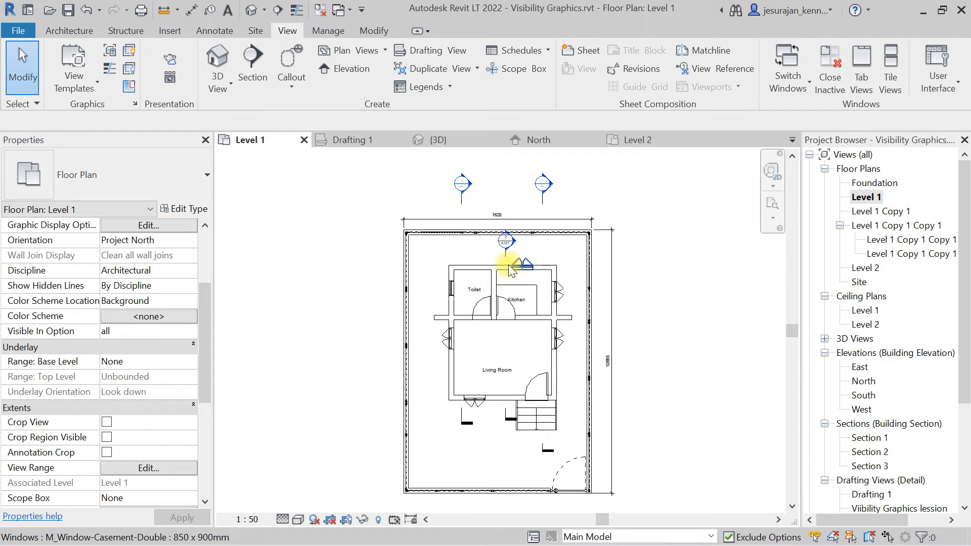
{"action": "scroll", "coordinate": [508, 265], "scroll_direction": "down", "scroll_amount": 2}
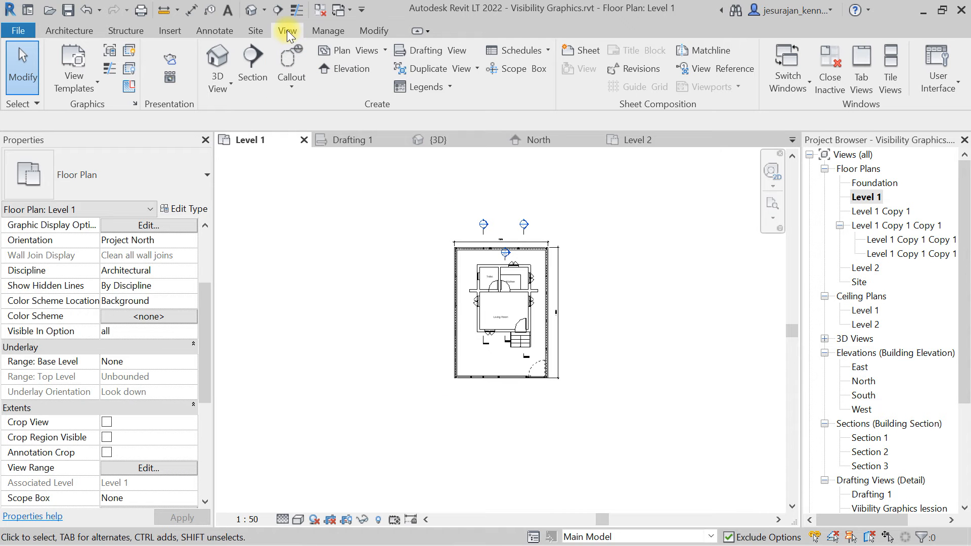
{"action": "left_click", "coordinate": [107, 51]}
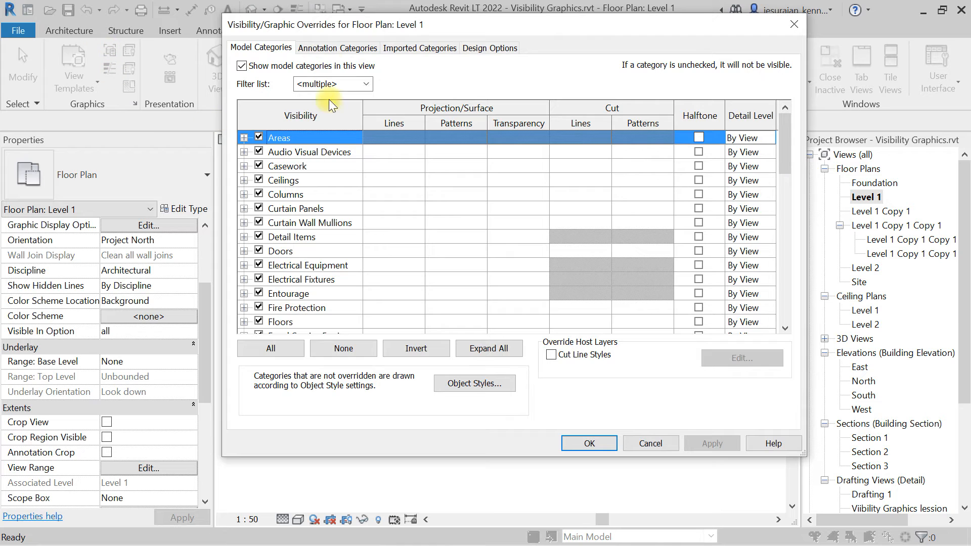
{"action": "left_click", "coordinate": [326, 48]}
{"action": "left_click", "coordinate": [310, 225]}
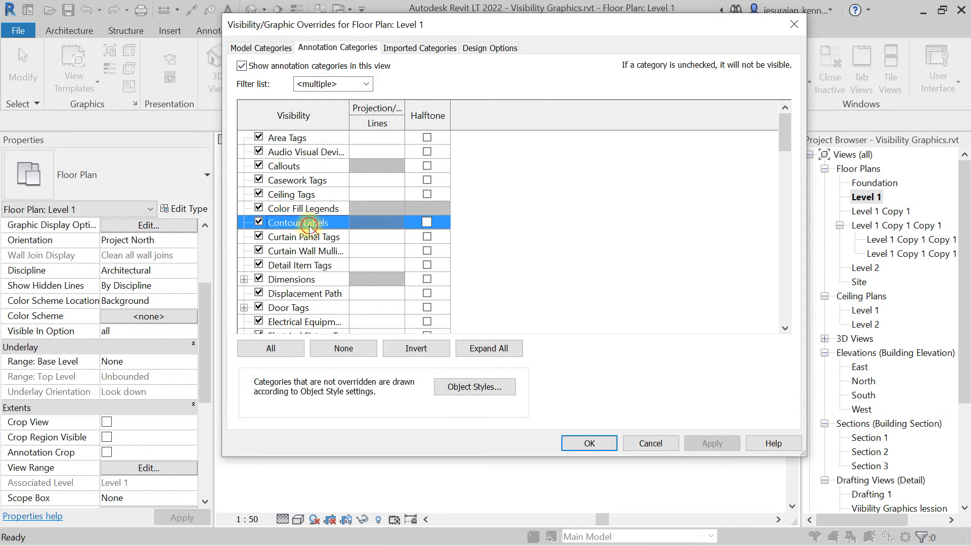
{"action": "scroll", "coordinate": [310, 229], "scroll_direction": "down", "scroll_amount": 2}
{"action": "left_click", "coordinate": [266, 251]}
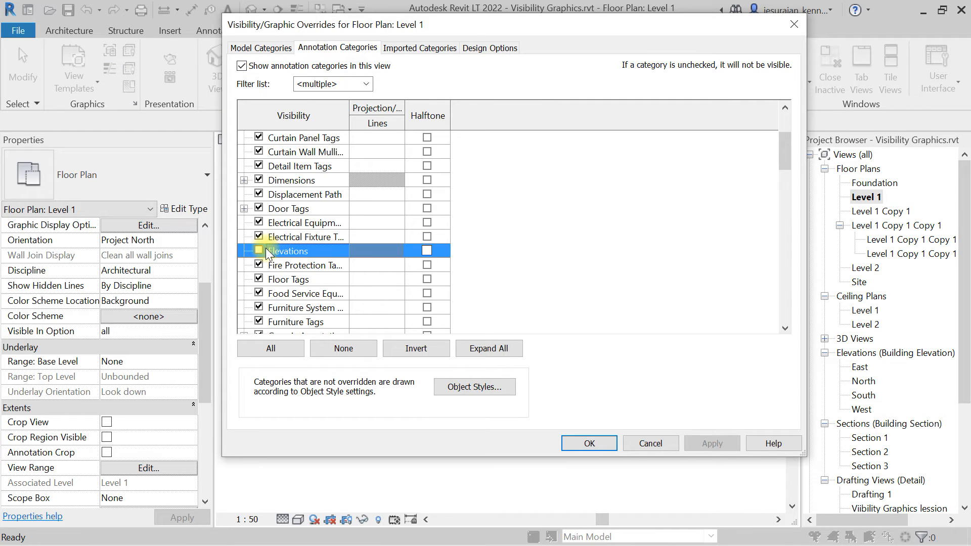
{"action": "left_click", "coordinate": [259, 250]}
{"action": "left_click", "coordinate": [575, 443]}
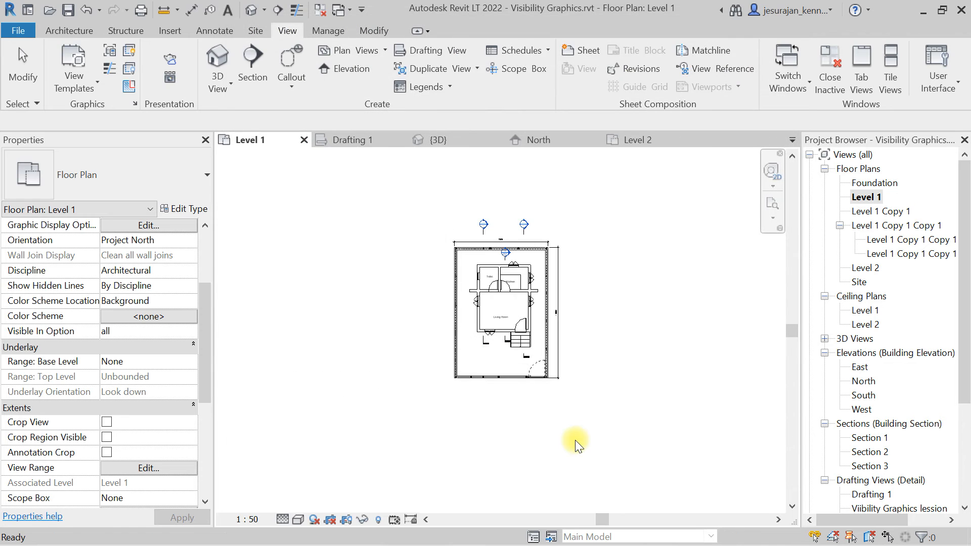
Move the east elevation marker closer to the floor plan.
{"action": "scroll", "coordinate": [546, 393], "scroll_direction": "down", "scroll_amount": 2}
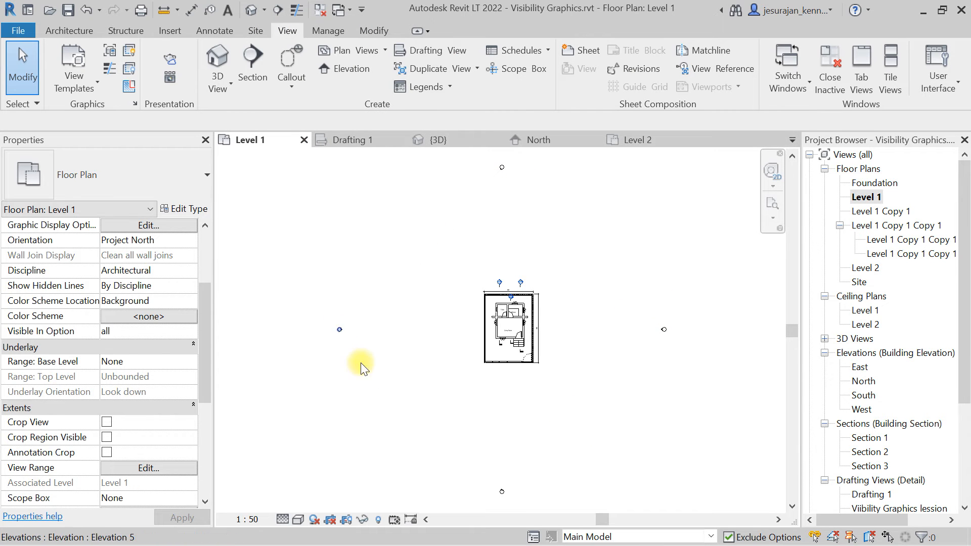
{"action": "scroll", "coordinate": [674, 332], "scroll_direction": "up", "scroll_amount": 2}
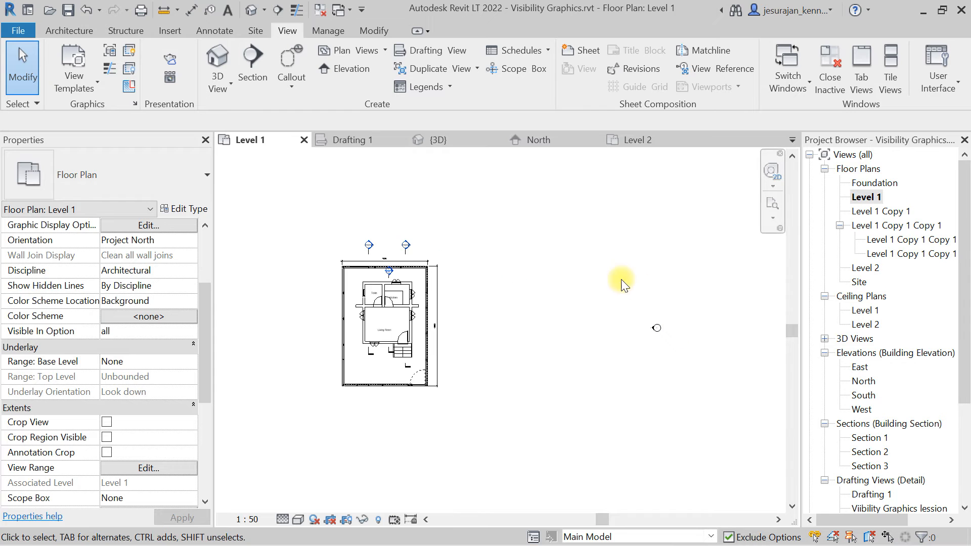
{"action": "left_click_drag", "start_coordinate": [614, 286], "coordinate": [616, 288]}
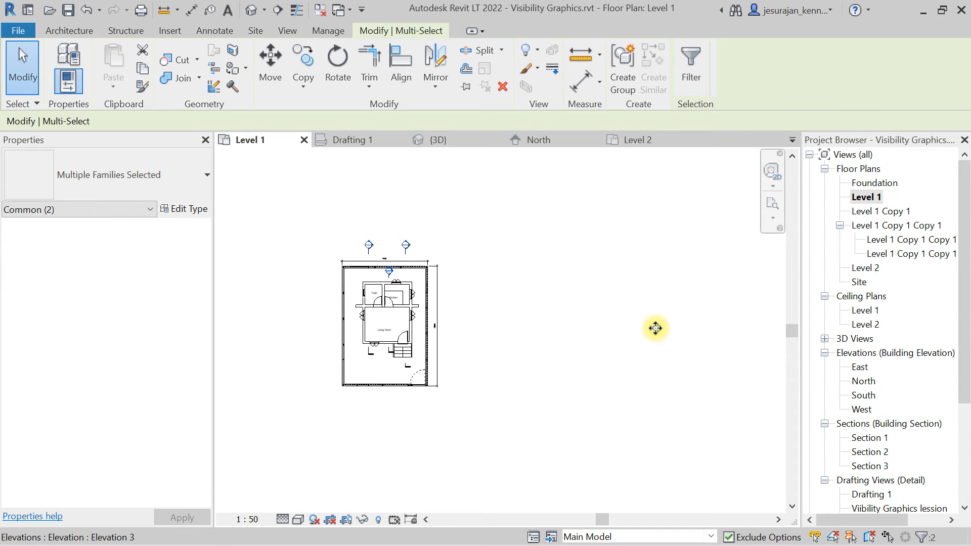
{"action": "left_click_drag", "start_coordinate": [655, 329], "coordinate": [419, 330]}
{"action": "left_click", "coordinate": [453, 352]}
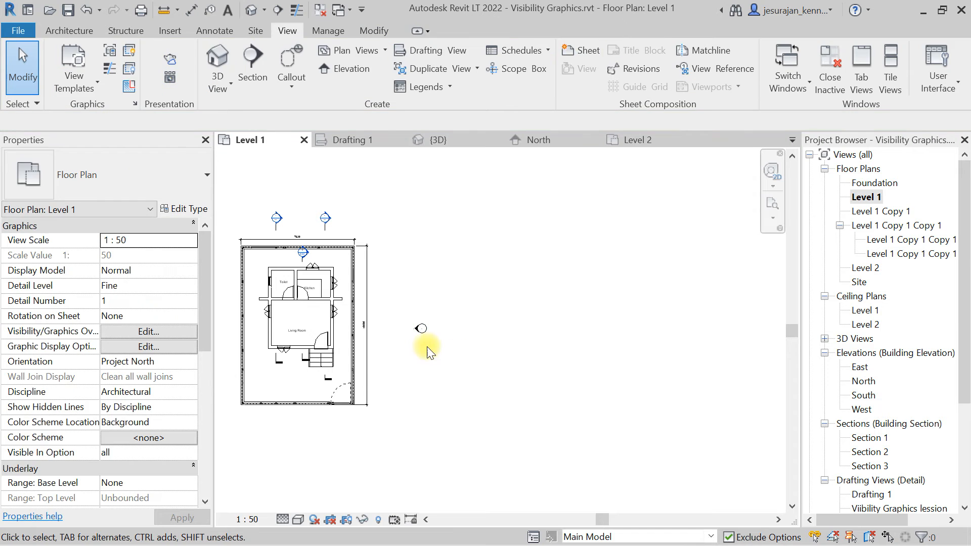
Move the east elevation marker further, right up against the floor plan's east side.
{"action": "left_click", "coordinate": [416, 332]}
{"action": "middle_click_drag", "start_coordinate": [416, 331], "coordinate": [579, 337]}
{"action": "scroll", "coordinate": [574, 335], "scroll_direction": "down", "scroll_amount": 4}
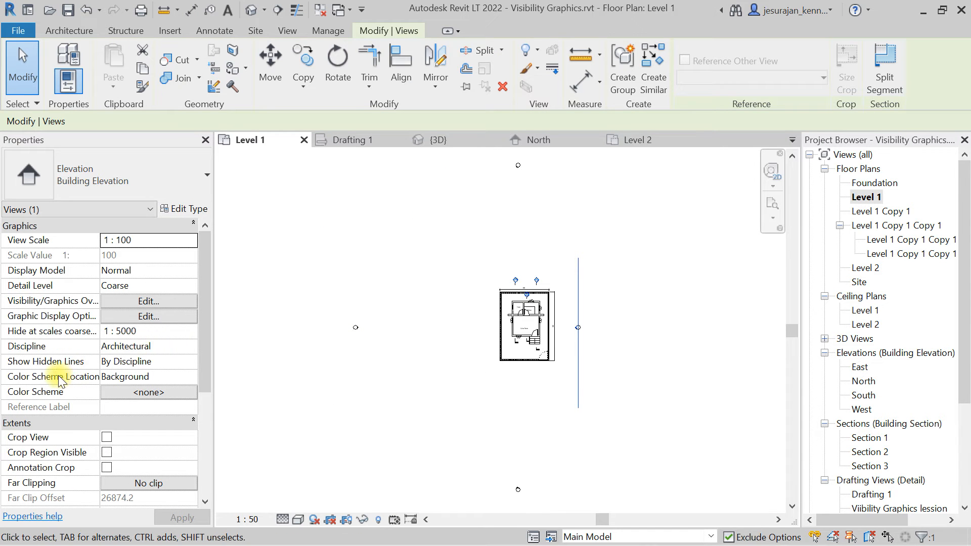
Set the east elevation's Far Clipping to Clip with line.
{"action": "scroll", "coordinate": [58, 376], "scroll_direction": "down", "scroll_amount": 5}
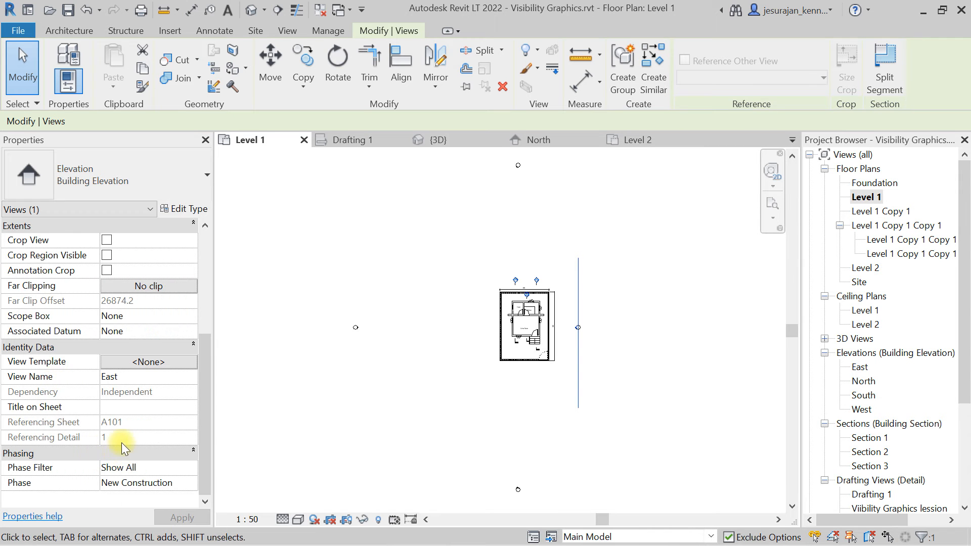
{"action": "scroll", "coordinate": [128, 435], "scroll_direction": "up", "scroll_amount": 3}
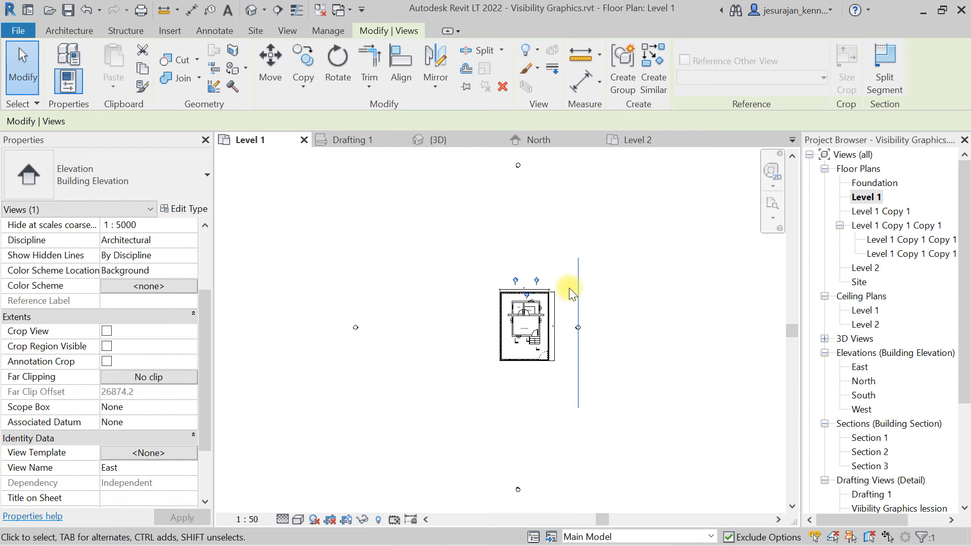
{"action": "left_click", "coordinate": [172, 380]}
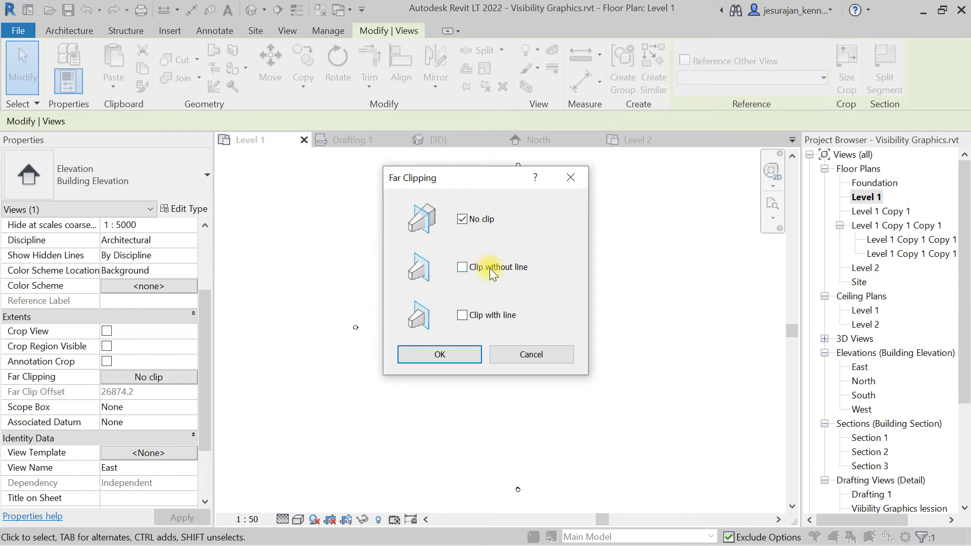
{"action": "left_click", "coordinate": [505, 313]}
{"action": "left_click", "coordinate": [405, 354]}
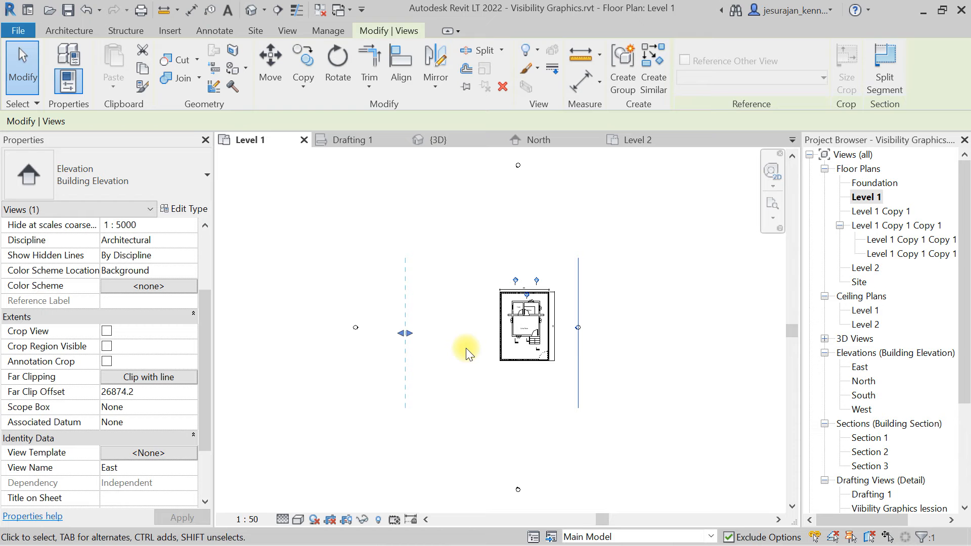
Pull the east elevation's far clip plane in to just beyond the floor plan's west wall, about 13441 mm offset.
{"action": "left_click", "coordinate": [591, 292]}
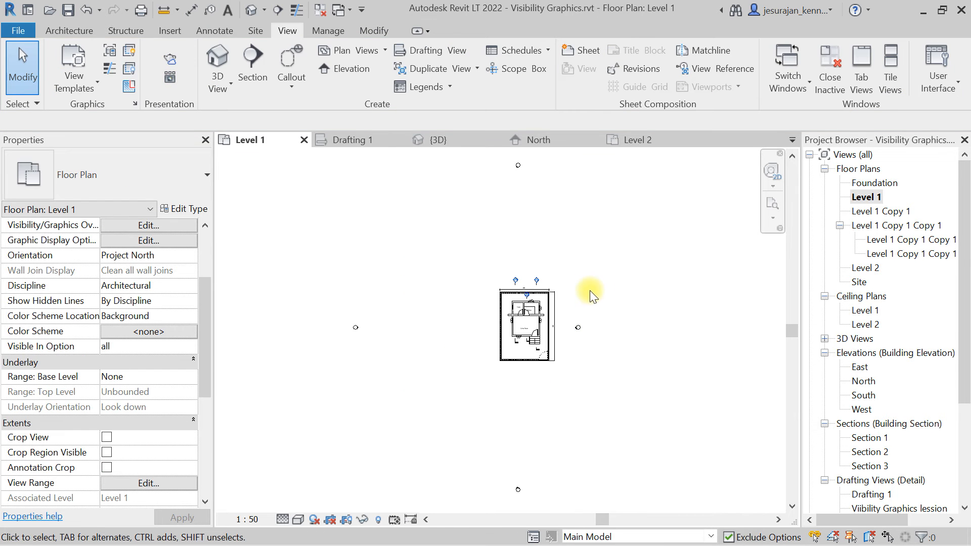
{"action": "left_click", "coordinate": [576, 329]}
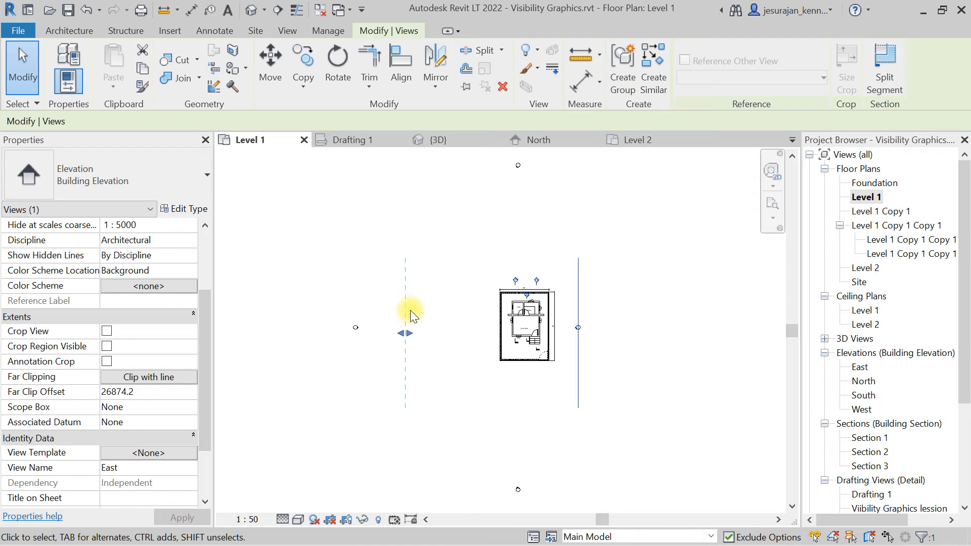
{"action": "scroll", "coordinate": [412, 353], "scroll_direction": "up", "scroll_amount": 2}
{"action": "mouse_move", "coordinate": [402, 331]}
{"action": "left_mouse_down"}
{"action": "mouse_move", "coordinate": [588, 336]}
{"action": "mouse_move", "coordinate": [535, 335]}
{"action": "left_mouse_up"}
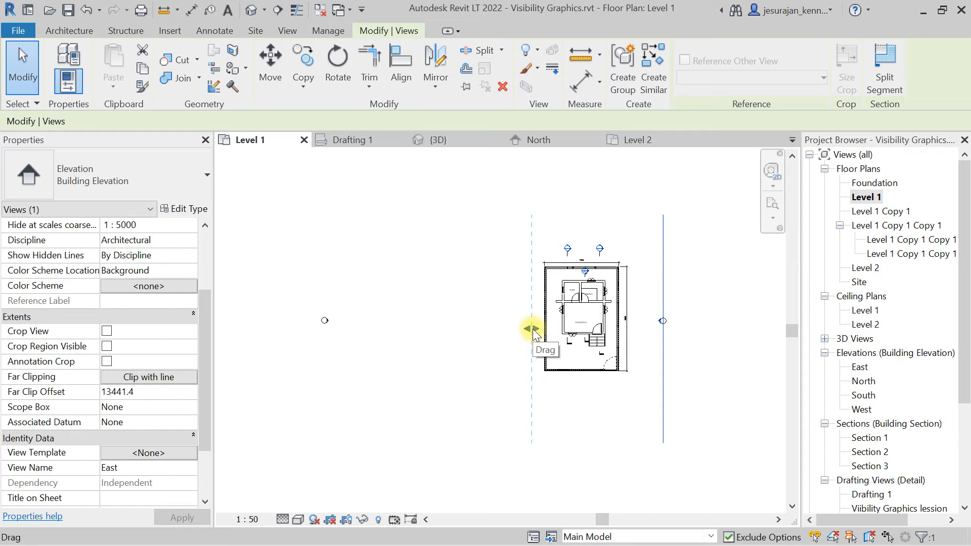
{"action": "left_click", "coordinate": [698, 314]}
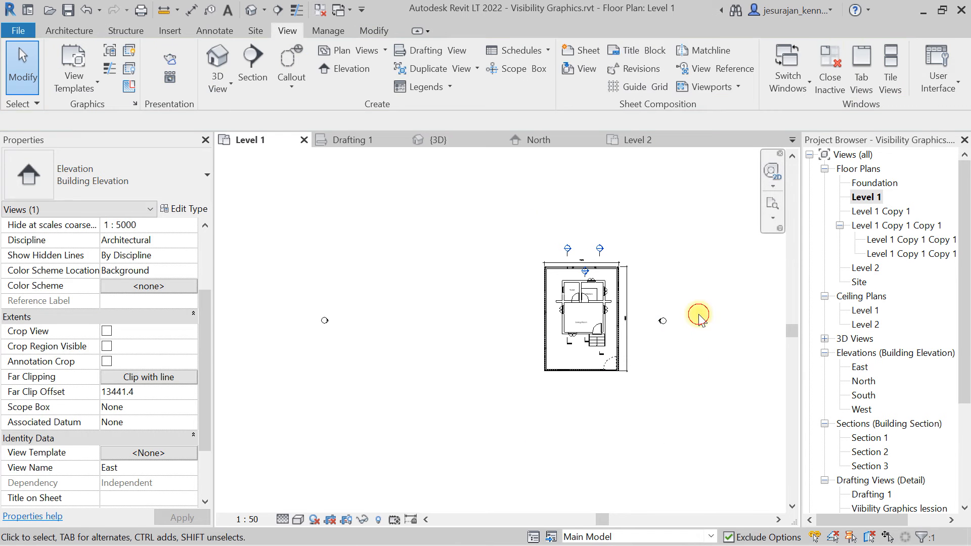
Open the East elevation view from its marker in the Level 1 plan.
{"action": "left_click", "coordinate": [655, 328]}
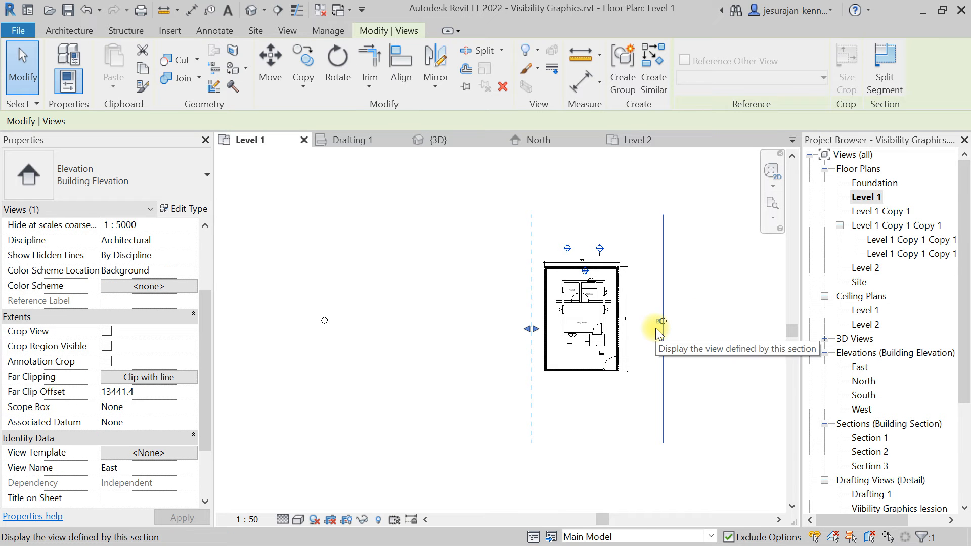
{"action": "scroll", "coordinate": [655, 329], "scroll_direction": "up", "scroll_amount": 2}
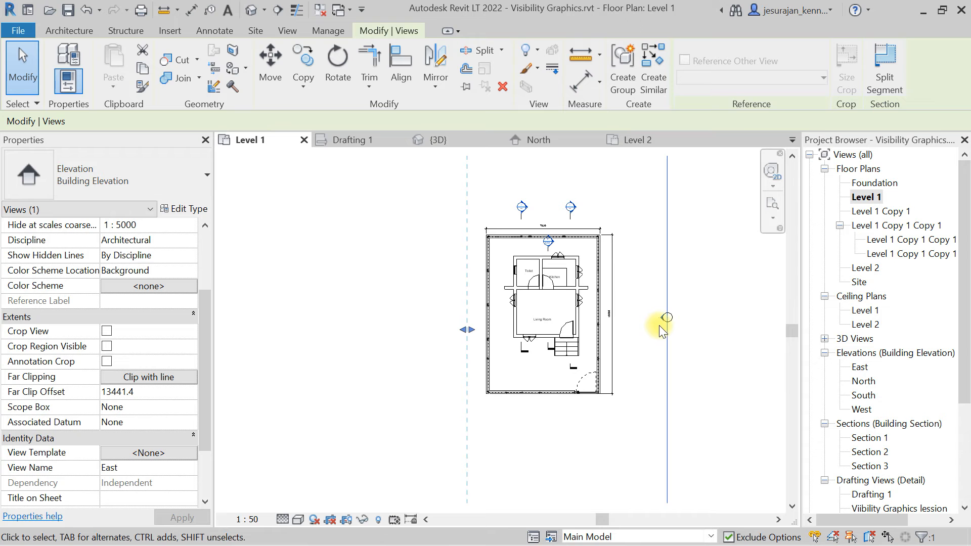
{"action": "right_click", "coordinate": [662, 322]}
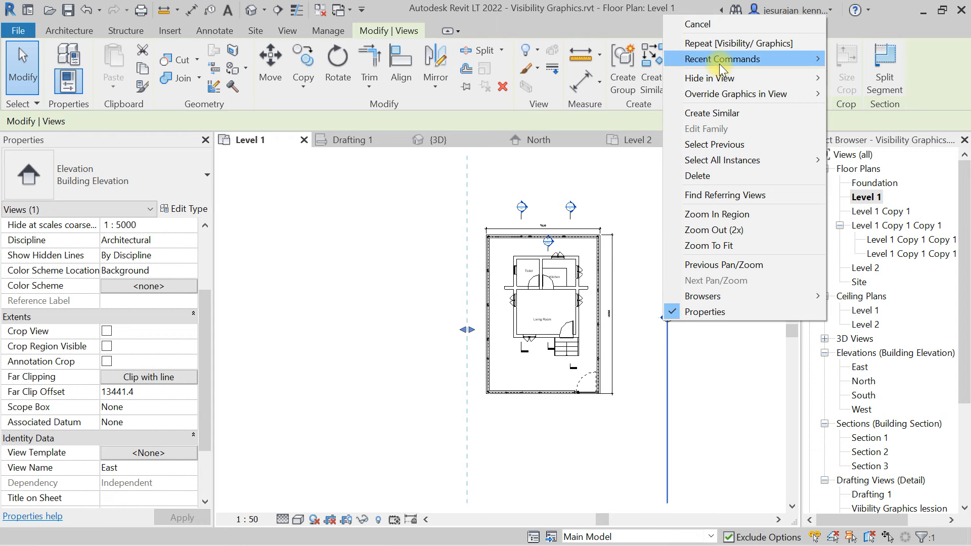
{"action": "left_click", "coordinate": [720, 368]}
{"action": "scroll", "coordinate": [691, 312], "scroll_direction": "up", "scroll_amount": 1}
{"action": "scroll", "coordinate": [687, 312], "scroll_direction": "up", "scroll_amount": 3}
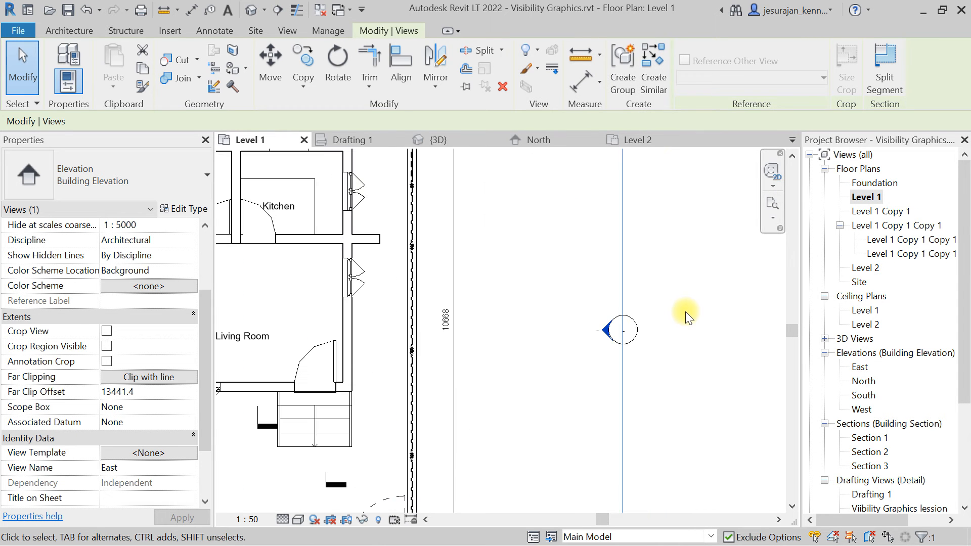
{"action": "left_click", "coordinate": [685, 312]}
{"action": "left_click", "coordinate": [608, 330]}
{"action": "right_click", "coordinate": [610, 334]}
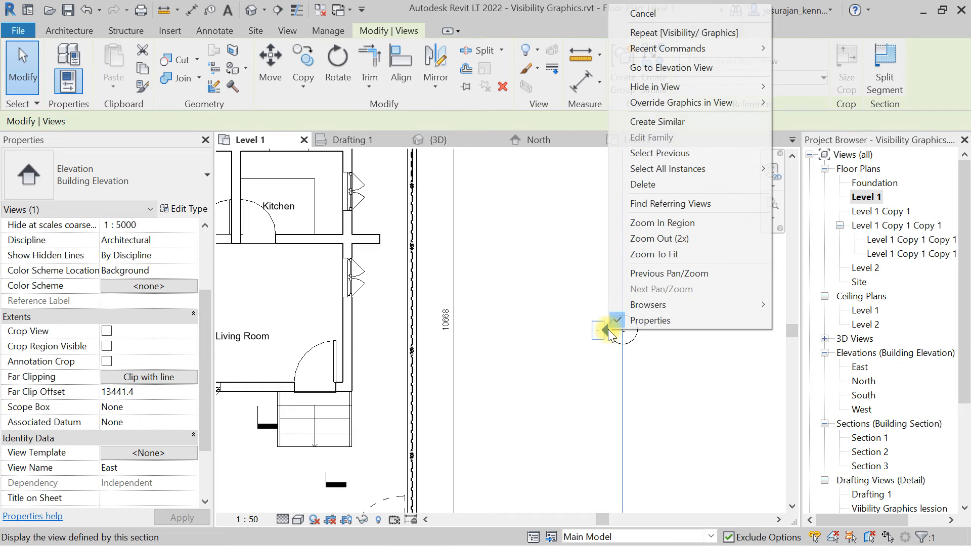
{"action": "left_click", "coordinate": [659, 70]}
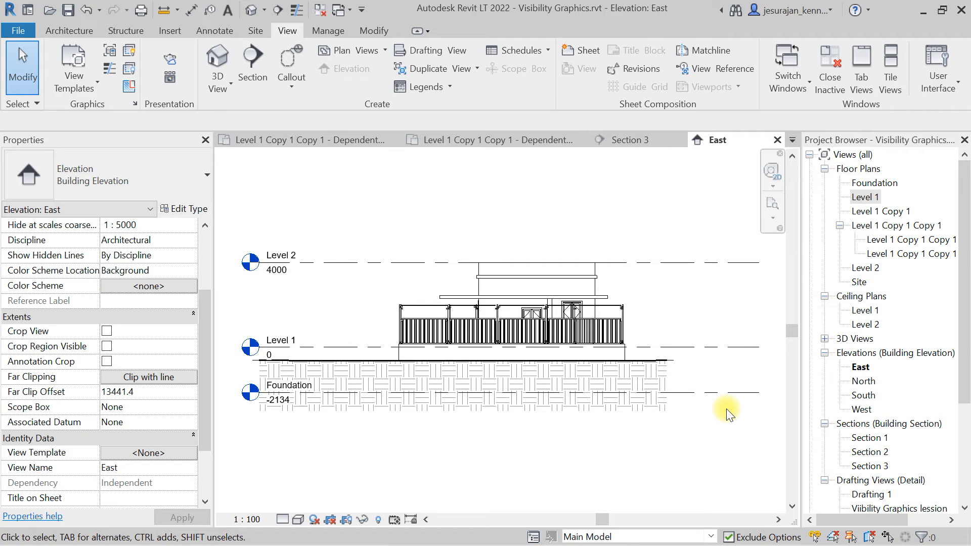
Hide the Levels category in the East elevation view using the Level 2 line.
{"action": "left_click", "coordinate": [373, 263]}
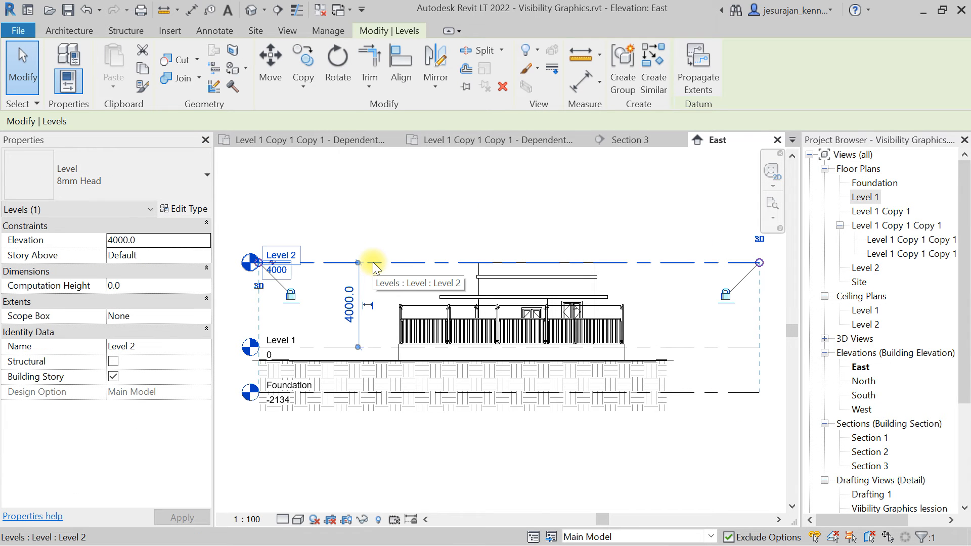
{"action": "right_click", "coordinate": [374, 268]}
{"action": "mouse_move", "coordinate": [435, 303]}
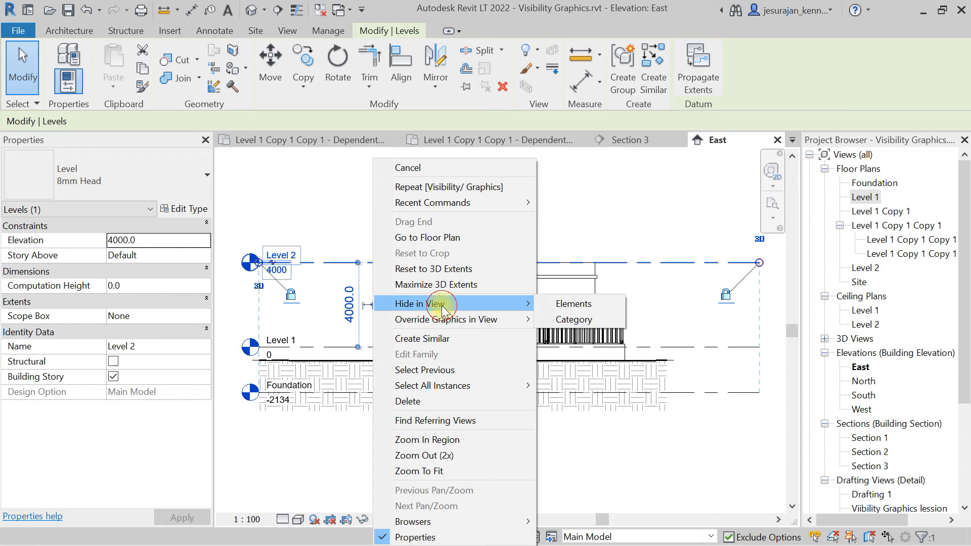
{"action": "left_click", "coordinate": [561, 320]}
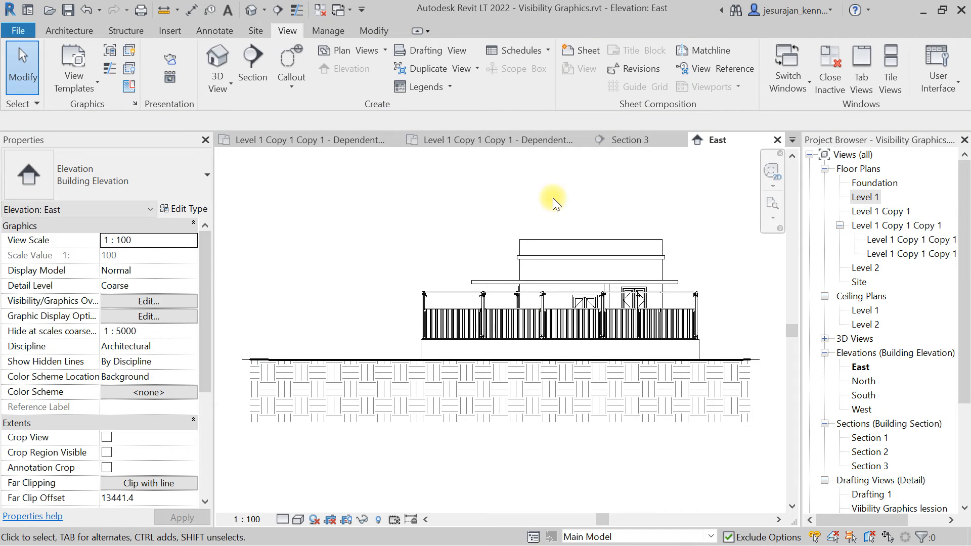
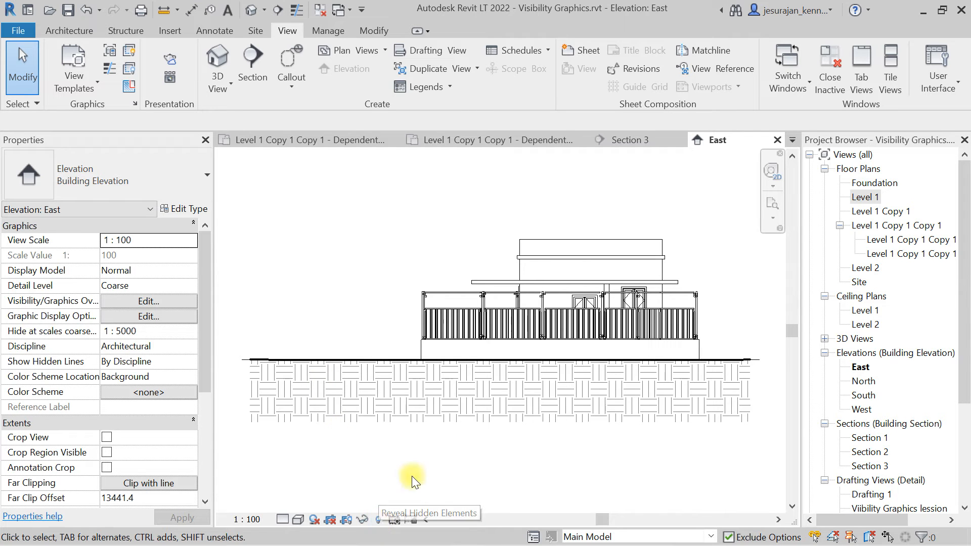
Unhide the Levels category in the East elevation using Reveal Hidden Elements on the Level 2 line.
{"action": "left_click", "coordinate": [377, 520]}
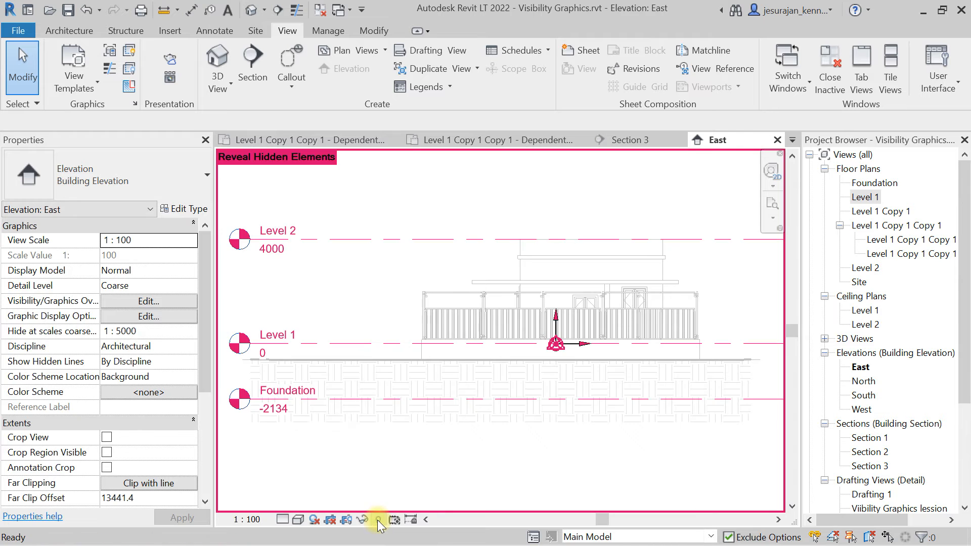
{"action": "left_click", "coordinate": [311, 242]}
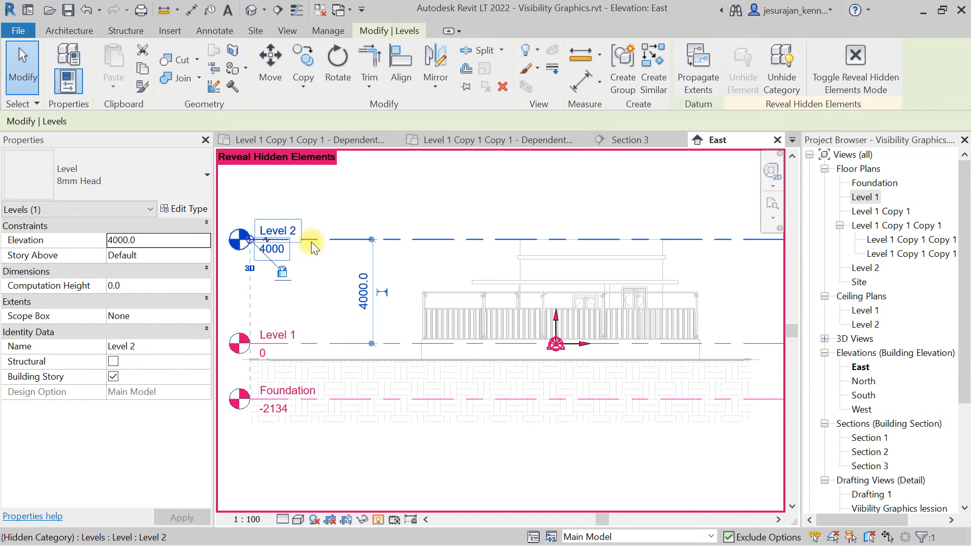
{"action": "left_click", "coordinate": [782, 86]}
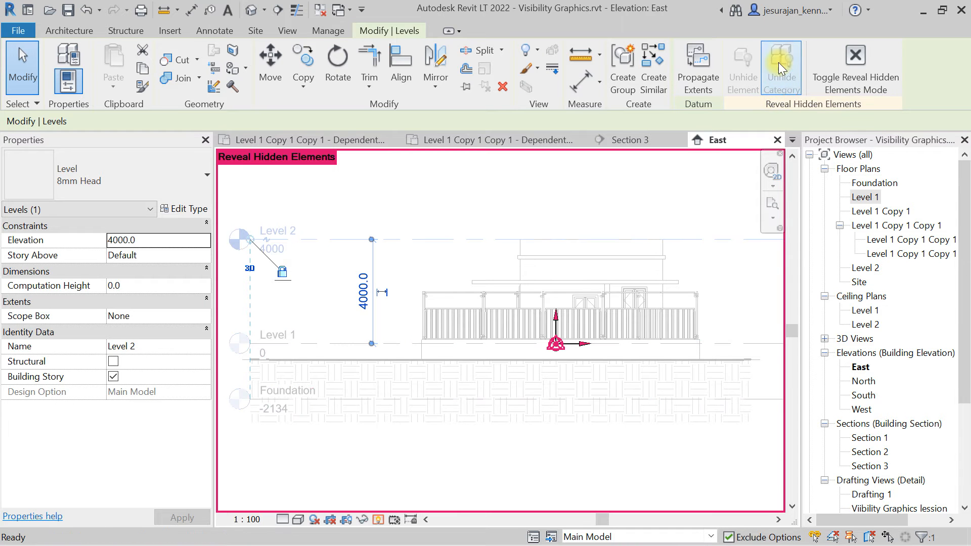
{"action": "left_click", "coordinate": [855, 71]}
{"action": "left_click", "coordinate": [632, 178]}
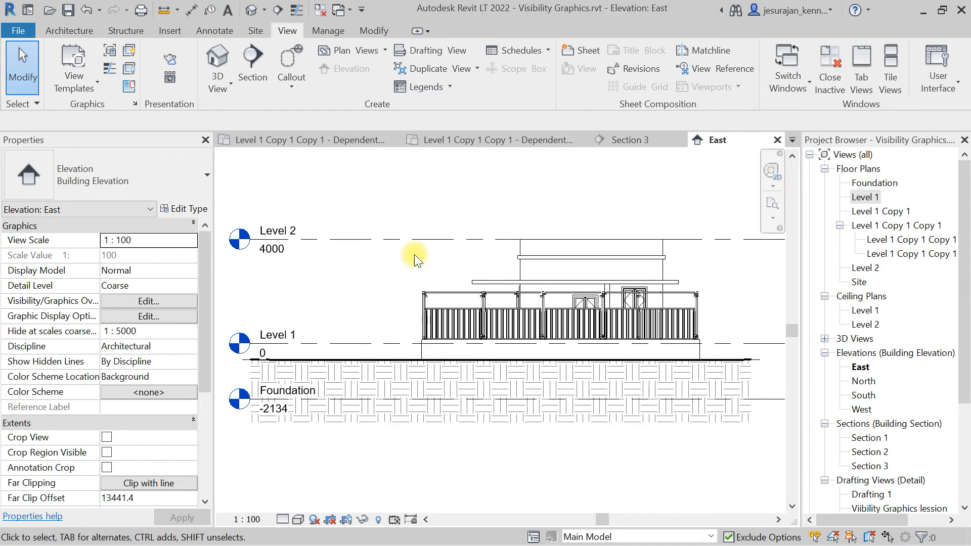
Hide the Foundation level line as an element in the East elevation view.
{"action": "scroll", "coordinate": [414, 260], "scroll_direction": "down", "scroll_amount": 1}
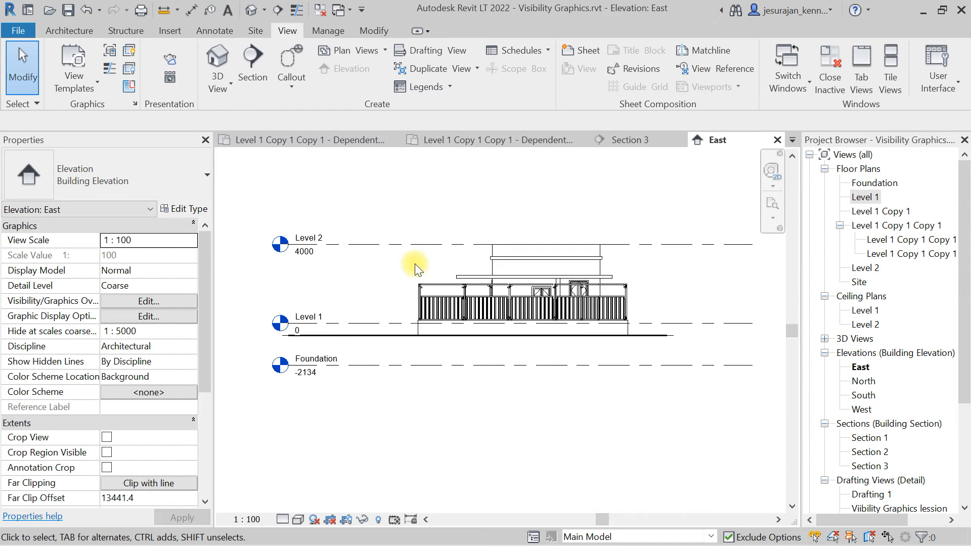
{"action": "left_click", "coordinate": [695, 364]}
{"action": "right_click", "coordinate": [695, 364]}
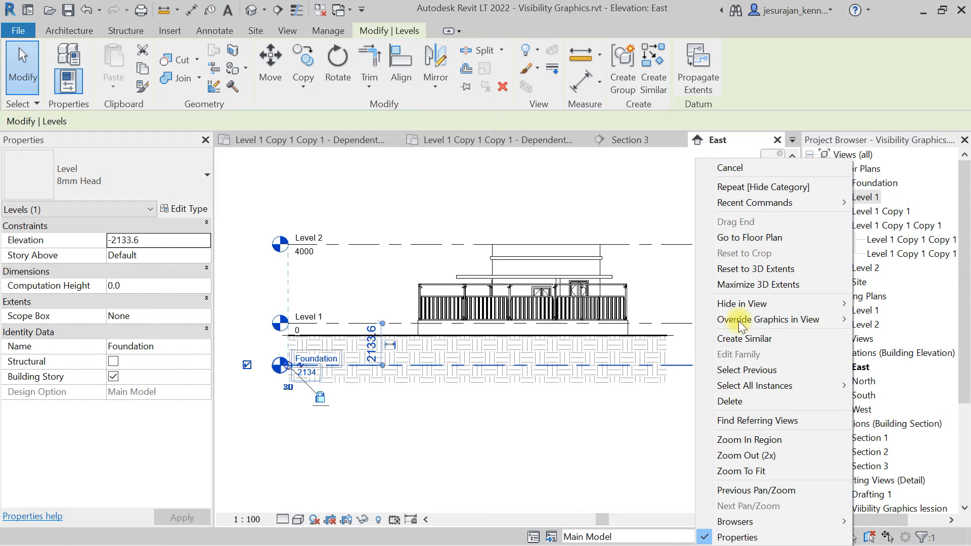
{"action": "mouse_move", "coordinate": [741, 303]}
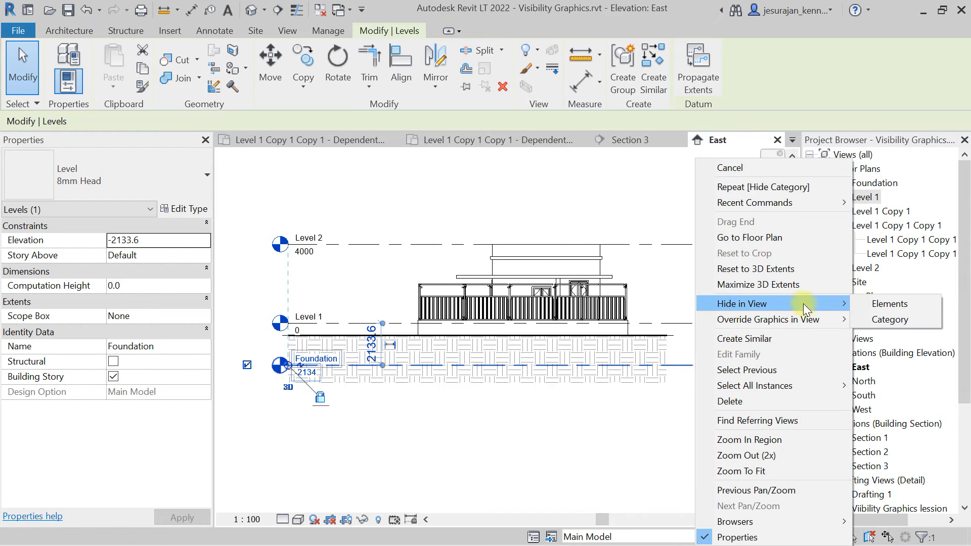
{"action": "left_click", "coordinate": [875, 304]}
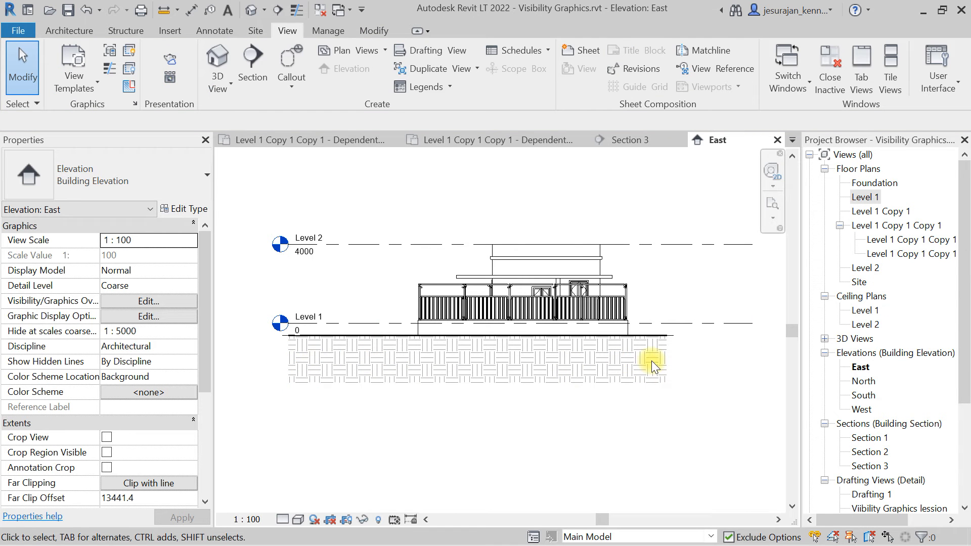
{"action": "scroll", "coordinate": [374, 317], "scroll_direction": "down", "scroll_amount": 2}
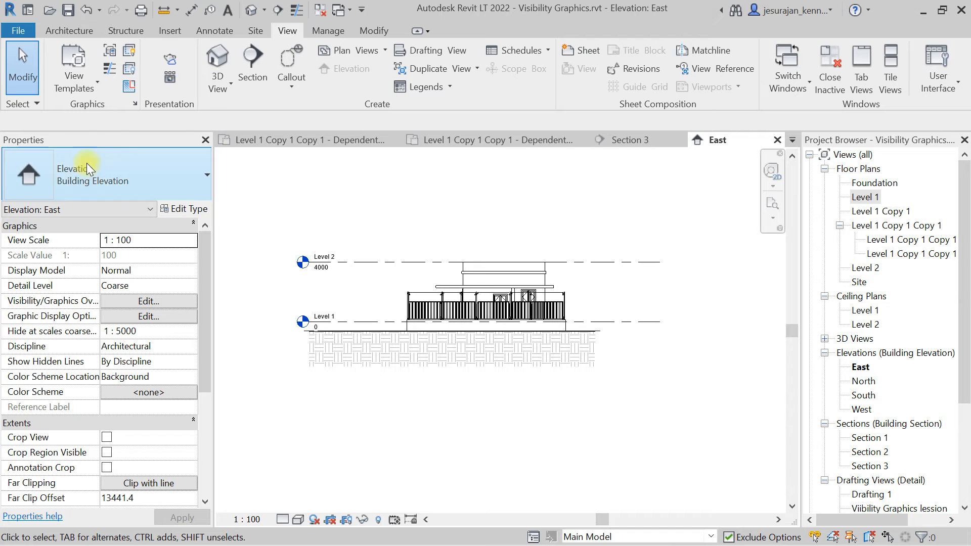
{"action": "scroll", "coordinate": [105, 316], "scroll_direction": "down", "scroll_amount": 3}
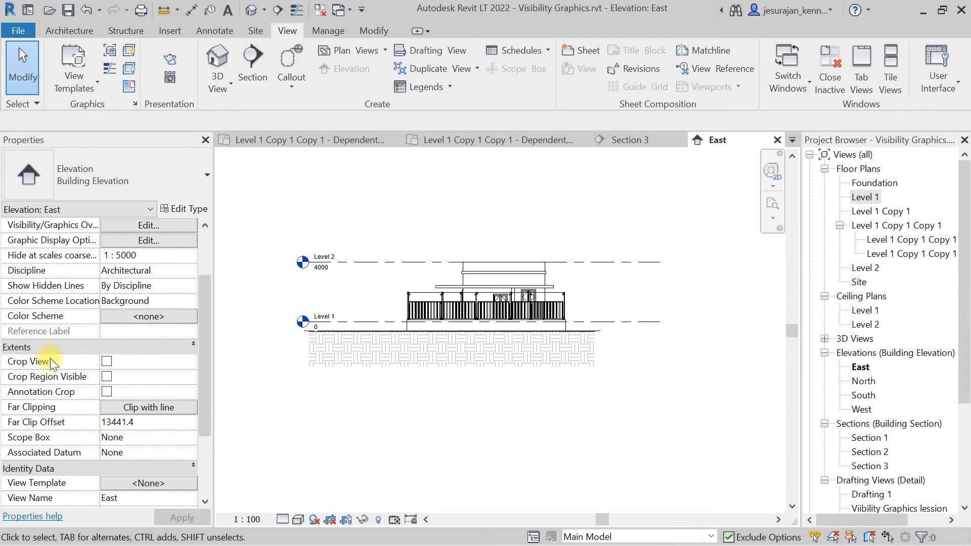
{"action": "scroll", "coordinate": [169, 337], "scroll_direction": "up", "scroll_amount": 3}
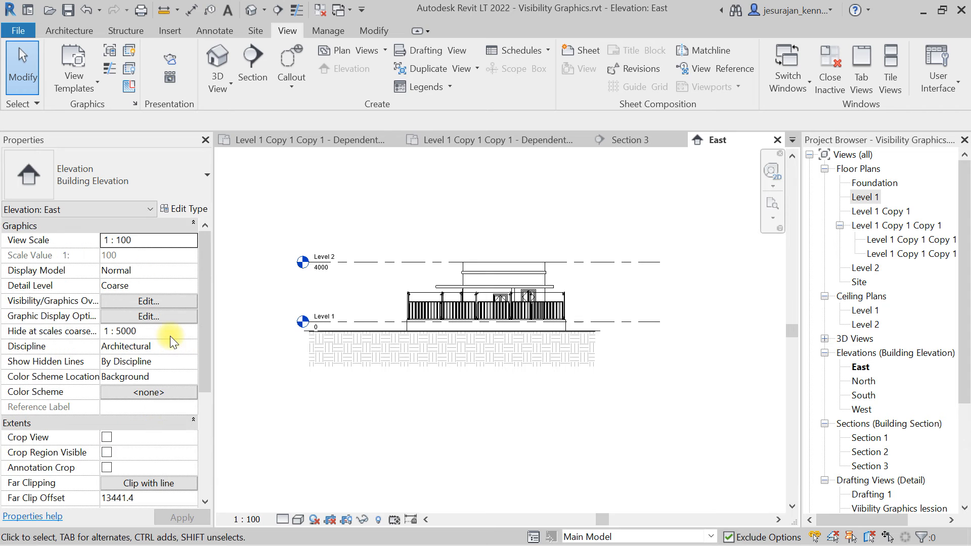
{"action": "left_click", "coordinate": [192, 225]}
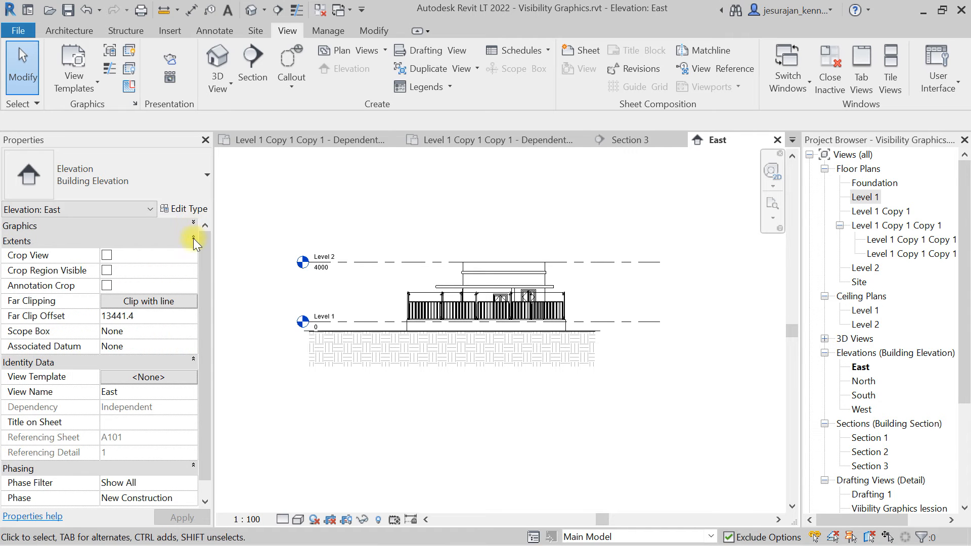
{"action": "left_click", "coordinate": [193, 239]}
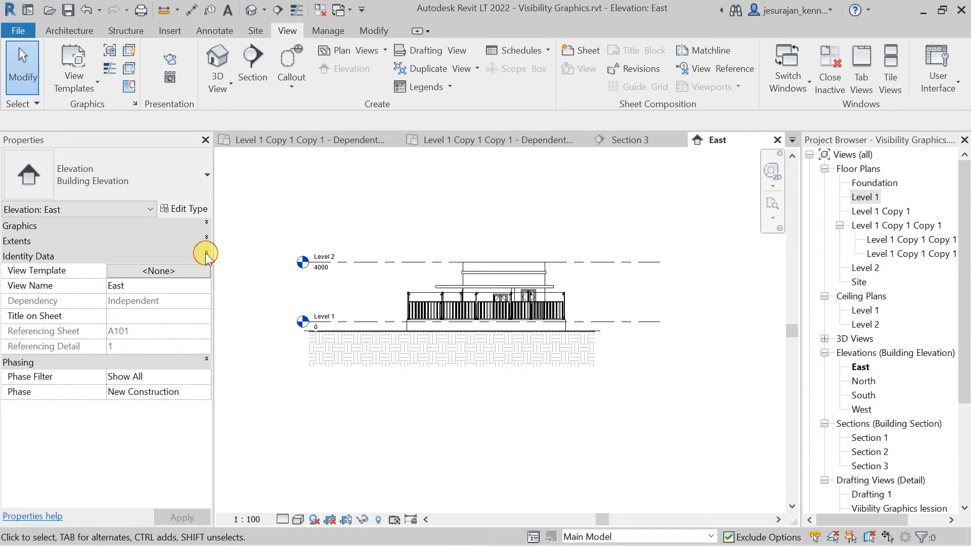
{"action": "left_click", "coordinate": [205, 254]}
{"action": "left_click", "coordinate": [206, 269]}
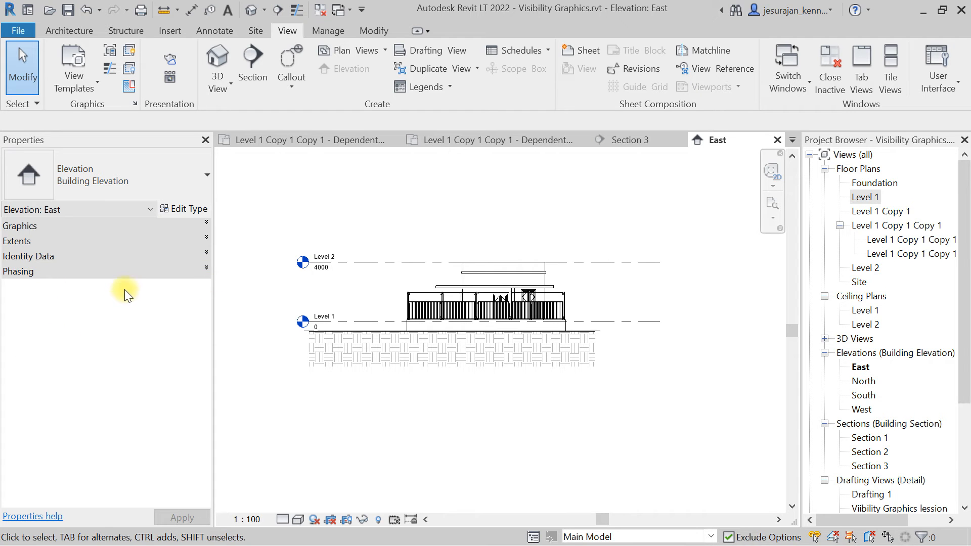
{"action": "left_click", "coordinate": [206, 267]}
{"action": "left_click", "coordinate": [206, 252]}
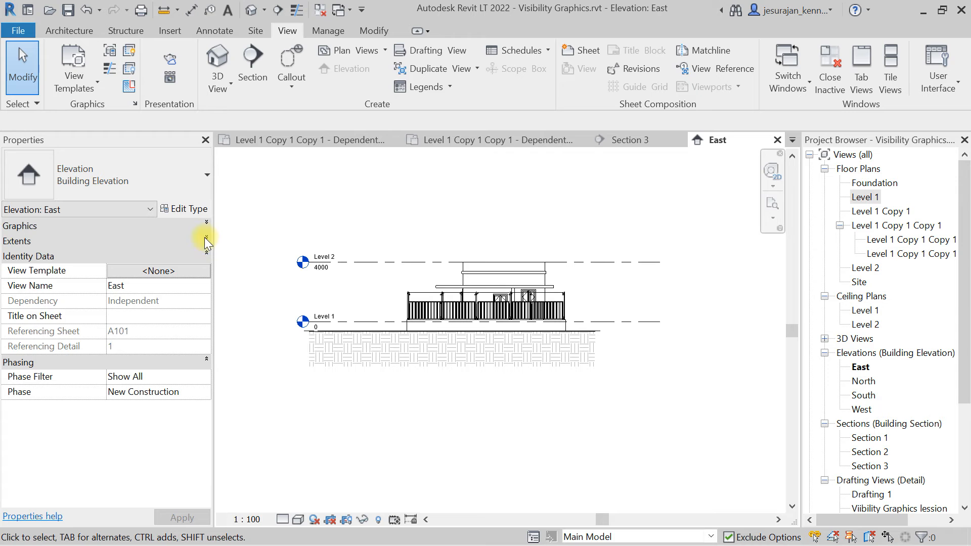
{"action": "left_click", "coordinate": [205, 237]}
{"action": "left_click", "coordinate": [206, 223]}
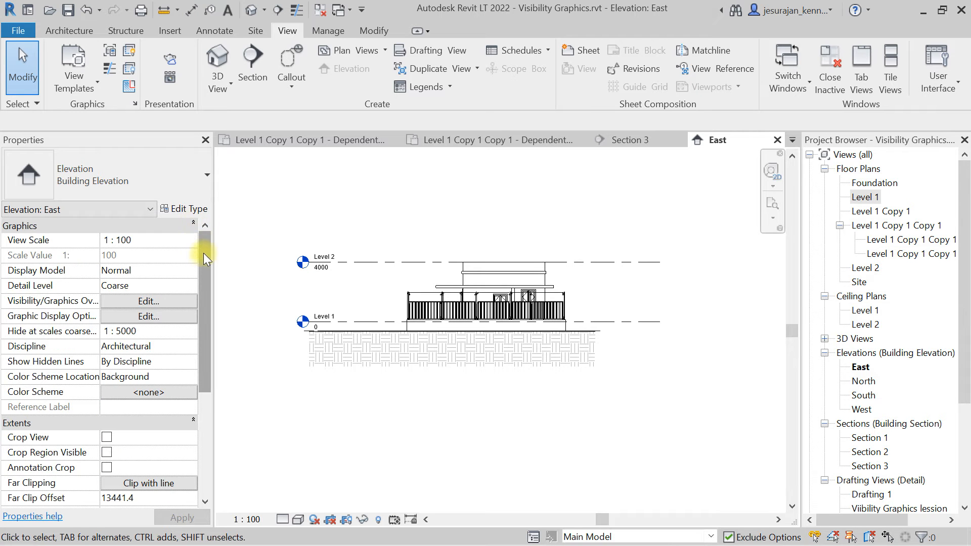
Turn on Crop View and Crop Region Visible for the East elevation.
{"action": "left_click_drag", "start_coordinate": [203, 252], "coordinate": [201, 348]}
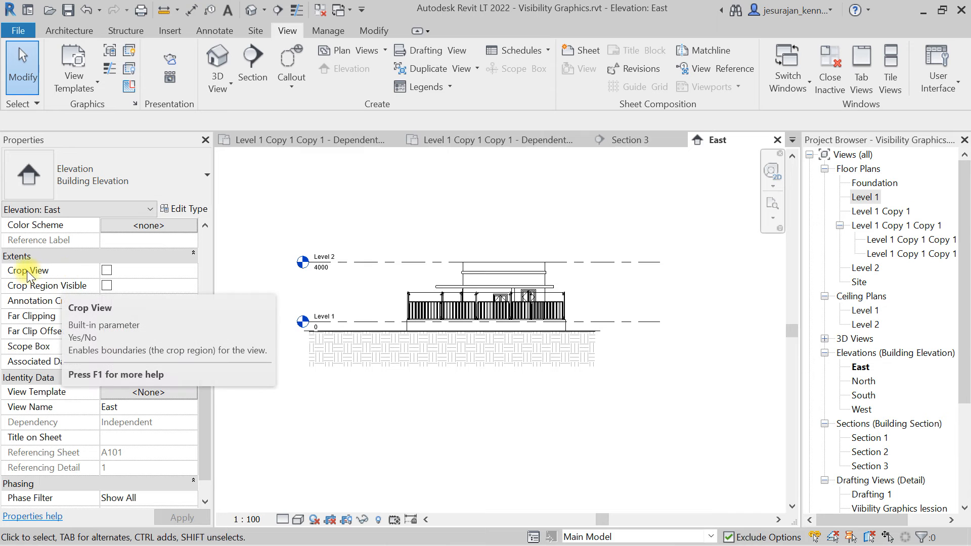
{"action": "left_click", "coordinate": [106, 270]}
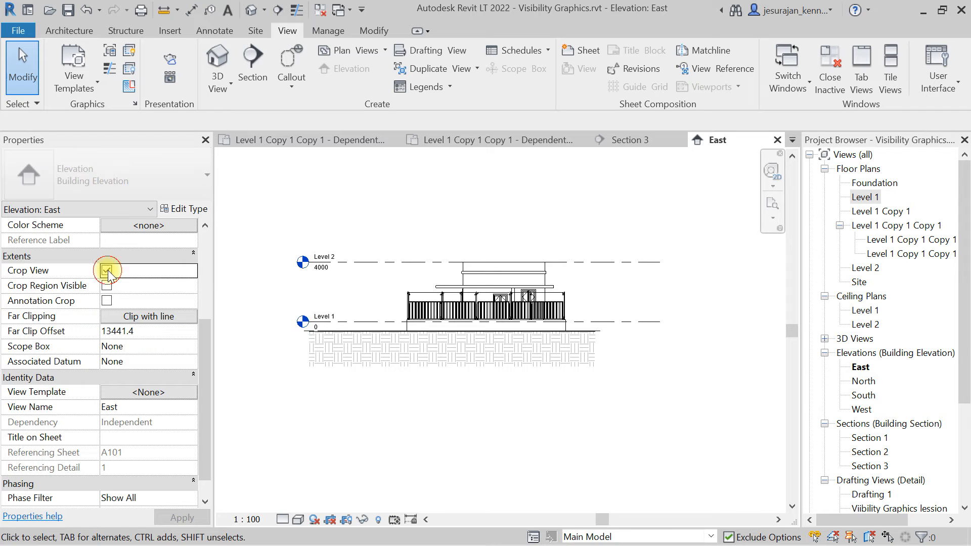
{"action": "left_click", "coordinate": [106, 285]}
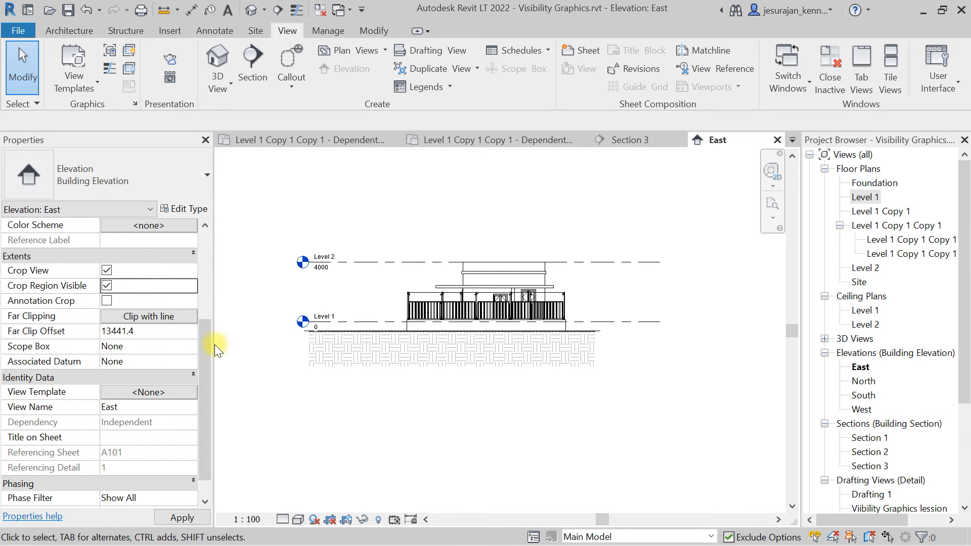
Pull the crop region's left and right edges in to frame just the building in the East elevation.
{"action": "left_click", "coordinate": [695, 331]}
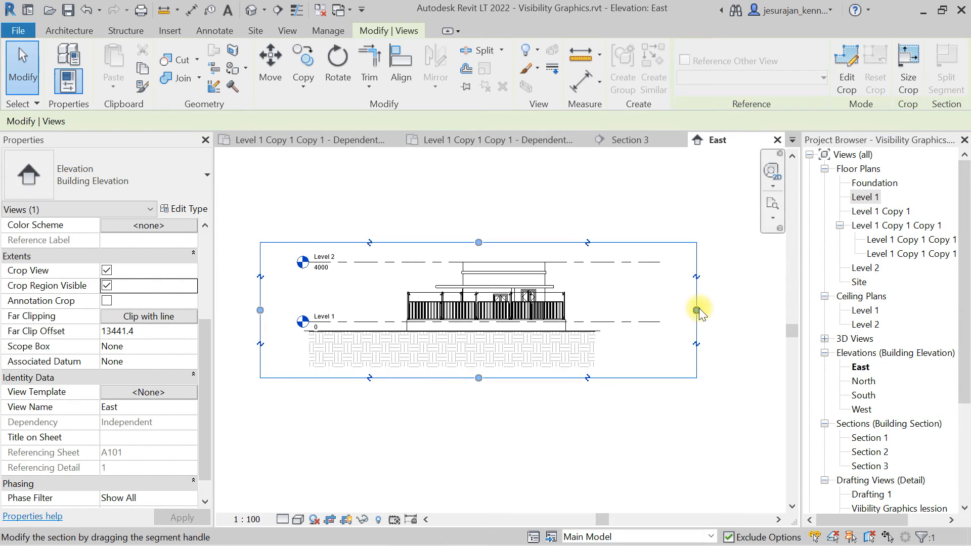
{"action": "left_click_drag", "start_coordinate": [698, 310], "coordinate": [580, 310]}
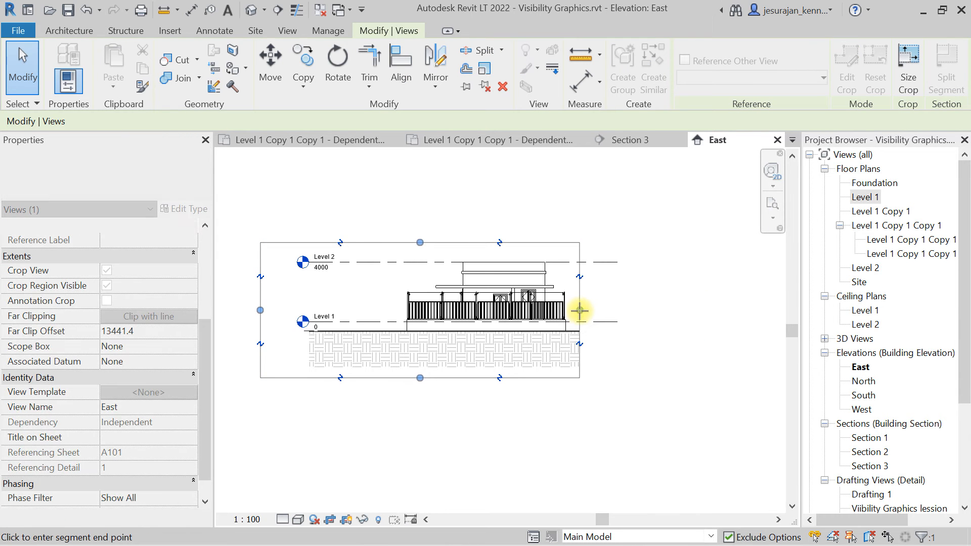
{"action": "left_click_drag", "start_coordinate": [349, 303], "coordinate": [395, 308]}
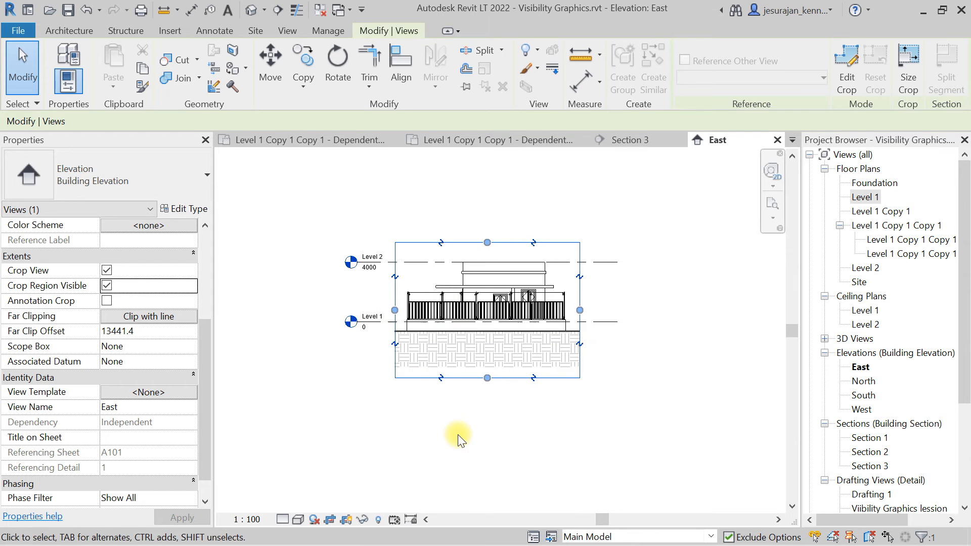
{"action": "left_click", "coordinate": [478, 414]}
Turn off Crop Region Visible for the East elevation and zoom to fit the view.
{"action": "left_click", "coordinate": [107, 286]}
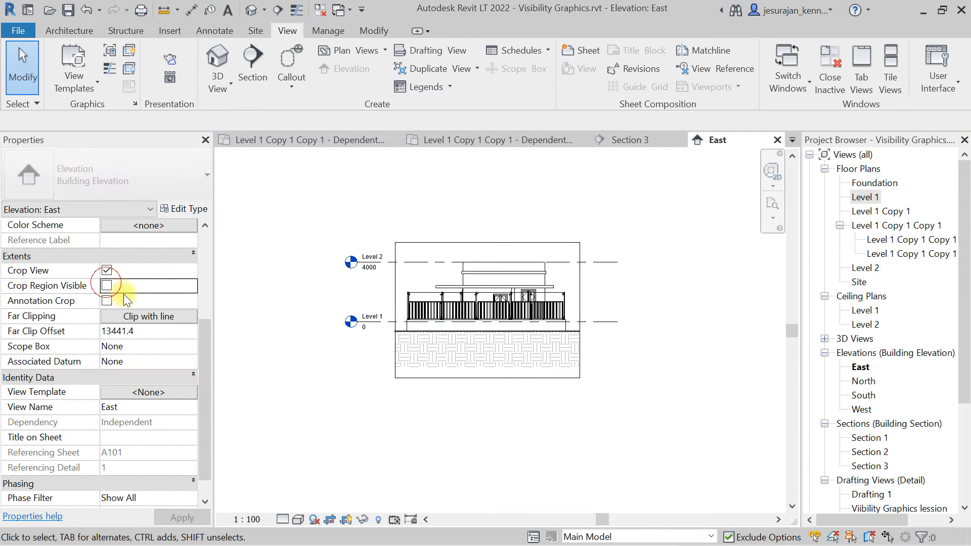
{"action": "key", "text": "z"}
{"action": "key", "text": "f"}
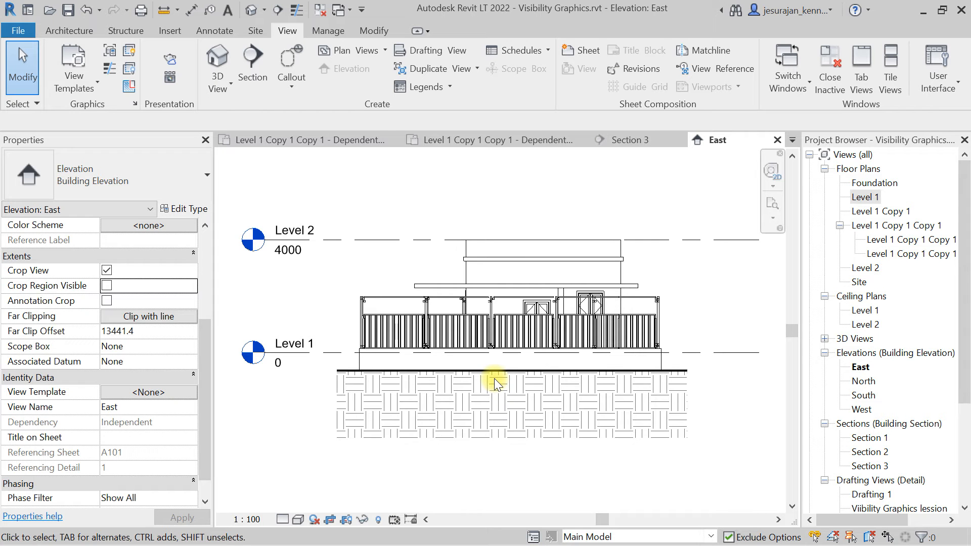
Open sheet A101 from the project browser.
{"action": "left_click_drag", "start_coordinate": [961, 302], "coordinate": [967, 407]}
{"action": "left_click", "coordinate": [889, 438]}
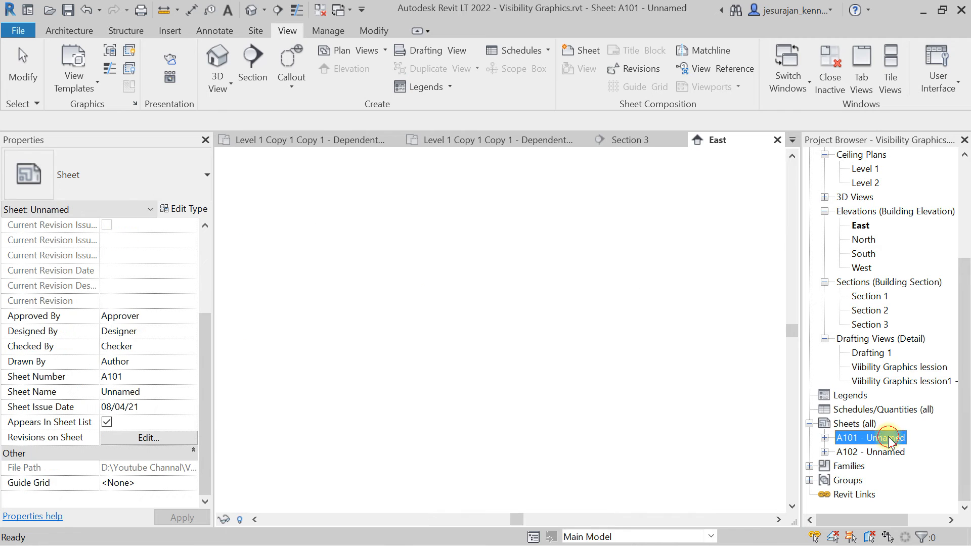
{"action": "double_click", "coordinate": [889, 439]}
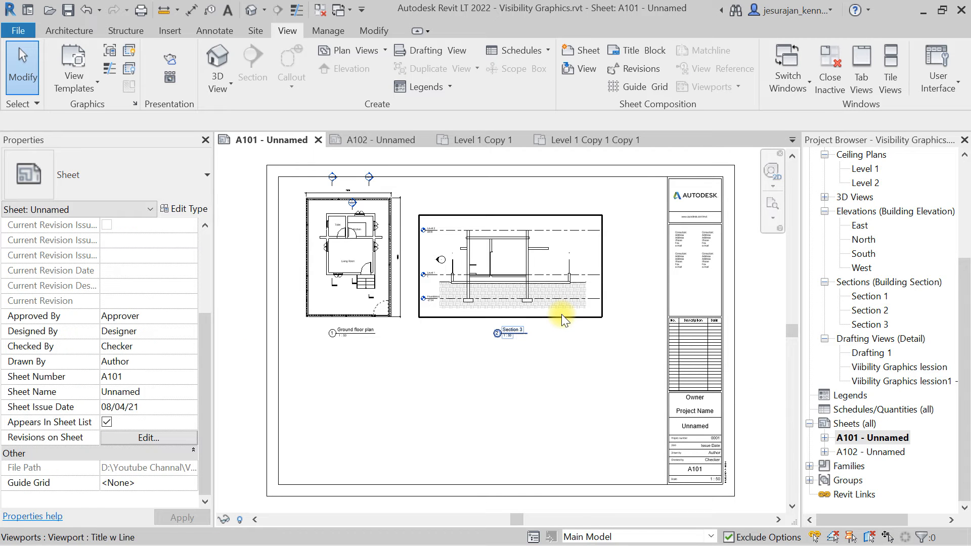
Inspect the East elevation's crop properties from the project browser and from its marker in the Level 1 plan.
{"action": "scroll", "coordinate": [921, 309], "scroll_direction": "up", "scroll_amount": 3}
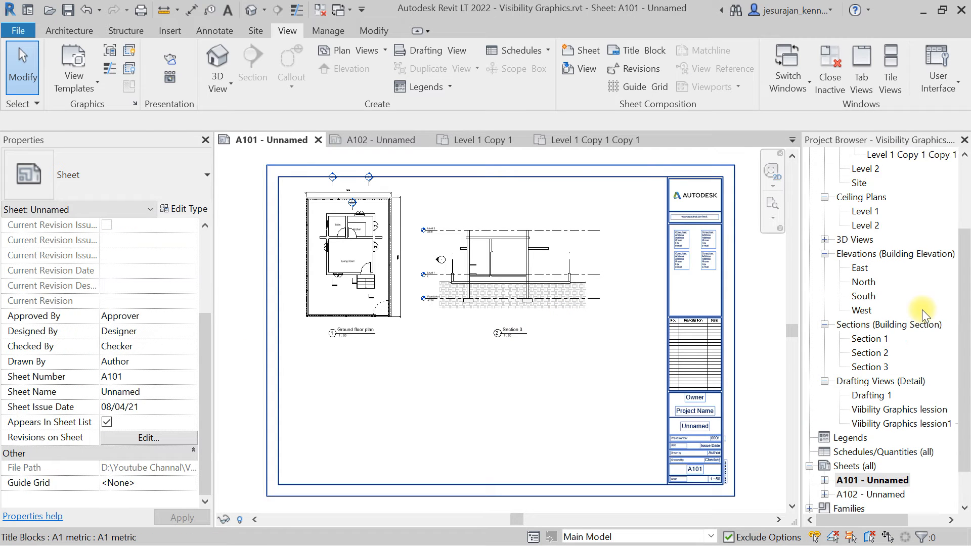
{"action": "left_click", "coordinate": [867, 353]}
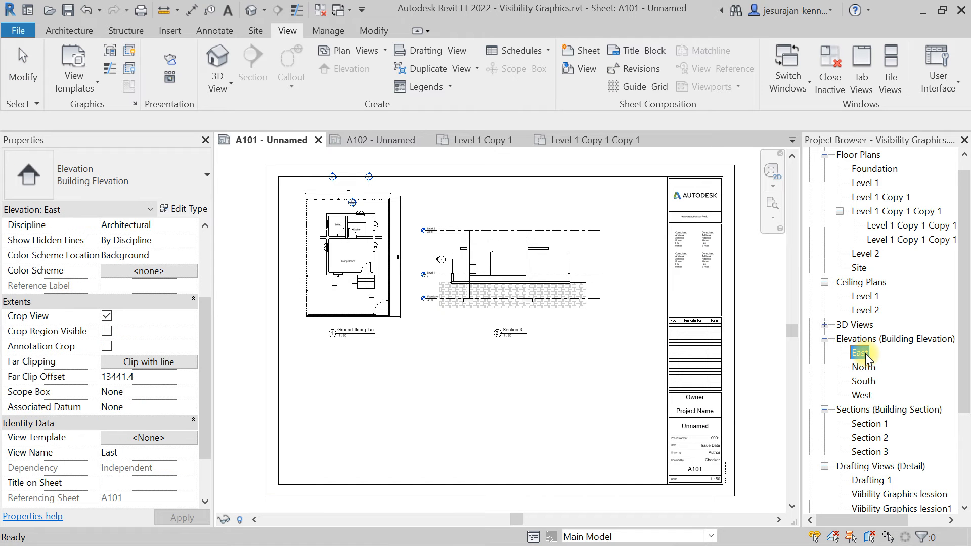
{"action": "scroll", "coordinate": [866, 353], "scroll_direction": "up", "scroll_amount": 1}
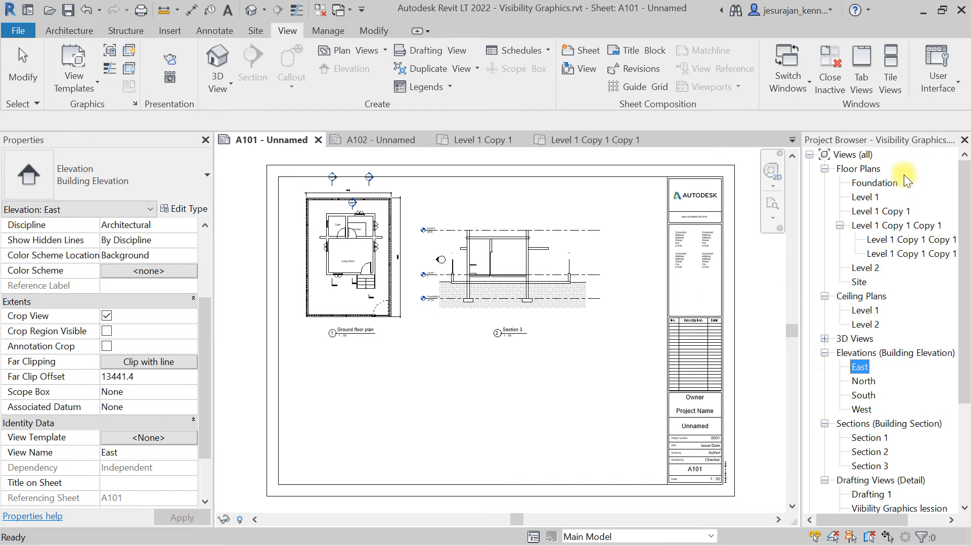
{"action": "double_click", "coordinate": [866, 197]}
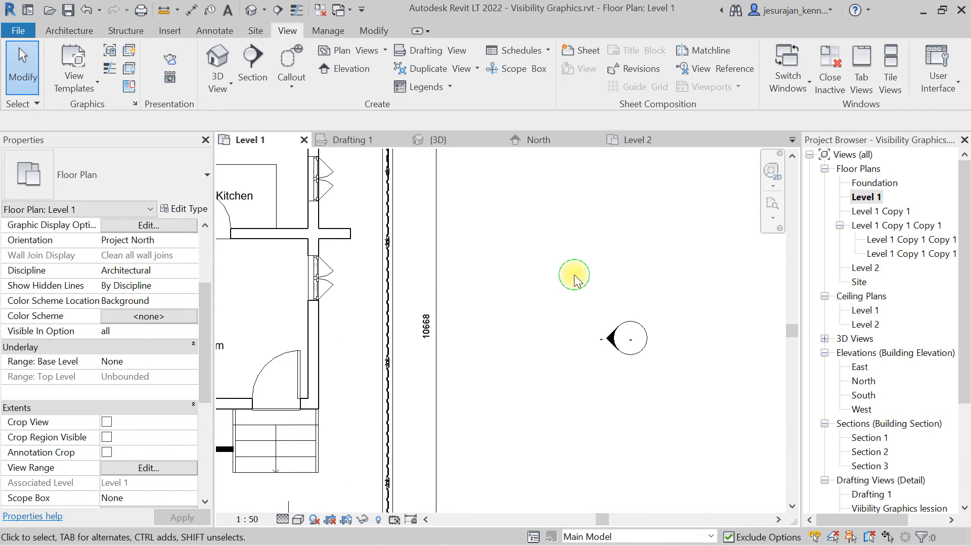
{"action": "scroll", "coordinate": [575, 274], "scroll_direction": "down", "scroll_amount": 4}
{"action": "scroll", "coordinate": [613, 351], "scroll_direction": "up", "scroll_amount": 3}
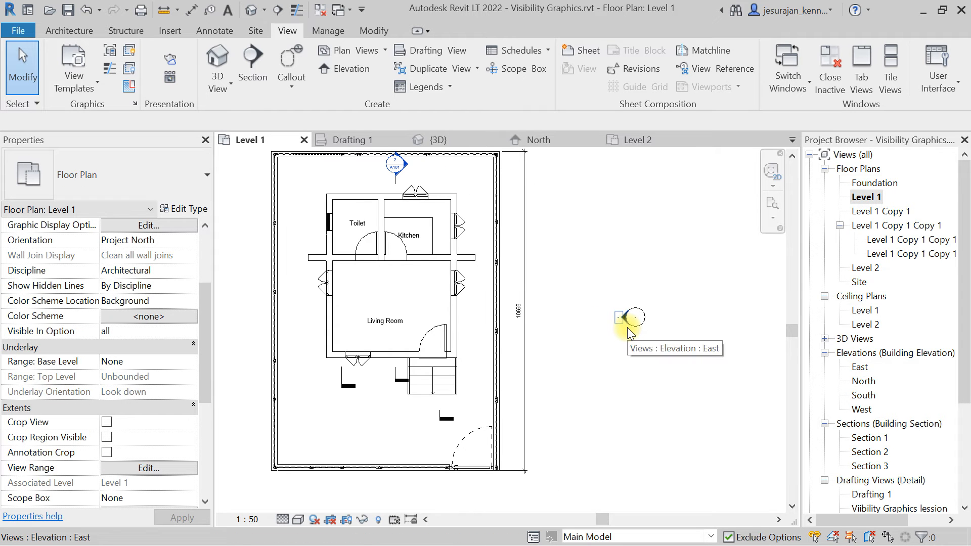
{"action": "left_click", "coordinate": [621, 323]}
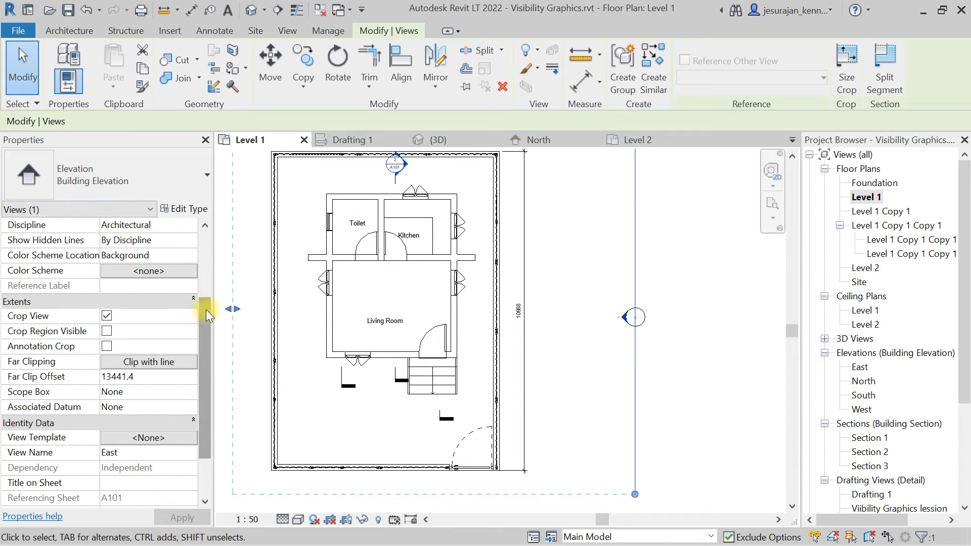
{"action": "left_click_drag", "start_coordinate": [205, 310], "coordinate": [205, 362]}
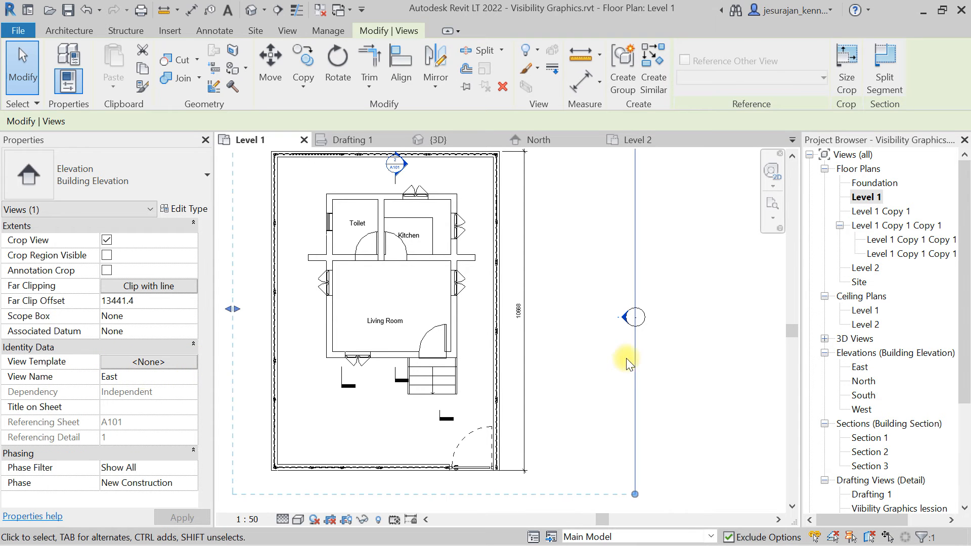
{"action": "left_click", "coordinate": [694, 347]}
Place a new elevation marker below the building's south side in the Level 1 plan, facing the building.
{"action": "scroll", "coordinate": [606, 369], "scroll_direction": "down", "scroll_amount": 2}
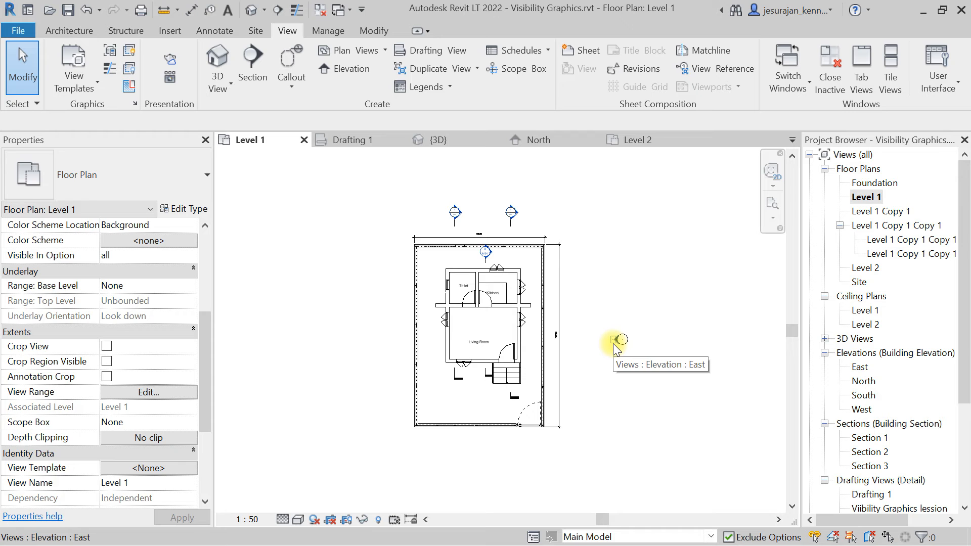
{"action": "left_click", "coordinate": [349, 68]}
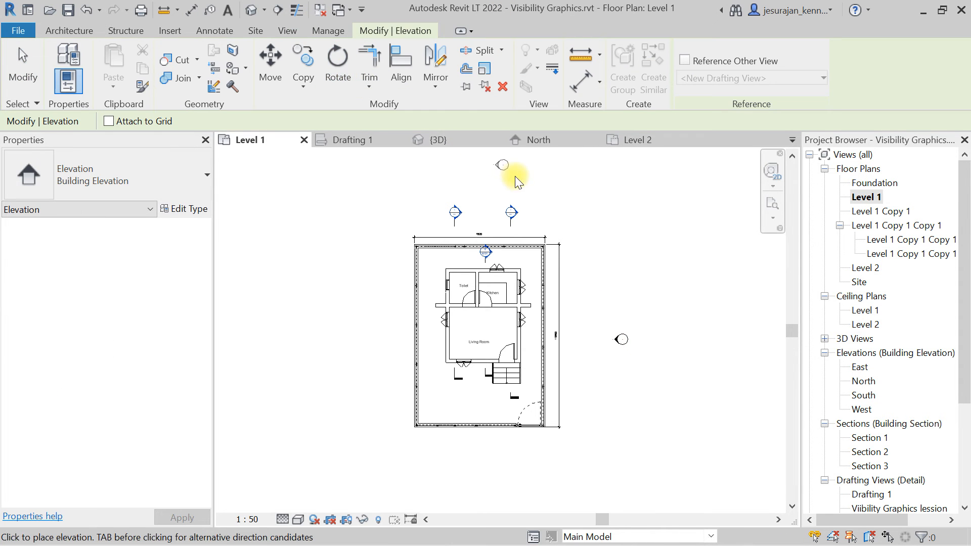
{"action": "scroll", "coordinate": [617, 311], "scroll_direction": "up", "scroll_amount": 1}
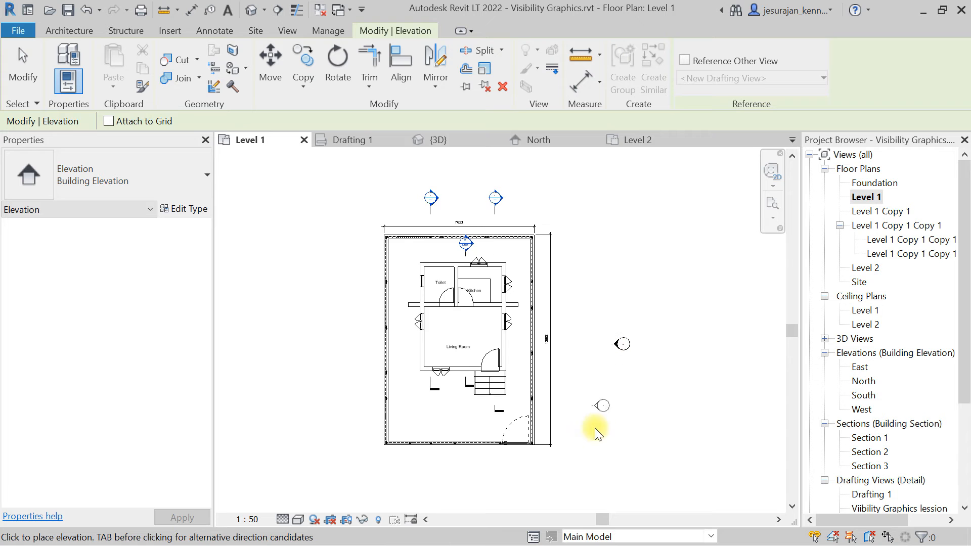
{"action": "scroll", "coordinate": [477, 483], "scroll_direction": "up", "scroll_amount": 1}
{"action": "scroll", "coordinate": [475, 455], "scroll_direction": "up", "scroll_amount": 2}
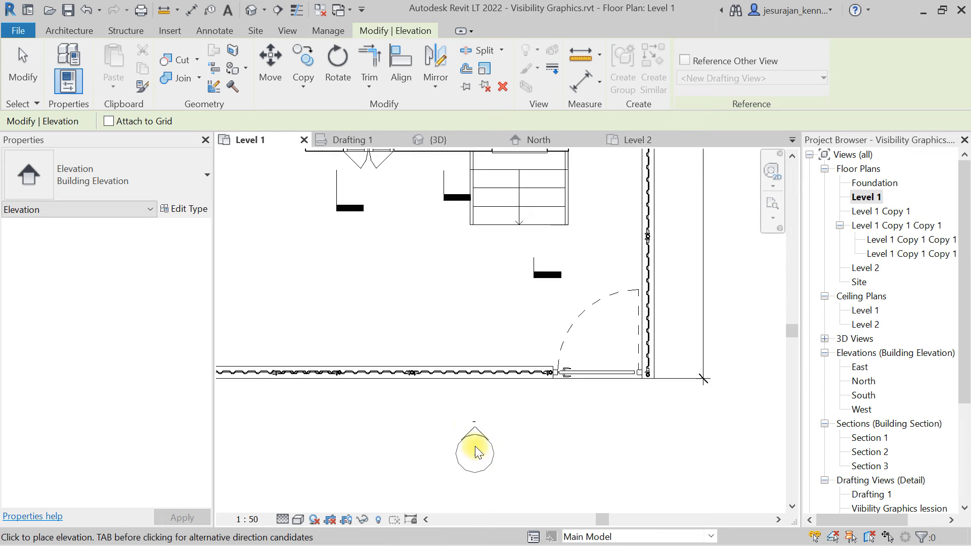
{"action": "scroll", "coordinate": [477, 435], "scroll_direction": "down", "scroll_amount": 1}
{"action": "scroll", "coordinate": [477, 435], "scroll_direction": "down", "scroll_amount": 2}
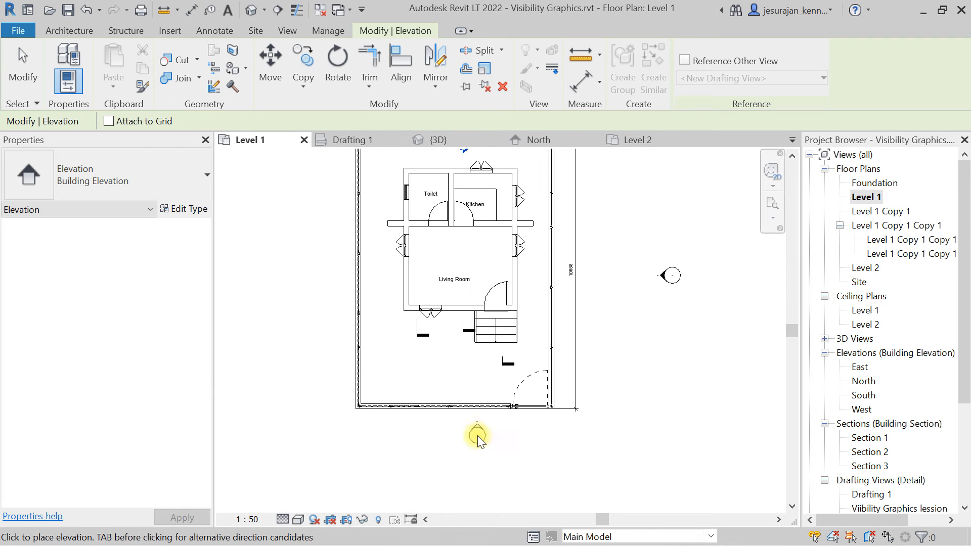
{"action": "scroll", "coordinate": [325, 272], "scroll_direction": "up", "scroll_amount": 3}
{"action": "scroll", "coordinate": [323, 269], "scroll_direction": "up", "scroll_amount": 1}
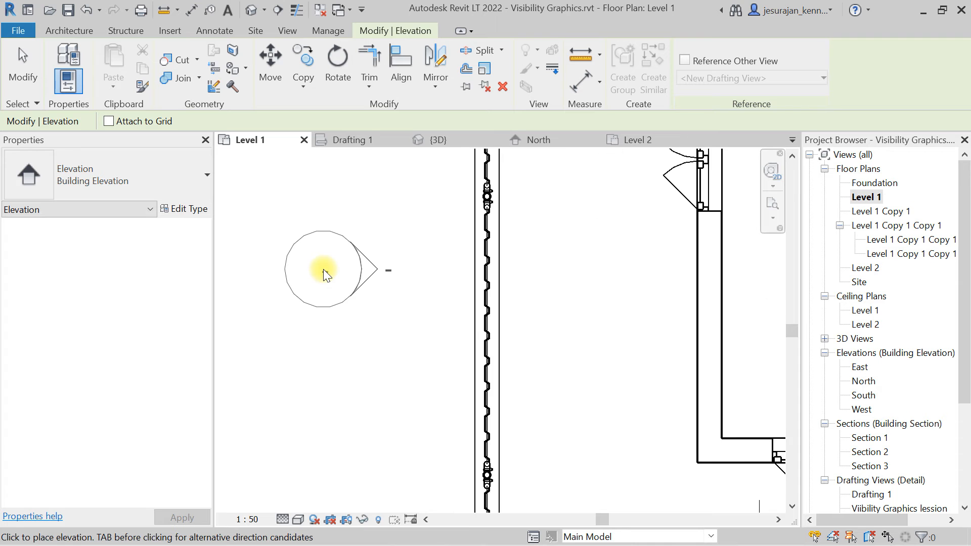
{"action": "scroll", "coordinate": [323, 269], "scroll_direction": "down", "scroll_amount": 4}
{"action": "scroll", "coordinate": [632, 245], "scroll_direction": "up", "scroll_amount": 3}
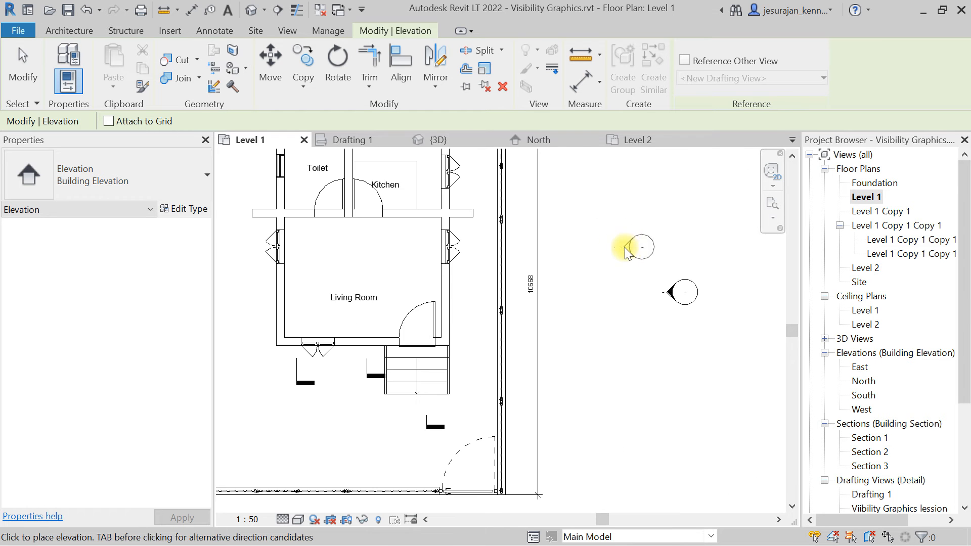
{"action": "scroll", "coordinate": [609, 303], "scroll_direction": "down", "scroll_amount": 4}
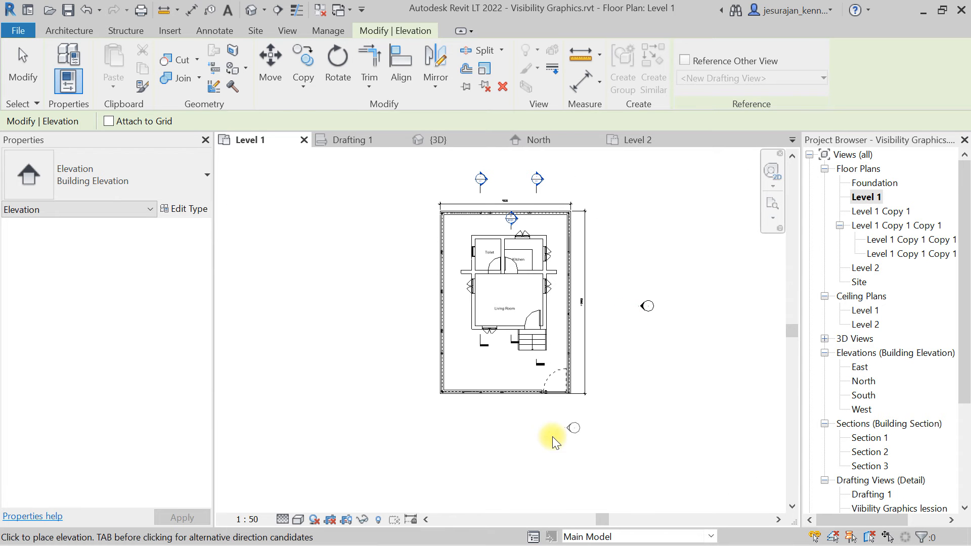
{"action": "scroll", "coordinate": [512, 431], "scroll_direction": "up", "scroll_amount": 3}
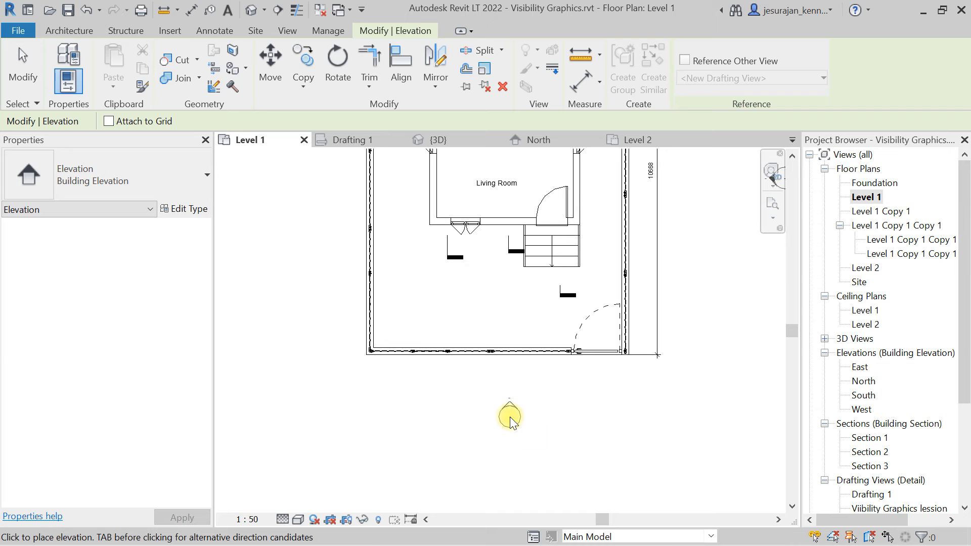
{"action": "left_click", "coordinate": [507, 412]}
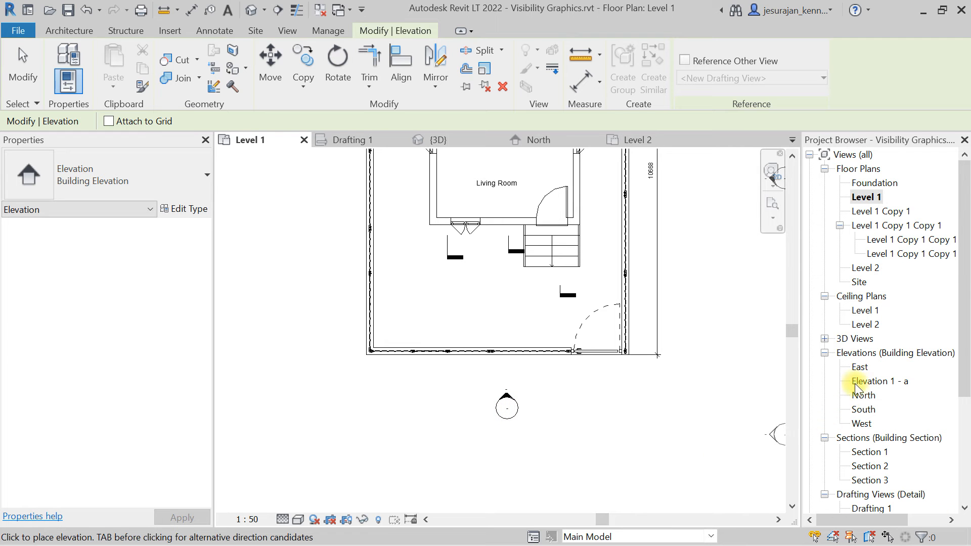
Select the new elevation marker and extend its far clip boundary past the building's far side.
{"action": "left_click", "coordinate": [874, 383]}
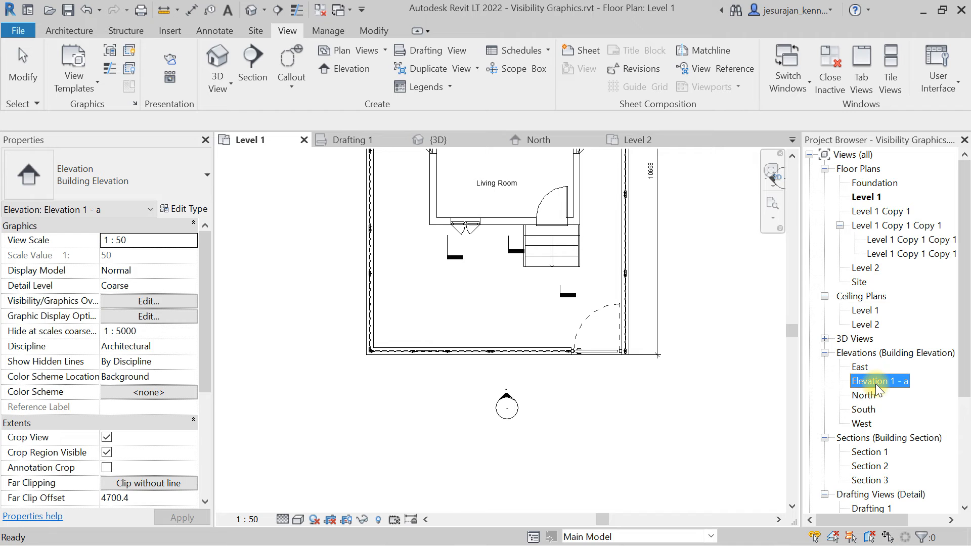
{"action": "left_click", "coordinate": [562, 395]}
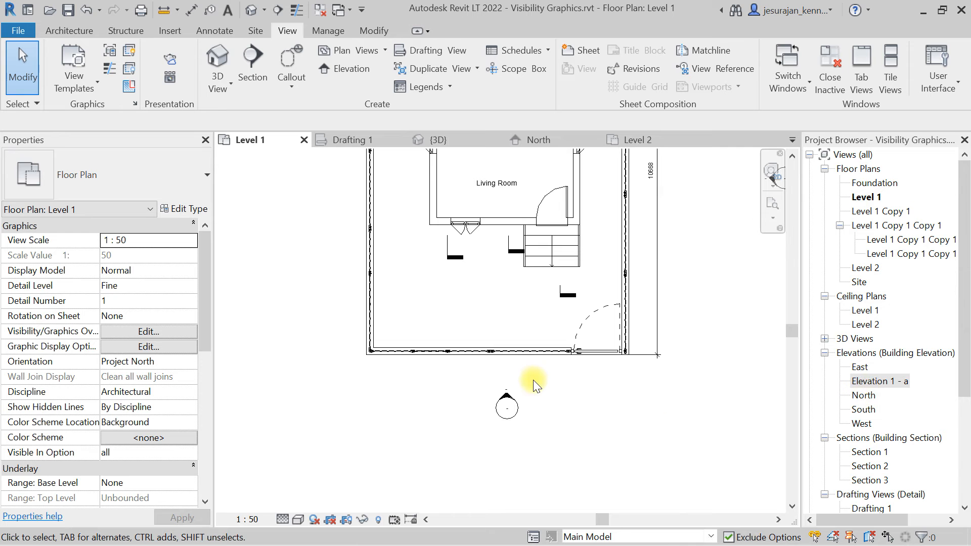
{"action": "key", "text": "Escape"}
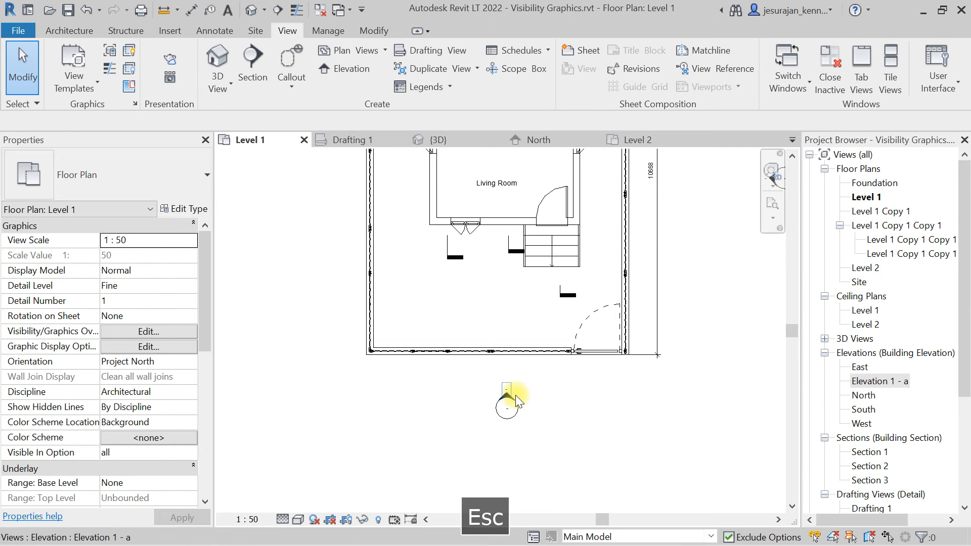
{"action": "left_click", "coordinate": [513, 396]}
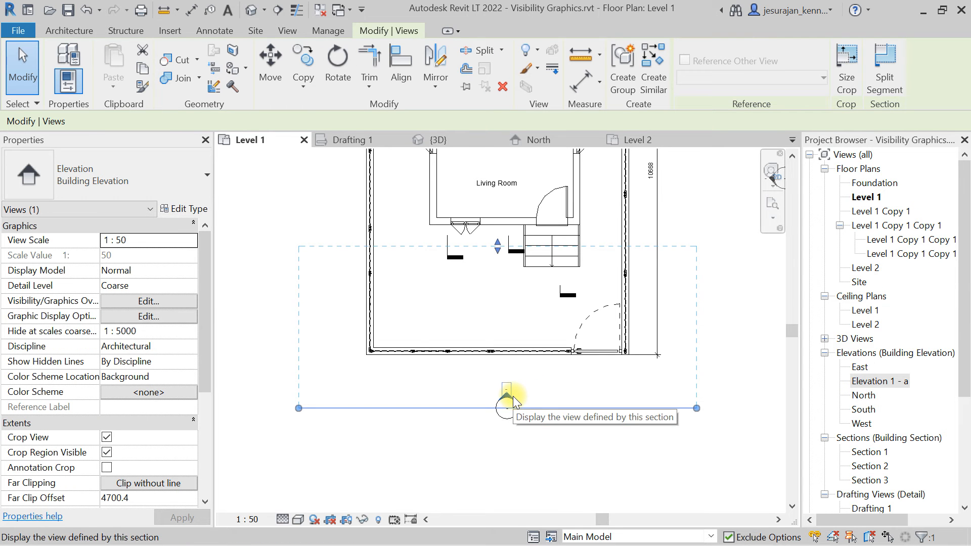
{"action": "scroll", "coordinate": [513, 396], "scroll_direction": "down", "scroll_amount": 3}
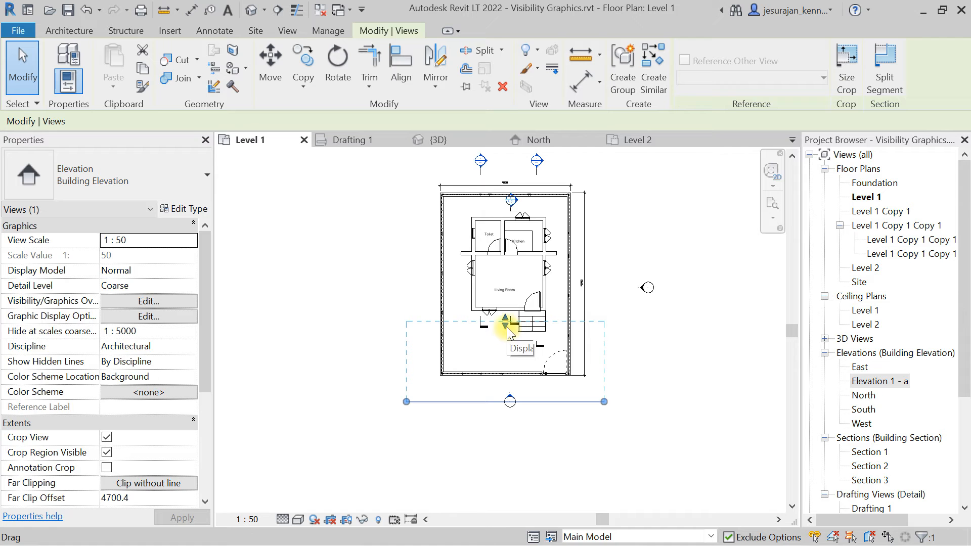
{"action": "left_click_drag", "start_coordinate": [505, 324], "coordinate": [505, 177]}
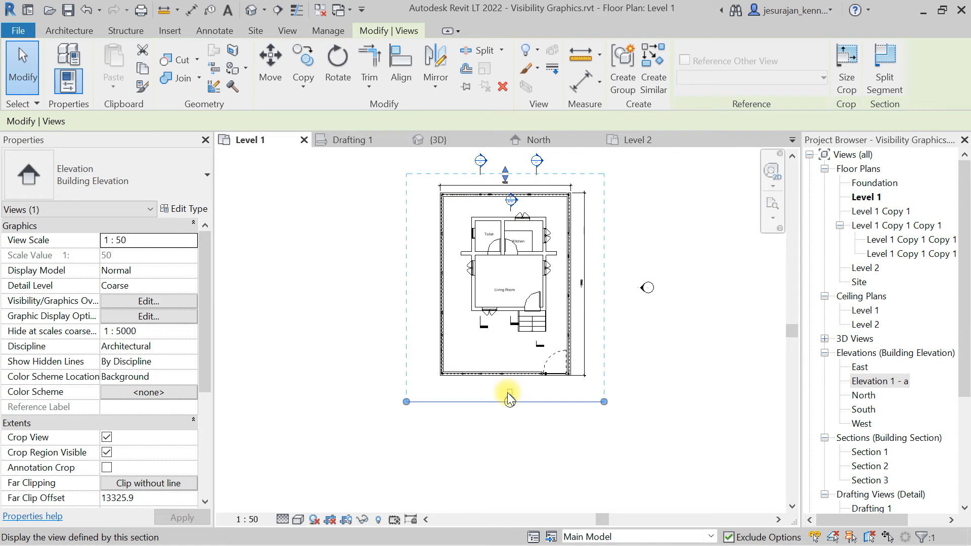
Open the Elevation 1 - a view and hide the Sections category in it.
{"action": "right_click", "coordinate": [509, 397]}
{"action": "left_click", "coordinate": [581, 135]}
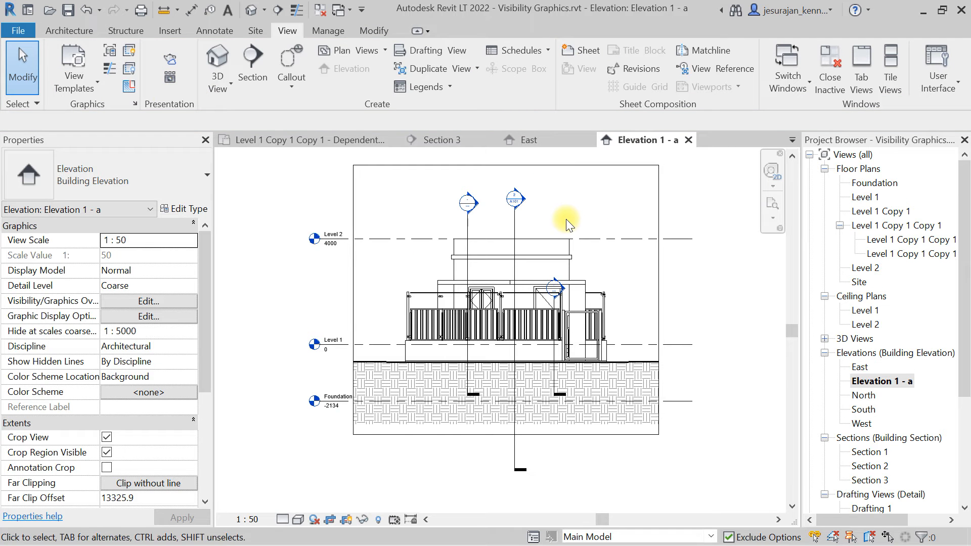
{"action": "left_click", "coordinate": [516, 461]}
{"action": "right_click", "coordinate": [516, 460]}
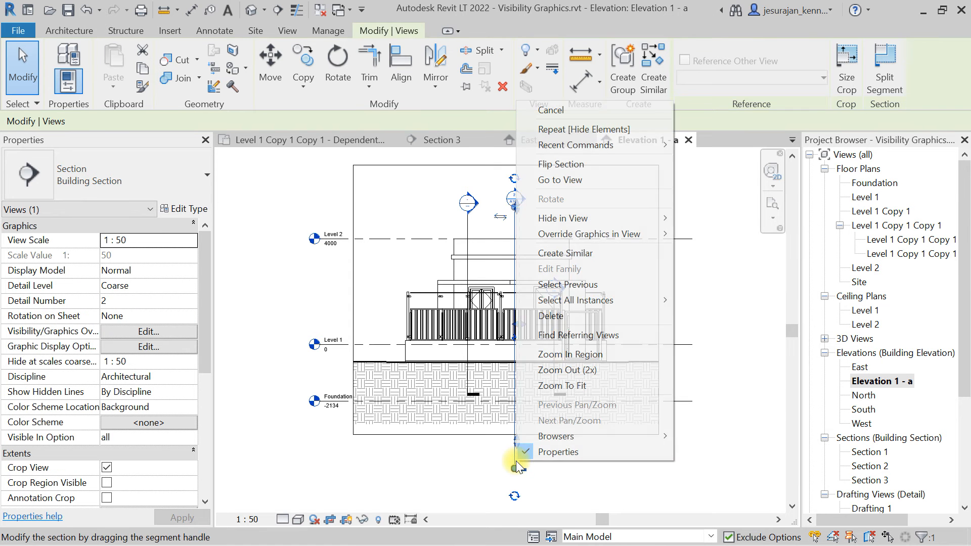
{"action": "mouse_move", "coordinate": [583, 217]}
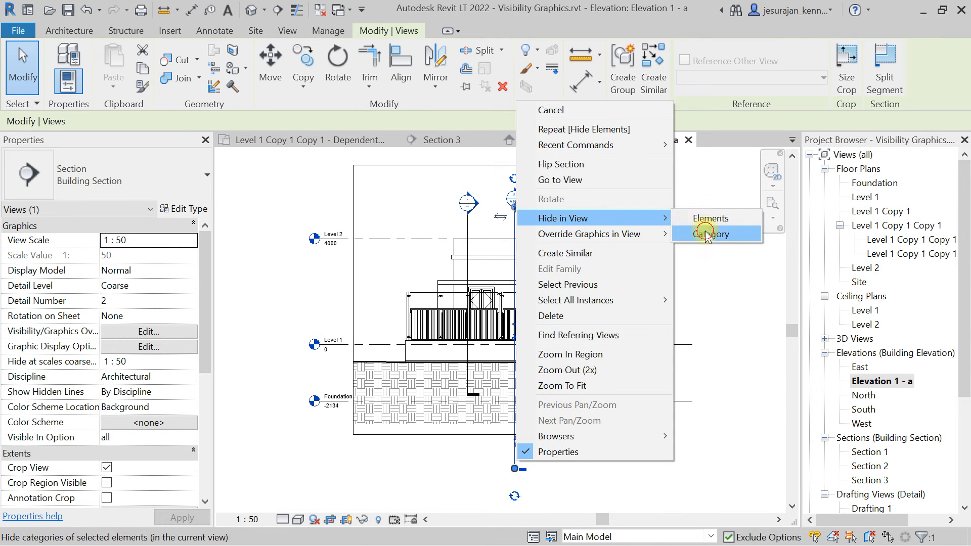
{"action": "left_click", "coordinate": [705, 230]}
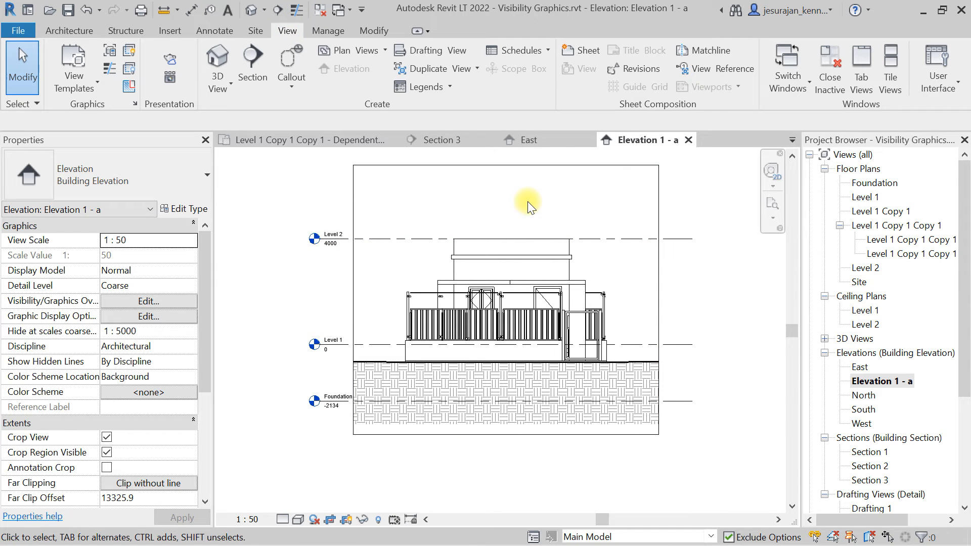
Try to hide the Levels category in the elevation from the selected Level 2 line.
{"action": "left_click", "coordinate": [627, 239]}
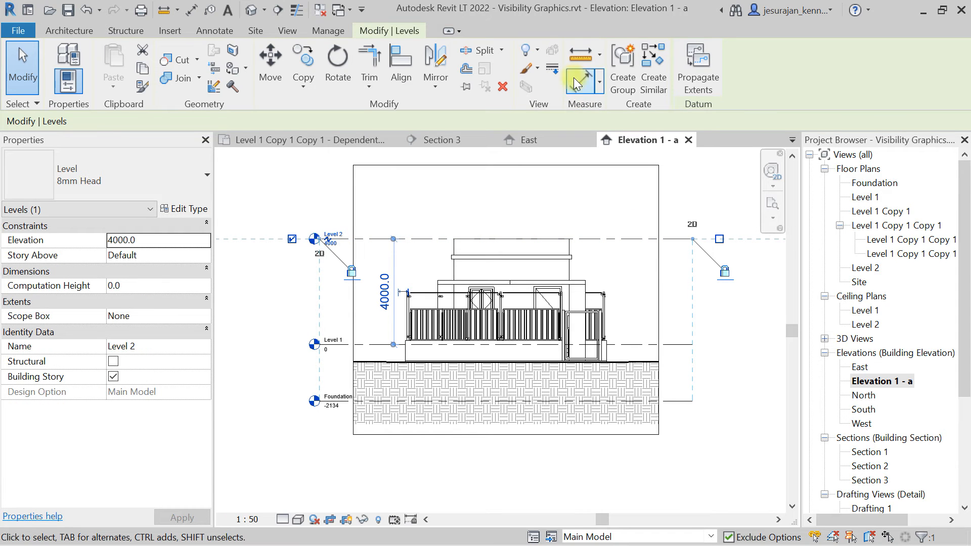
{"action": "left_click", "coordinate": [539, 49]}
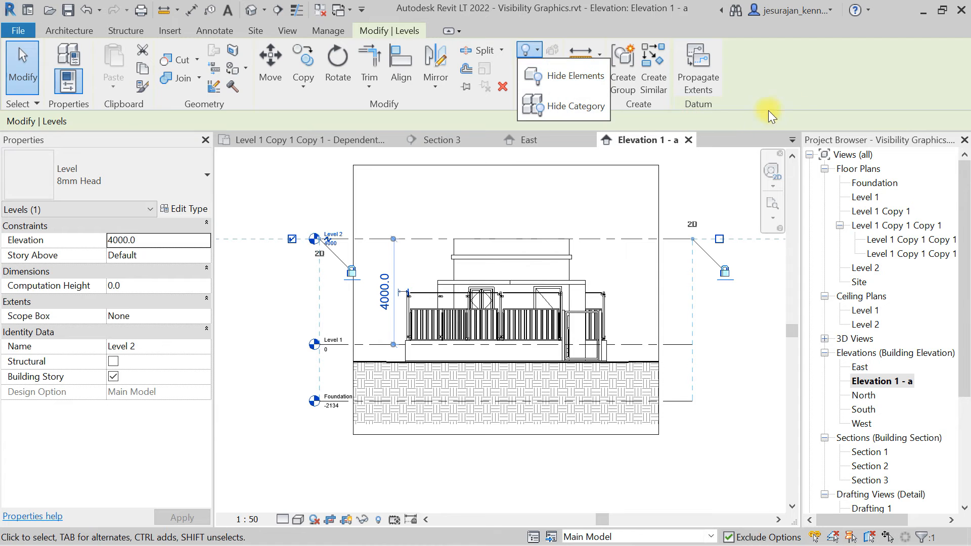
{"action": "left_click", "coordinate": [784, 83]}
{"action": "left_click", "coordinate": [678, 277]}
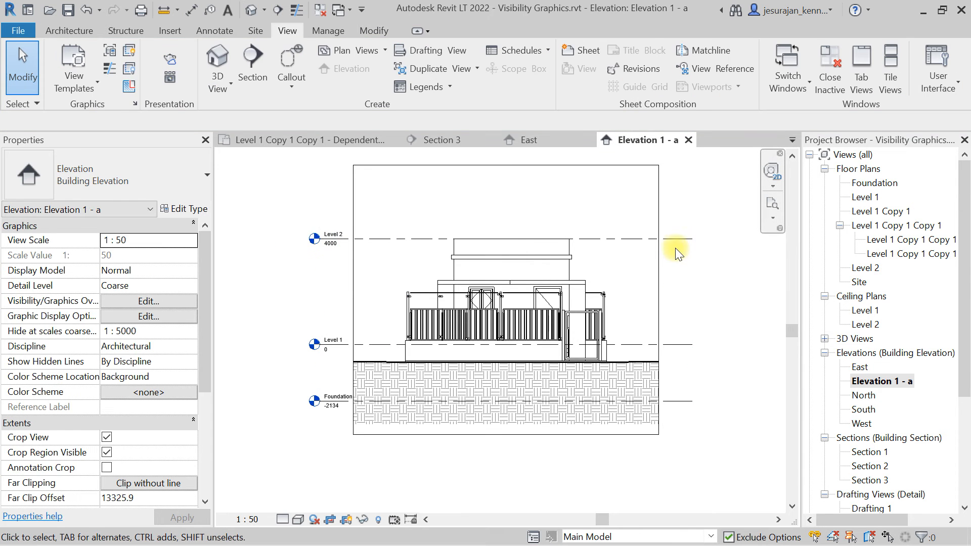
{"action": "left_click", "coordinate": [675, 241]}
{"action": "right_click", "coordinate": [676, 240]}
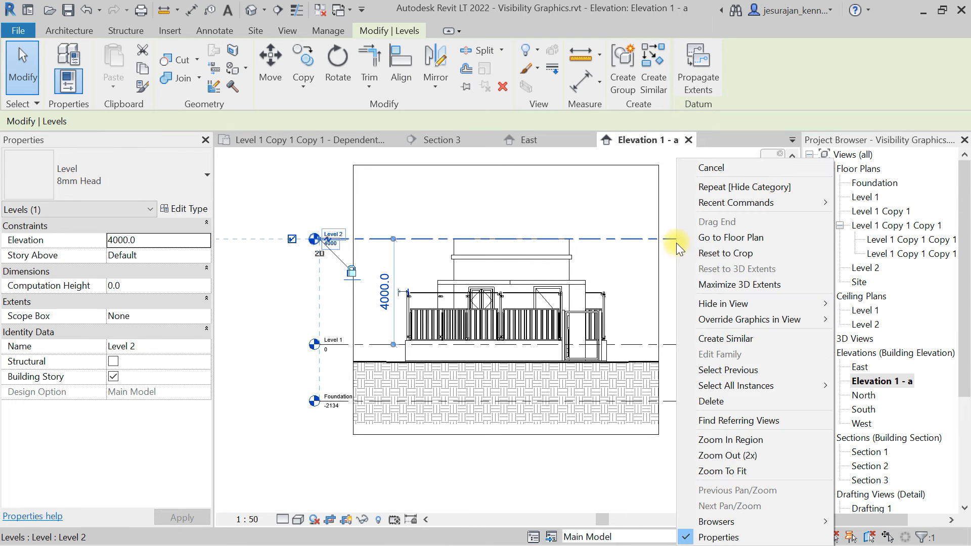
{"action": "mouse_move", "coordinate": [724, 306]}
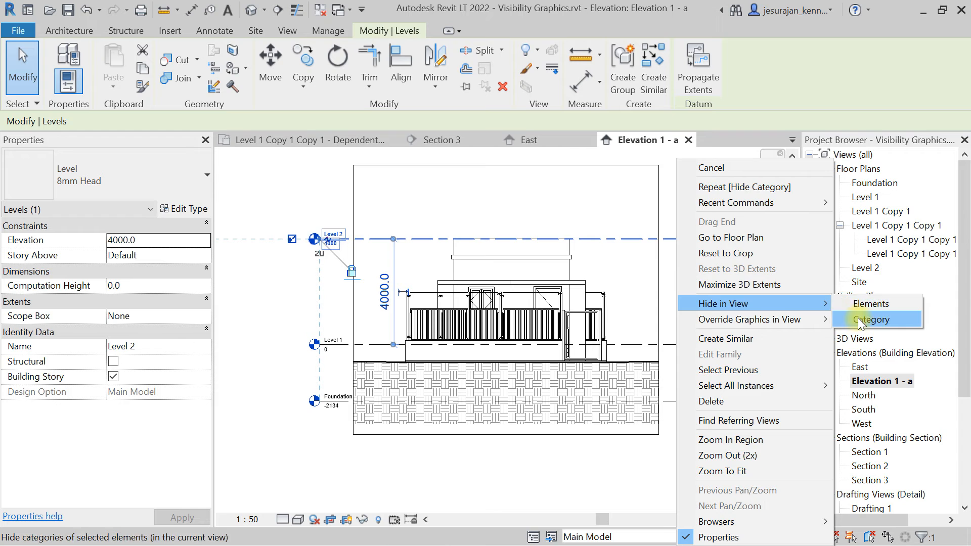
{"action": "left_click", "coordinate": [505, 469]}
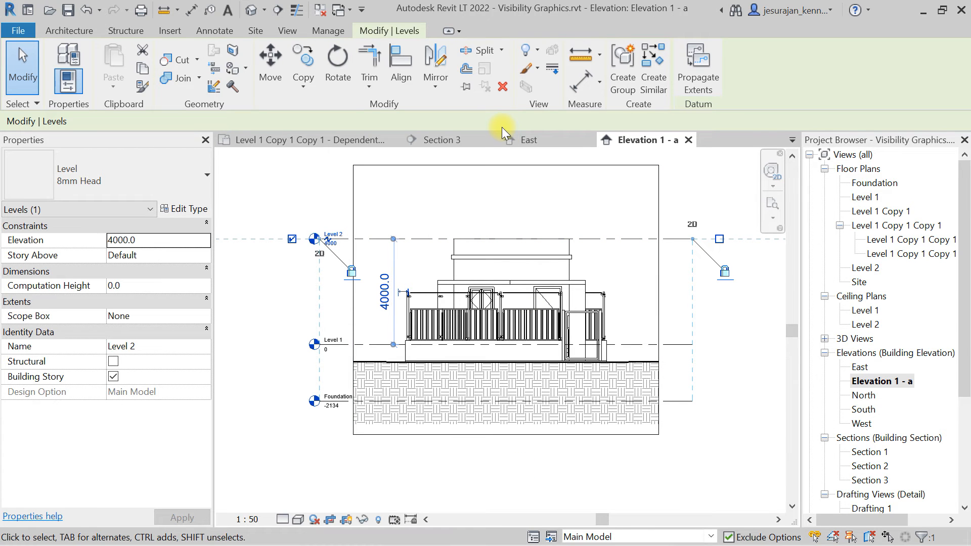
Turn off the Levels annotation category in Elevation 1 - a's visibility/graphics overrides.
{"action": "left_click", "coordinate": [289, 31]}
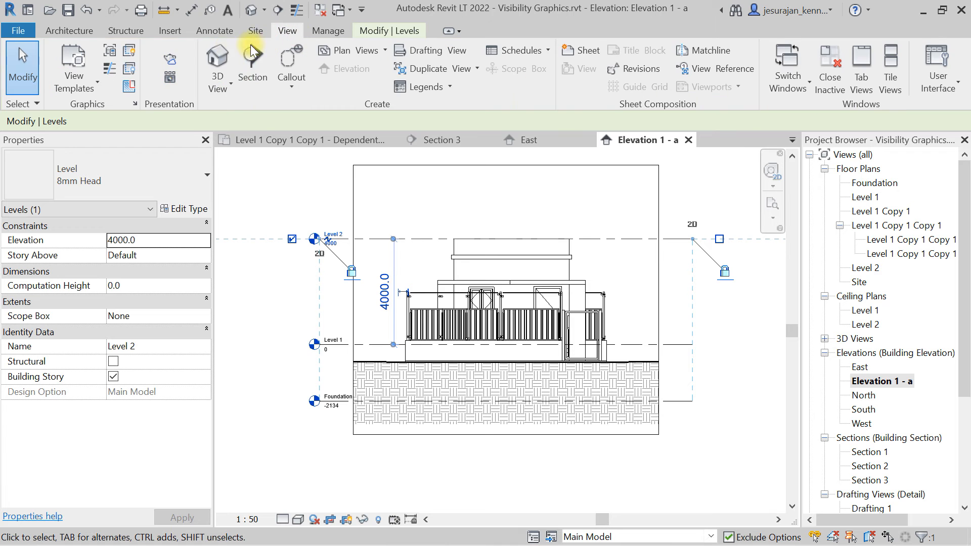
{"action": "left_click", "coordinate": [113, 52]}
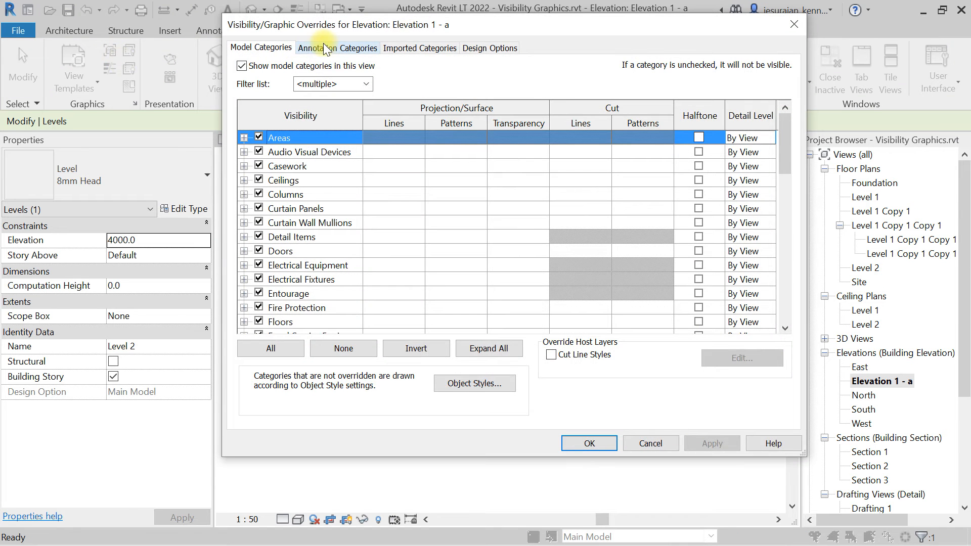
{"action": "left_click", "coordinate": [330, 51]}
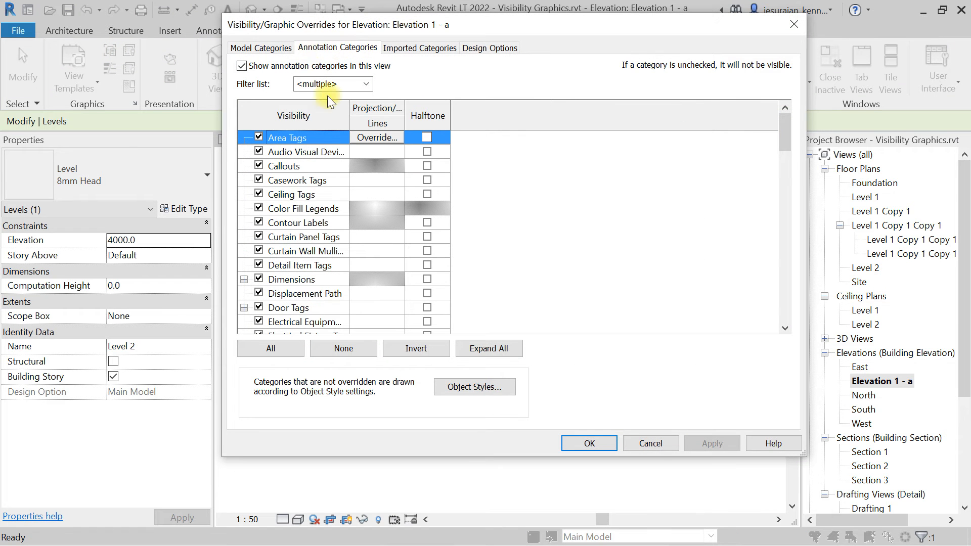
{"action": "left_click", "coordinate": [308, 195]}
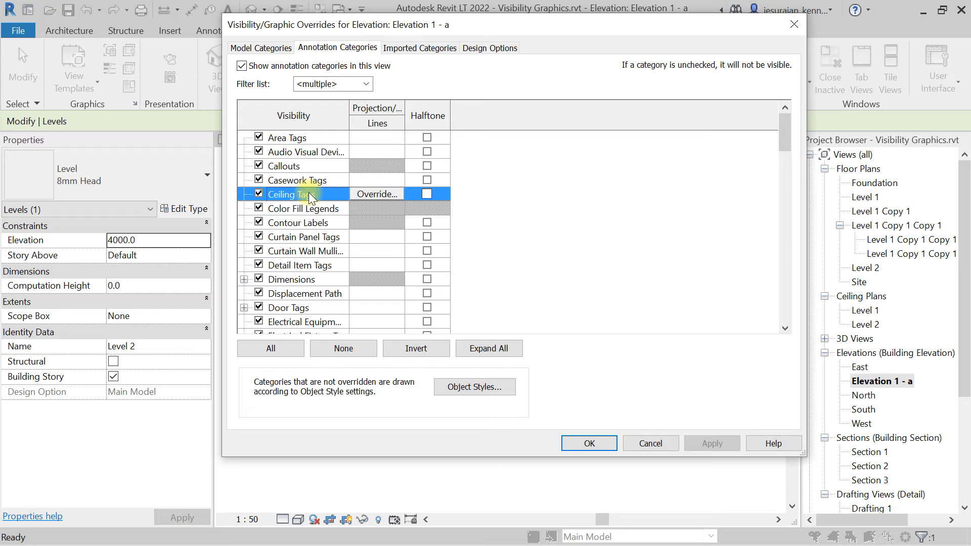
{"action": "key", "text": "l"}
{"action": "scroll", "coordinate": [310, 196], "scroll_direction": "down", "scroll_amount": 2}
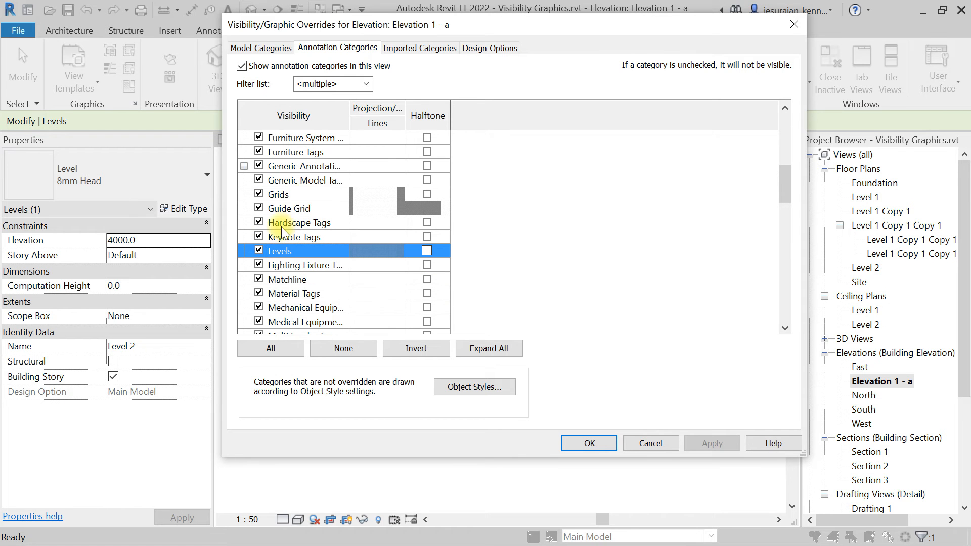
{"action": "left_click", "coordinate": [259, 251]}
{"action": "left_click", "coordinate": [589, 443]}
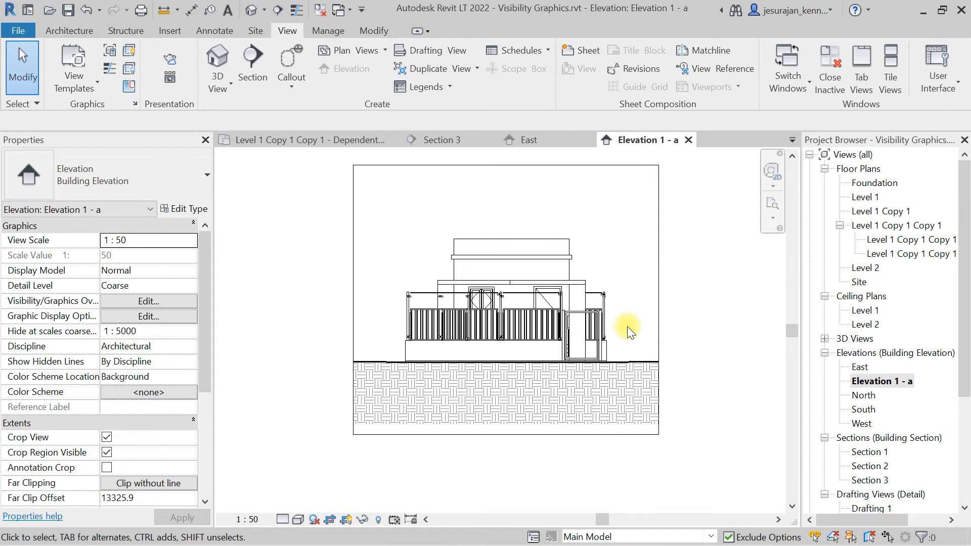
Open sheet A101 from the project browser.
{"action": "scroll", "coordinate": [627, 326], "scroll_direction": "up", "scroll_amount": 1}
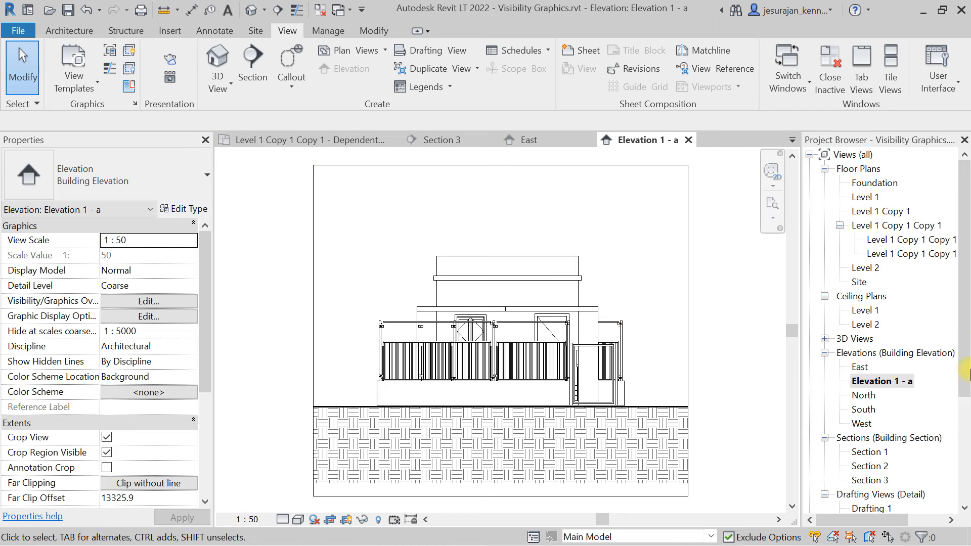
{"action": "scroll", "coordinate": [967, 374], "scroll_direction": "down", "scroll_amount": 4}
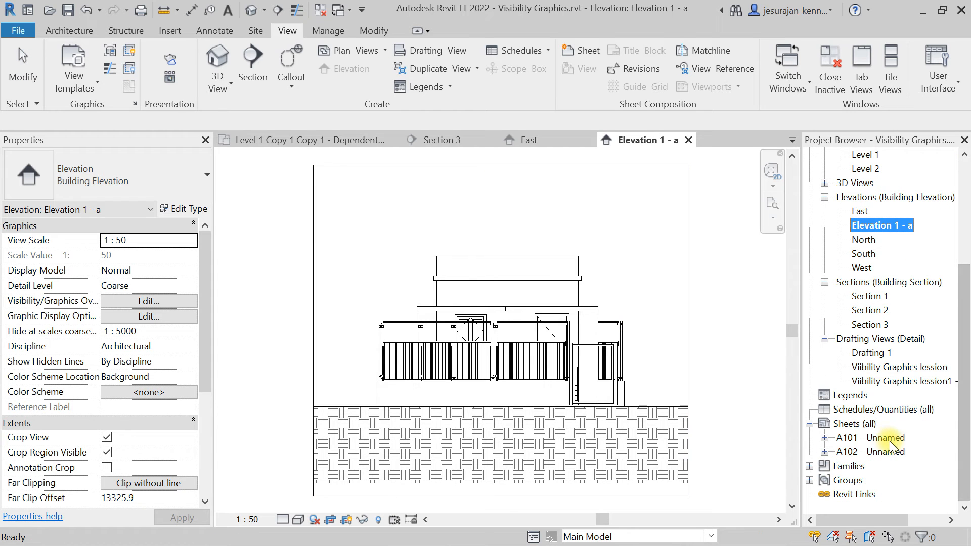
{"action": "double_click", "coordinate": [888, 439]}
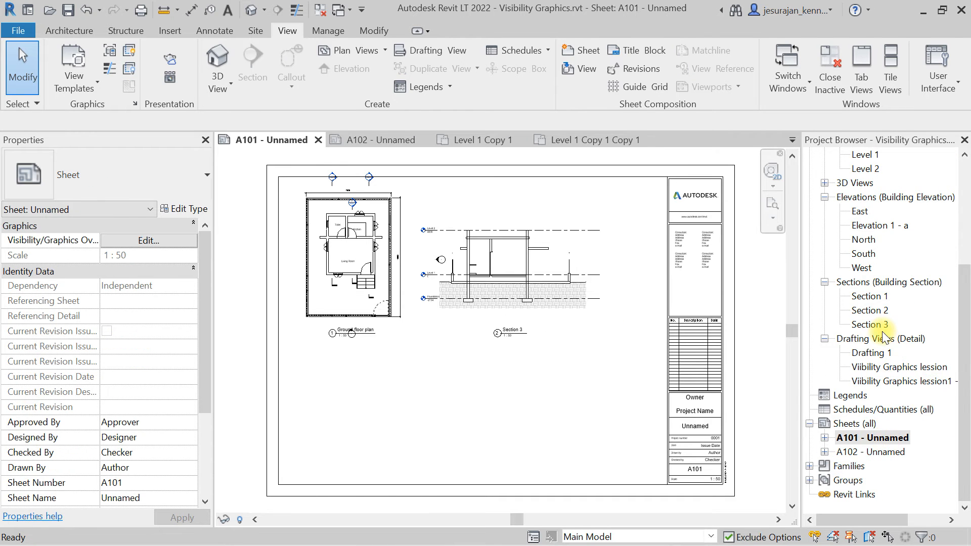
Place the Elevation 1 - a view on sheet A101 below the ground floor plan.
{"action": "scroll", "coordinate": [883, 336], "scroll_direction": "up", "scroll_amount": 2}
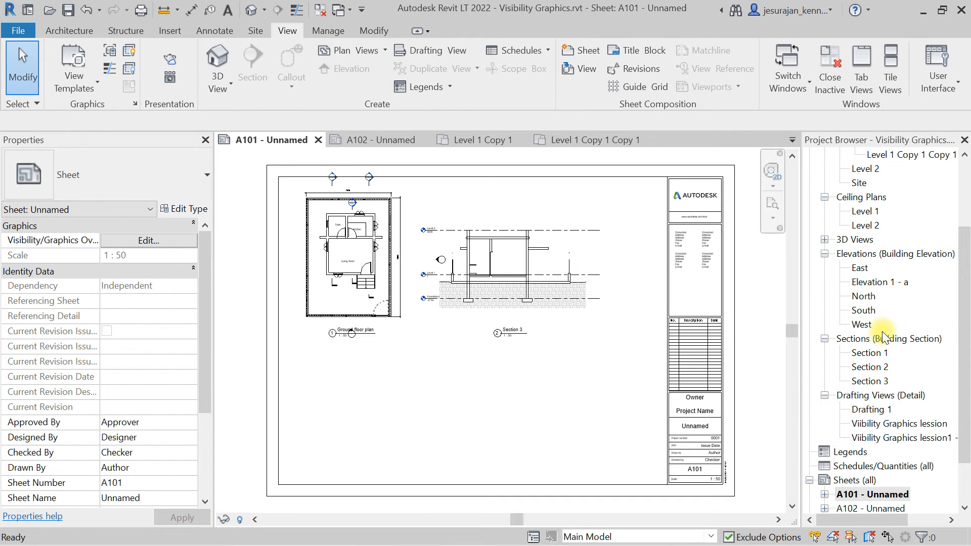
{"action": "left_click", "coordinate": [865, 282]}
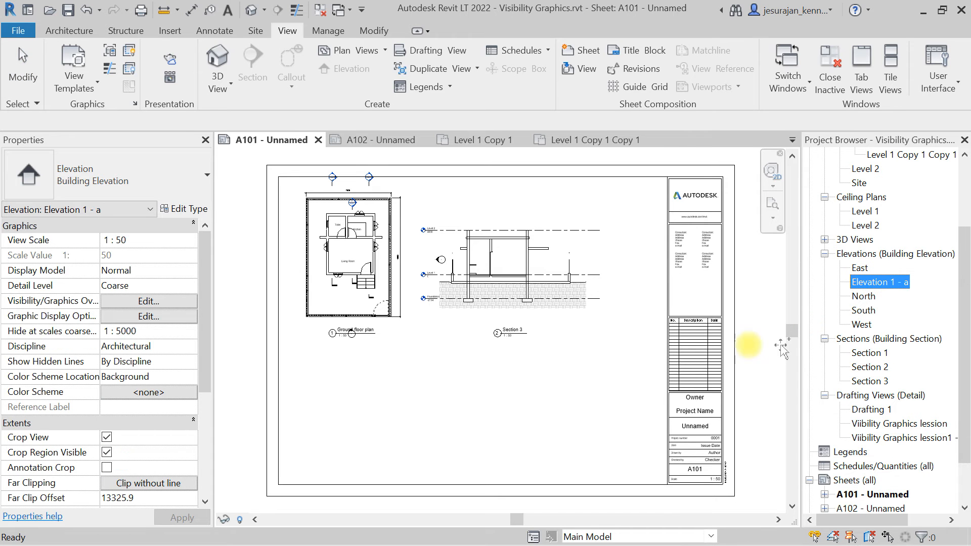
{"action": "left_click_drag", "start_coordinate": [865, 282], "coordinate": [423, 423]}
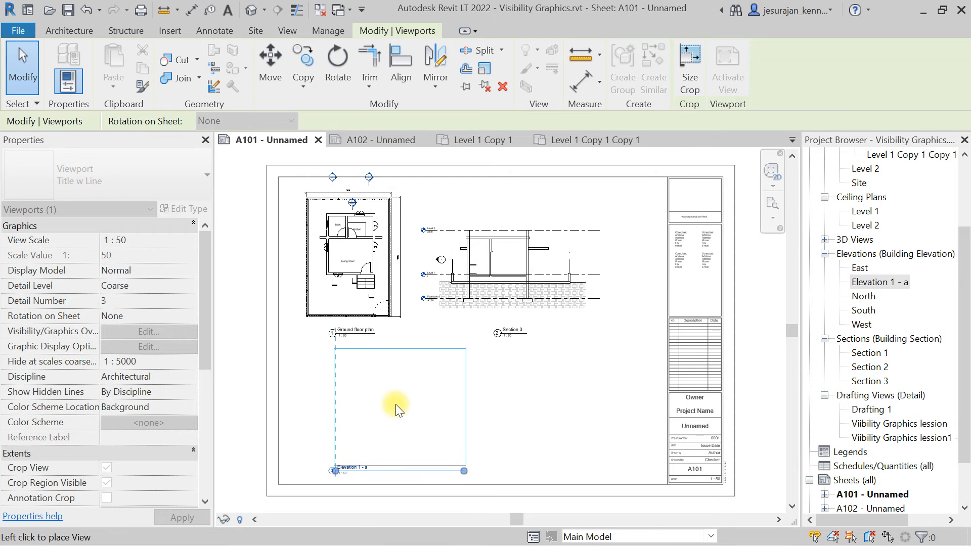
{"action": "left_click", "coordinate": [367, 404]}
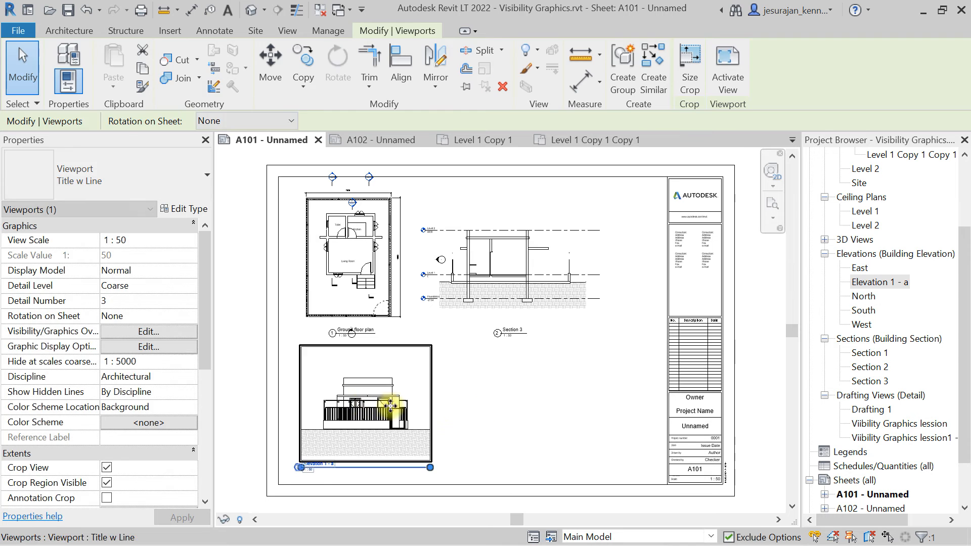
Hide the crop region of the Elevation 1 - a viewport on the sheet.
{"action": "left_click", "coordinate": [384, 377]}
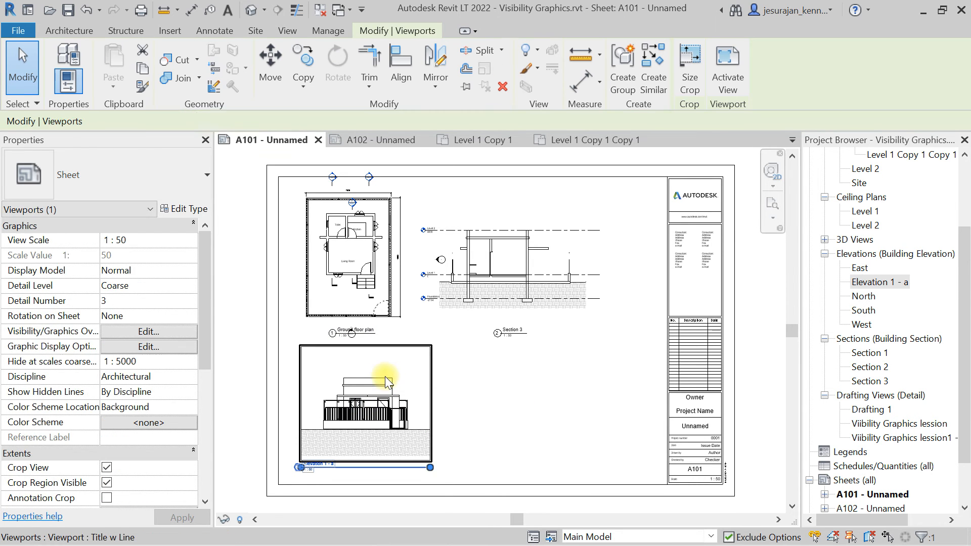
{"action": "scroll", "coordinate": [147, 377], "scroll_direction": "down", "scroll_amount": 3}
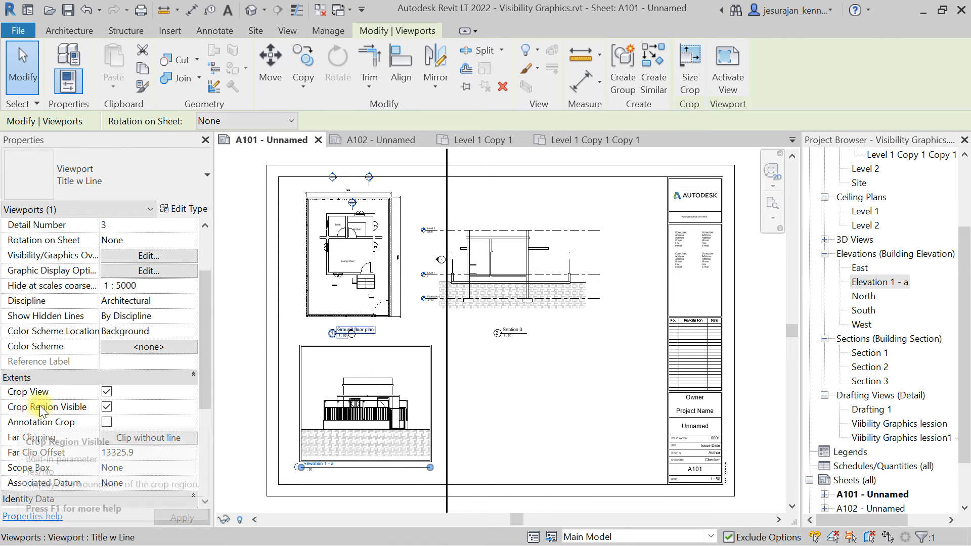
{"action": "left_click", "coordinate": [107, 406]}
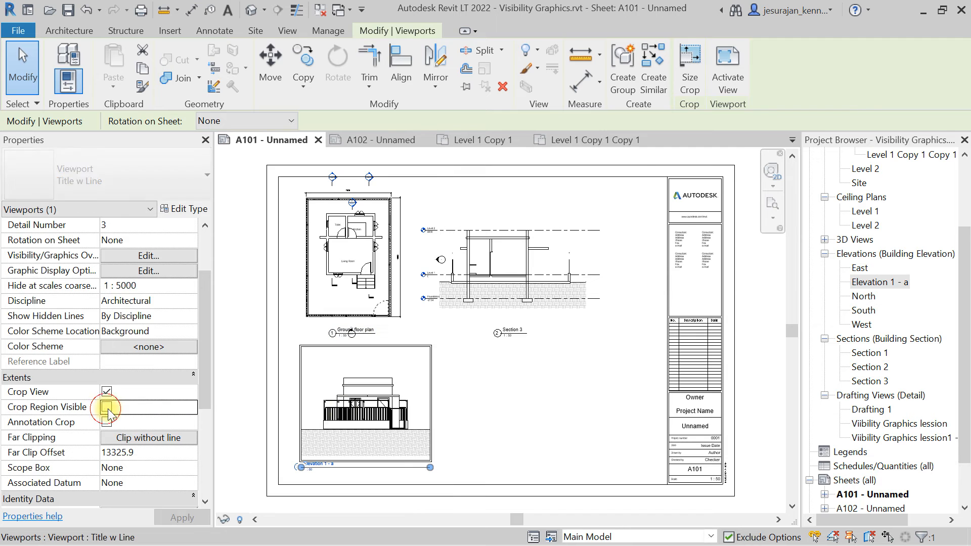
{"action": "left_click", "coordinate": [529, 378]}
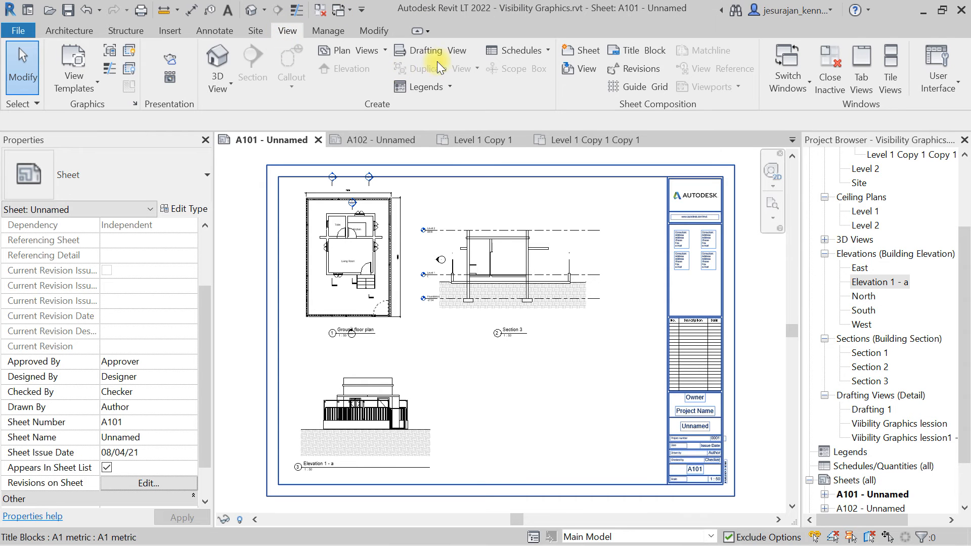
Create a new drafting view named "Trial view" at a scale of 1 : 1.
{"action": "left_click", "coordinate": [455, 51]}
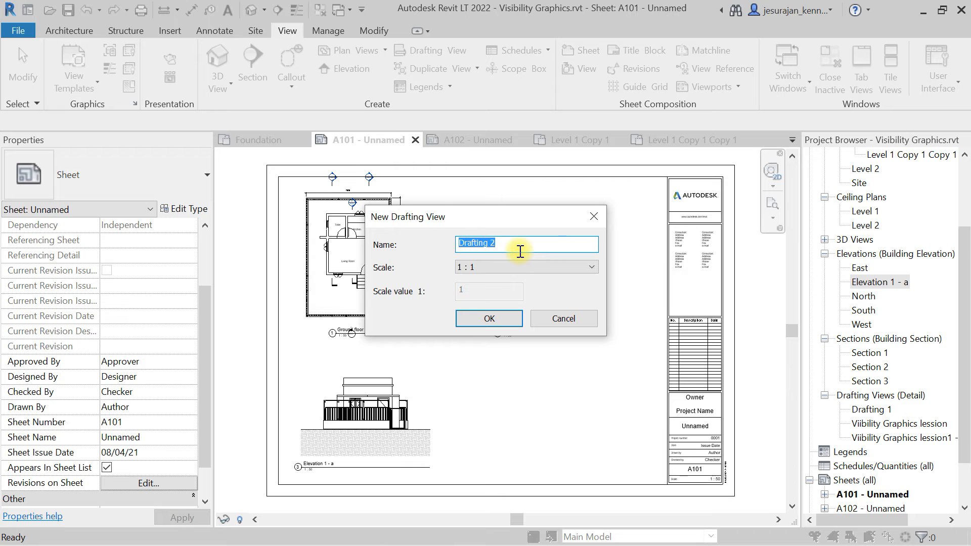
{"action": "type", "text": "Trial view"}
{"action": "key", "text": "Tab"}
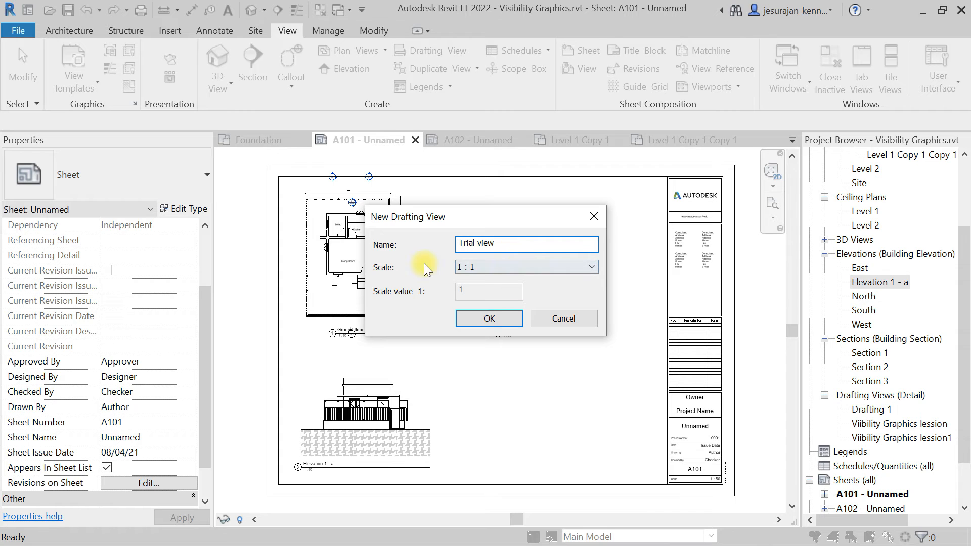
{"action": "left_click", "coordinate": [485, 273]}
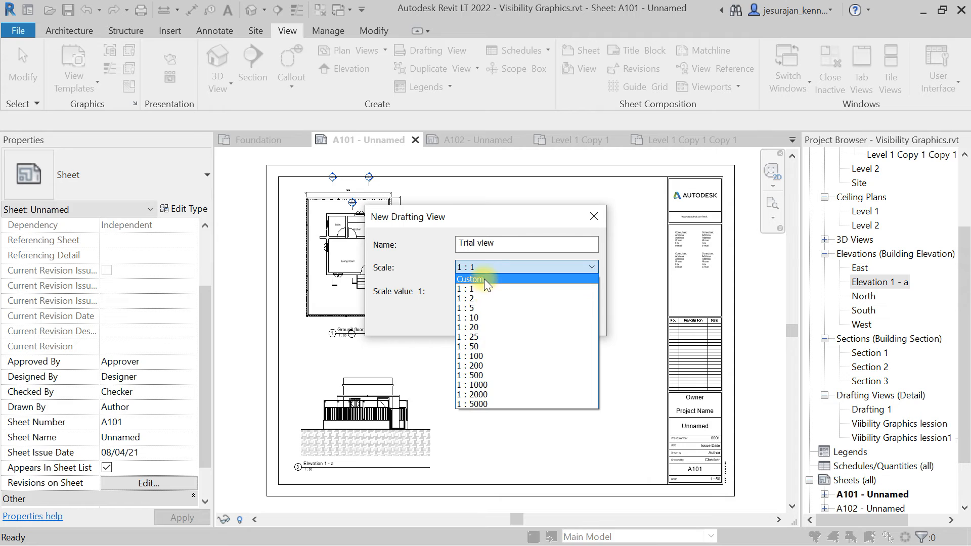
{"action": "left_click", "coordinate": [486, 289]}
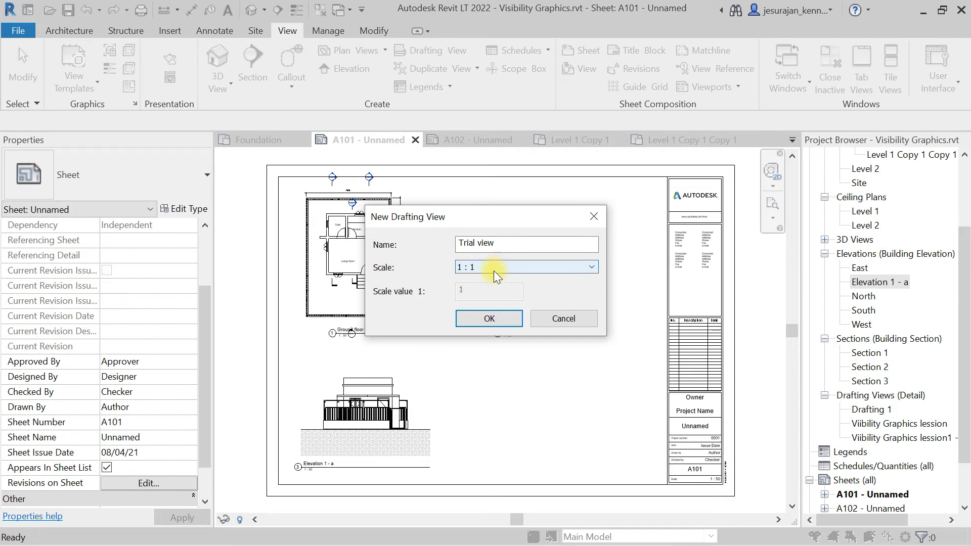
{"action": "left_click", "coordinate": [499, 320]}
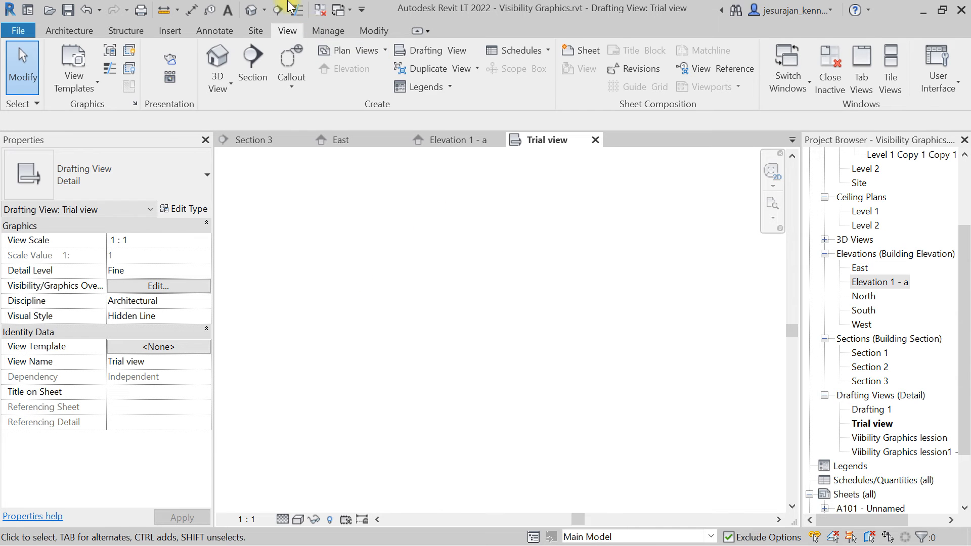
Draw a detail-line rectangle about 19100 by 13200 in the Trial view.
{"action": "left_click", "coordinate": [206, 32]}
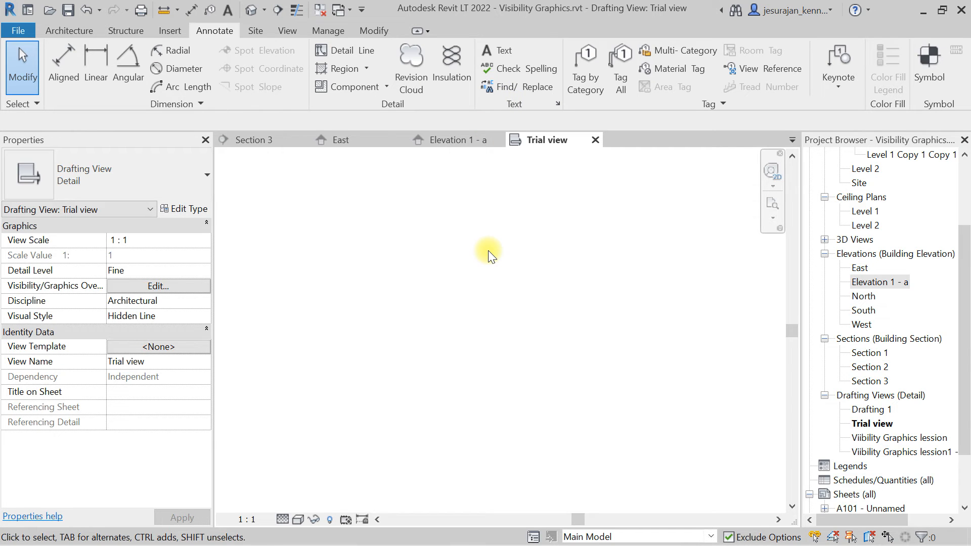
{"action": "left_click", "coordinate": [340, 52]}
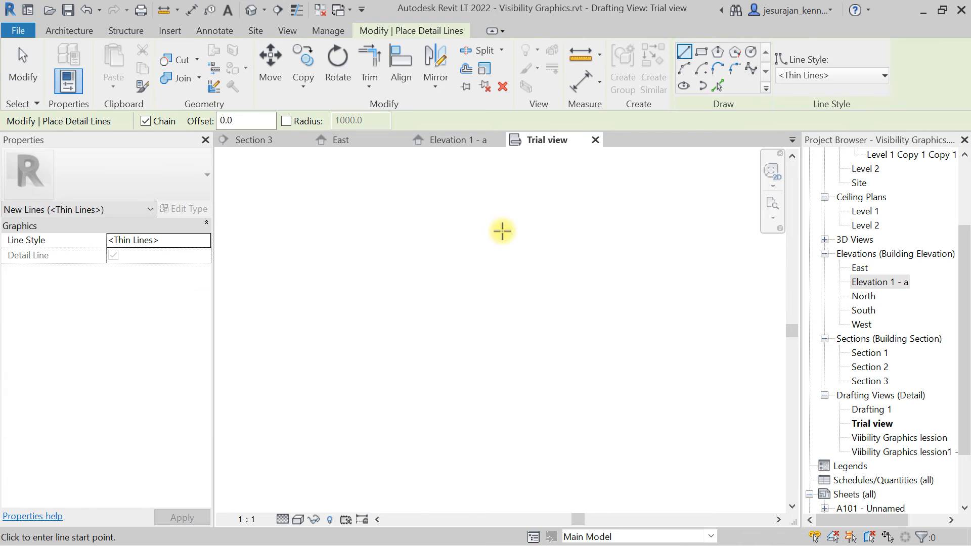
{"action": "left_click", "coordinate": [701, 53]}
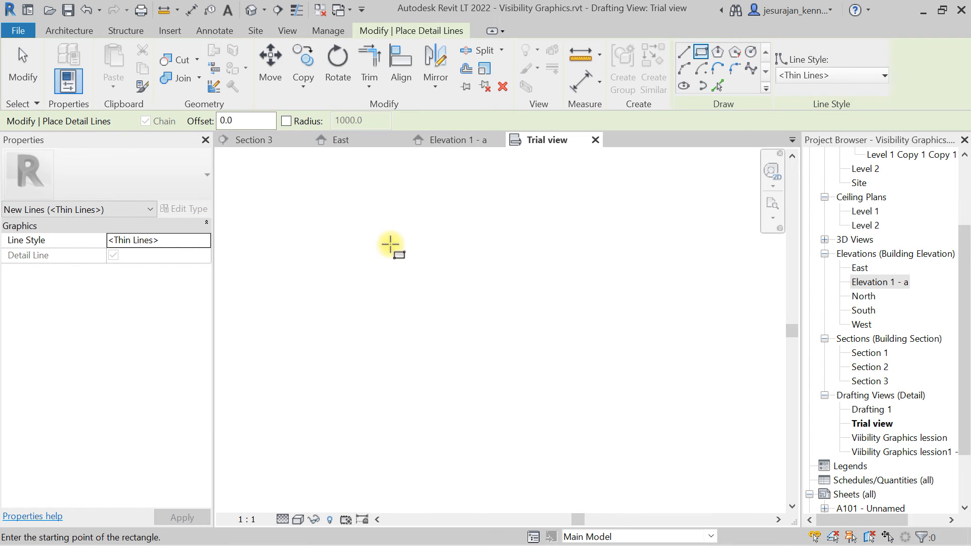
{"action": "left_click", "coordinate": [356, 207]}
{"action": "left_click", "coordinate": [715, 455]}
{"action": "scroll", "coordinate": [505, 303], "scroll_direction": "down", "scroll_amount": 3}
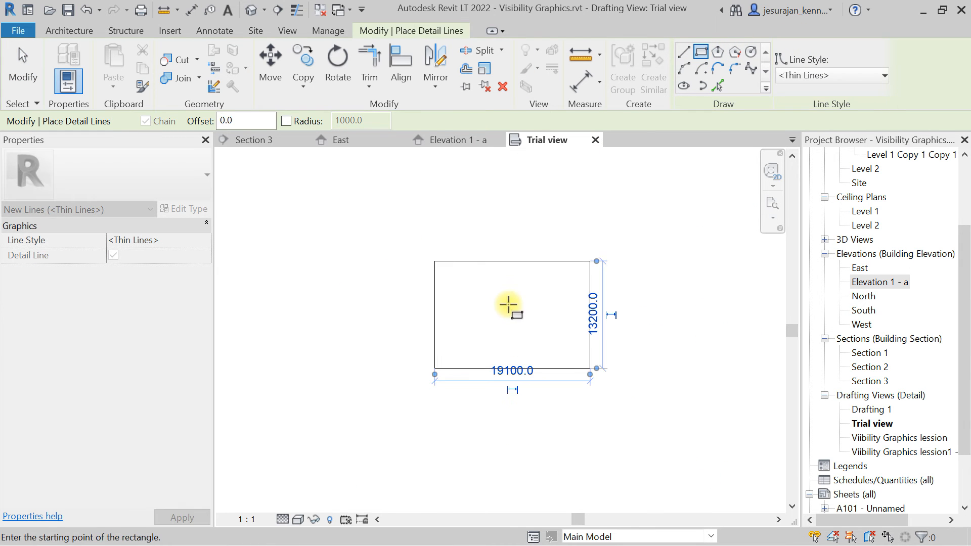
Draw two more overlapping detail-line rectangles in the Trial view and exit the command.
{"action": "left_click", "coordinate": [505, 291]}
{"action": "left_click", "coordinate": [636, 414]}
{"action": "key", "text": "Escape"}
{"action": "left_click", "coordinate": [361, 221]}
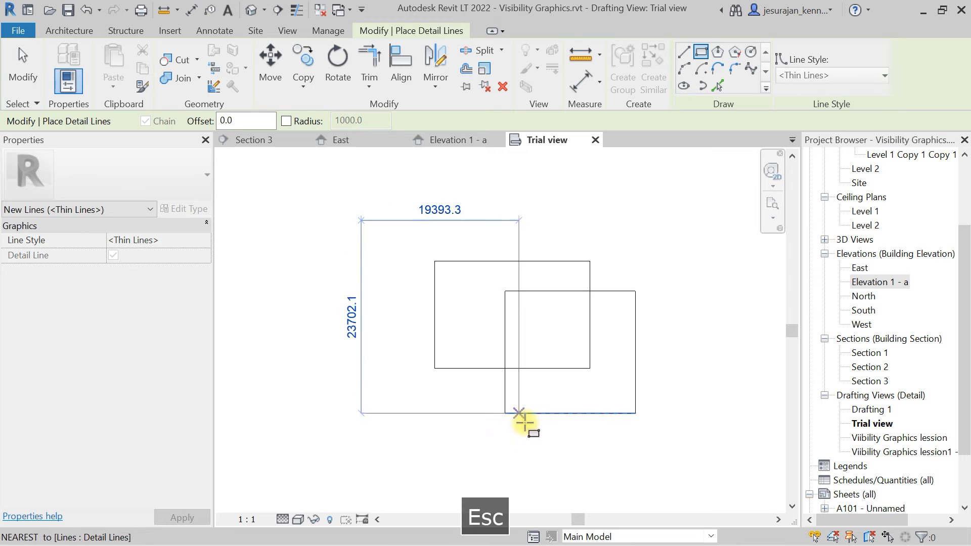
{"action": "left_click", "coordinate": [541, 456]}
{"action": "key", "text": "Escape"}
{"action": "key", "text": "Escape"}
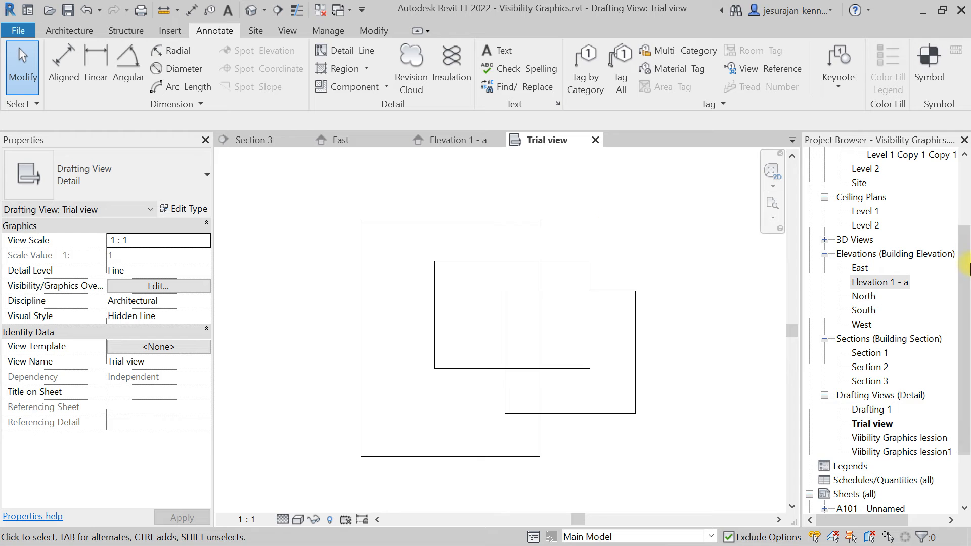
Open sheet A101 from the project browser.
{"action": "left_click_drag", "start_coordinate": [967, 268], "coordinate": [967, 317]}
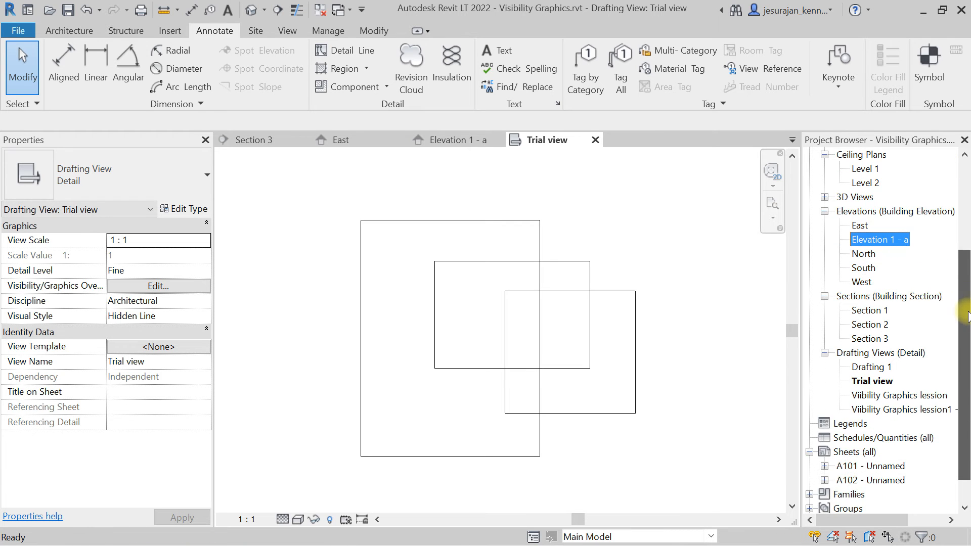
{"action": "left_click", "coordinate": [878, 354]}
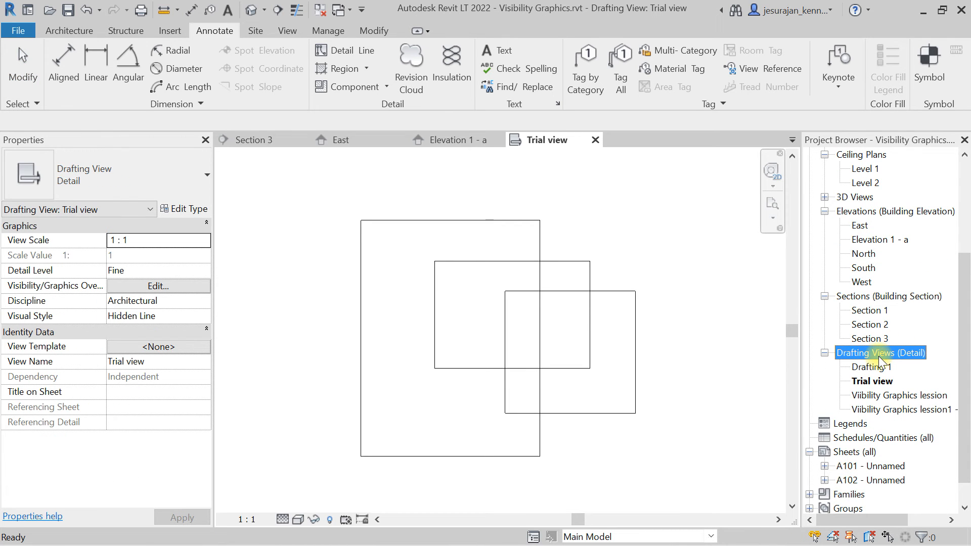
{"action": "left_click", "coordinate": [873, 382]}
{"action": "left_click", "coordinate": [660, 265]}
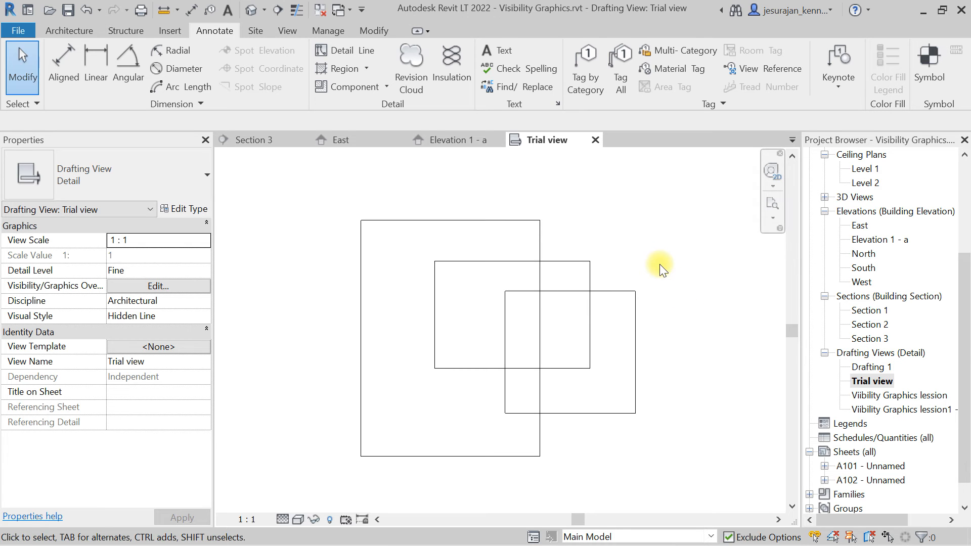
{"action": "left_click_drag", "start_coordinate": [965, 357], "coordinate": [912, 453]}
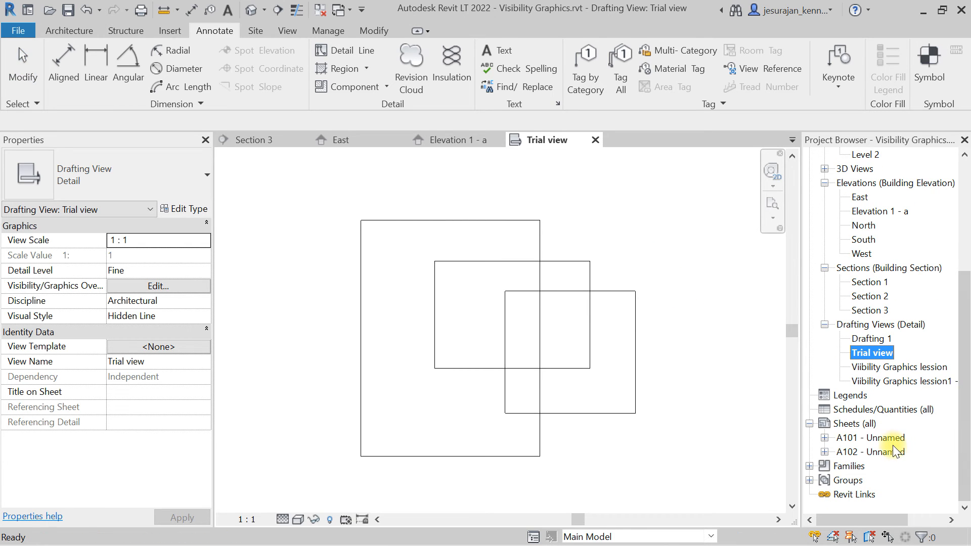
{"action": "double_click", "coordinate": [893, 440]}
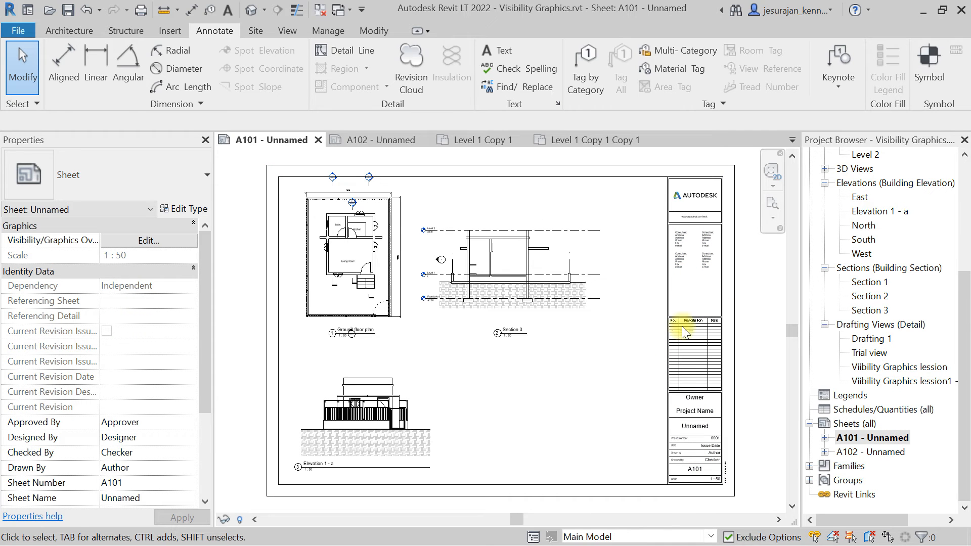
Place the Trial view drafting view on sheet A101, outside the title block.
{"action": "left_click_drag", "start_coordinate": [877, 360], "coordinate": [579, 377]}
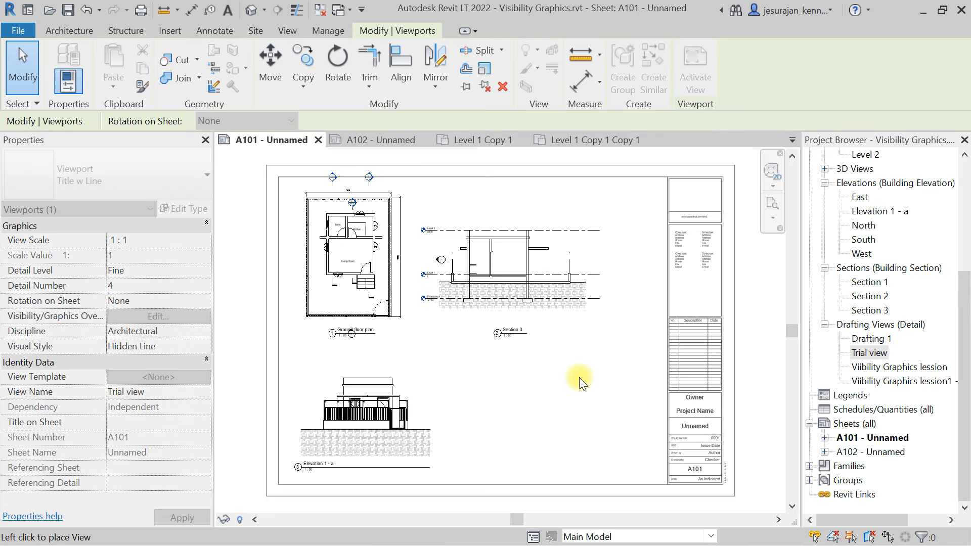
{"action": "scroll", "coordinate": [517, 361], "scroll_direction": "down", "scroll_amount": 4}
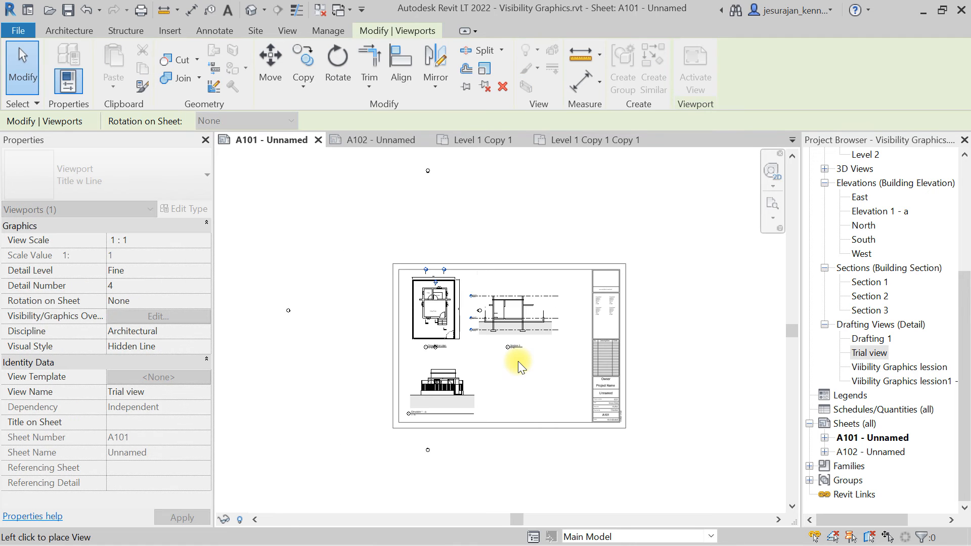
{"action": "left_click", "coordinate": [546, 386]}
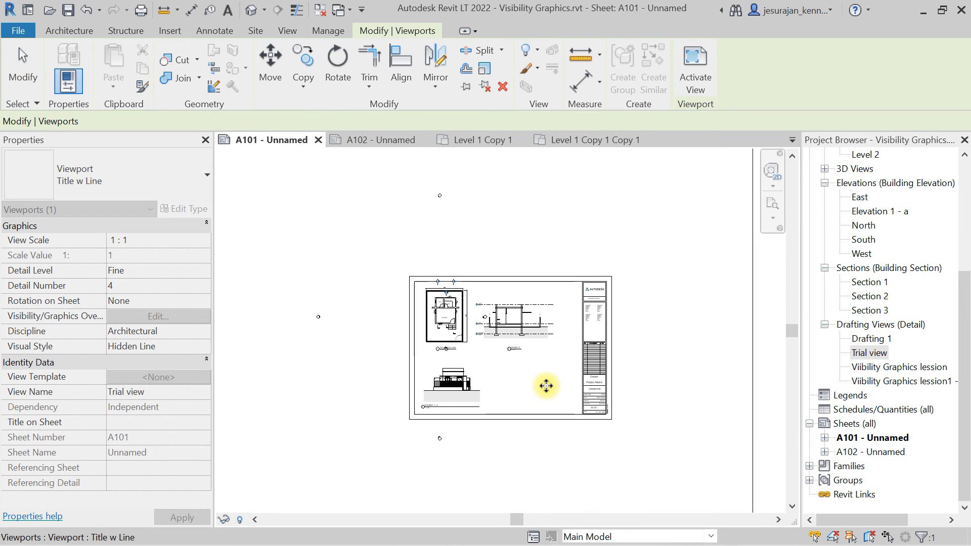
{"action": "scroll", "coordinate": [546, 387], "scroll_direction": "down", "scroll_amount": 2}
{"action": "scroll", "coordinate": [546, 386], "scroll_direction": "down", "scroll_amount": 5}
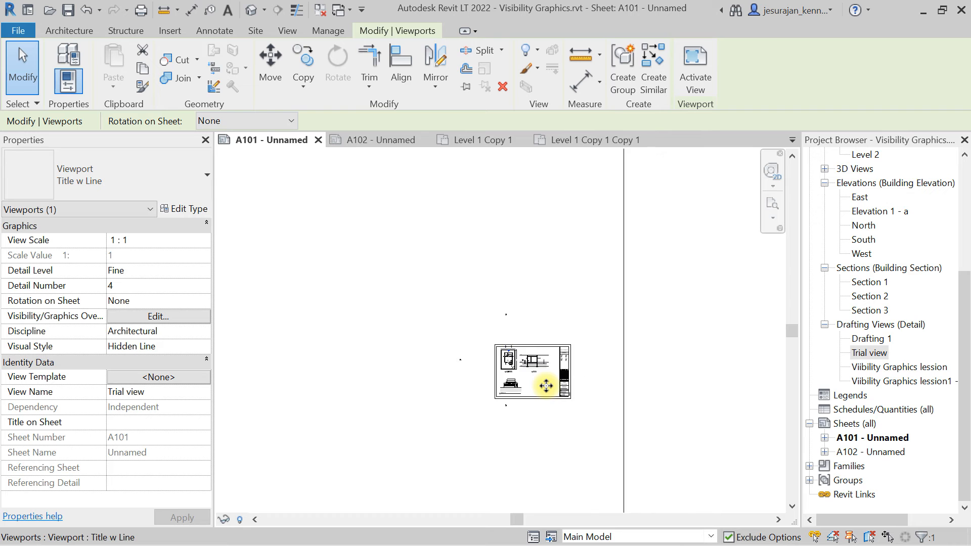
{"action": "scroll", "coordinate": [546, 386], "scroll_direction": "down", "scroll_amount": 4}
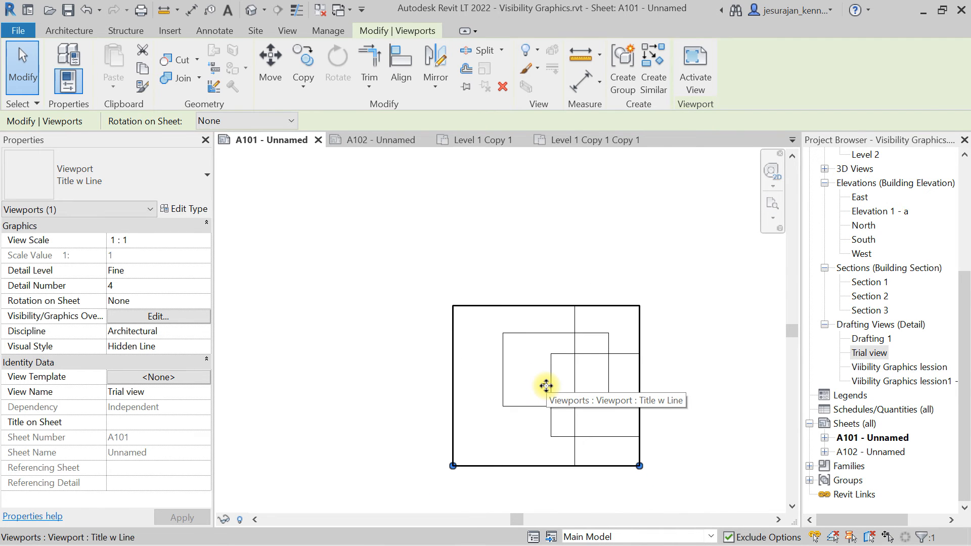
{"action": "key", "text": "Escape"}
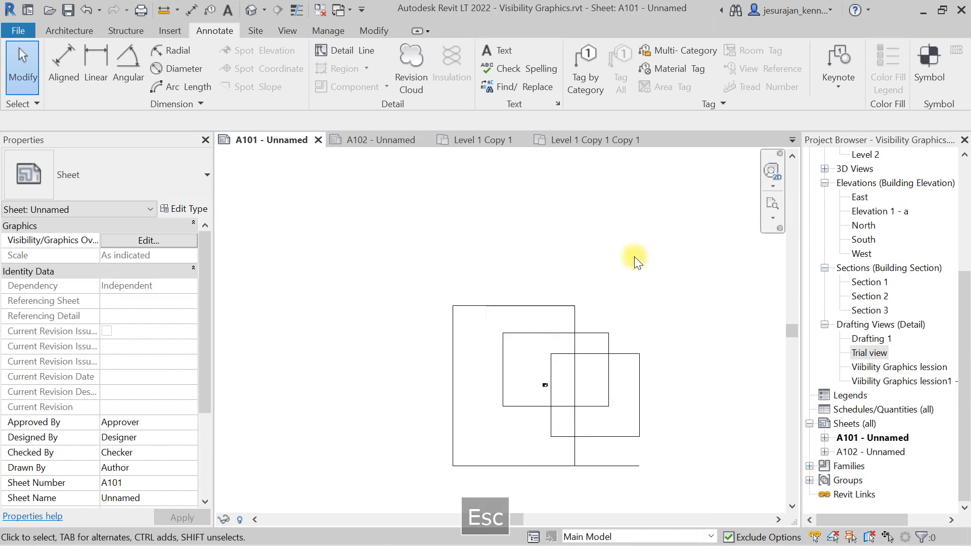
Set the Trial view viewport's scale to 1 : 100.
{"action": "left_click", "coordinate": [556, 334]}
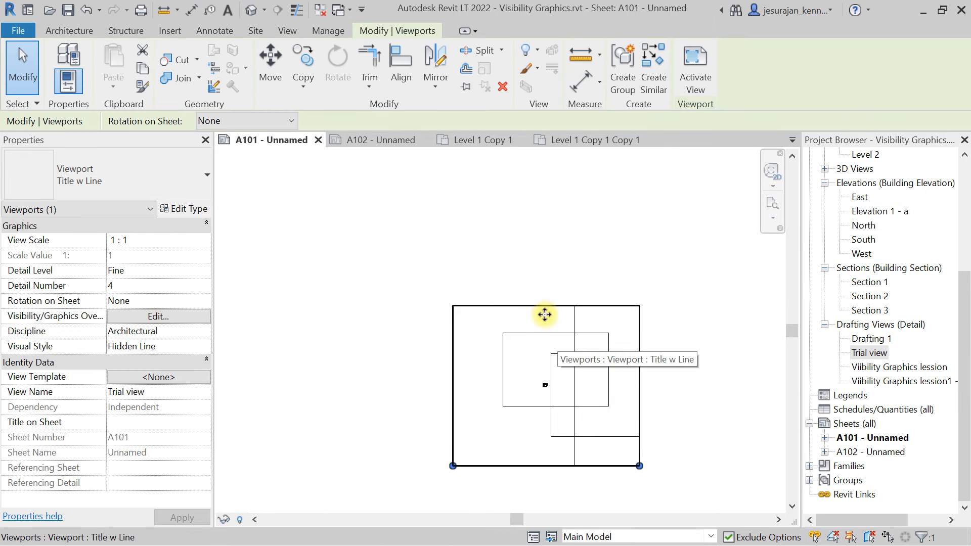
{"action": "left_click", "coordinate": [204, 240]}
{"action": "scroll", "coordinate": [166, 275], "scroll_direction": "down", "scroll_amount": 3}
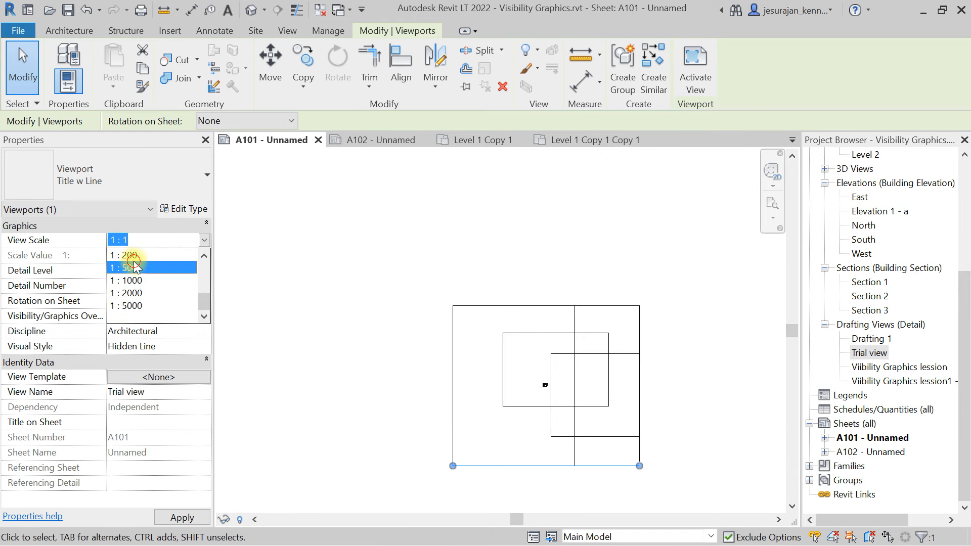
{"action": "left_click", "coordinate": [134, 264]}
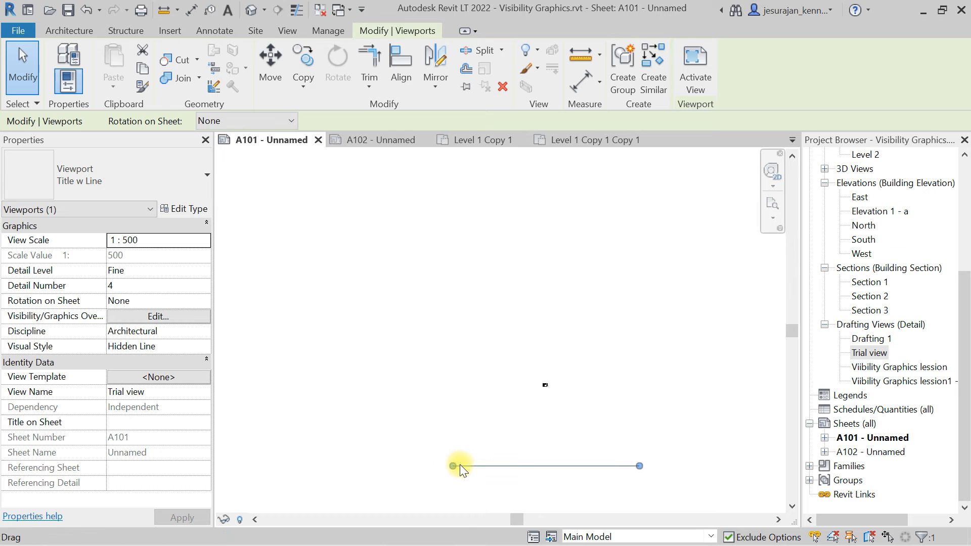
{"action": "left_click", "coordinate": [205, 239]}
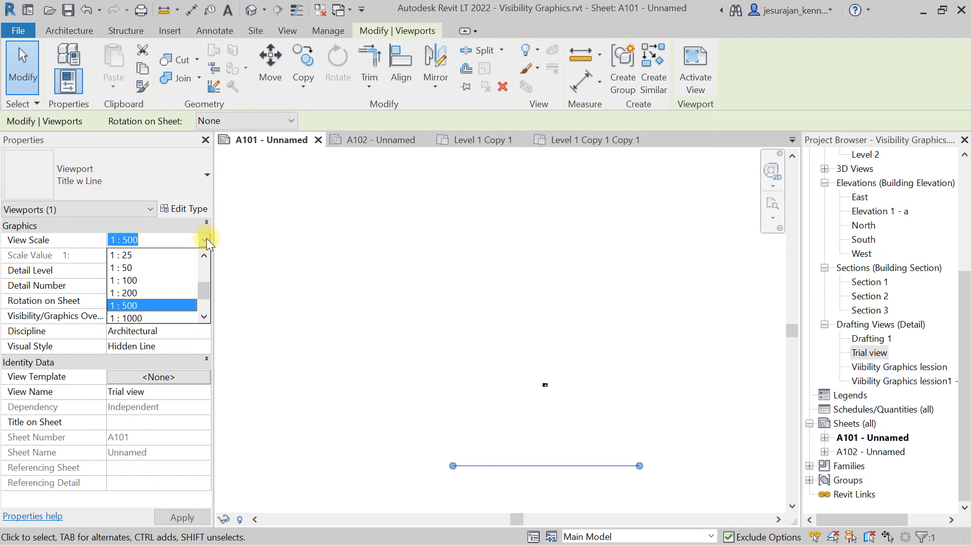
{"action": "left_click", "coordinate": [137, 275]}
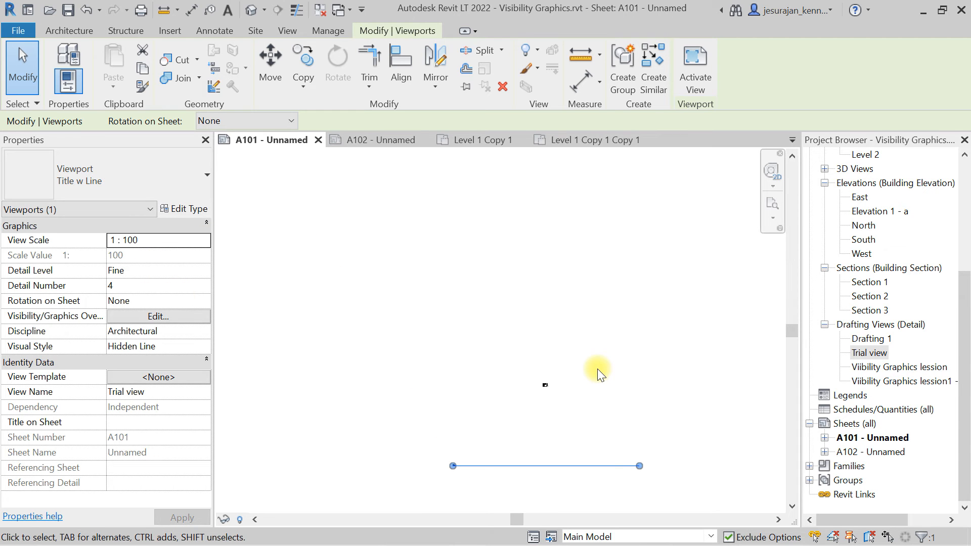
Set the Trial view viewport's scale to 1 : 20.
{"action": "left_click", "coordinate": [205, 242]}
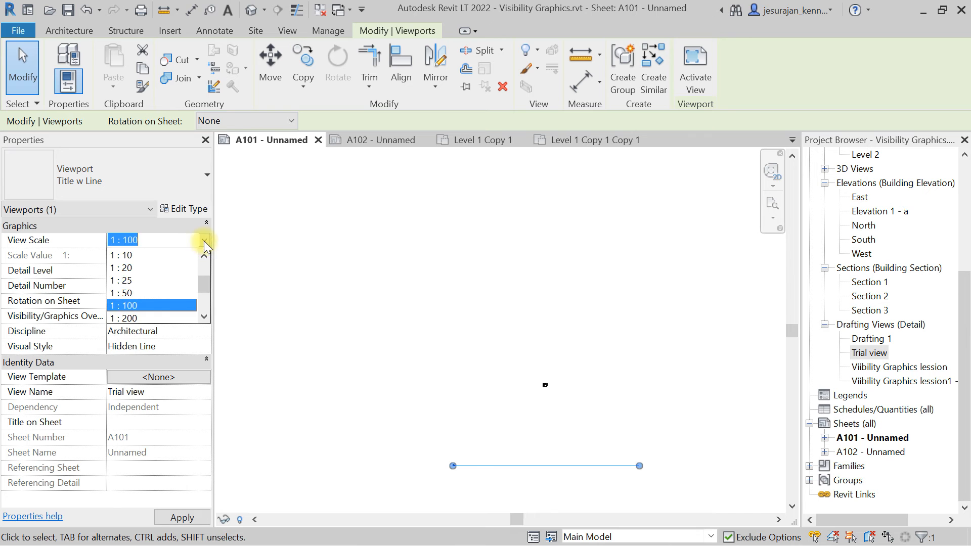
{"action": "left_click", "coordinate": [122, 267]}
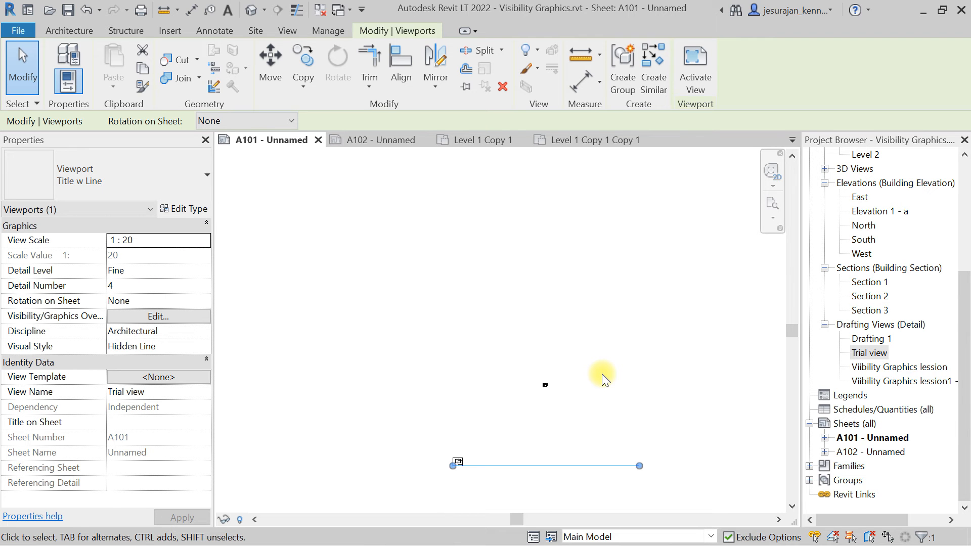
{"action": "scroll", "coordinate": [507, 466], "scroll_direction": "up", "scroll_amount": 1}
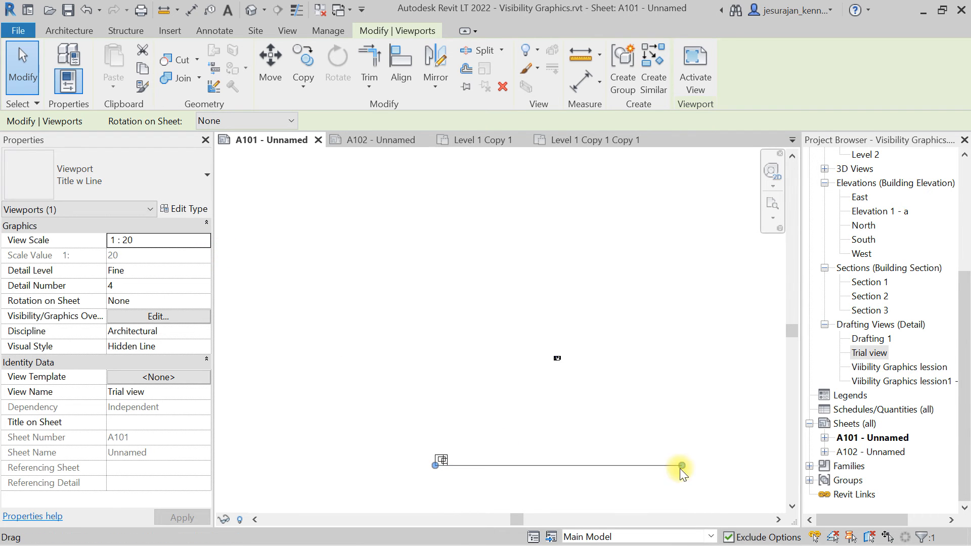
{"action": "left_click_drag", "start_coordinate": [682, 465], "coordinate": [648, 281]}
{"action": "left_click", "coordinate": [440, 463]}
{"action": "scroll", "coordinate": [653, 279], "scroll_direction": "up", "scroll_amount": 4}
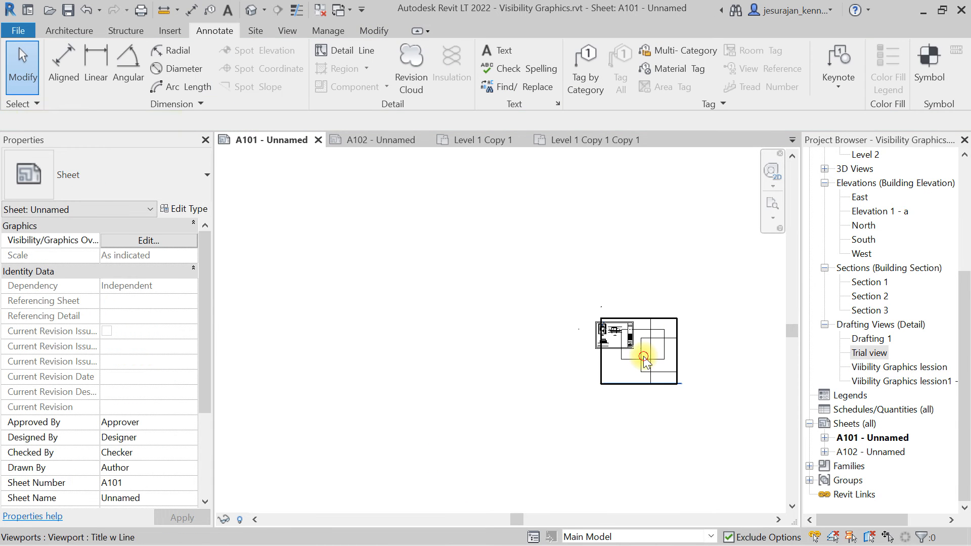
{"action": "left_click", "coordinate": [644, 357]}
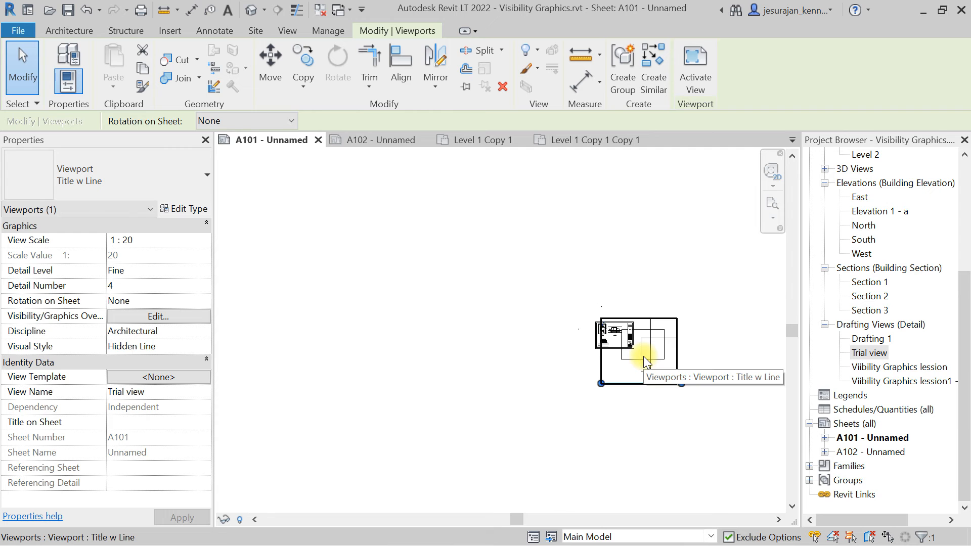
Set the Trial view viewport's scale to 1 : 25.
{"action": "scroll", "coordinate": [635, 339], "scroll_direction": "up", "scroll_amount": 5}
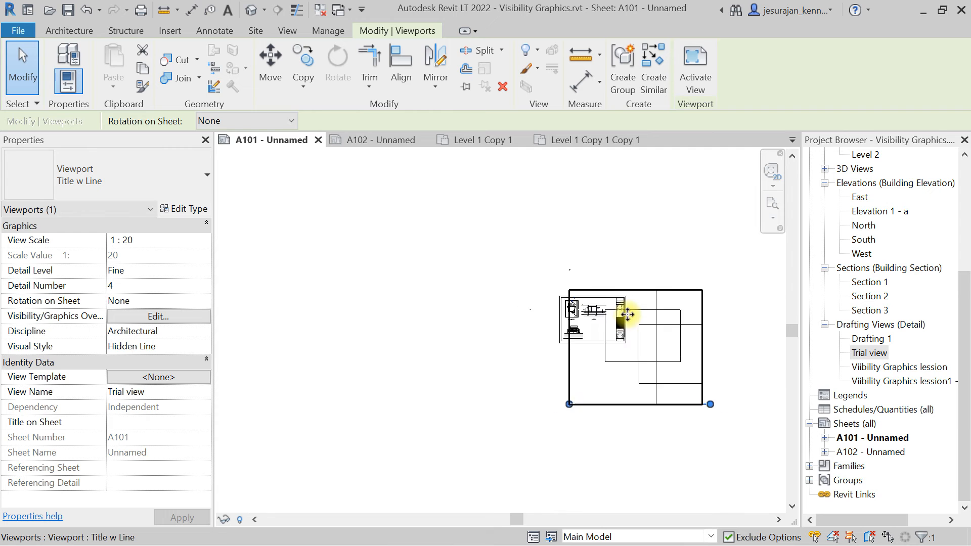
{"action": "left_click", "coordinate": [207, 242]}
{"action": "left_click", "coordinate": [136, 322]}
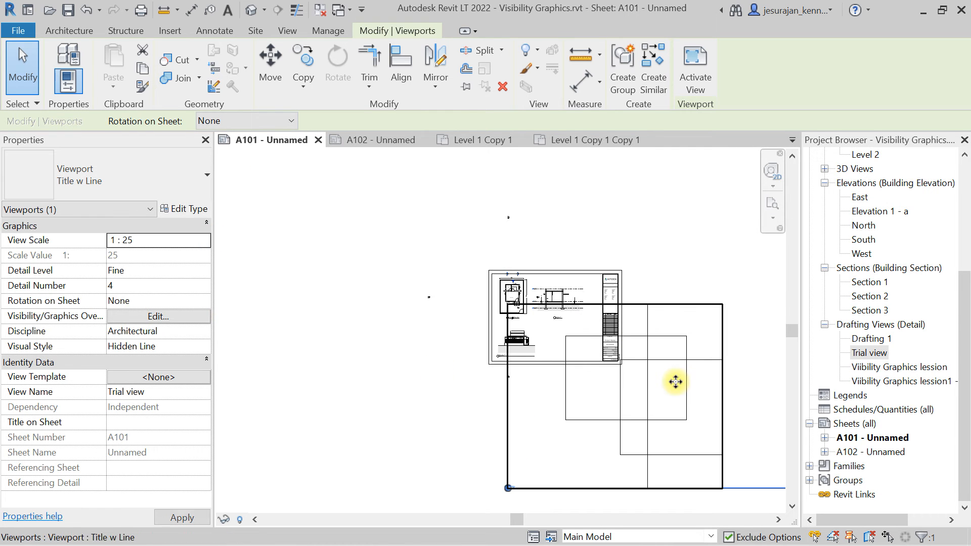
Set the Trial view viewport's scale back to 1 : 100.
{"action": "left_click", "coordinate": [201, 241]}
{"action": "scroll", "coordinate": [184, 263], "scroll_direction": "down", "scroll_amount": 2}
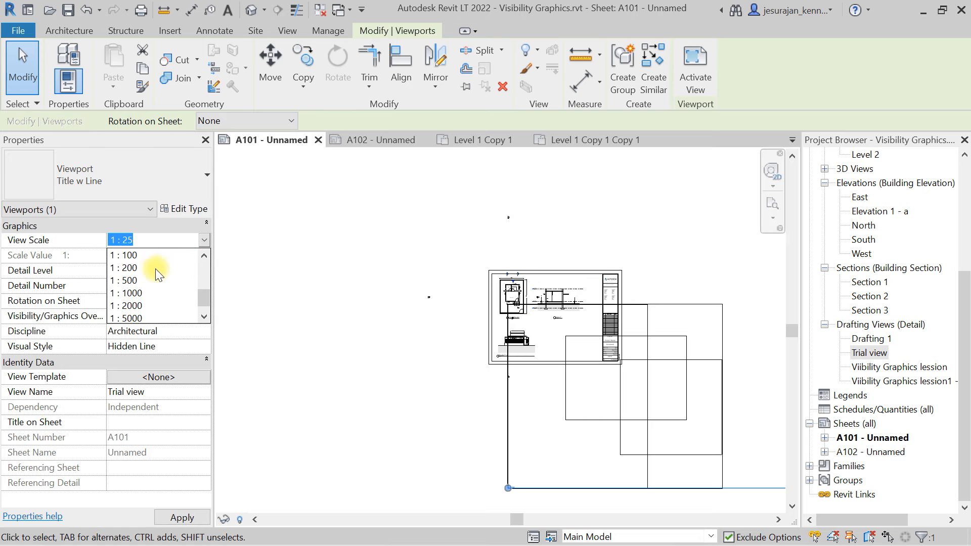
{"action": "left_click", "coordinate": [152, 253]}
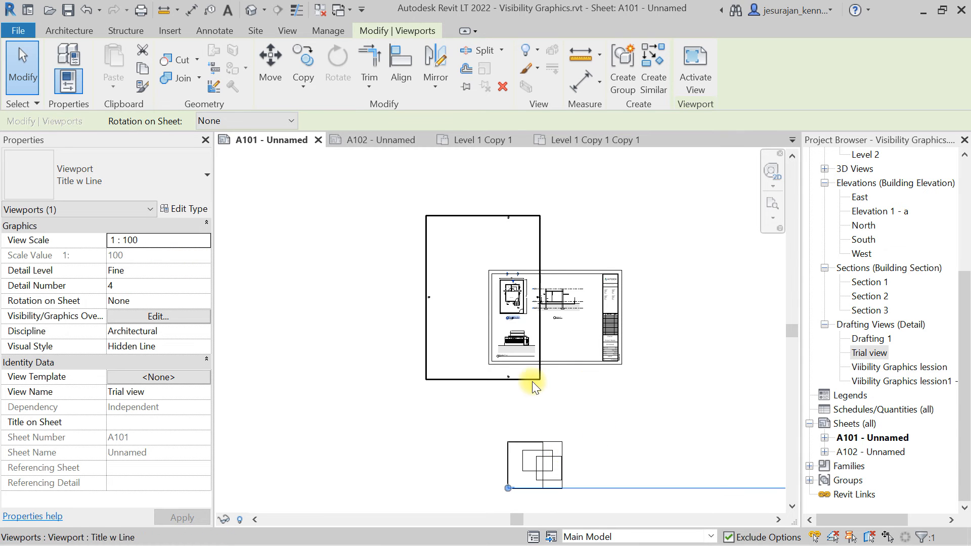
Reposition the Trial view viewport and its title line on the sheet.
{"action": "scroll", "coordinate": [533, 382], "scroll_direction": "down", "scroll_amount": 2}
{"action": "left_click", "coordinate": [653, 396]}
{"action": "left_click", "coordinate": [533, 430]}
{"action": "left_click_drag", "start_coordinate": [702, 452], "coordinate": [535, 470]}
{"action": "scroll", "coordinate": [526, 455], "scroll_direction": "up", "scroll_amount": 6}
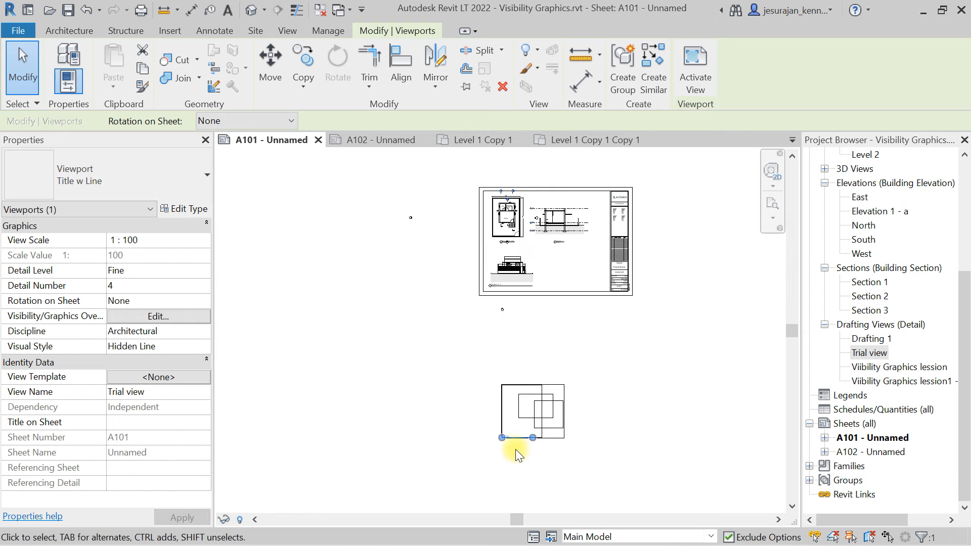
{"action": "left_click_drag", "start_coordinate": [512, 425], "coordinate": [617, 467]}
{"action": "left_click", "coordinate": [553, 455]}
{"action": "left_click", "coordinate": [546, 426]}
{"action": "left_click", "coordinate": [615, 472]}
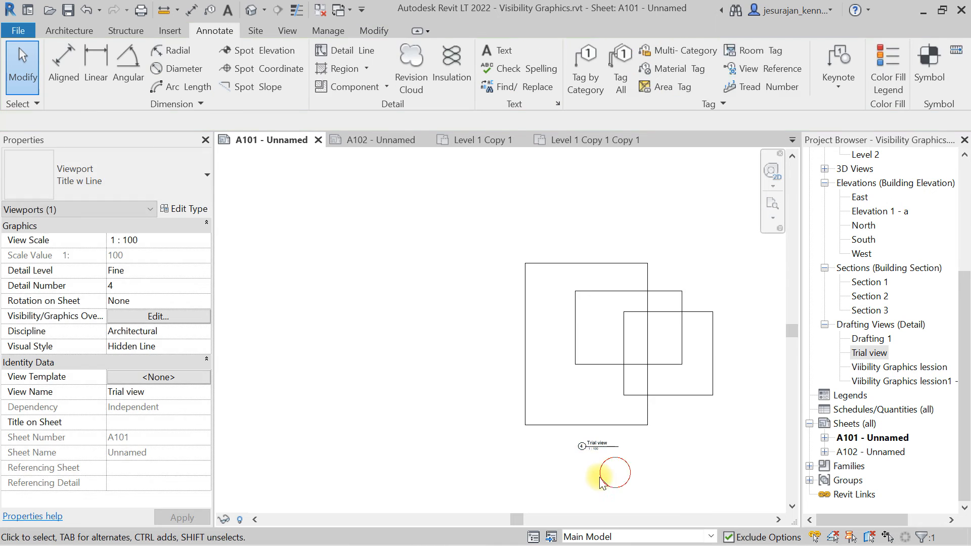
Move the Trial view viewport into the title block below the Section 3 view.
{"action": "scroll", "coordinate": [594, 478], "scroll_direction": "down", "scroll_amount": 5}
{"action": "left_click", "coordinate": [612, 434]}
{"action": "left_click_drag", "start_coordinate": [607, 427], "coordinate": [635, 265]}
{"action": "scroll", "coordinate": [635, 266], "scroll_direction": "up", "scroll_amount": 6}
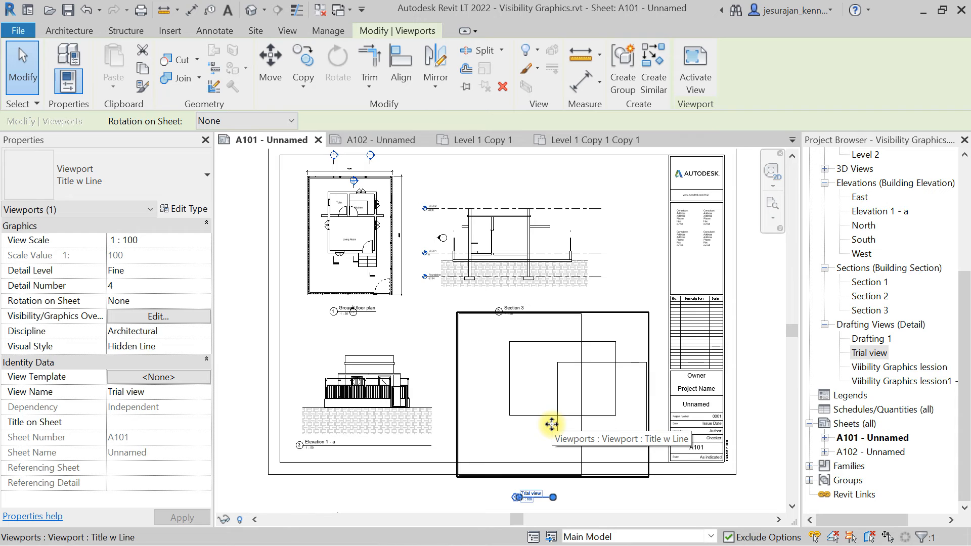
Set the Trial view viewport to a Custom scale with a scale value of 150.
{"action": "left_click", "coordinate": [204, 240]}
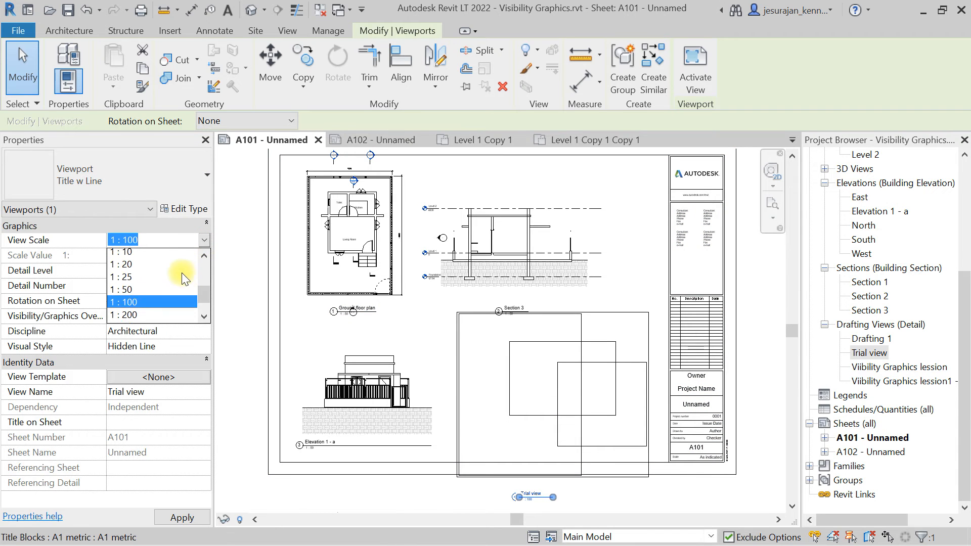
{"action": "scroll", "coordinate": [181, 272], "scroll_direction": "up", "scroll_amount": 2}
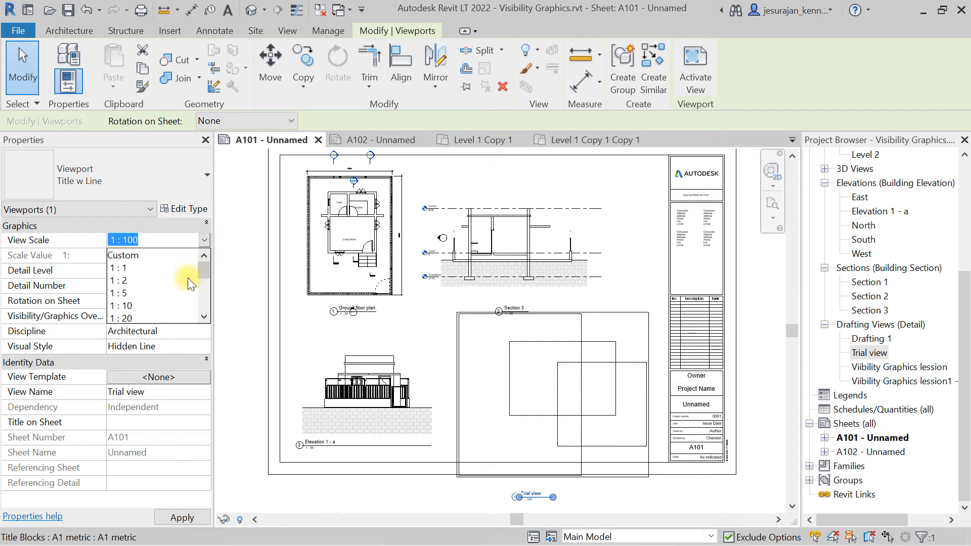
{"action": "left_click", "coordinate": [156, 255]}
{"action": "left_click", "coordinate": [162, 256]}
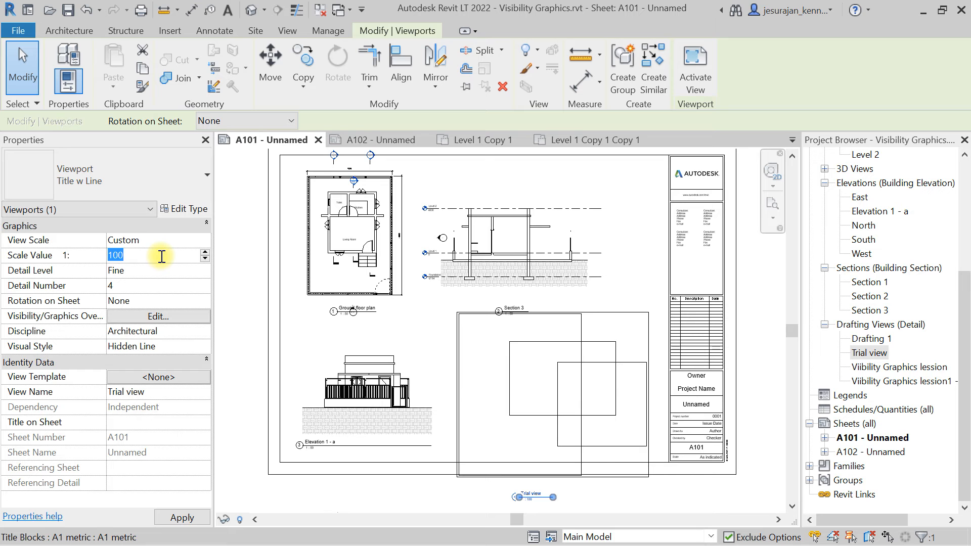
{"action": "key", "text": "Return"}
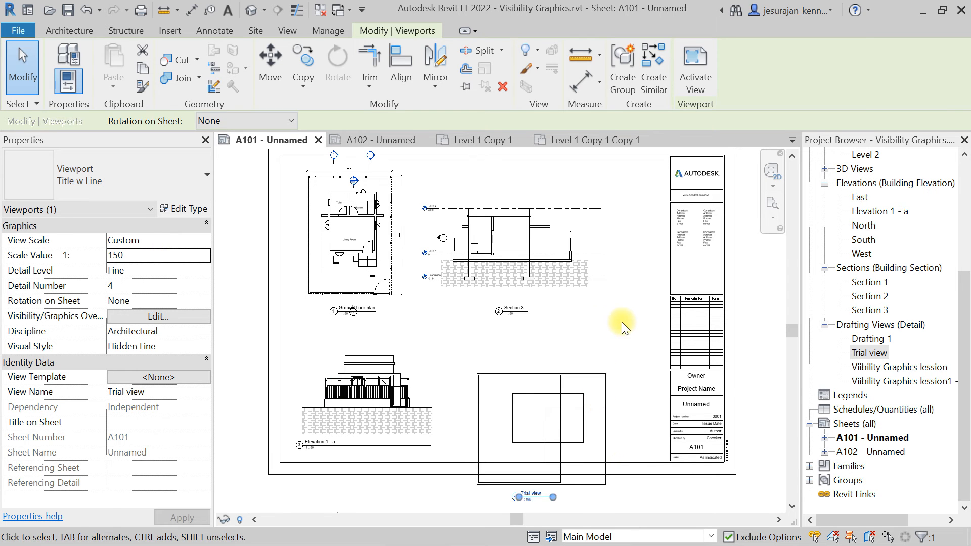
Move the Trial view viewport upward so it sits above its title, then deselect it.
{"action": "left_click", "coordinate": [622, 326]}
{"action": "left_click", "coordinate": [544, 428]}
{"action": "left_click_drag", "start_coordinate": [536, 448], "coordinate": [541, 405]}
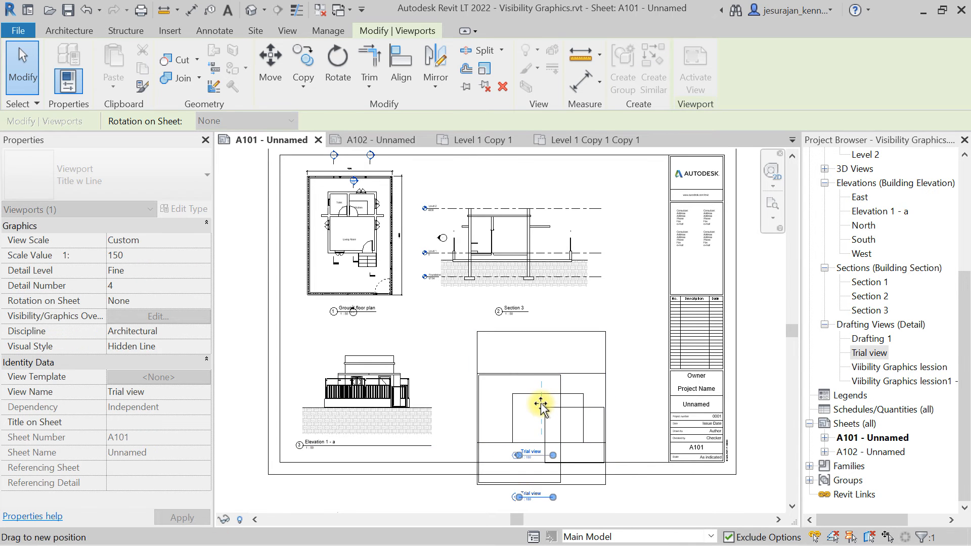
{"action": "left_click", "coordinate": [599, 309]}
{"action": "key", "text": "Escape"}
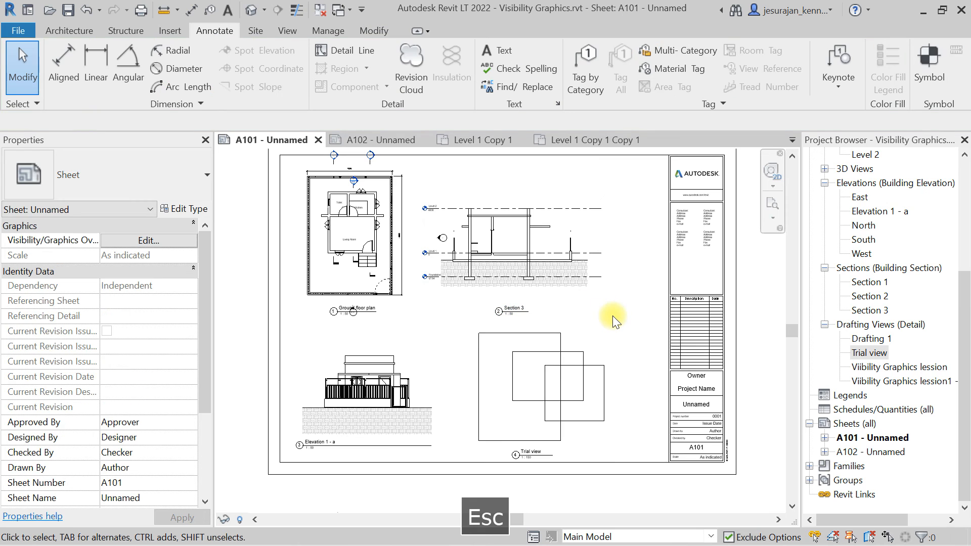
Open the Level 1 floor plan view.
{"action": "middle_click", "coordinate": [612, 315]}
{"action": "middle_click", "coordinate": [612, 316]}
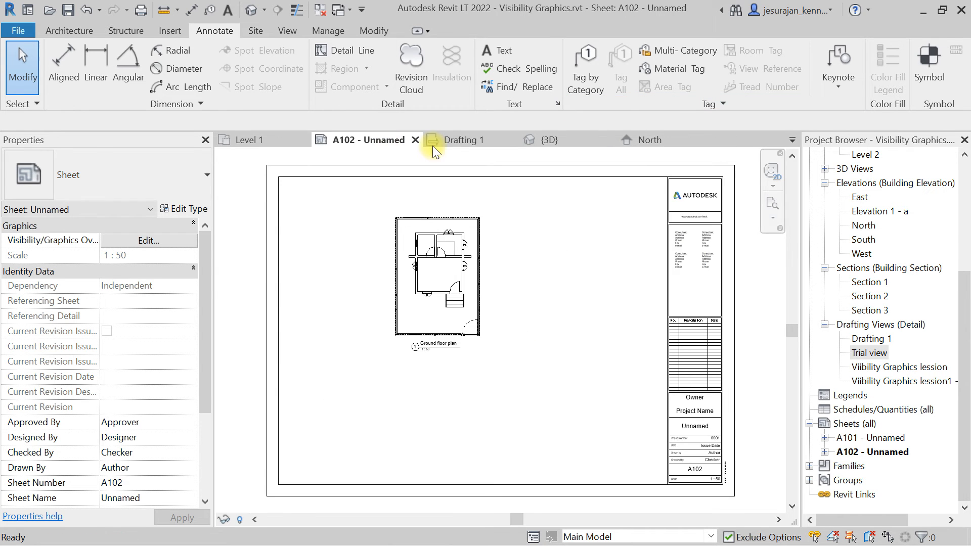
{"action": "left_click", "coordinate": [454, 143]}
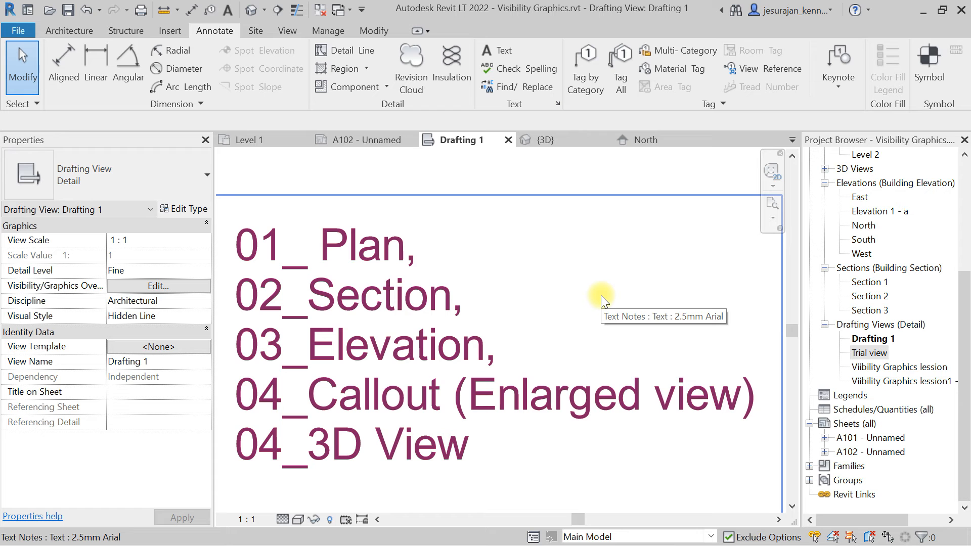
{"action": "left_click", "coordinate": [256, 139]}
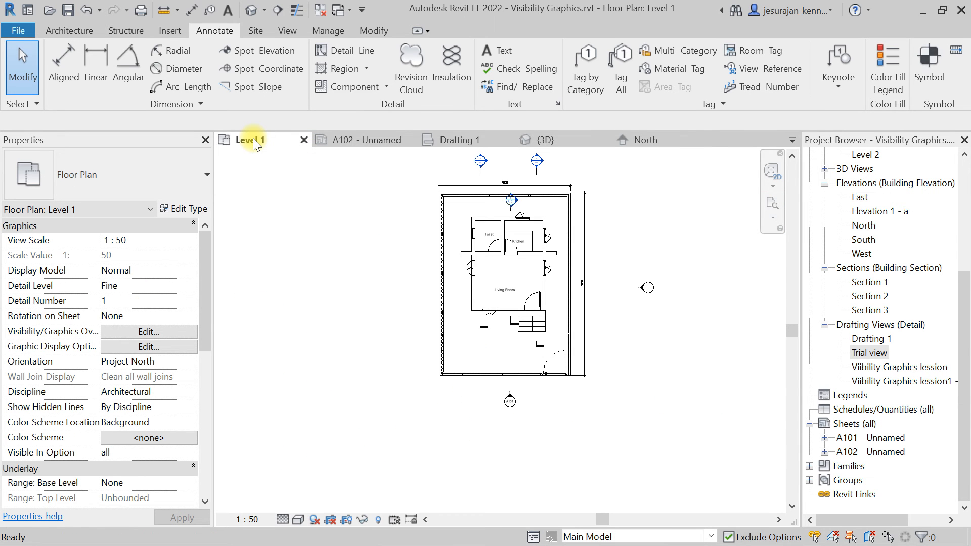
{"action": "scroll", "coordinate": [527, 208], "scroll_direction": "up", "scroll_amount": 5}
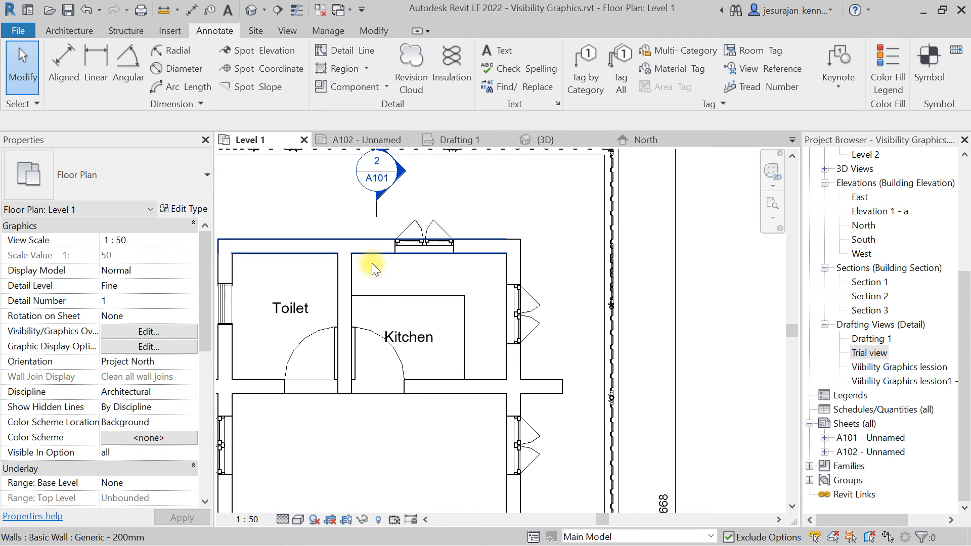
{"action": "scroll", "coordinate": [475, 293], "scroll_direction": "down", "scroll_amount": 3}
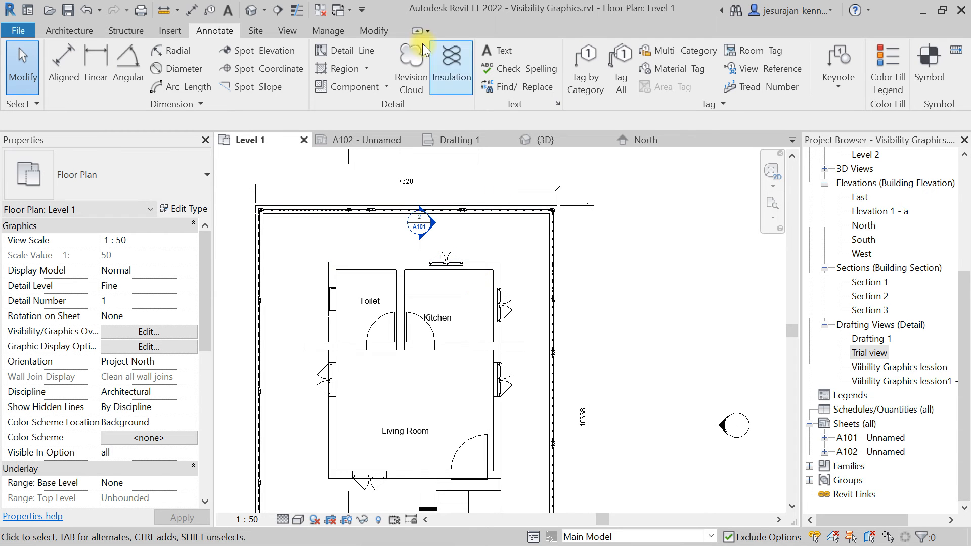
{"action": "left_click", "coordinate": [287, 31]}
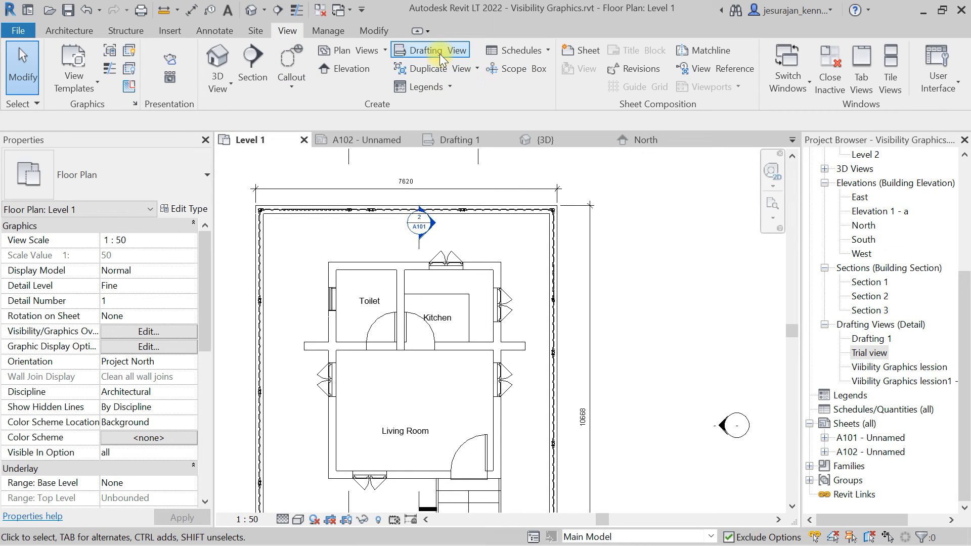
{"action": "left_click", "coordinate": [288, 87]}
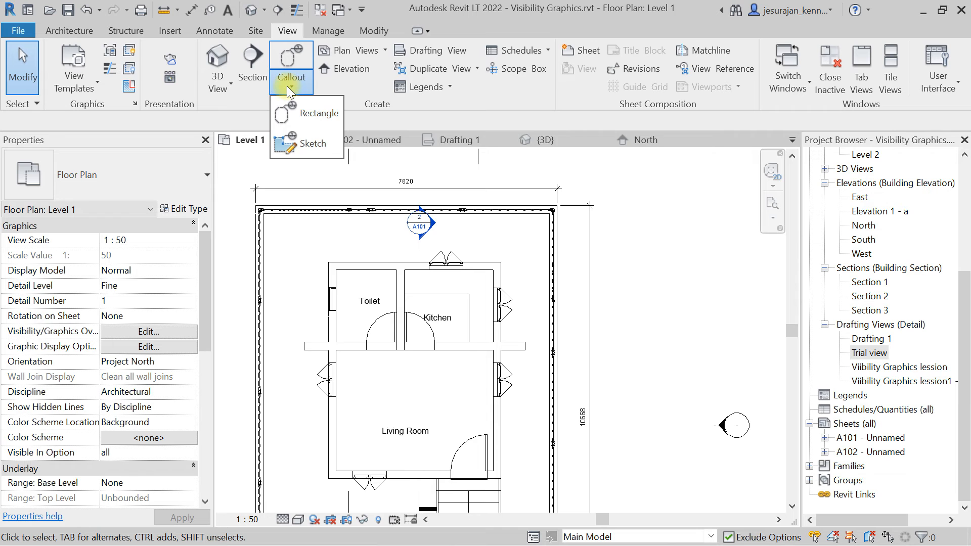
{"action": "left_click", "coordinate": [288, 89]}
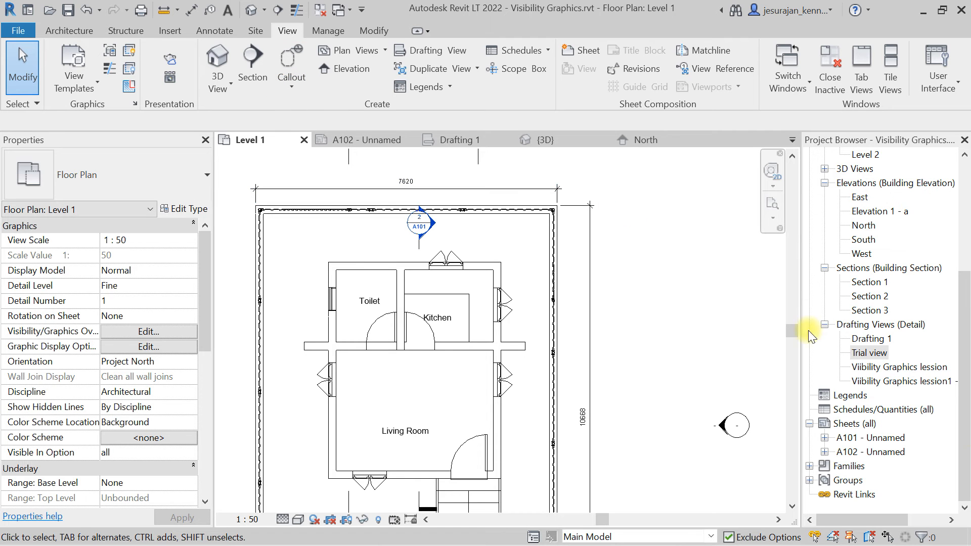
Open sheet A101 and activate the ground floor plan viewport for editing.
{"action": "double_click", "coordinate": [886, 438]}
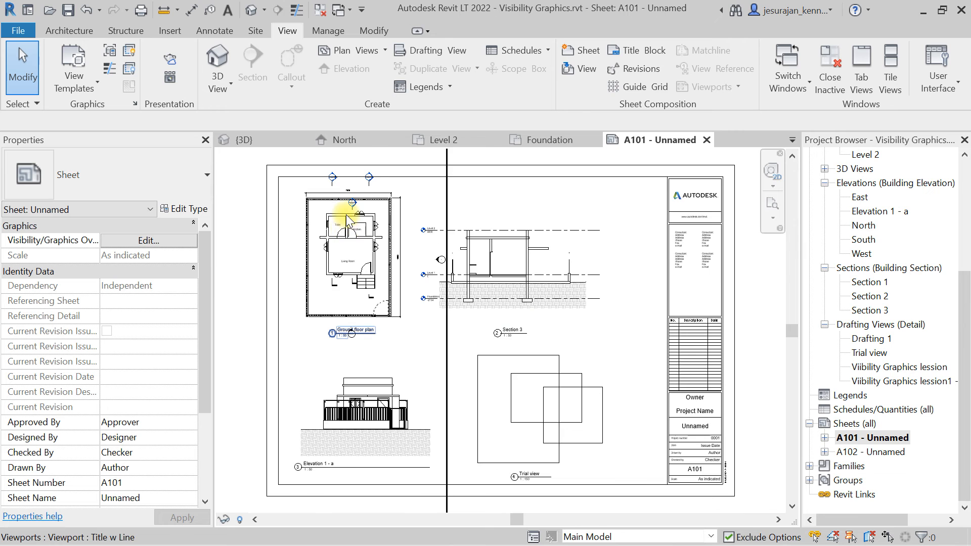
{"action": "scroll", "coordinate": [346, 214], "scroll_direction": "up", "scroll_amount": 4}
{"action": "scroll", "coordinate": [346, 214], "scroll_direction": "up", "scroll_amount": 2}
{"action": "double_click", "coordinate": [441, 181]}
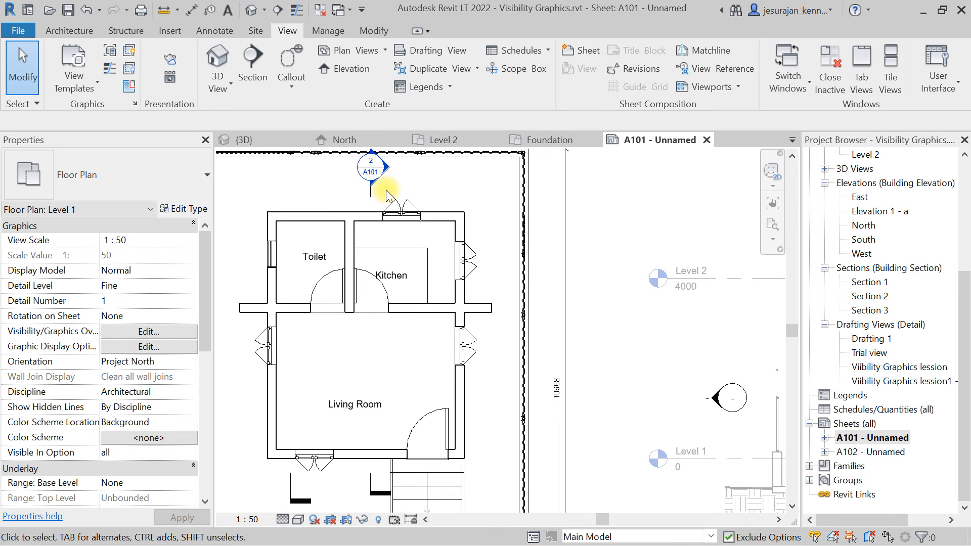
Draw a rectangular callout around the toilet and kitchen area of the plan.
{"action": "left_click", "coordinate": [291, 58]}
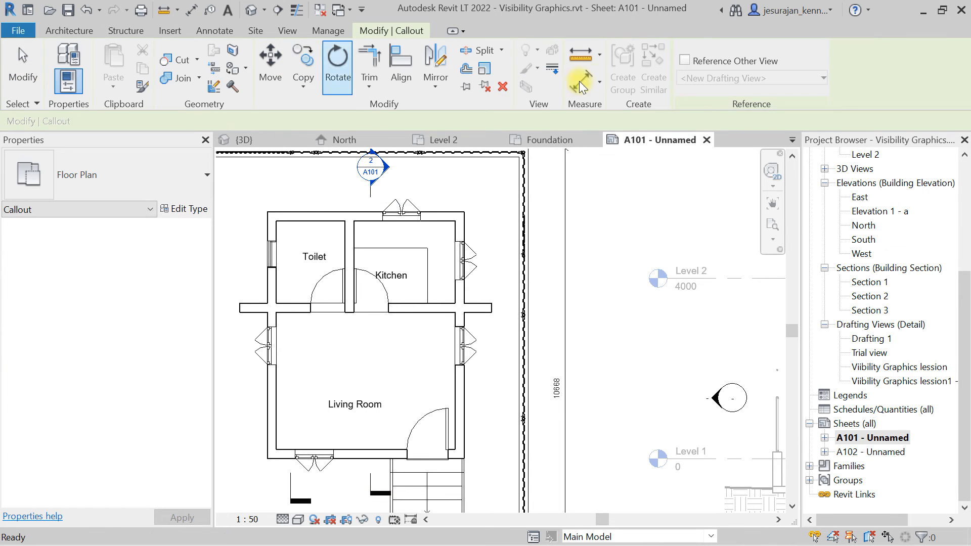
{"action": "left_click", "coordinate": [331, 196]}
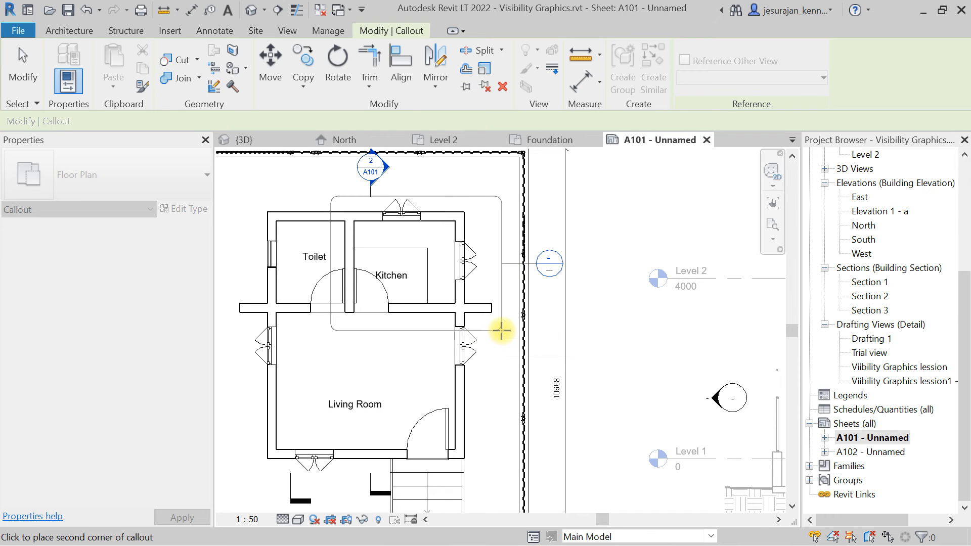
{"action": "left_click", "coordinate": [501, 331]}
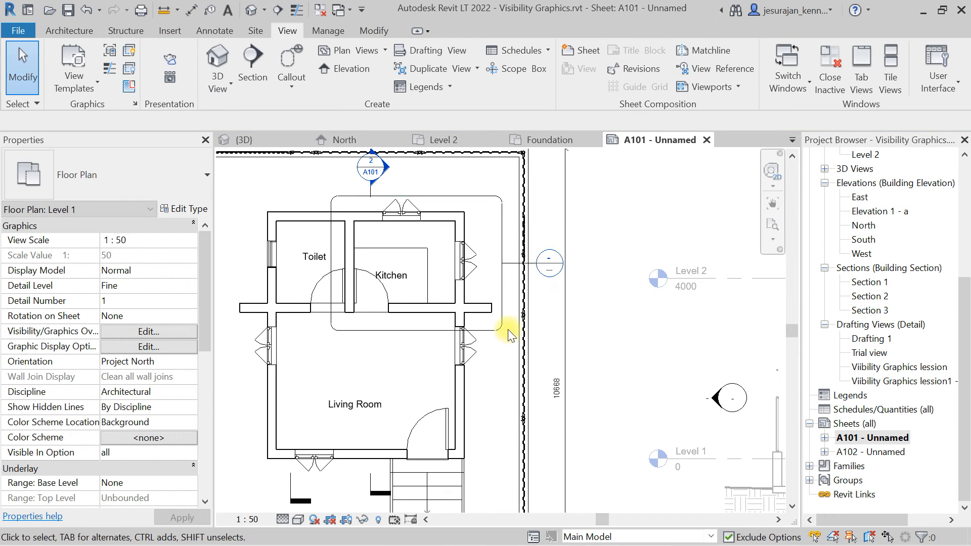
Move the callout's head further up and to the right, outside the building.
{"action": "left_click", "coordinate": [509, 265]}
{"action": "left_click_drag", "start_coordinate": [536, 264], "coordinate": [603, 217]}
{"action": "left_click", "coordinate": [601, 266]}
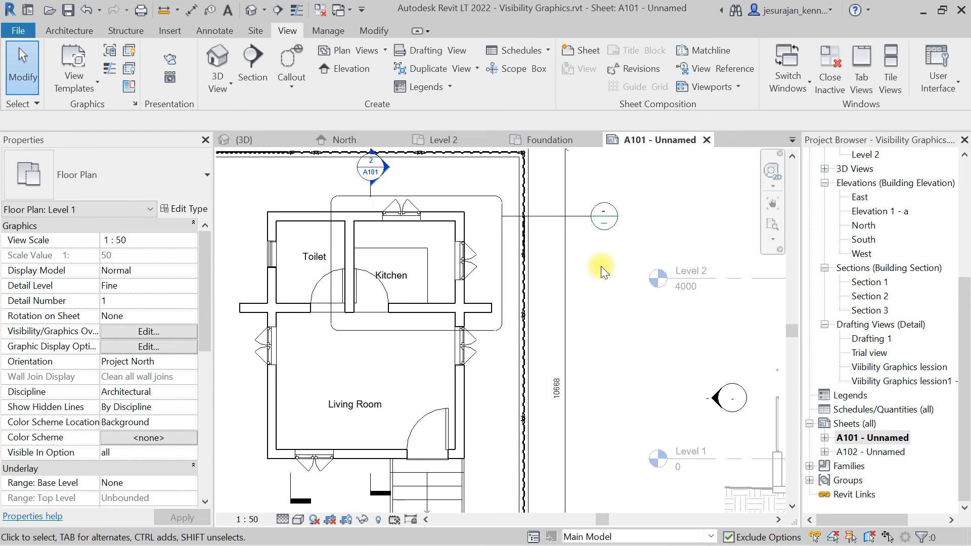
Select the callout and go to its callout view.
{"action": "left_click", "coordinate": [503, 235]}
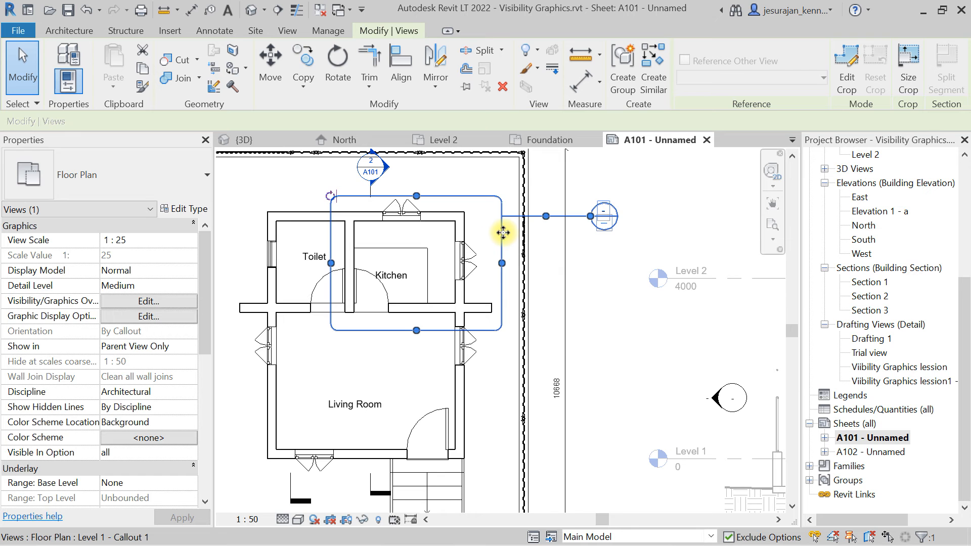
{"action": "right_click", "coordinate": [502, 233]}
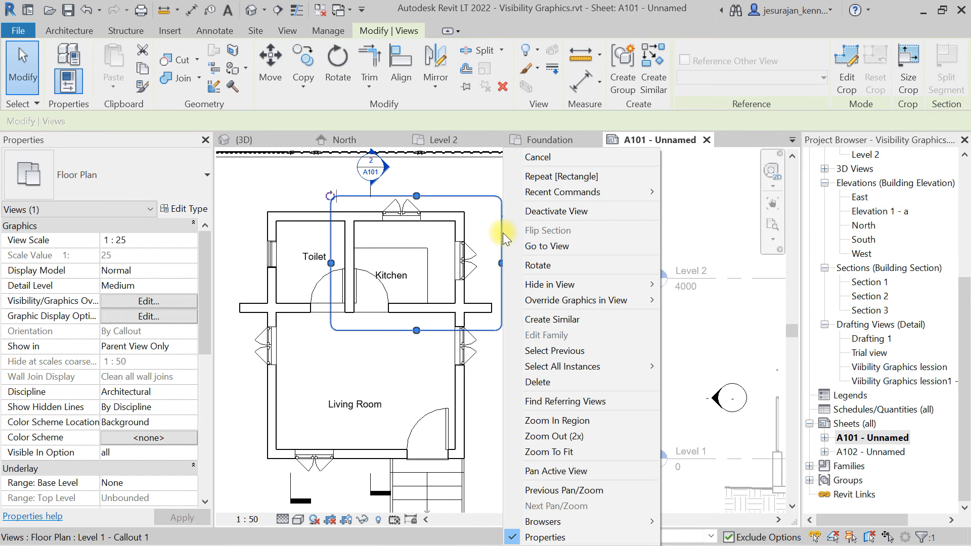
{"action": "left_click", "coordinate": [546, 247]}
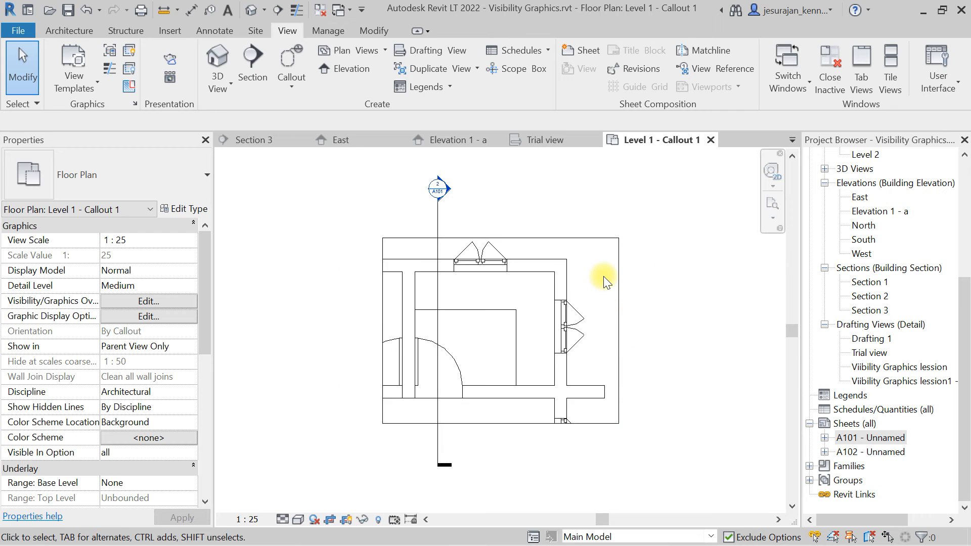
{"action": "left_click", "coordinate": [603, 238]}
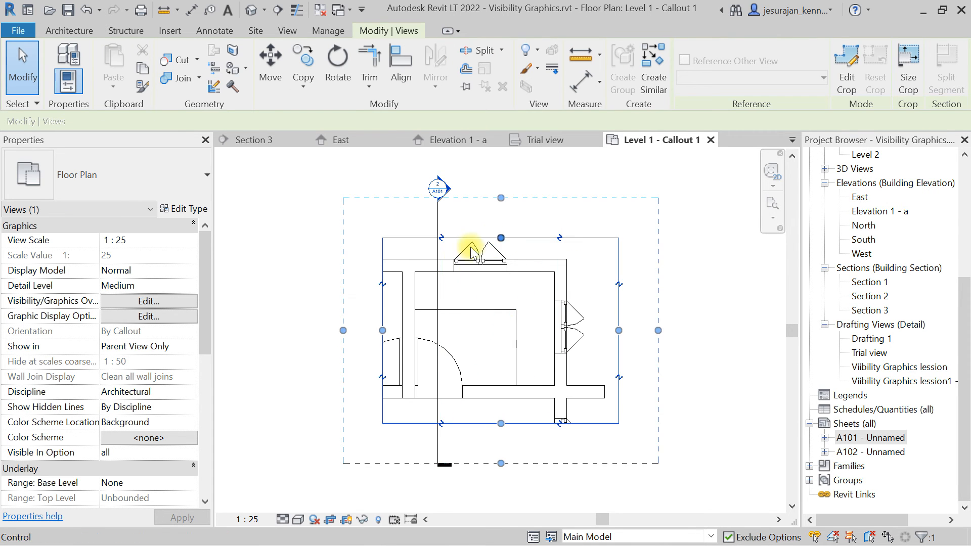
{"action": "left_click", "coordinate": [438, 286]}
{"action": "right_click", "coordinate": [438, 287]}
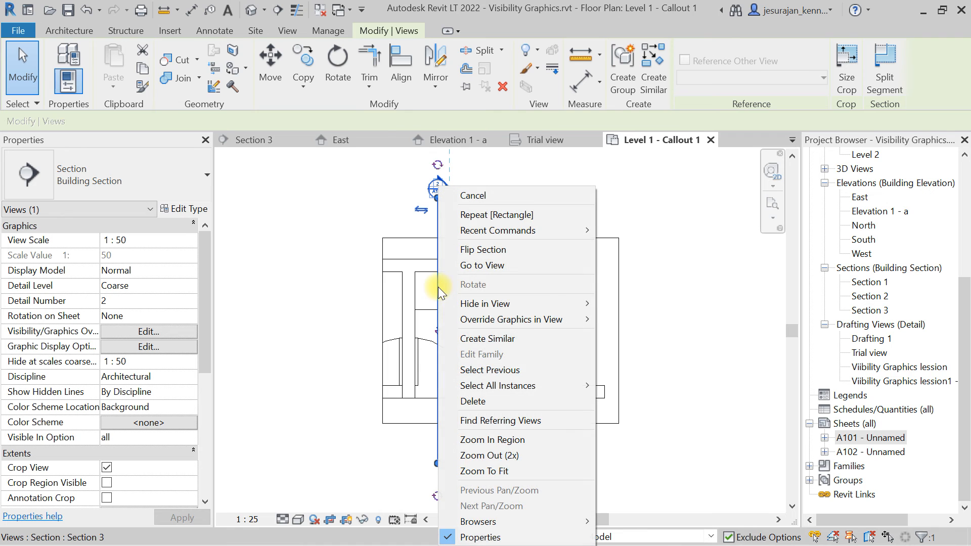
{"action": "mouse_move", "coordinate": [500, 302]}
{"action": "left_click", "coordinate": [630, 319]}
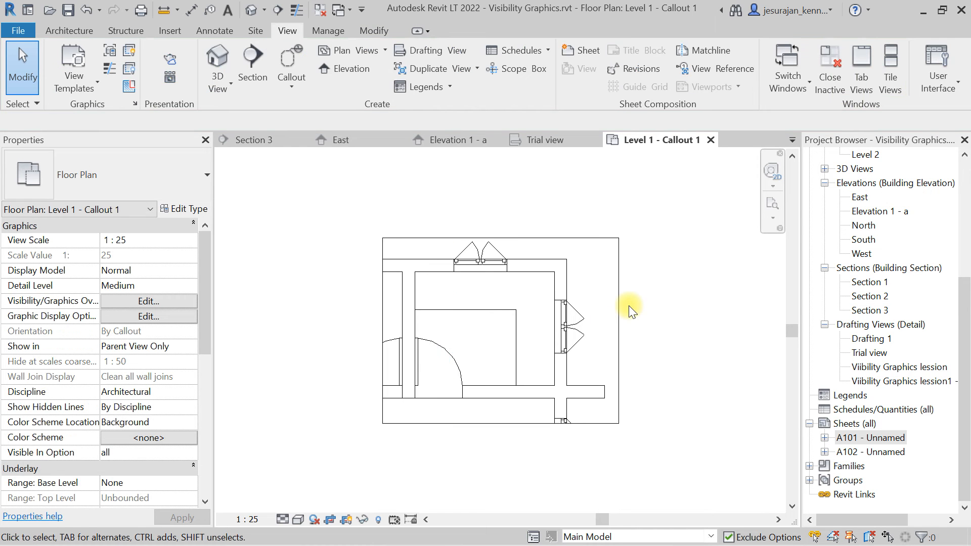
{"action": "key", "text": "z"}
{"action": "key", "text": "e"}
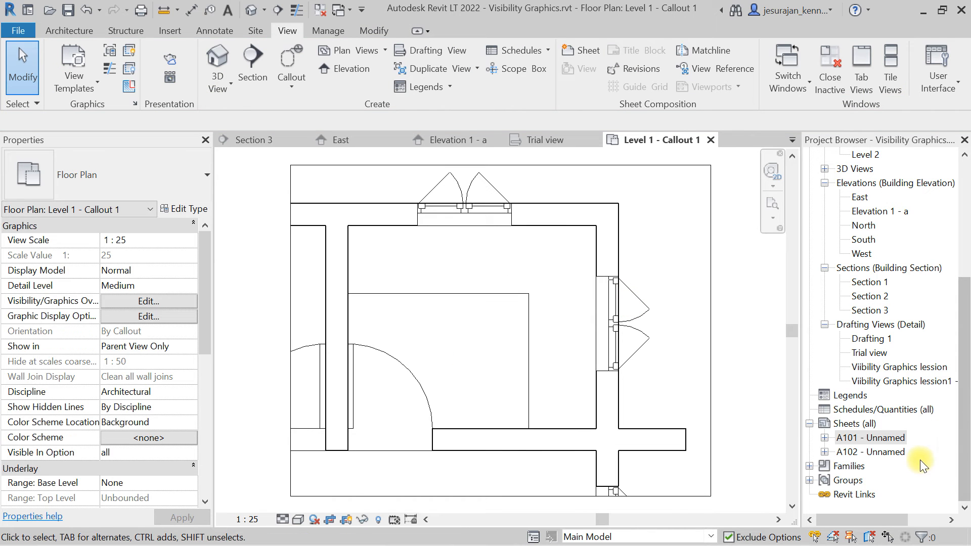
Open sheet A102 and move the ground floor plan viewport into the sheet's upper-left corner.
{"action": "double_click", "coordinate": [888, 456]}
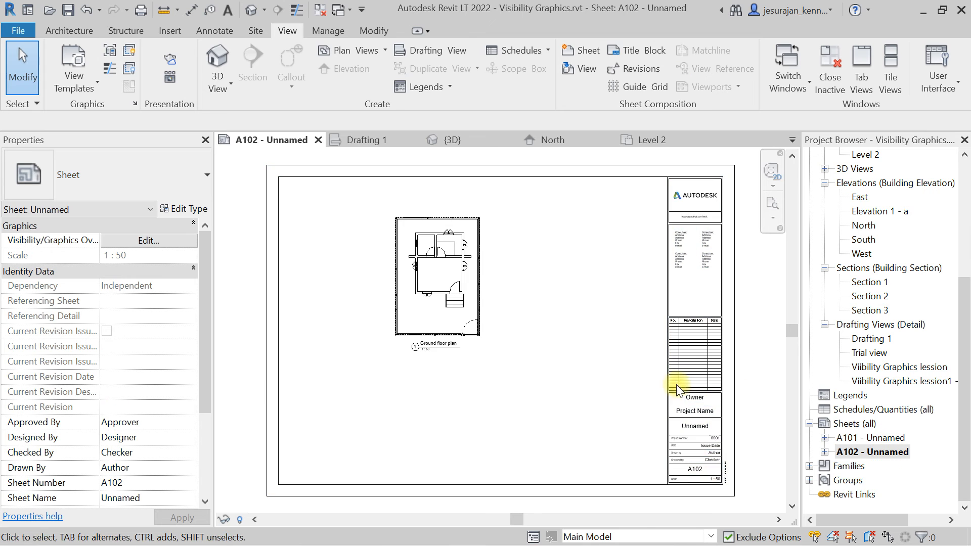
{"action": "left_click", "coordinate": [444, 281]}
{"action": "left_click_drag", "start_coordinate": [444, 281], "coordinate": [338, 258]}
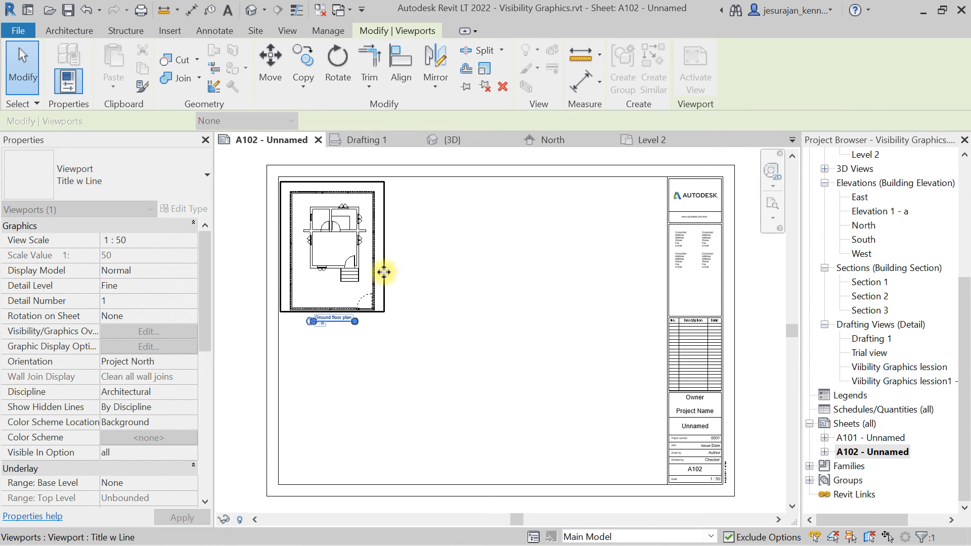
{"action": "left_click", "coordinate": [548, 294]}
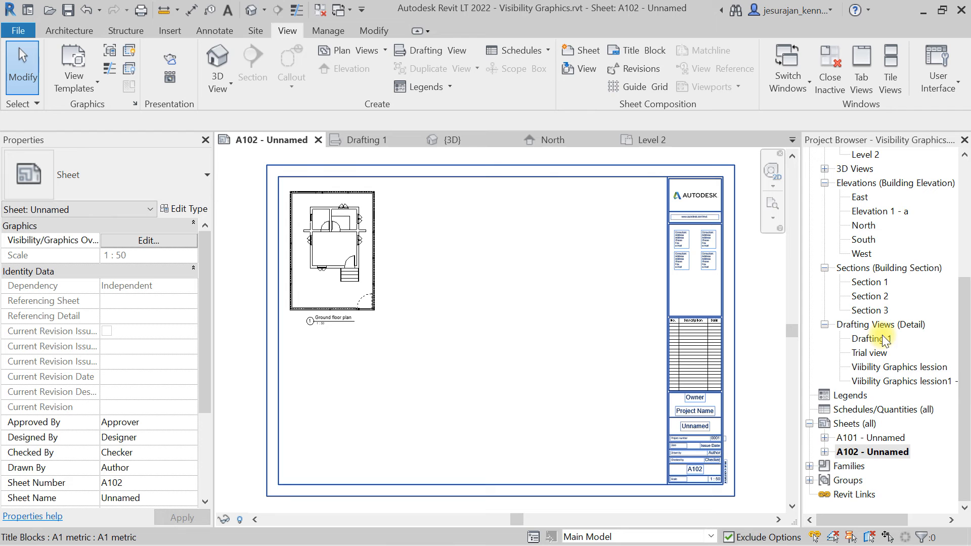
{"action": "scroll", "coordinate": [884, 340], "scroll_direction": "up", "scroll_amount": 5}
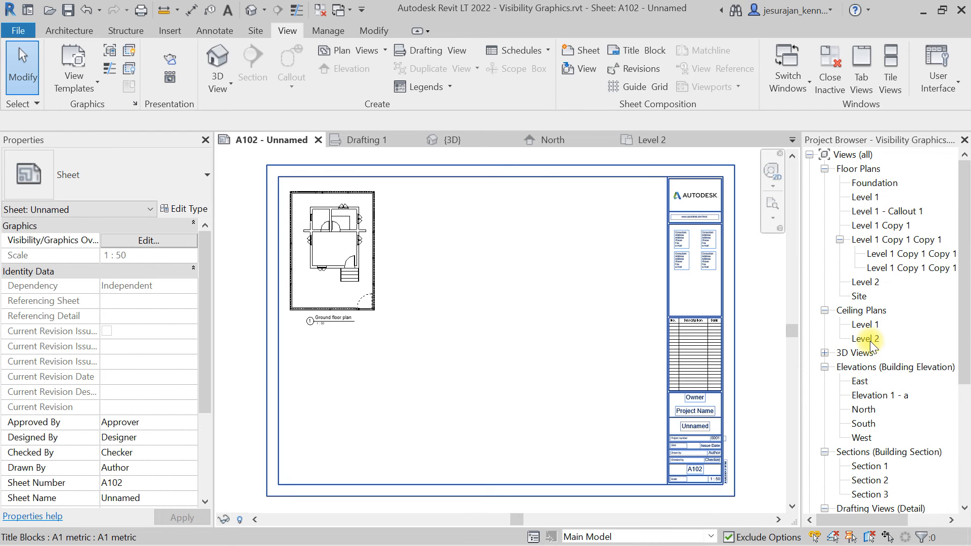
{"action": "scroll", "coordinate": [871, 345], "scroll_direction": "down", "scroll_amount": 3}
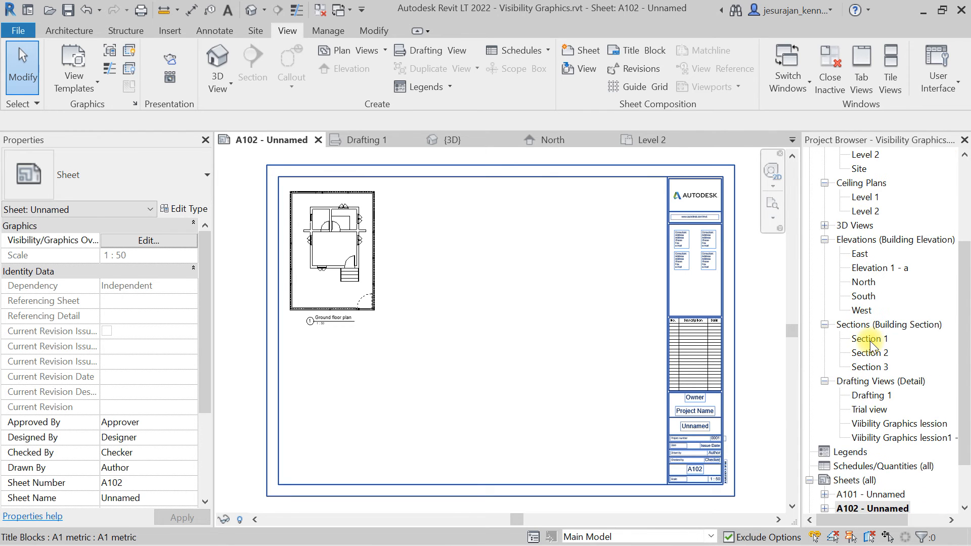
{"action": "scroll", "coordinate": [871, 344], "scroll_direction": "up", "scroll_amount": 3}
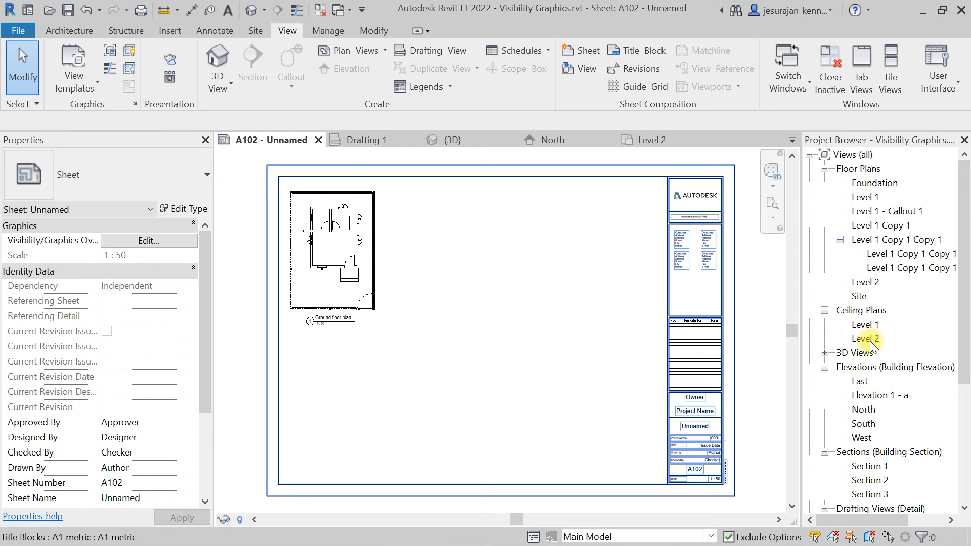
{"action": "scroll", "coordinate": [870, 341], "scroll_direction": "down", "scroll_amount": 3}
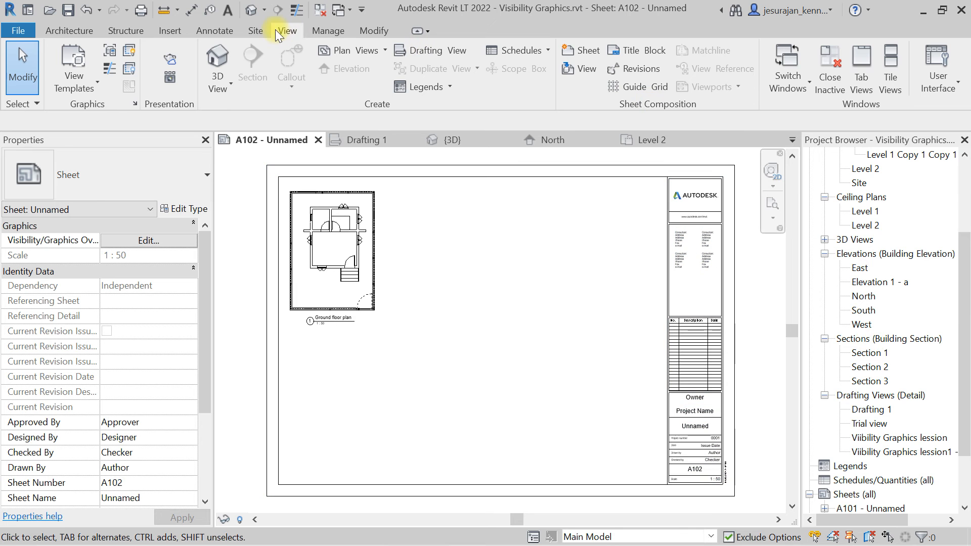
{"action": "left_click", "coordinate": [357, 56]}
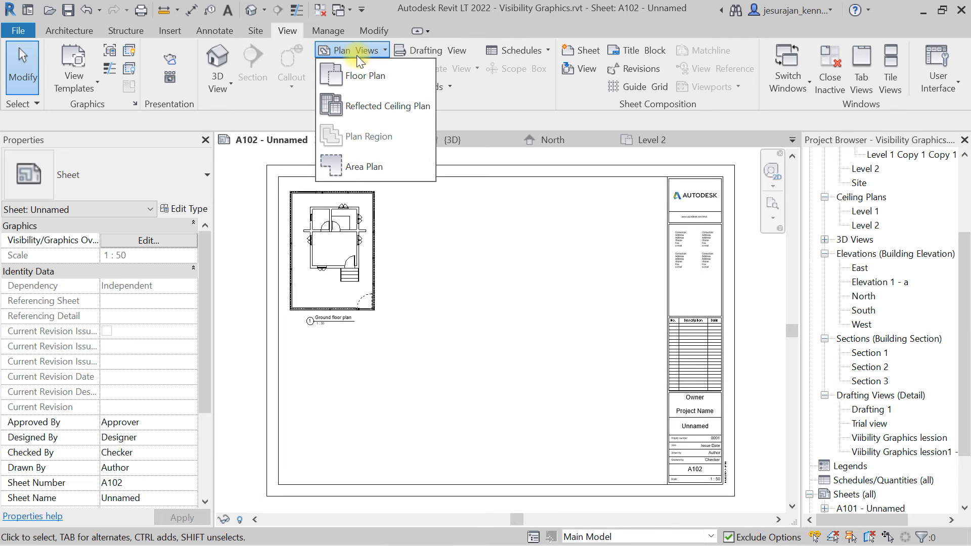
{"action": "left_click", "coordinate": [359, 80]}
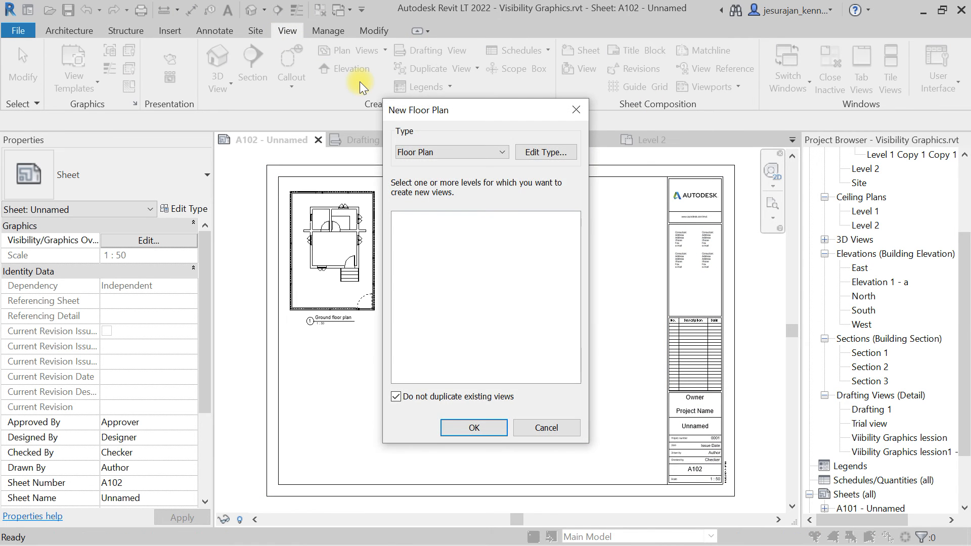
{"action": "key", "text": "Escape"}
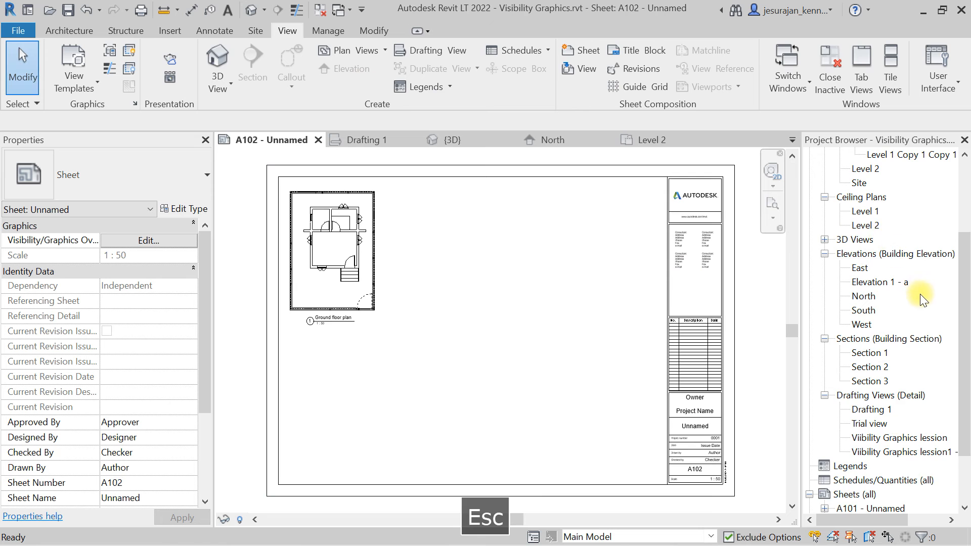
Search the project browser for views named callout.
{"action": "scroll", "coordinate": [921, 299], "scroll_direction": "up", "scroll_amount": 3}
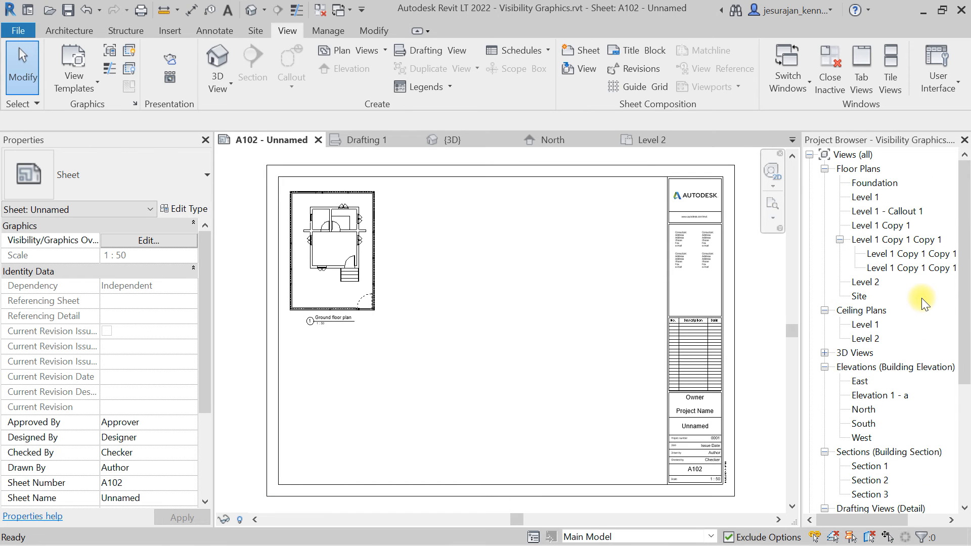
{"action": "scroll", "coordinate": [921, 298], "scroll_direction": "down", "scroll_amount": 2}
{"action": "scroll", "coordinate": [921, 298], "scroll_direction": "up", "scroll_amount": 2}
{"action": "scroll", "coordinate": [922, 298], "scroll_direction": "down", "scroll_amount": 2}
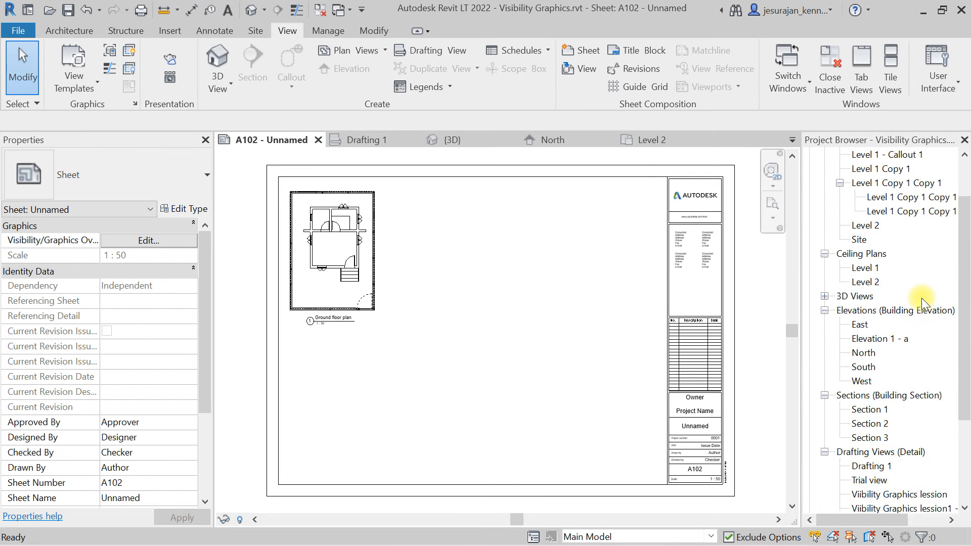
{"action": "scroll", "coordinate": [921, 298], "scroll_direction": "down", "scroll_amount": 1}
{"action": "scroll", "coordinate": [922, 298], "scroll_direction": "up", "scroll_amount": 5}
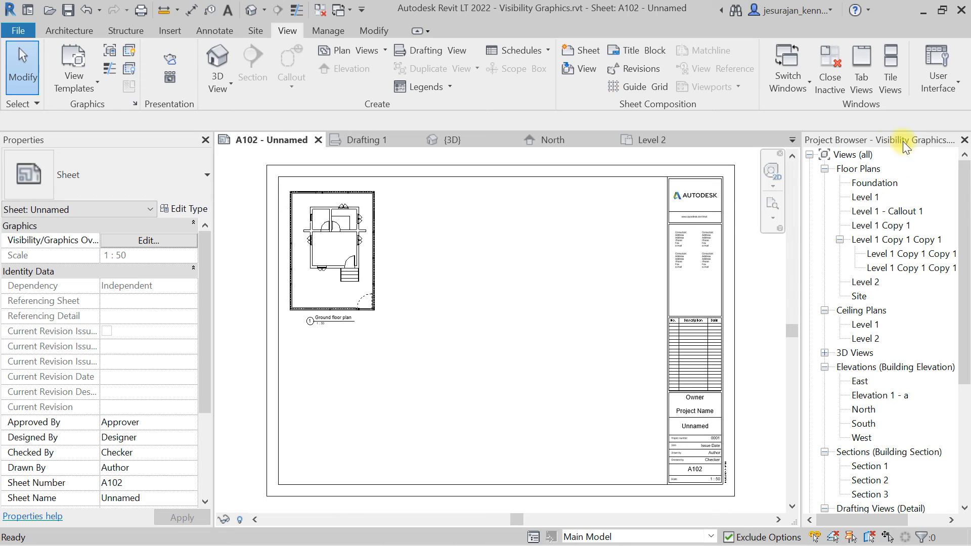
{"action": "left_click", "coordinate": [853, 155]}
{"action": "right_click", "coordinate": [853, 160]}
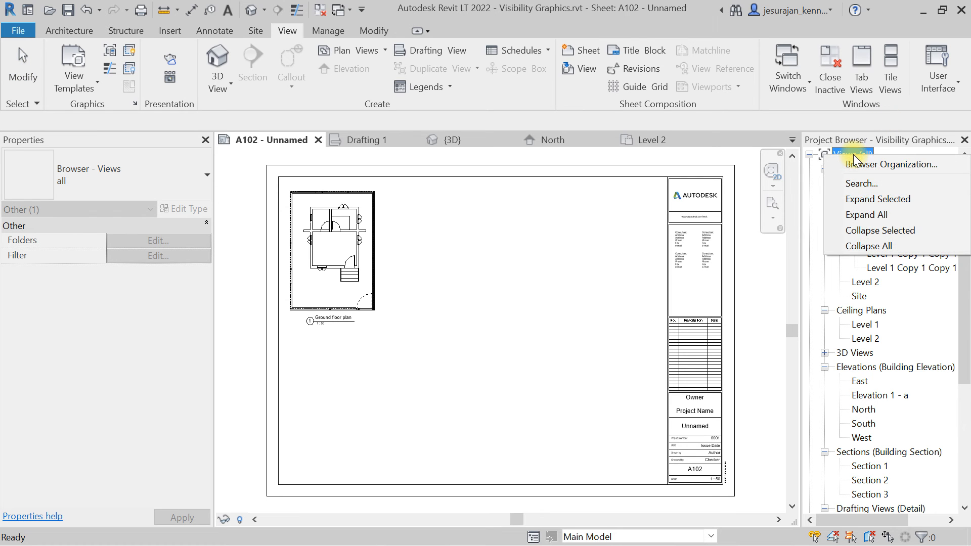
{"action": "left_click", "coordinate": [862, 183]}
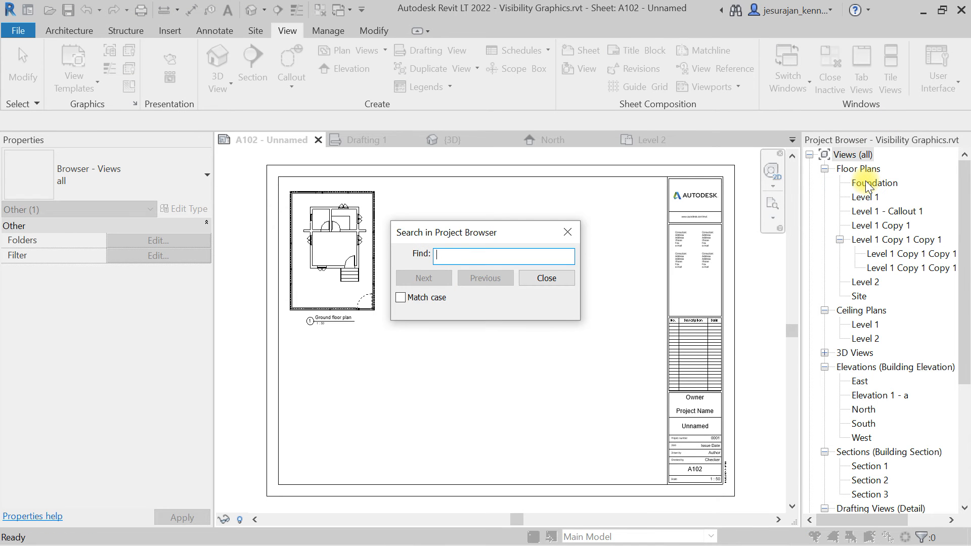
{"action": "type", "text": "callout"}
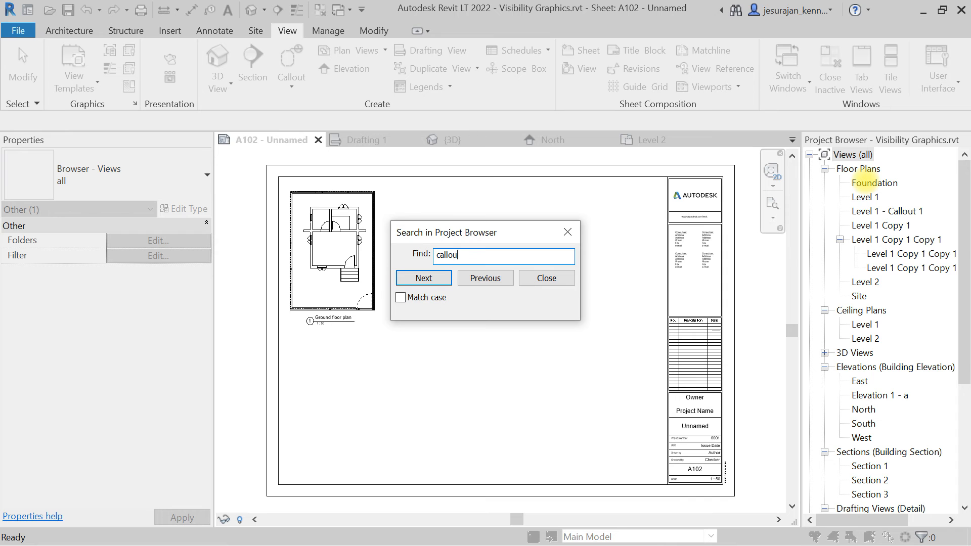
{"action": "left_click", "coordinate": [443, 279]}
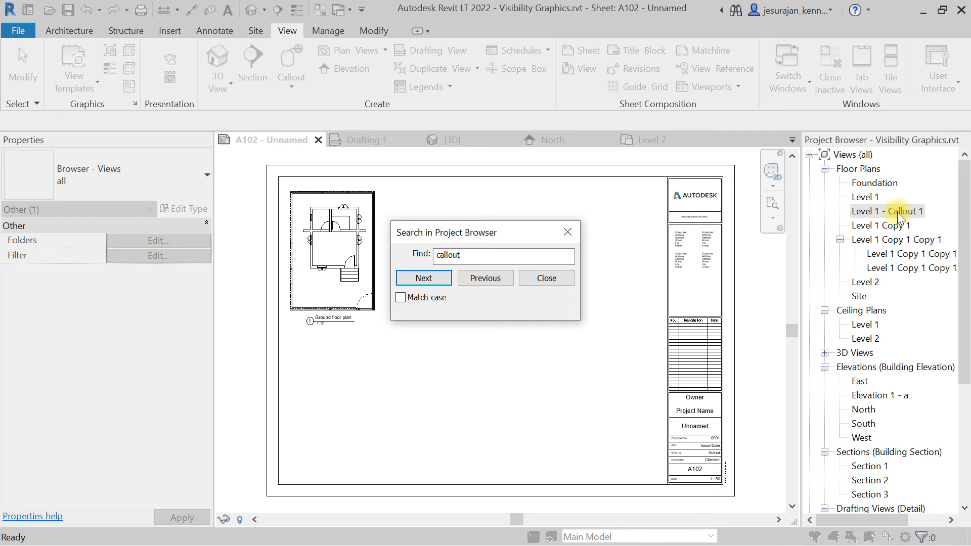
{"action": "left_click", "coordinate": [566, 232]}
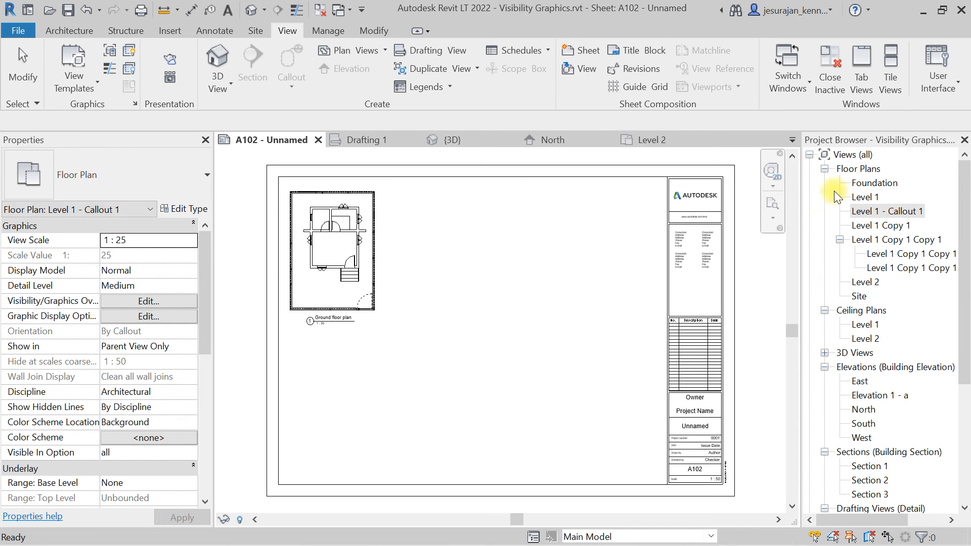
Place the Level 1 - Callout 1 view on sheet A102 beside the ground floor plan viewport.
{"action": "left_click", "coordinate": [866, 211]}
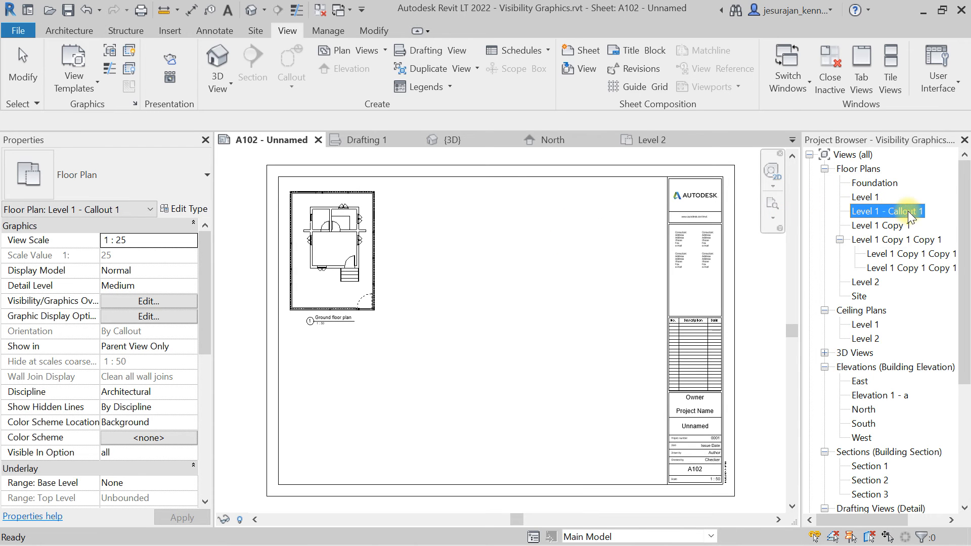
{"action": "left_click_drag", "start_coordinate": [888, 211], "coordinate": [473, 266]}
{"action": "left_click", "coordinate": [463, 256]}
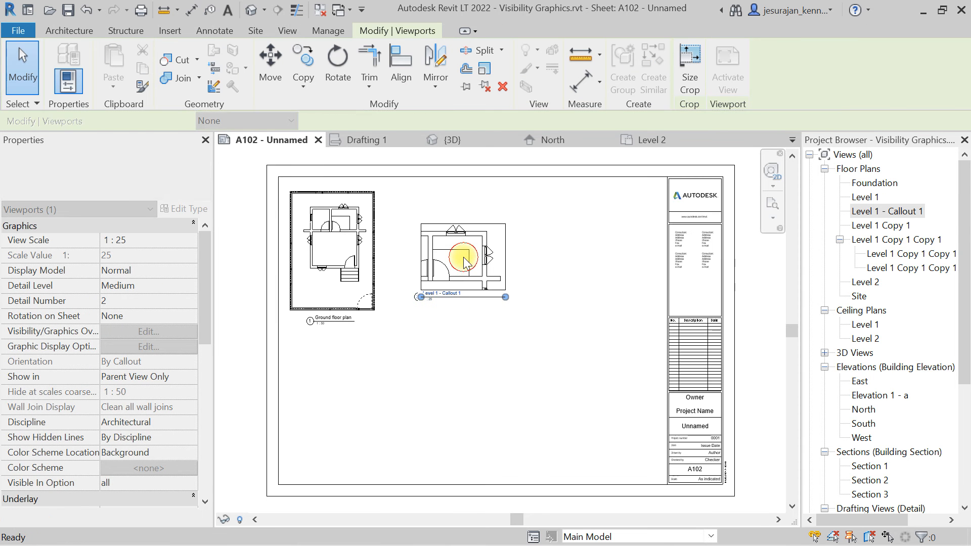
{"action": "left_click", "coordinate": [490, 317]}
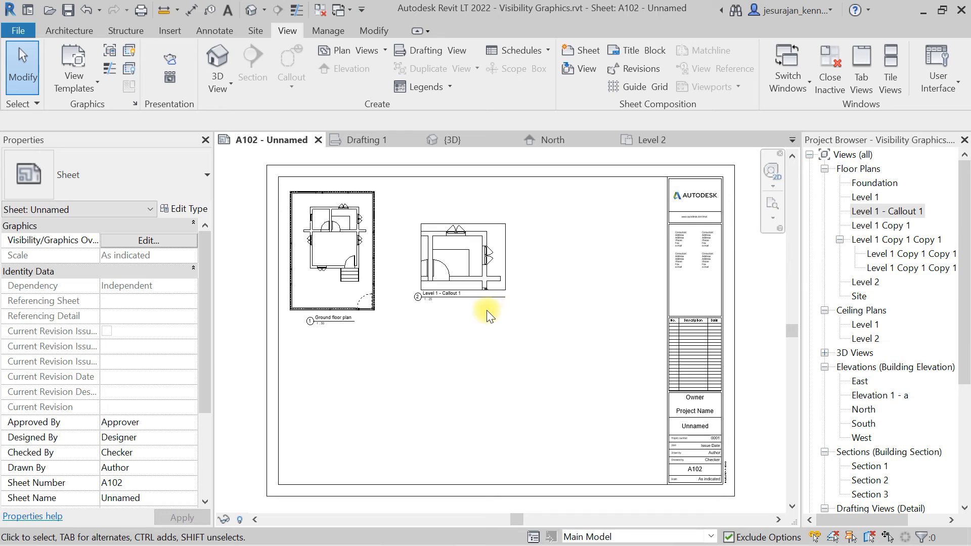
Set the callout viewport's view scale to 1 : 10 and move it down to fit within the sheet.
{"action": "scroll", "coordinate": [433, 292], "scroll_direction": "up", "scroll_amount": 5}
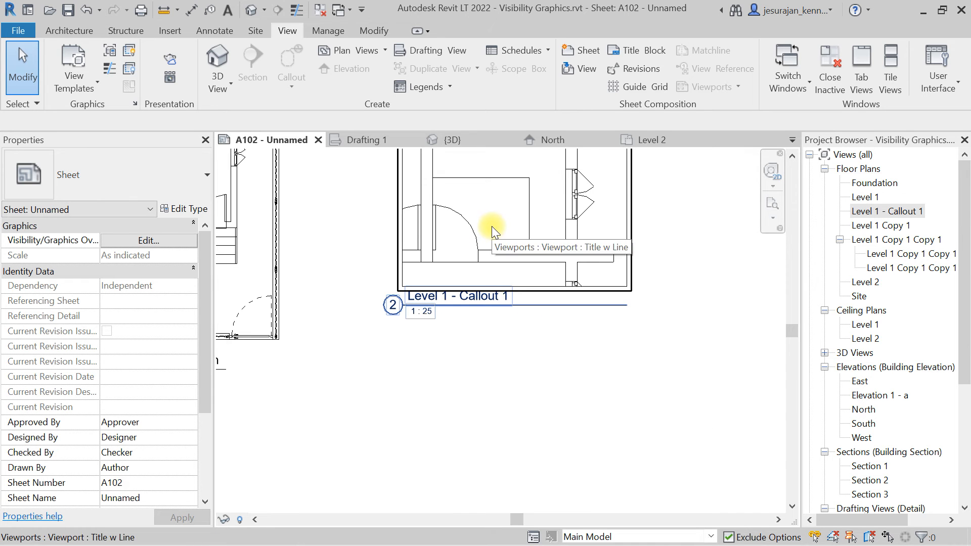
{"action": "scroll", "coordinate": [494, 323], "scroll_direction": "down", "scroll_amount": 5}
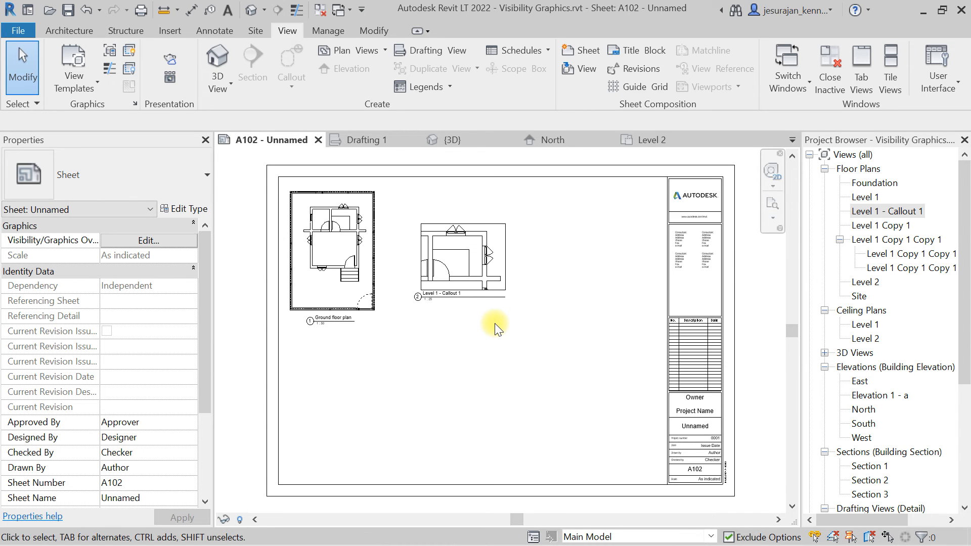
{"action": "left_click", "coordinate": [471, 253]}
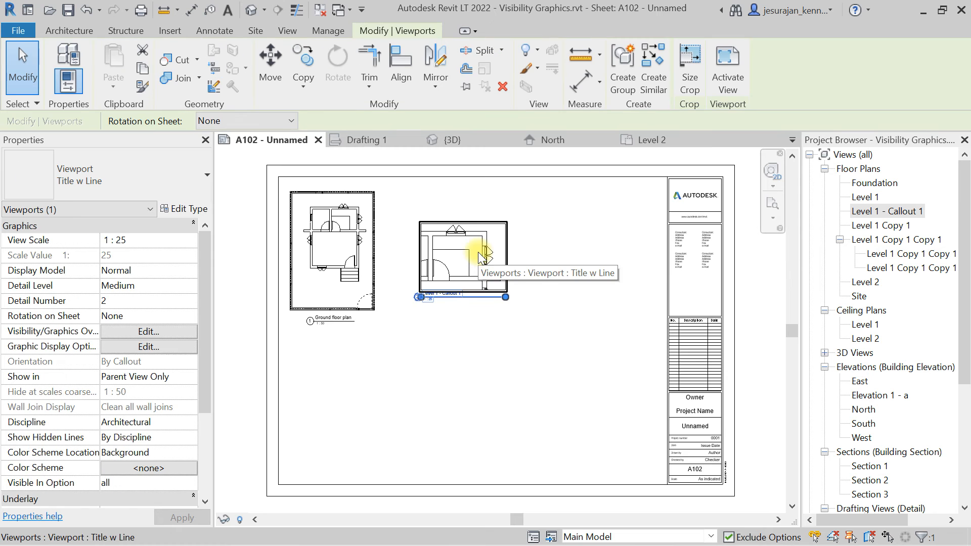
{"action": "left_click", "coordinate": [191, 240]}
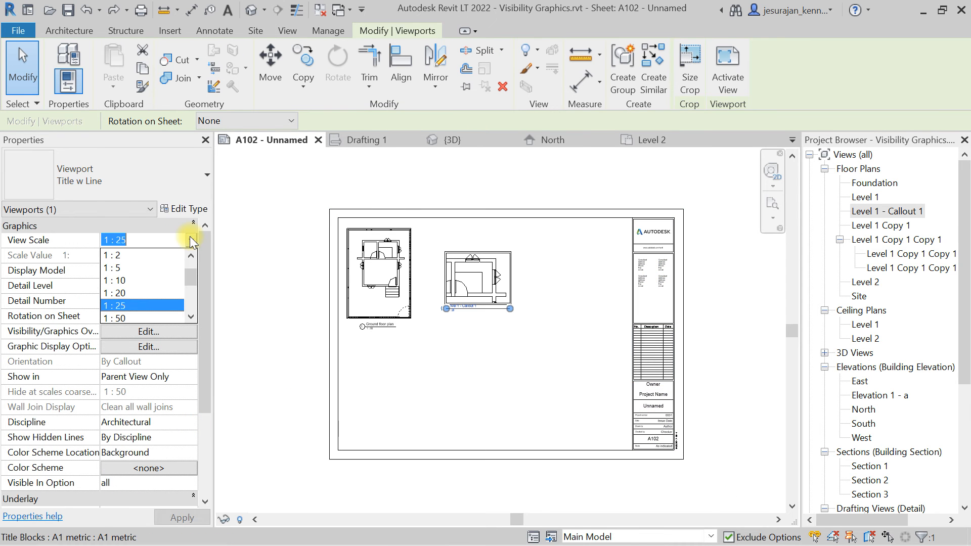
{"action": "left_click", "coordinate": [128, 281]}
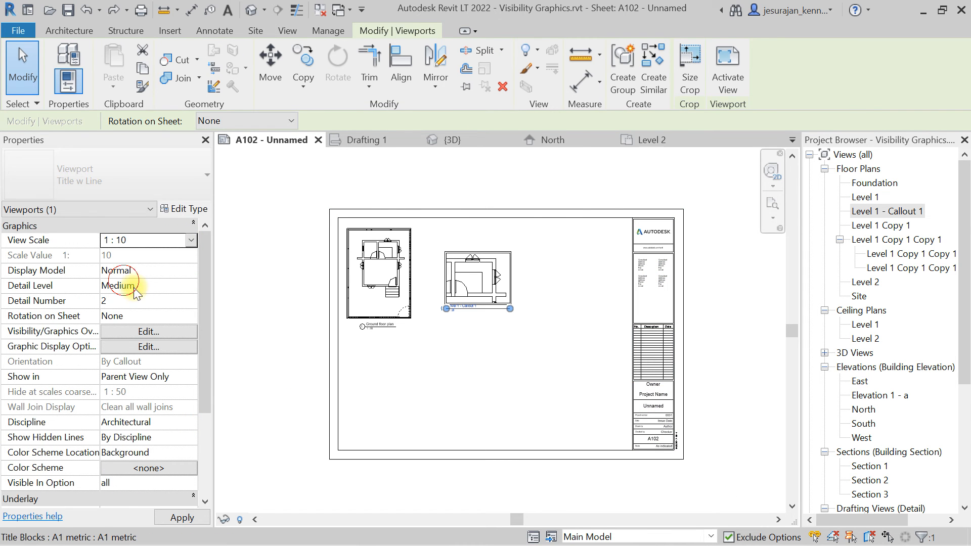
{"action": "left_click", "coordinate": [482, 372]}
{"action": "left_click_drag", "start_coordinate": [524, 231], "coordinate": [502, 319]}
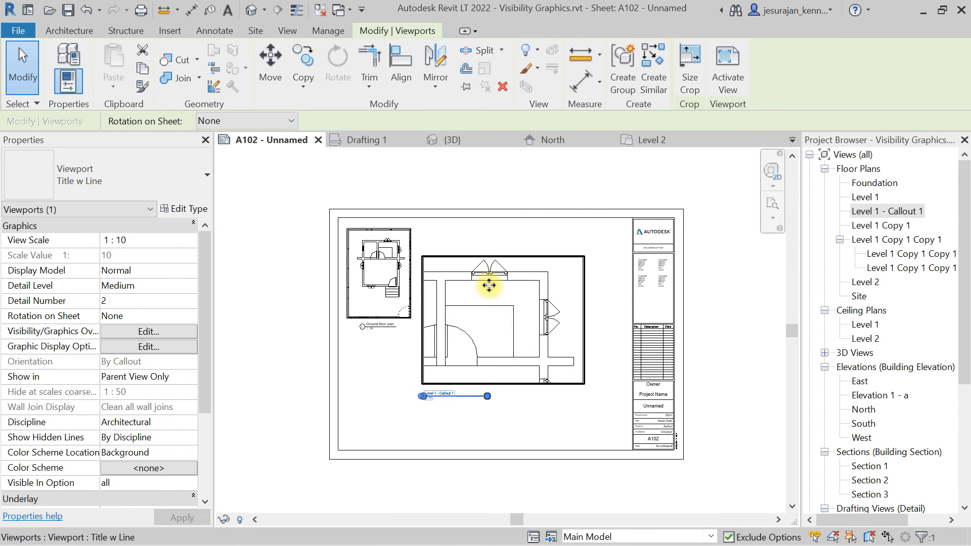
Open sheet A101.
{"action": "left_click", "coordinate": [481, 249]}
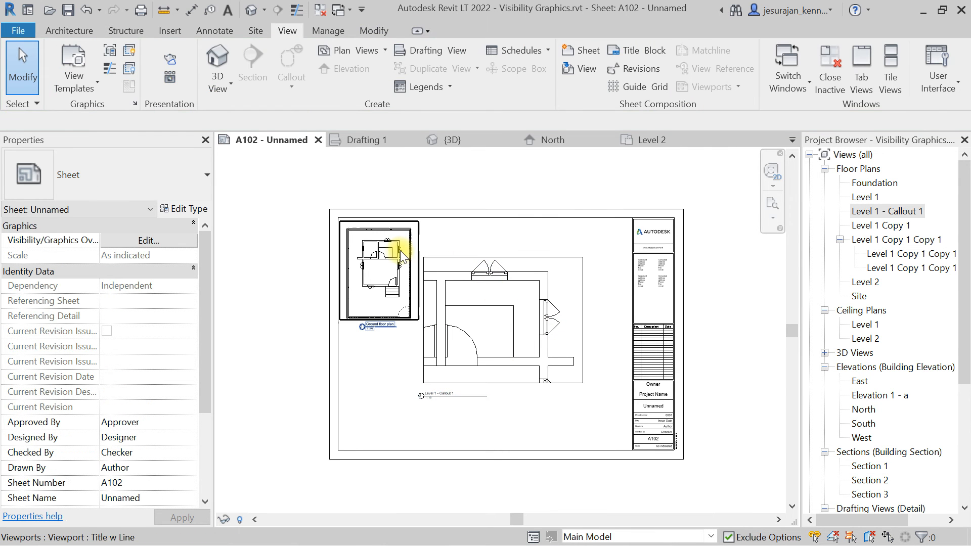
{"action": "left_click", "coordinate": [469, 310]}
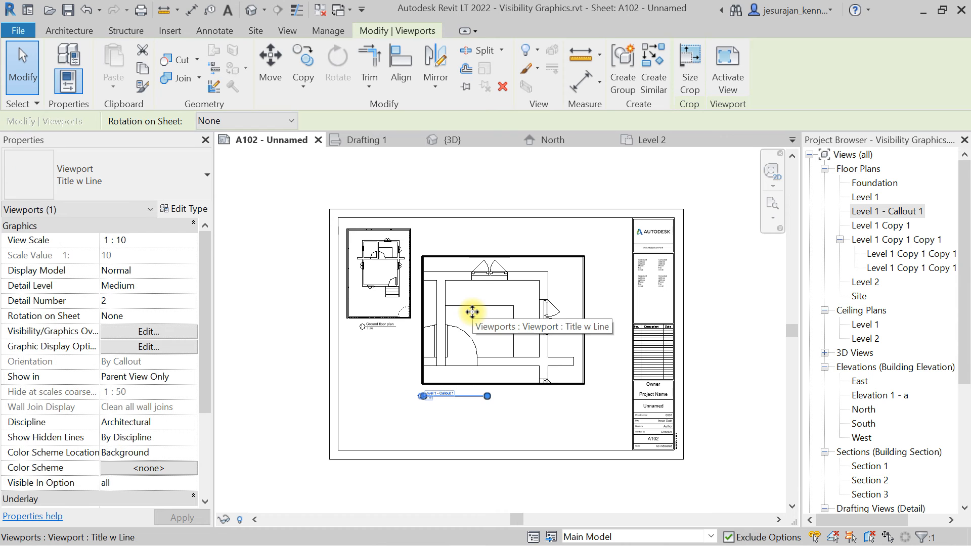
{"action": "scroll", "coordinate": [915, 370], "scroll_direction": "down", "scroll_amount": 5}
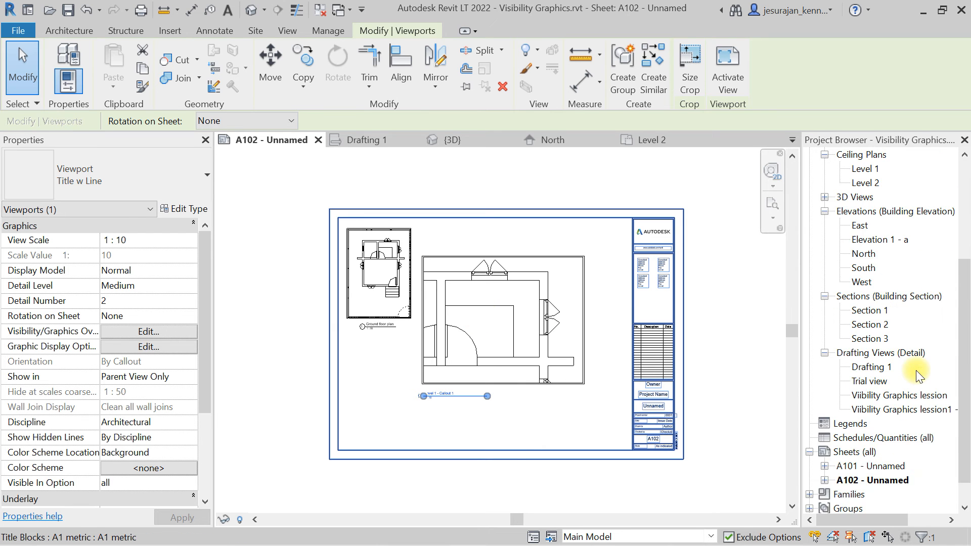
{"action": "double_click", "coordinate": [890, 438]}
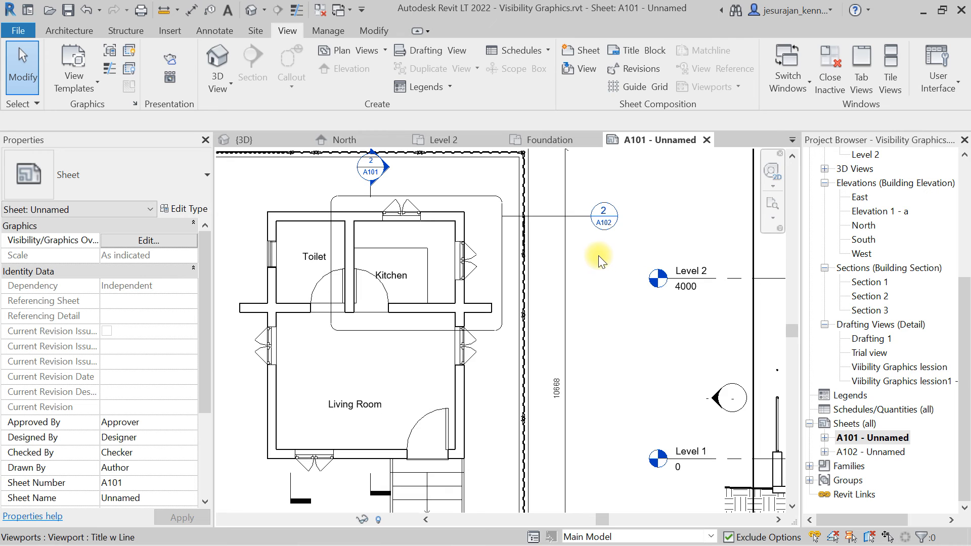
Zoom in on sheet A101 to examine the callout tag on the ground floor plan that refers to sheet A102.
{"action": "scroll", "coordinate": [597, 218], "scroll_direction": "up", "scroll_amount": 8}
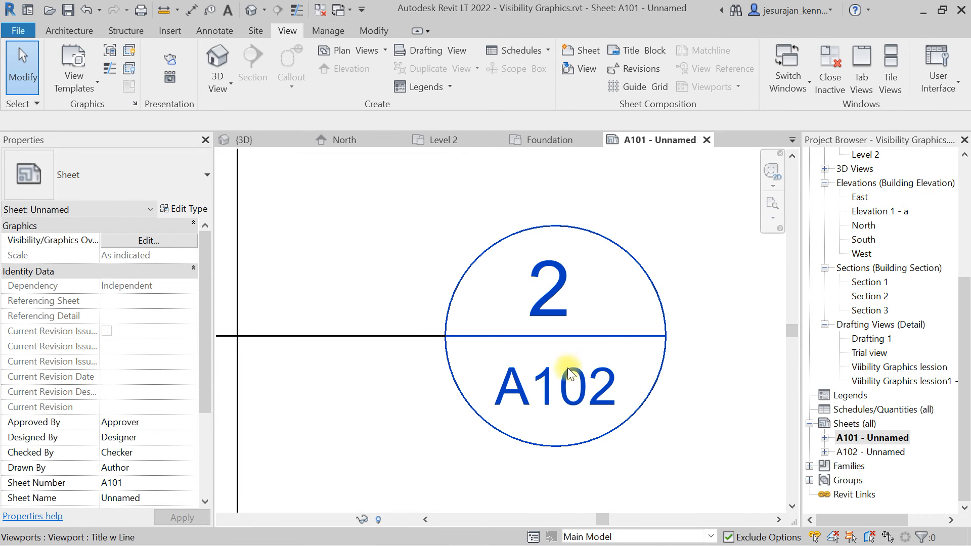
{"action": "scroll", "coordinate": [678, 318], "scroll_direction": "down", "scroll_amount": 5}
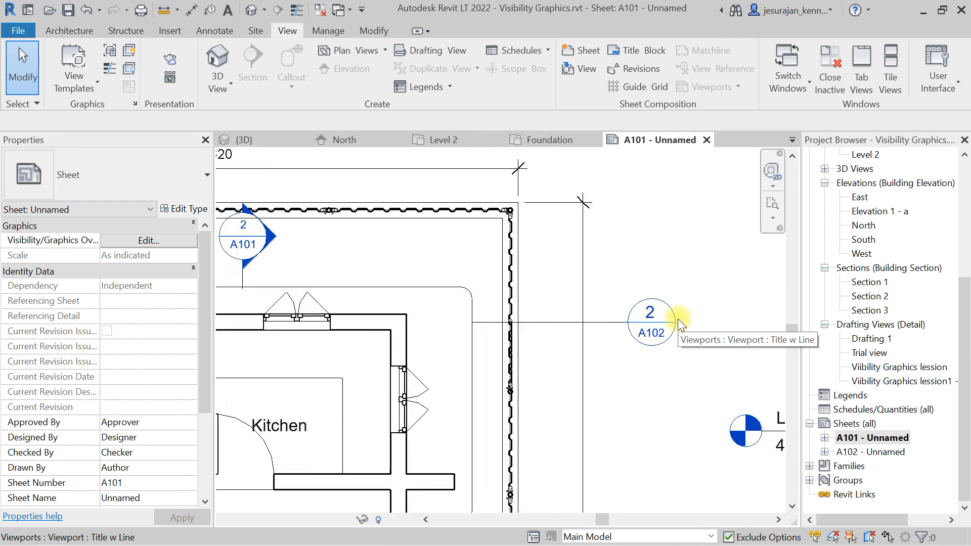
{"action": "middle_click", "coordinate": [678, 319]}
{"action": "middle_click", "coordinate": [678, 319]}
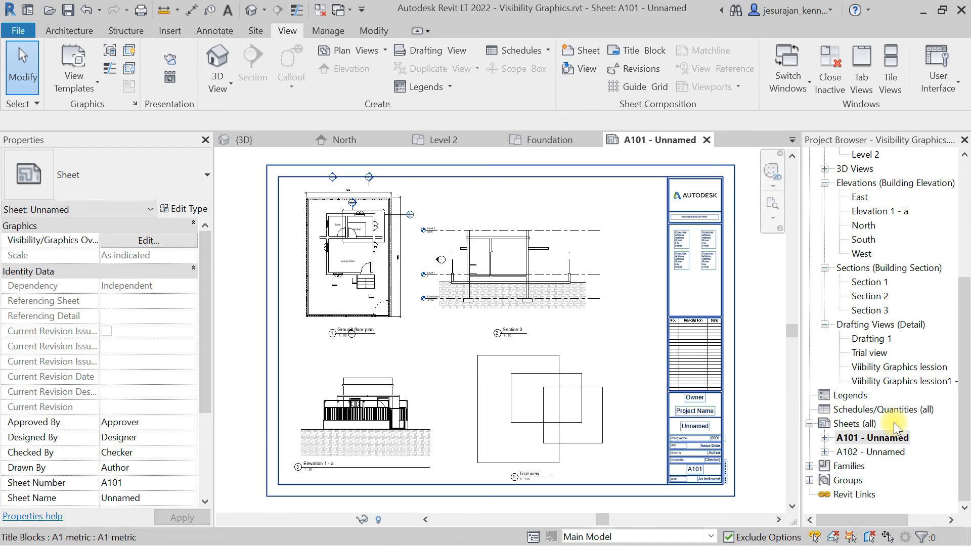
{"action": "left_click", "coordinate": [890, 452]}
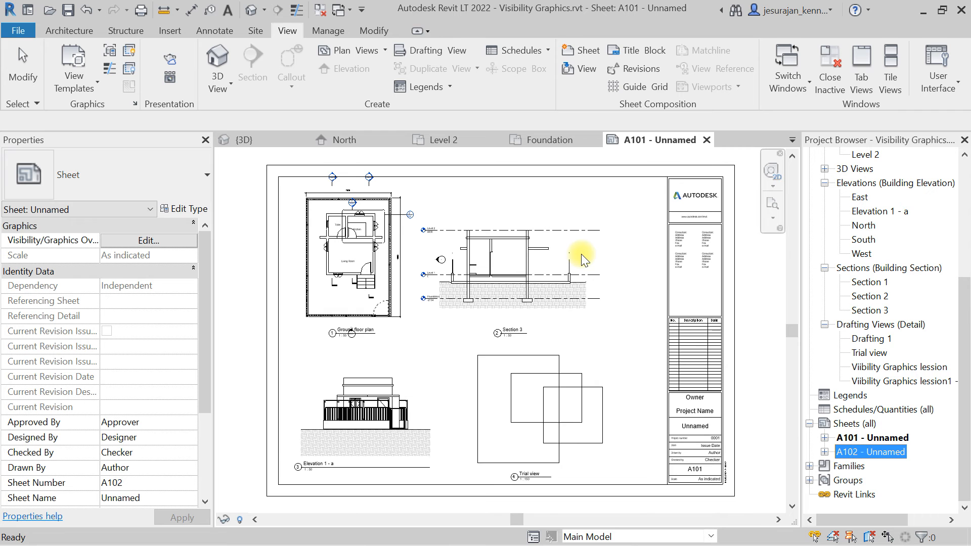
Activate the Section 3 viewport and draw a callout around the fence post at the left end near Level 1.
{"action": "scroll", "coordinate": [475, 257], "scroll_direction": "up", "scroll_amount": 4}
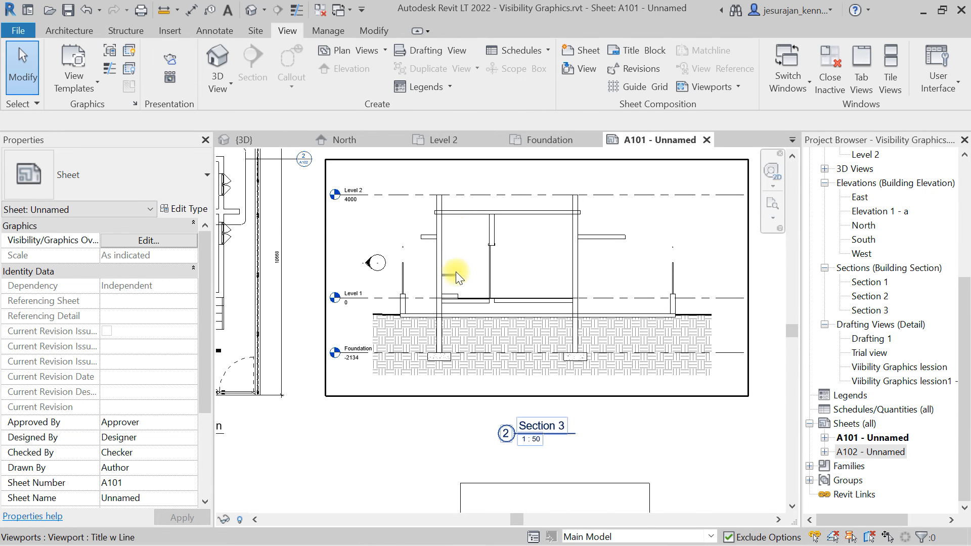
{"action": "double_click", "coordinate": [460, 243]}
{"action": "scroll", "coordinate": [405, 283], "scroll_direction": "up", "scroll_amount": 4}
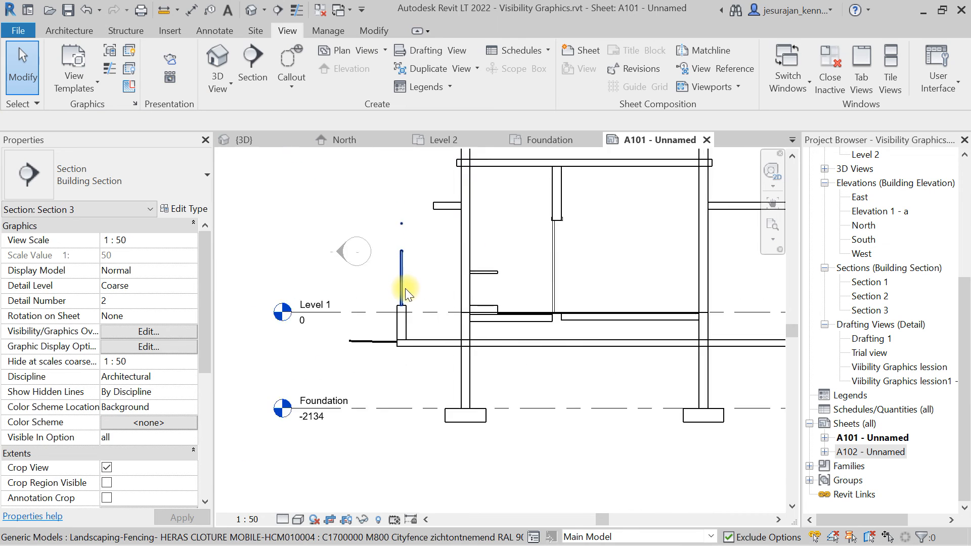
{"action": "scroll", "coordinate": [408, 287], "scroll_direction": "up", "scroll_amount": 1}
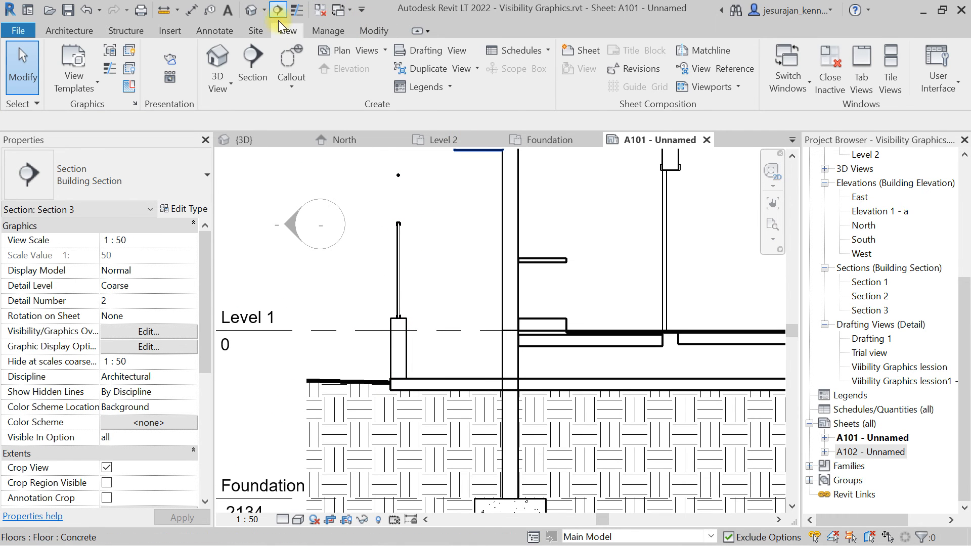
{"action": "left_click", "coordinate": [292, 60]}
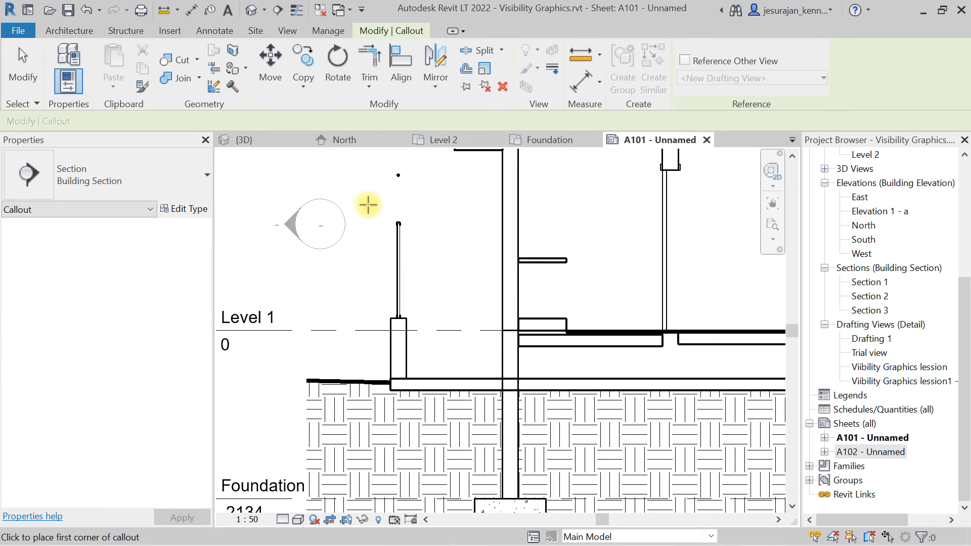
{"action": "left_click", "coordinate": [368, 204]}
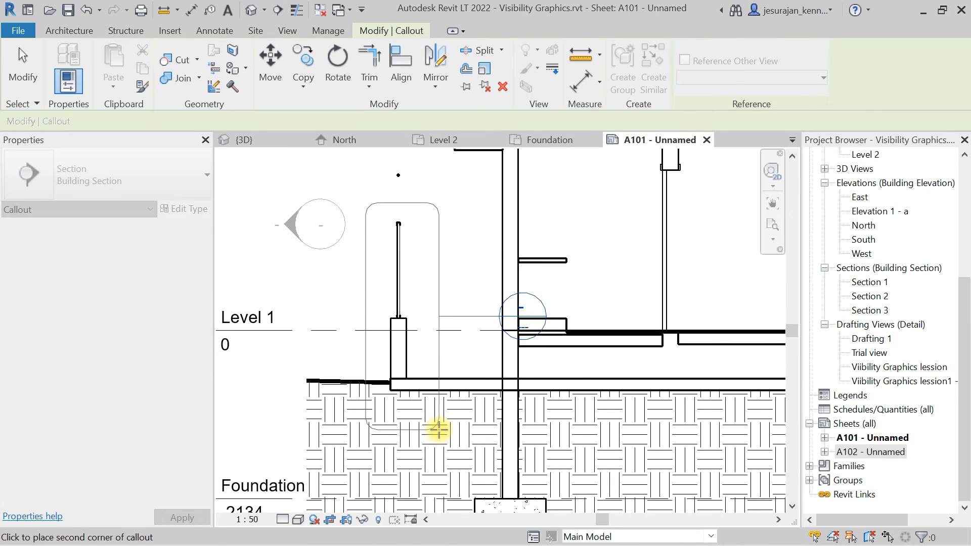
{"action": "left_click", "coordinate": [439, 430]}
Move the new callout's head tag up and to the left of its boundary.
{"action": "left_click", "coordinate": [469, 317]}
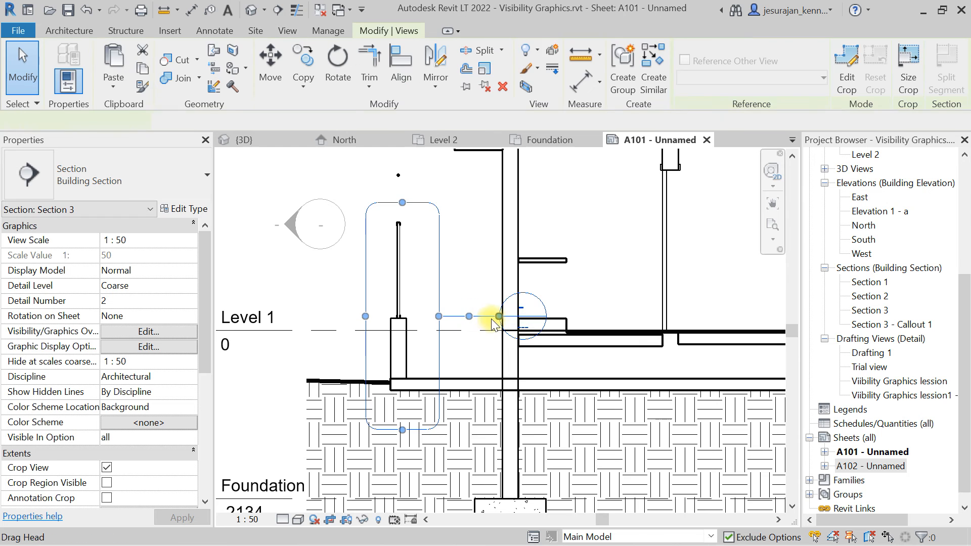
{"action": "left_click_drag", "start_coordinate": [336, 175], "coordinate": [307, 182]}
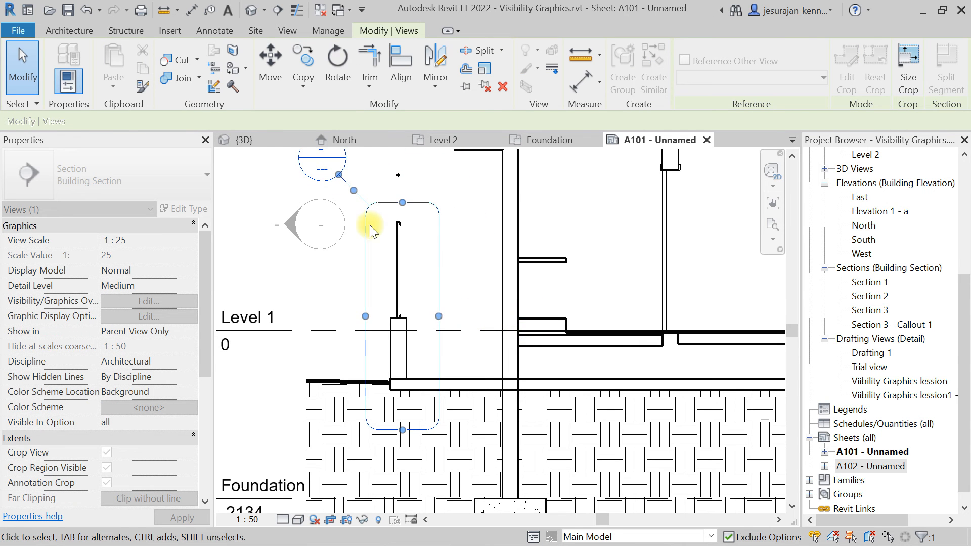
{"action": "scroll", "coordinate": [423, 265], "scroll_direction": "down", "scroll_amount": 2}
{"action": "scroll", "coordinate": [423, 265], "scroll_direction": "down", "scroll_amount": 4}
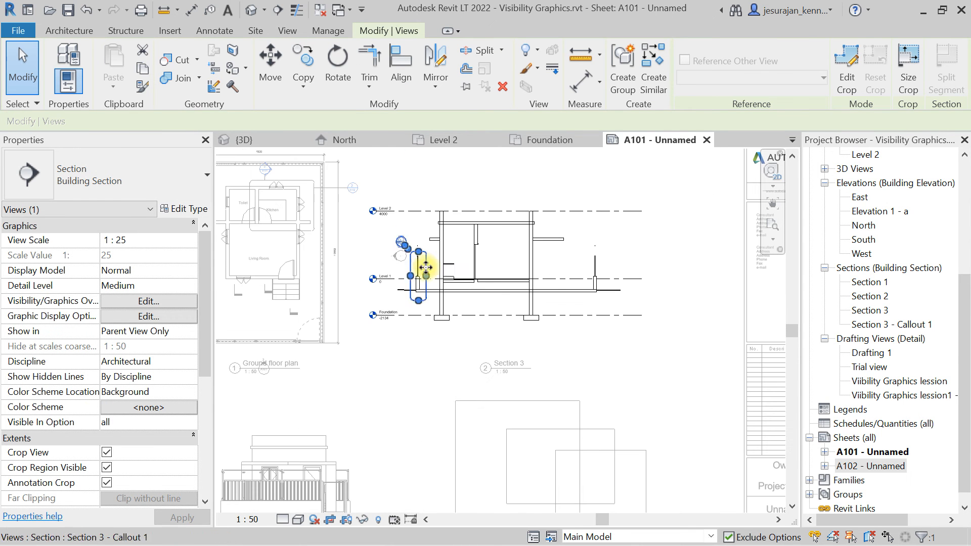
Select the new callout and review its view scale and view name in the properties.
{"action": "left_click_drag", "start_coordinate": [965, 336], "coordinate": [965, 222]}
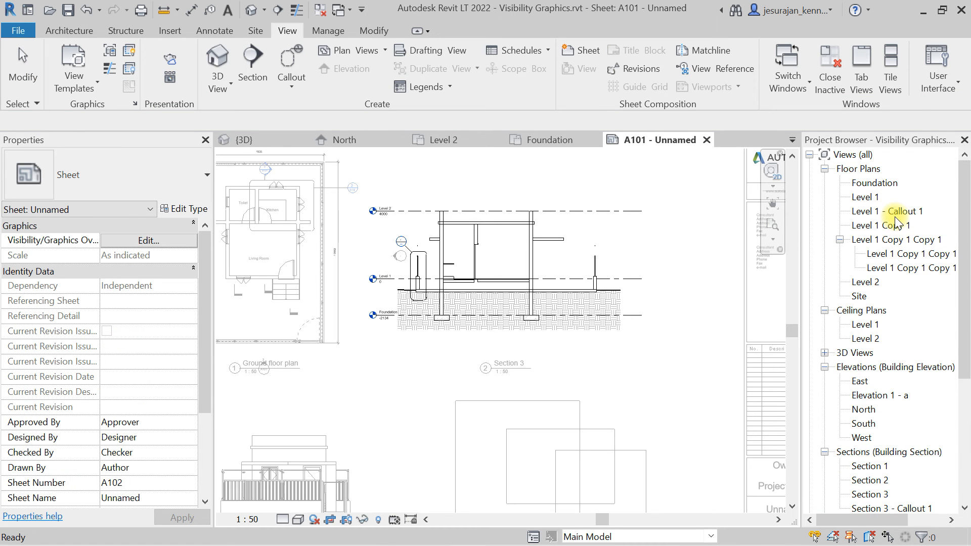
{"action": "left_click", "coordinate": [602, 180]}
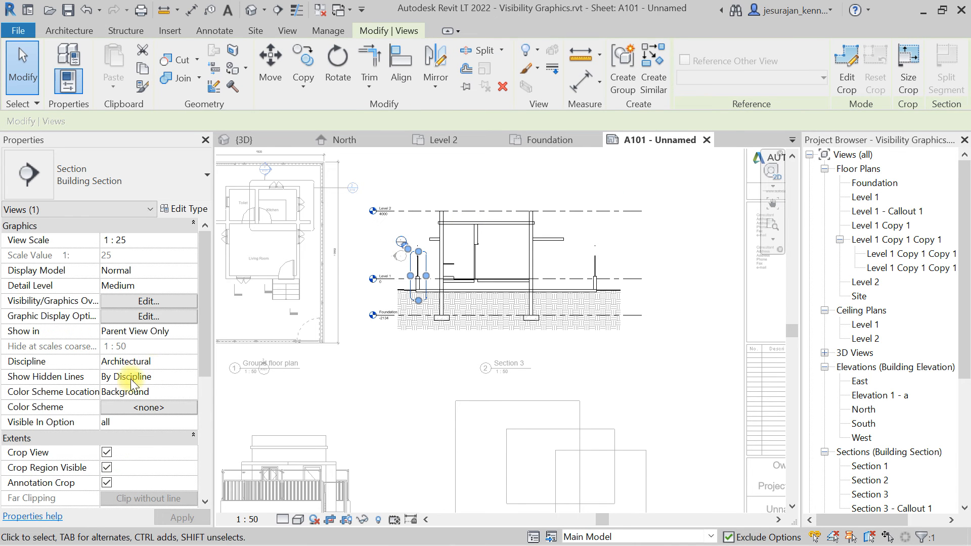
{"action": "scroll", "coordinate": [116, 389], "scroll_direction": "down", "scroll_amount": 5}
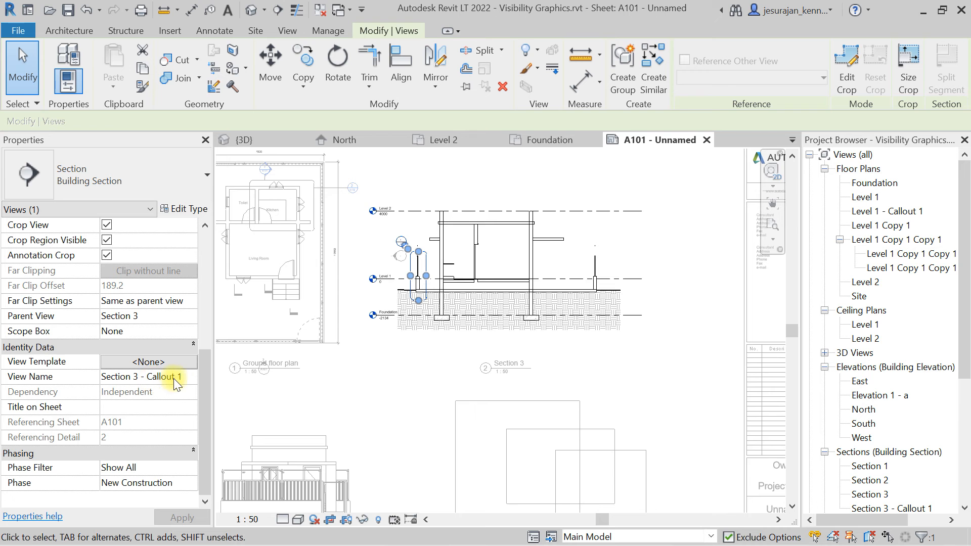
{"action": "scroll", "coordinate": [419, 365], "scroll_direction": "down", "scroll_amount": 2}
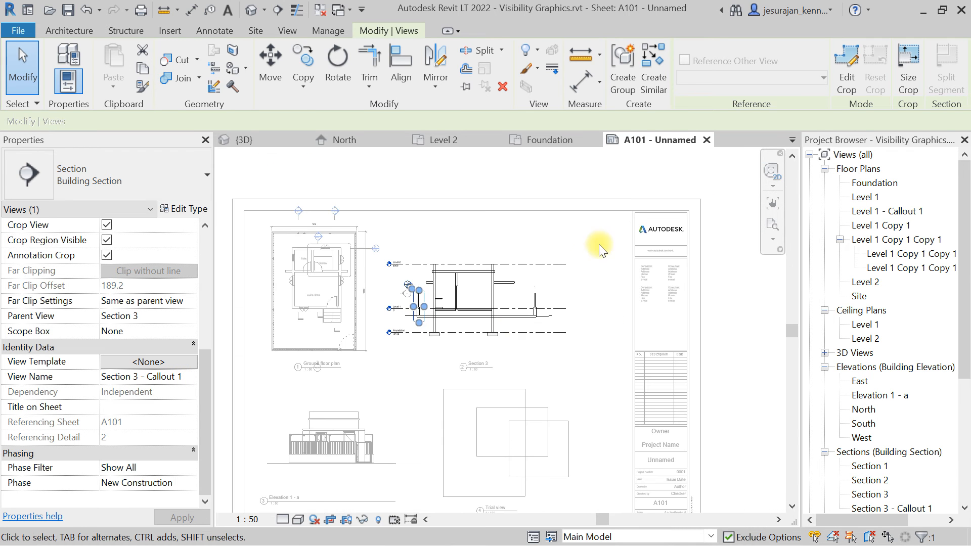
{"action": "left_click", "coordinate": [616, 183]}
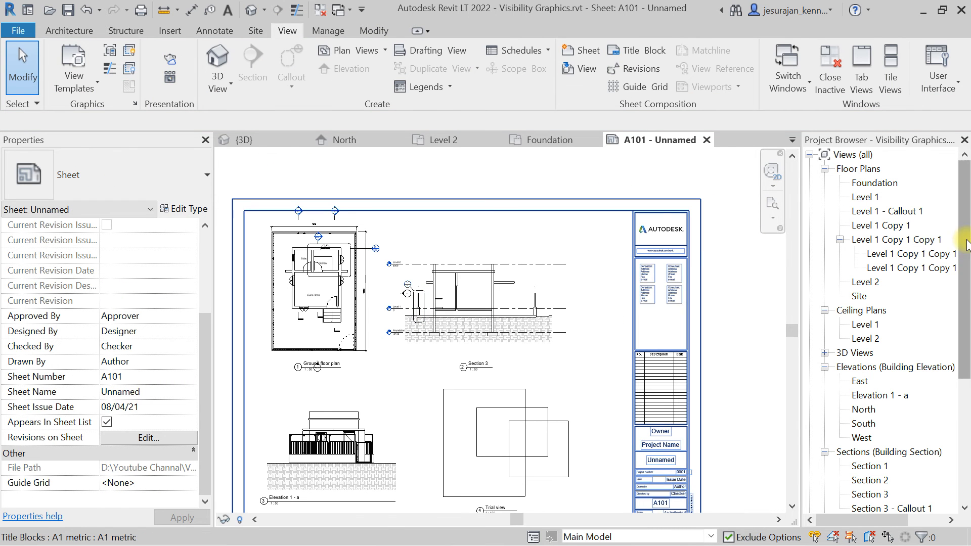
Place the Section 3 - Callout 1 view on sheet A101 to the right of the Section 3 viewport.
{"action": "scroll", "coordinate": [966, 272], "scroll_direction": "down", "scroll_amount": 1}
{"action": "scroll", "coordinate": [966, 271], "scroll_direction": "down", "scroll_amount": 3}
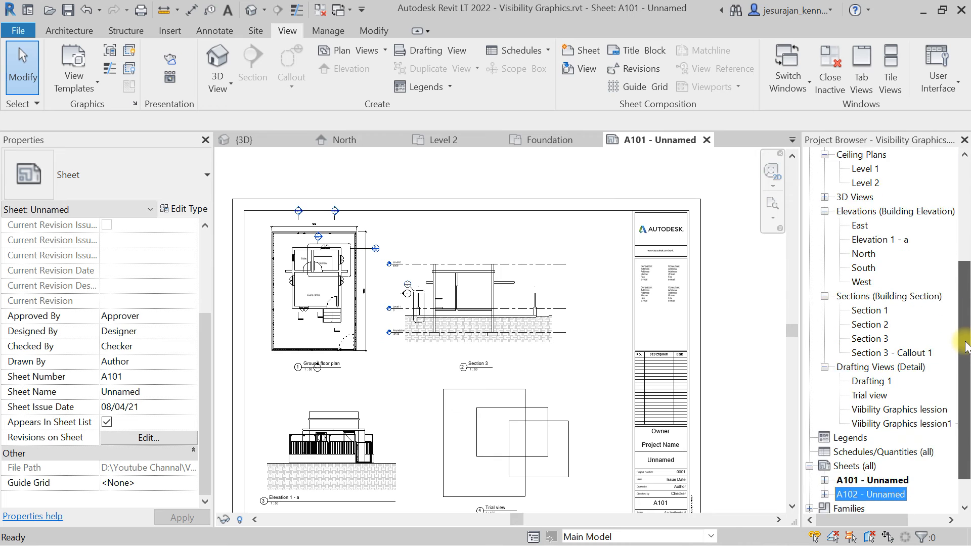
{"action": "left_click", "coordinate": [885, 281]}
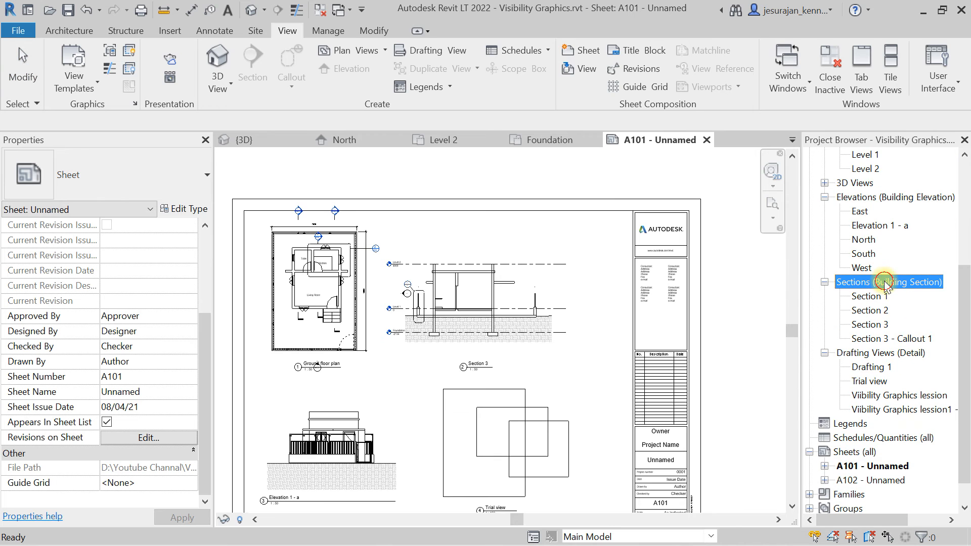
{"action": "left_click", "coordinate": [903, 339]}
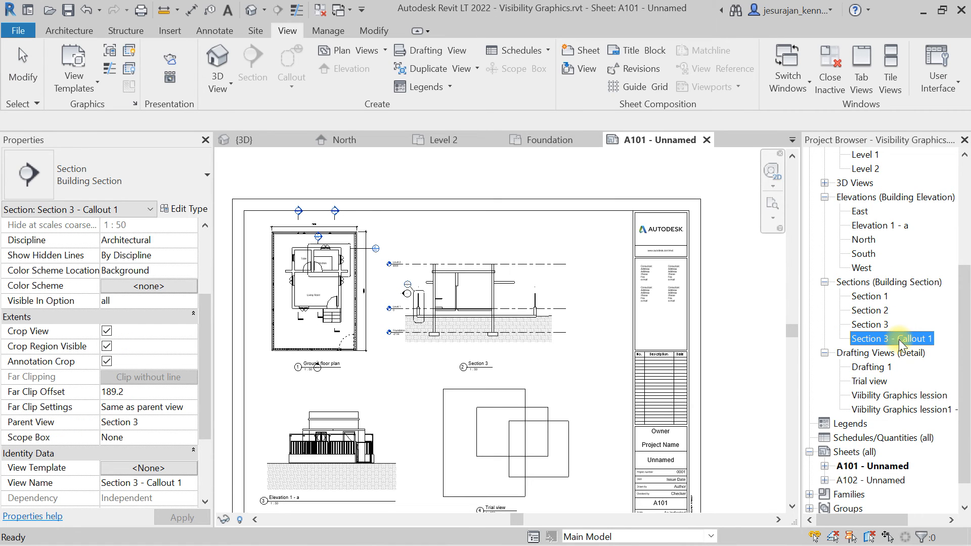
{"action": "left_click_drag", "start_coordinate": [908, 345], "coordinate": [605, 320]}
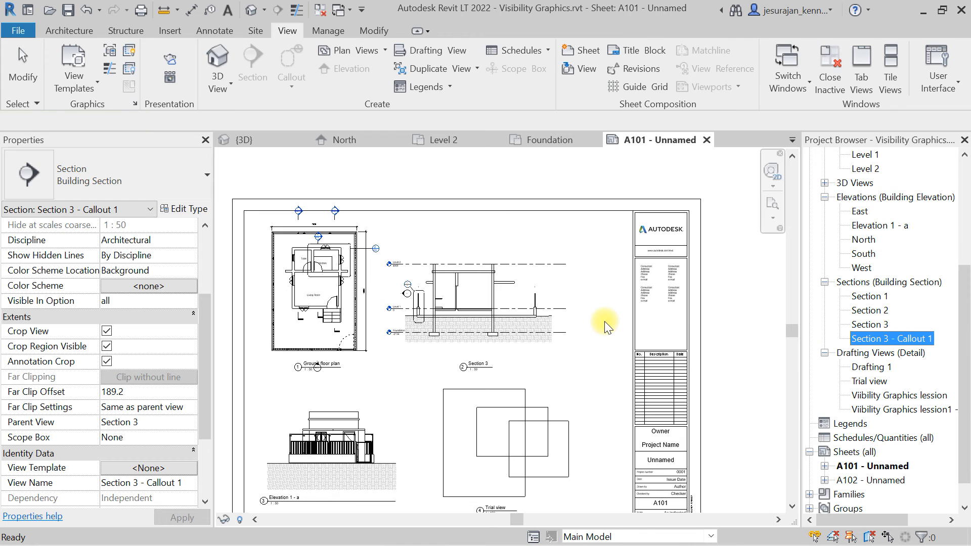
{"action": "left_click", "coordinate": [597, 296]}
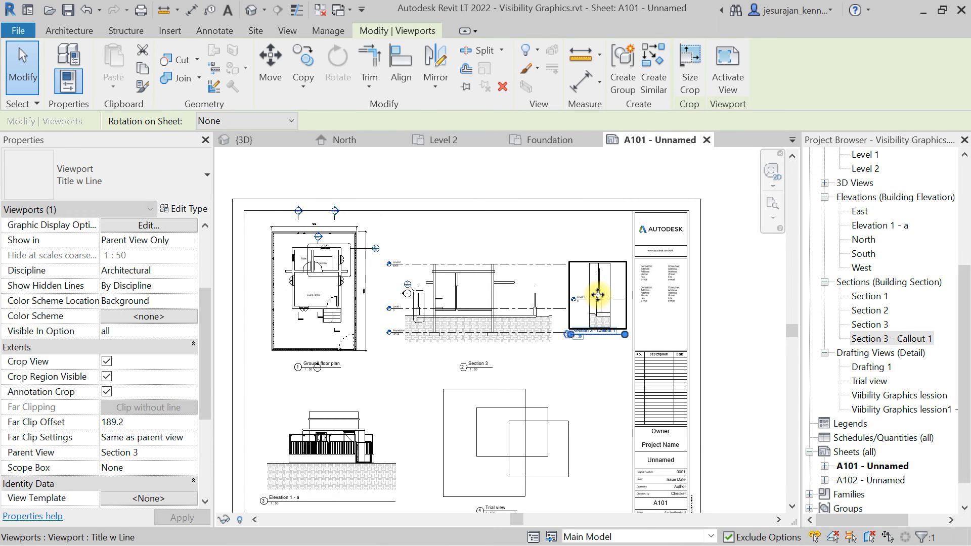
Zoom and pan around sheet A101 to examine the callout tag in Section 3 and the new callout viewport's title.
{"action": "scroll", "coordinate": [599, 295], "scroll_direction": "up", "scroll_amount": 2}
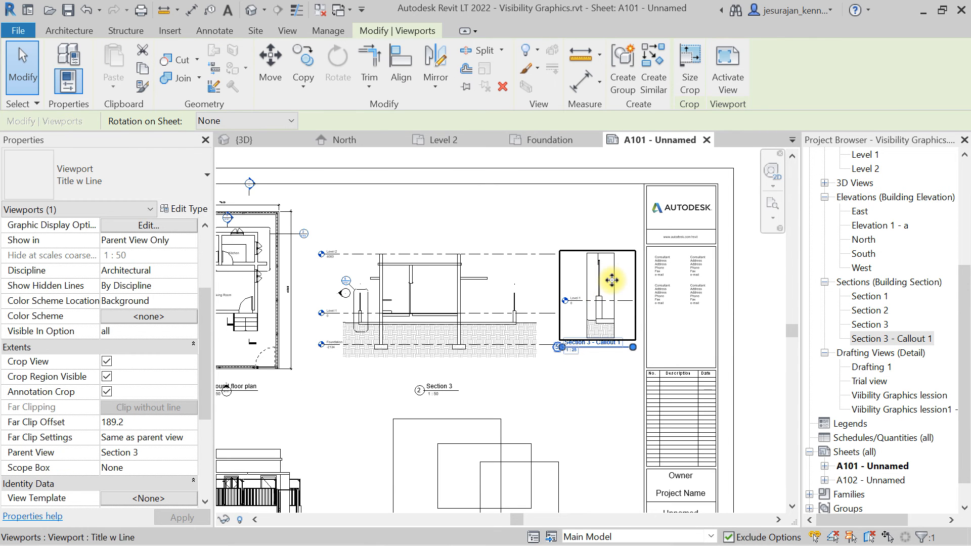
{"action": "scroll", "coordinate": [342, 287], "scroll_direction": "up", "scroll_amount": 6}
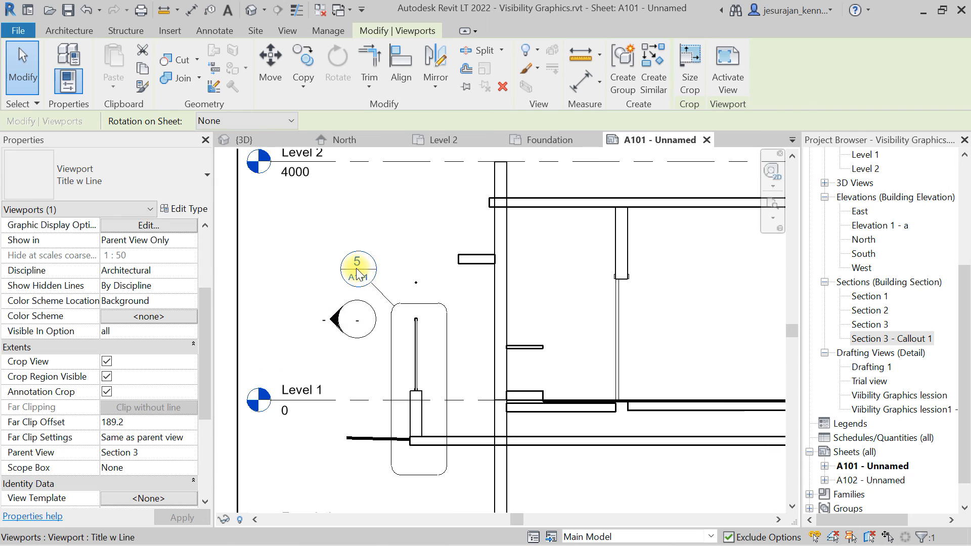
{"action": "scroll", "coordinate": [356, 268], "scroll_direction": "down", "scroll_amount": 6}
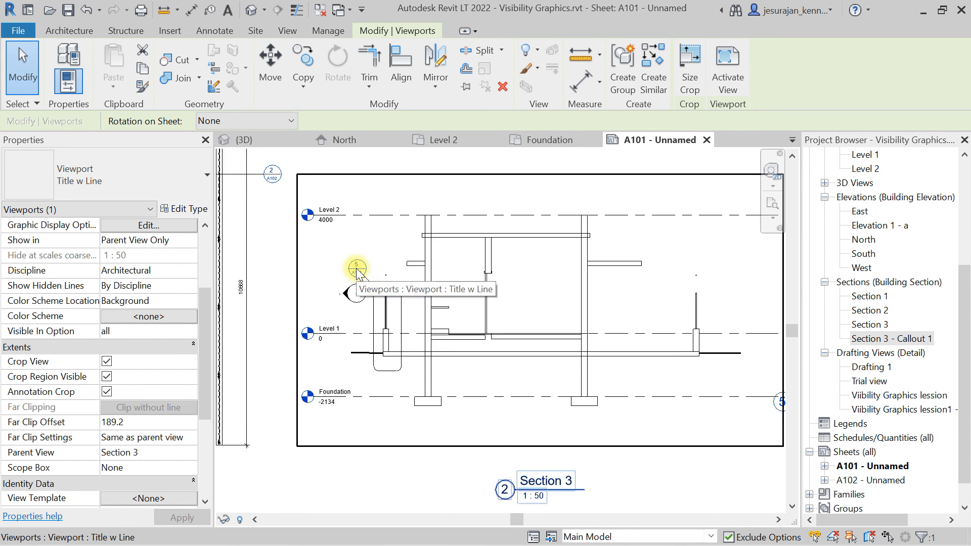
{"action": "scroll", "coordinate": [729, 378], "scroll_direction": "up", "scroll_amount": 4}
{"action": "scroll", "coordinate": [669, 371], "scroll_direction": "down", "scroll_amount": 5}
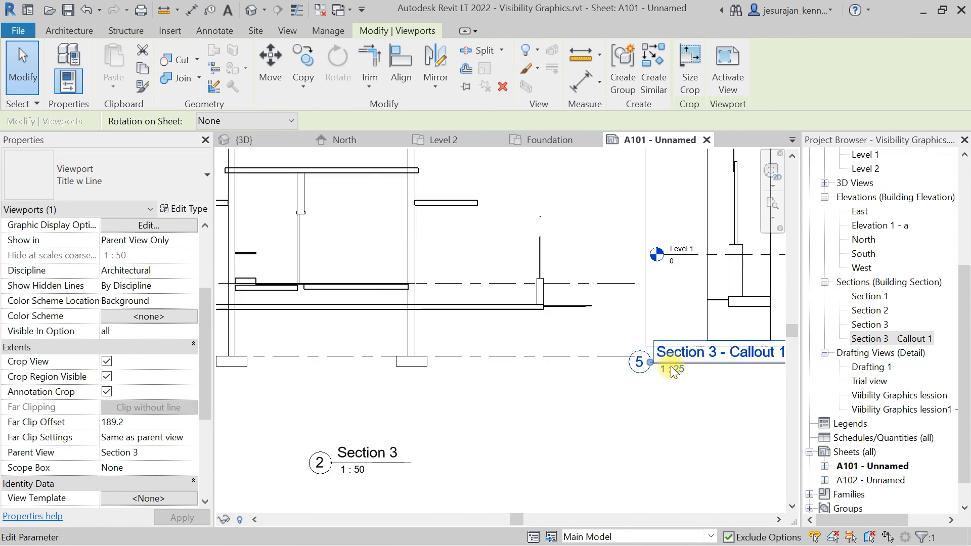
{"action": "scroll", "coordinate": [346, 264], "scroll_direction": "up", "scroll_amount": 4}
{"action": "scroll", "coordinate": [387, 282], "scroll_direction": "up", "scroll_amount": 2}
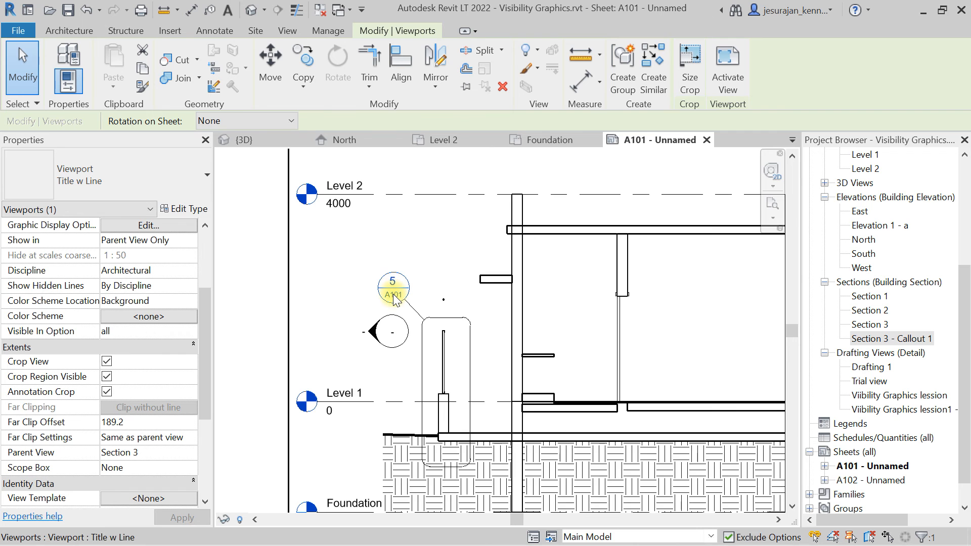
{"action": "scroll", "coordinate": [389, 303], "scroll_direction": "up", "scroll_amount": 3}
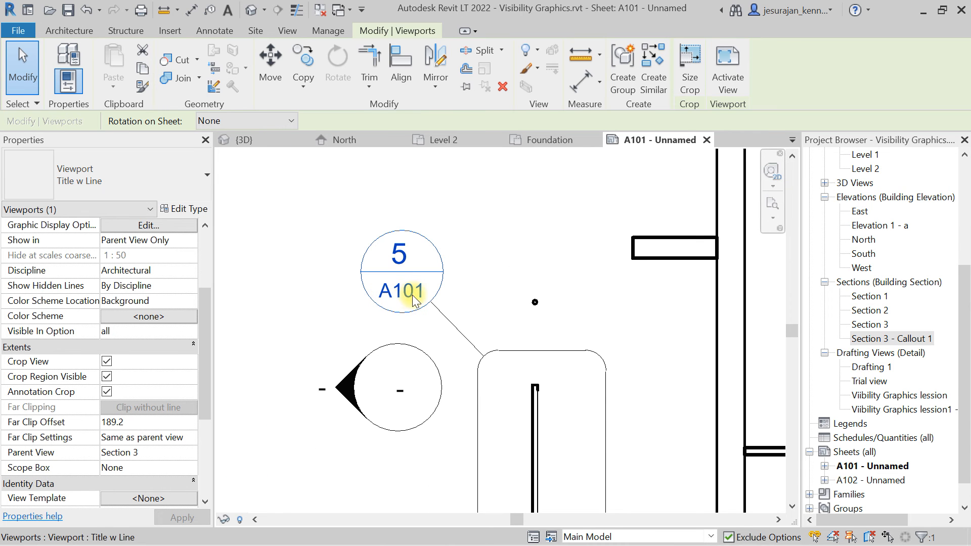
{"action": "scroll", "coordinate": [386, 284], "scroll_direction": "down", "scroll_amount": 5}
{"action": "scroll", "coordinate": [542, 244], "scroll_direction": "up", "scroll_amount": 3}
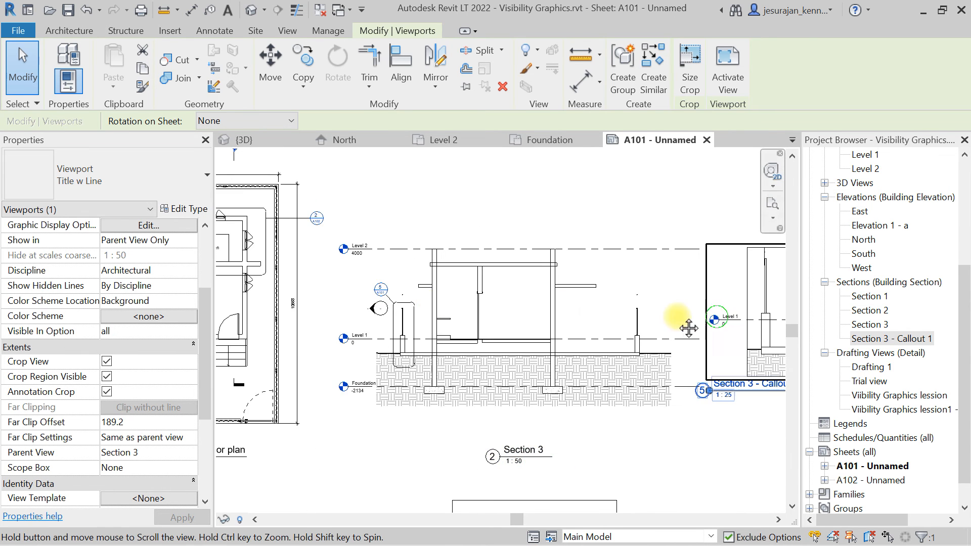
{"action": "middle_click_drag", "start_coordinate": [685, 327], "coordinate": [487, 327]}
{"action": "scroll", "coordinate": [487, 326], "scroll_direction": "up", "scroll_amount": 2}
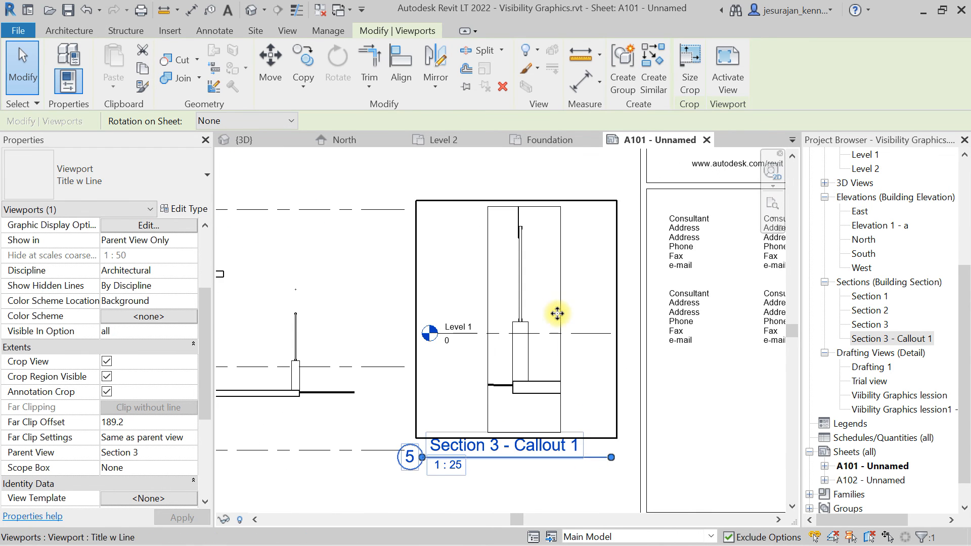
{"action": "scroll", "coordinate": [581, 273], "scroll_direction": "down", "scroll_amount": 2}
{"action": "middle_click", "coordinate": [548, 272]}
{"action": "left_click", "coordinate": [602, 347]}
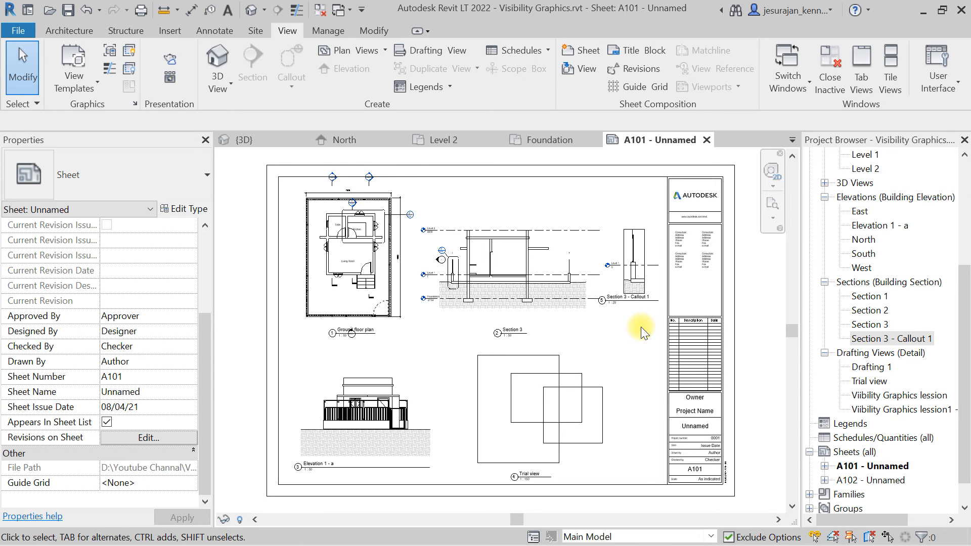
Open the default 3D view and expand the 3D Views group in the project browser.
{"action": "left_click", "coordinate": [217, 59]}
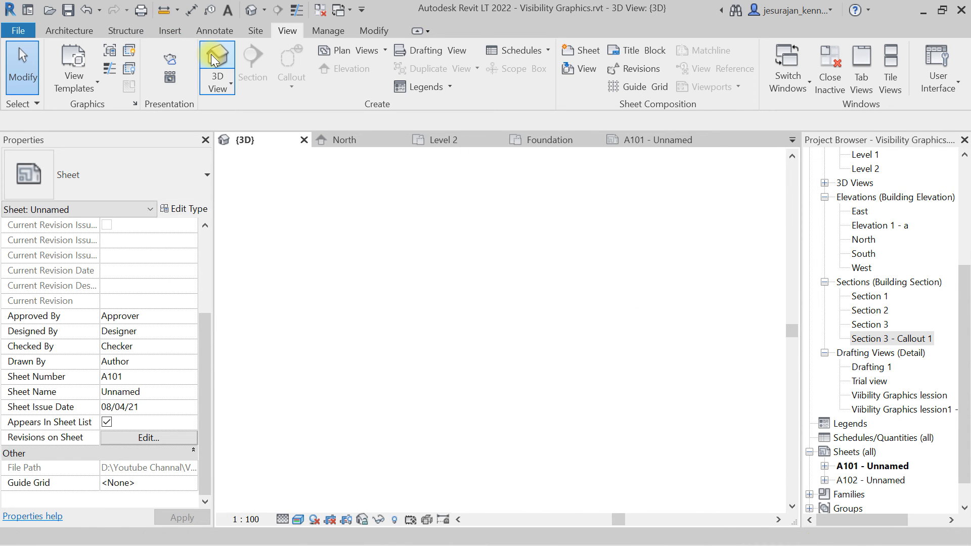
{"action": "scroll", "coordinate": [491, 308], "scroll_direction": "down", "scroll_amount": 2}
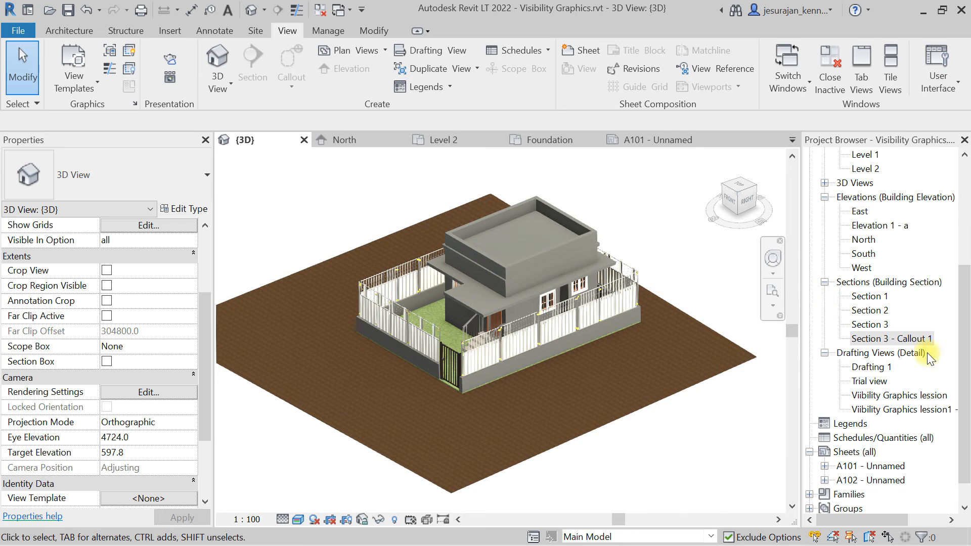
{"action": "left_click_drag", "start_coordinate": [965, 403], "coordinate": [966, 298]}
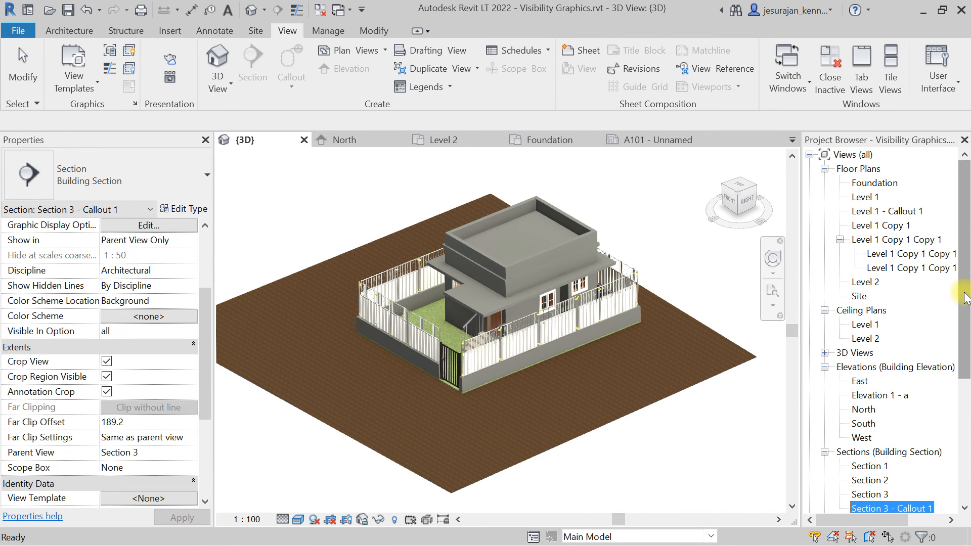
{"action": "left_click", "coordinate": [825, 353]}
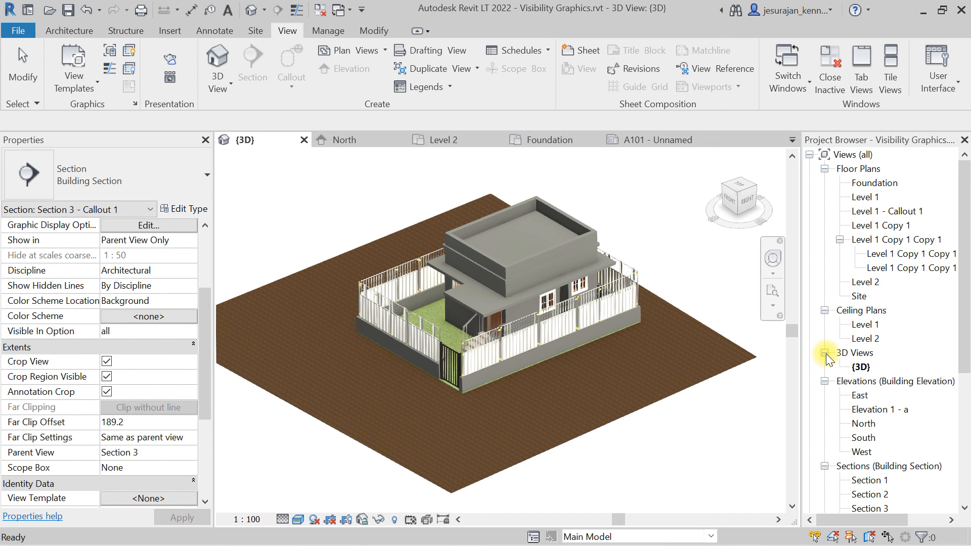
Duplicate the {3D} view as an independent view.
{"action": "left_click", "coordinate": [860, 368]}
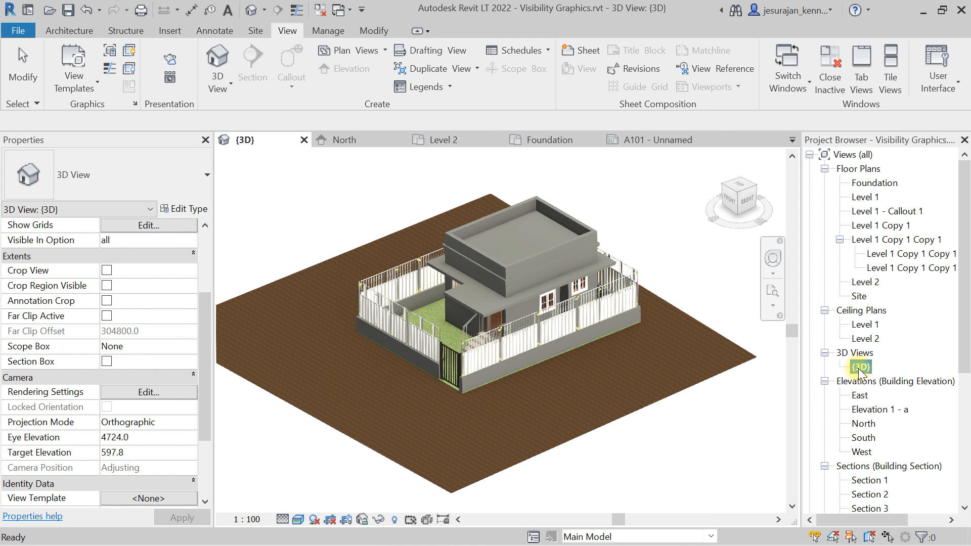
{"action": "right_click", "coordinate": [860, 369]}
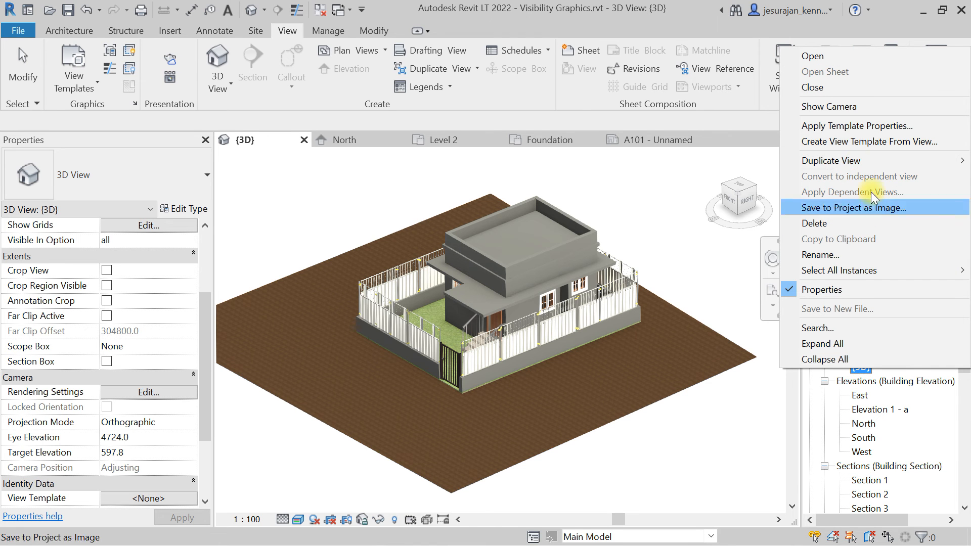
{"action": "mouse_move", "coordinate": [845, 162]}
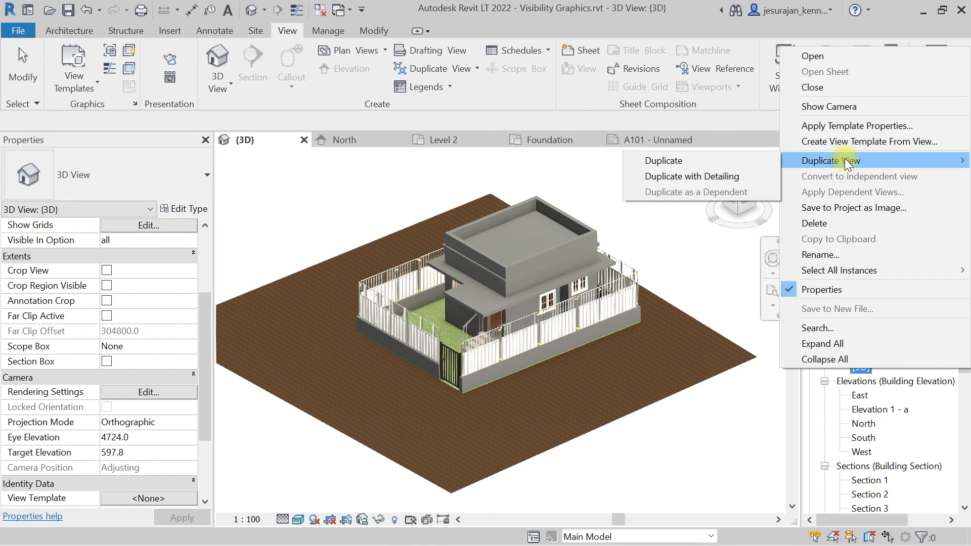
{"action": "left_click", "coordinate": [723, 161]}
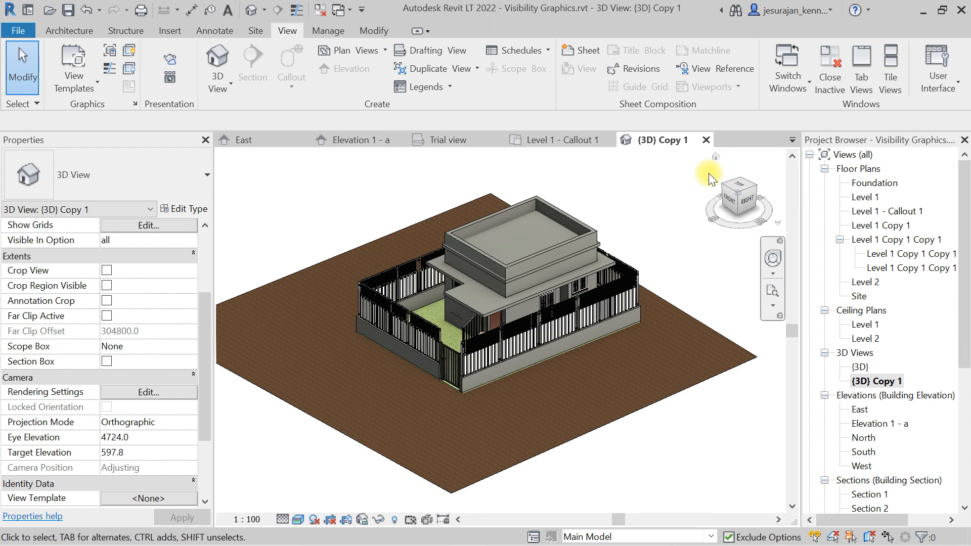
Rename the duplicated 3D view to "3D View".
{"action": "left_click", "coordinate": [882, 382]}
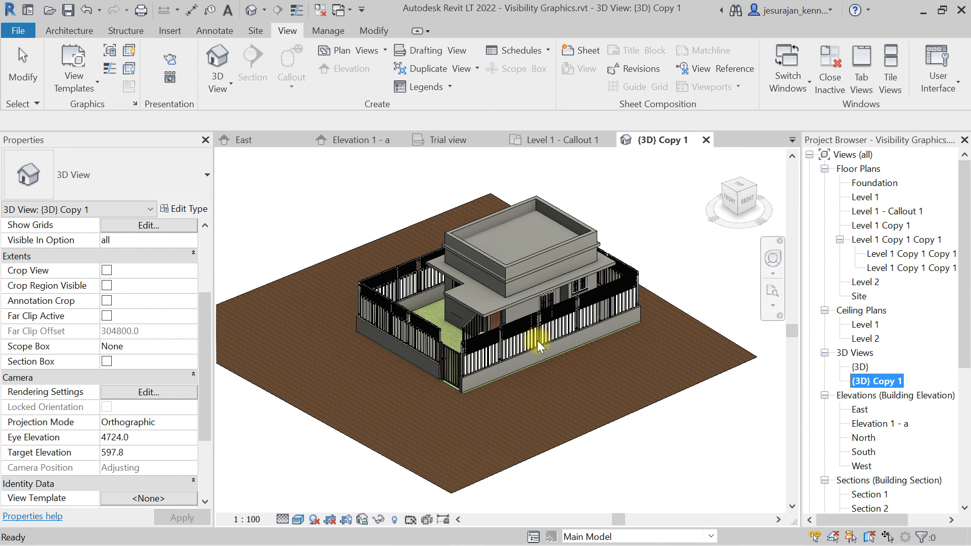
{"action": "right_click", "coordinate": [865, 386]}
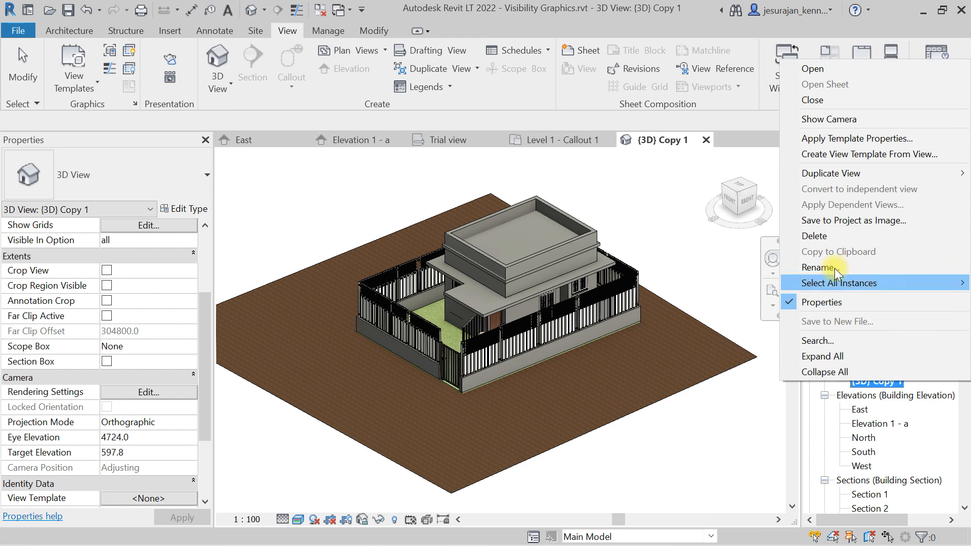
{"action": "left_click", "coordinate": [839, 326]}
{"action": "type", "text": "3"}
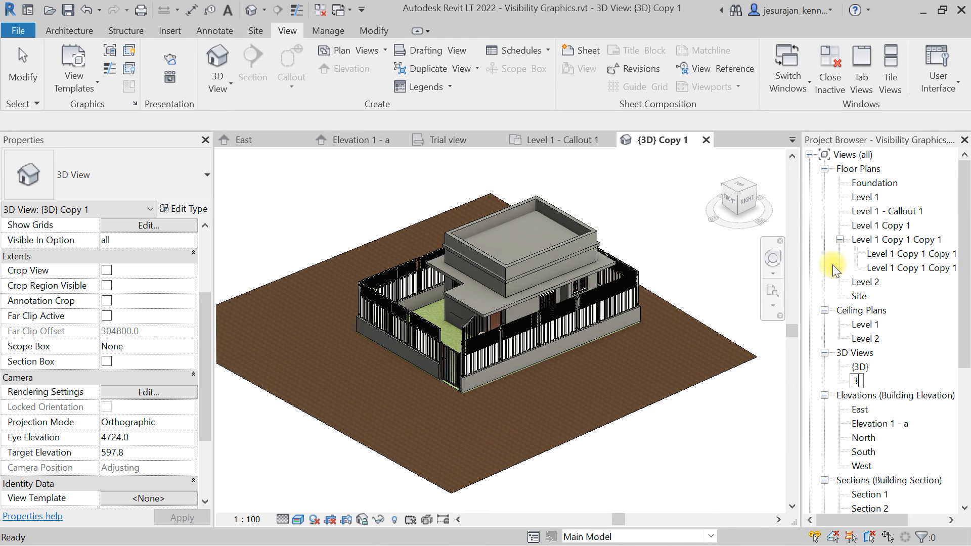
{"action": "type", "text": "D View"}
{"action": "key", "text": "Return"}
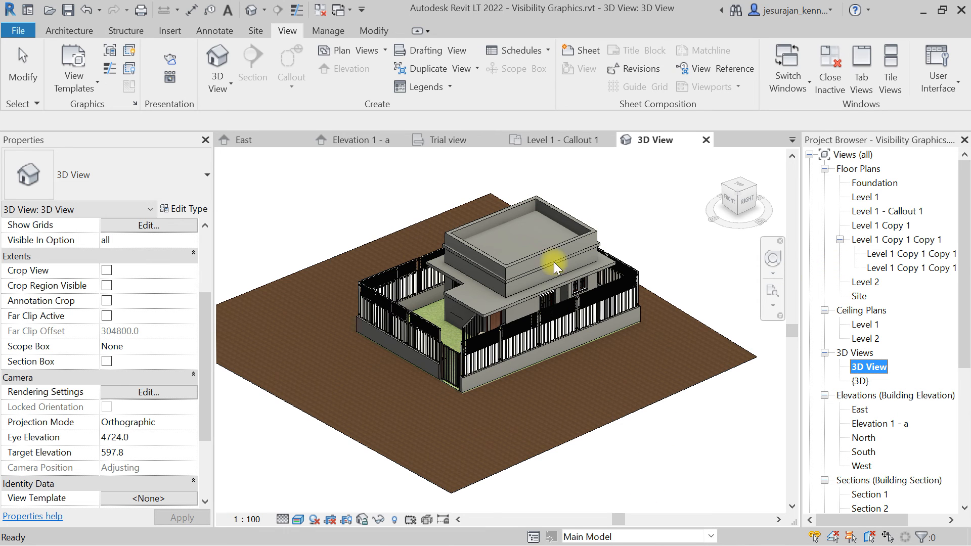
Set the visual style of the 3D View to Hidden Line.
{"action": "left_click", "coordinate": [301, 521]}
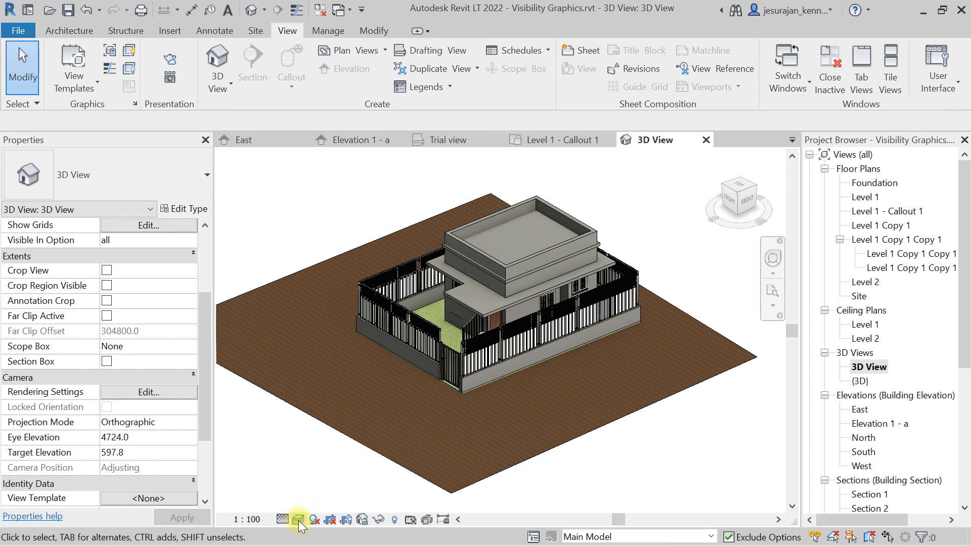
{"action": "left_click", "coordinate": [298, 520]}
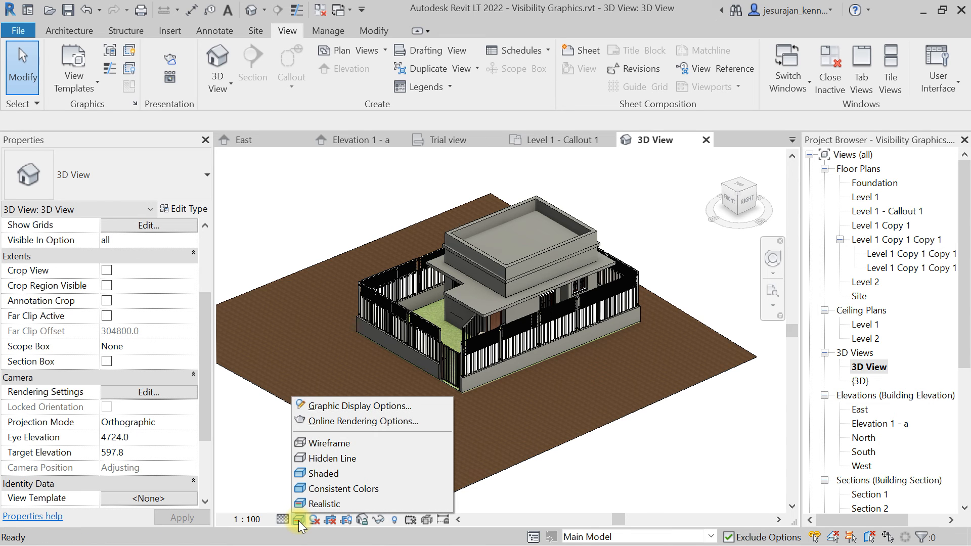
{"action": "left_click", "coordinate": [342, 458]}
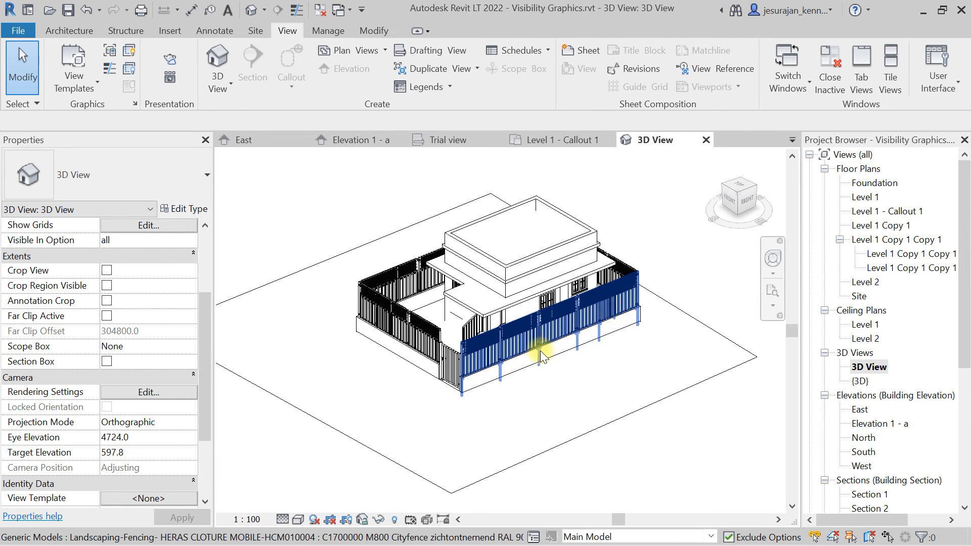
Turn on Cast Shadows and Show Ambient Shadows in the view's Graphic Display Options.
{"action": "left_click", "coordinate": [298, 519]}
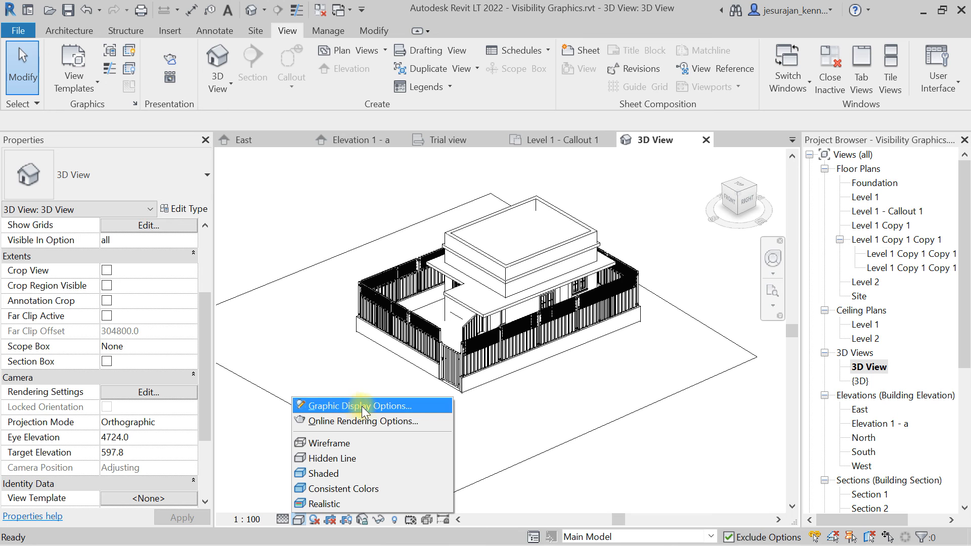
{"action": "left_click", "coordinate": [375, 407]}
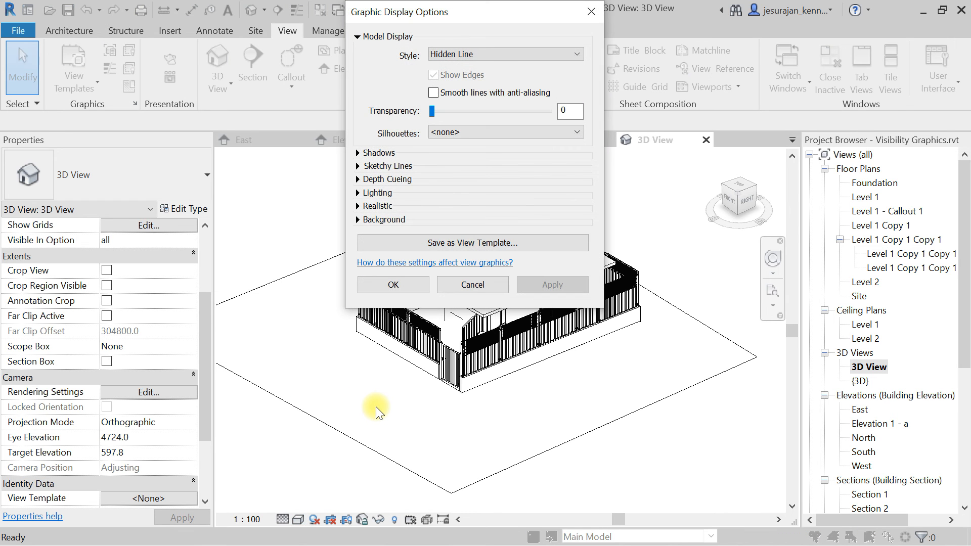
{"action": "left_click_drag", "start_coordinate": [463, 14], "coordinate": [237, 103]}
{"action": "left_click", "coordinate": [129, 242]}
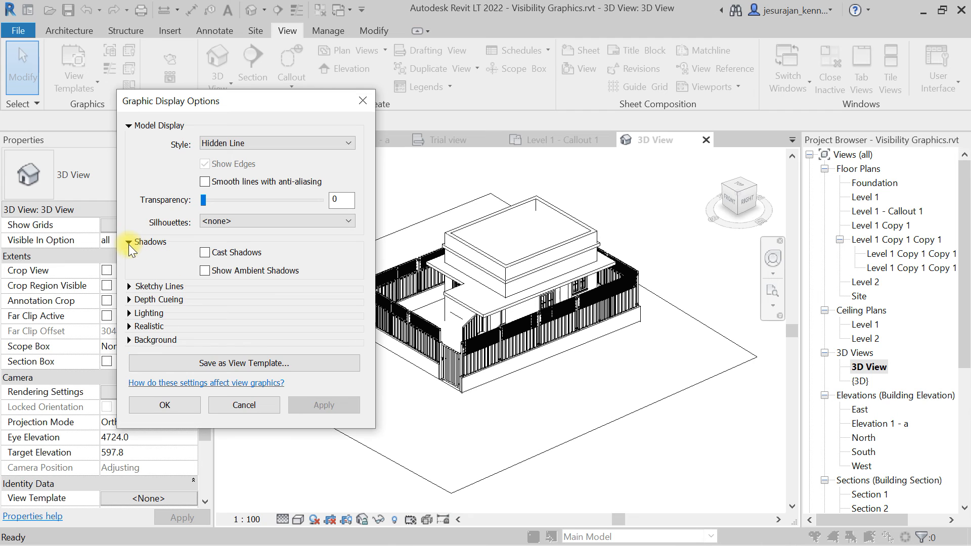
{"action": "left_click", "coordinate": [205, 253]}
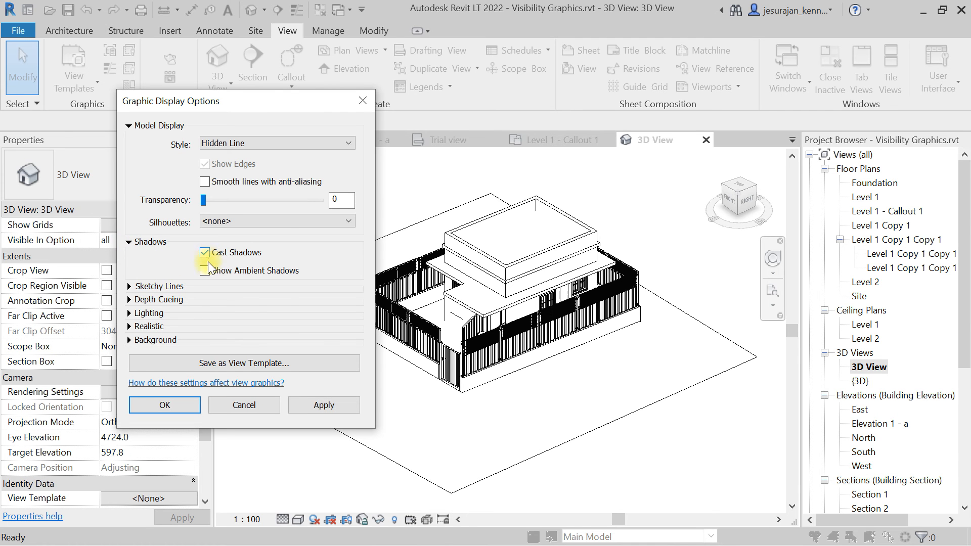
{"action": "left_click", "coordinate": [205, 270]}
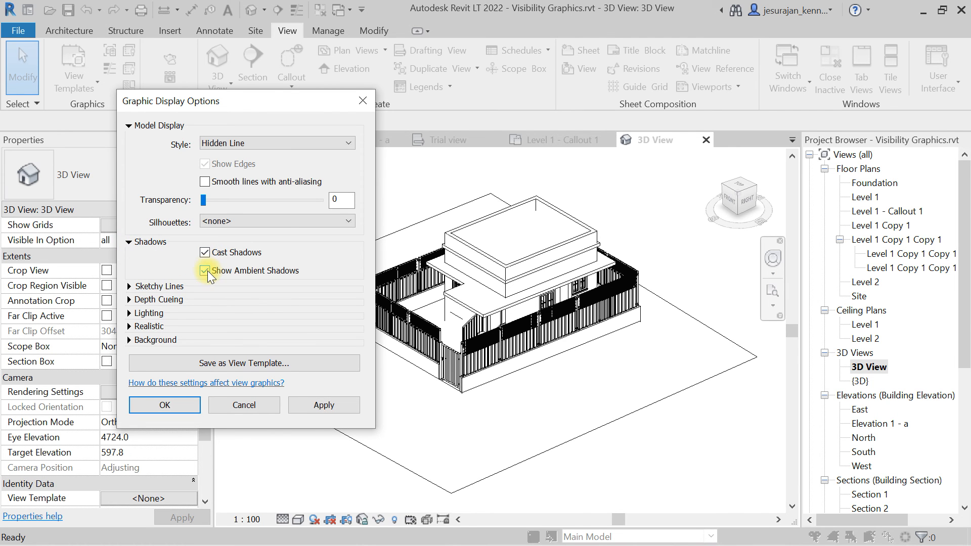
{"action": "left_click", "coordinate": [191, 405]}
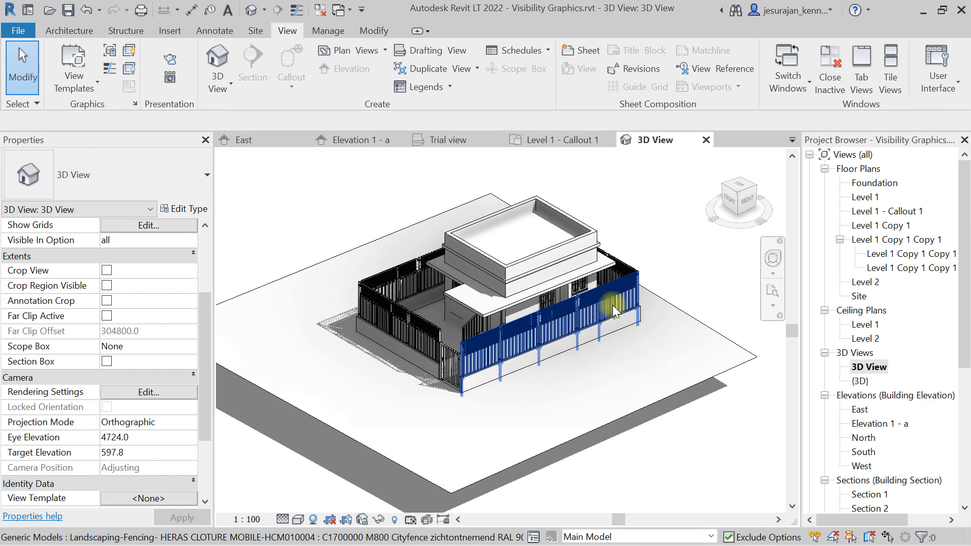
Orbit the 3D view to a new angle and lock its orientation.
{"action": "scroll", "coordinate": [640, 256], "scroll_direction": "up", "scroll_amount": 2}
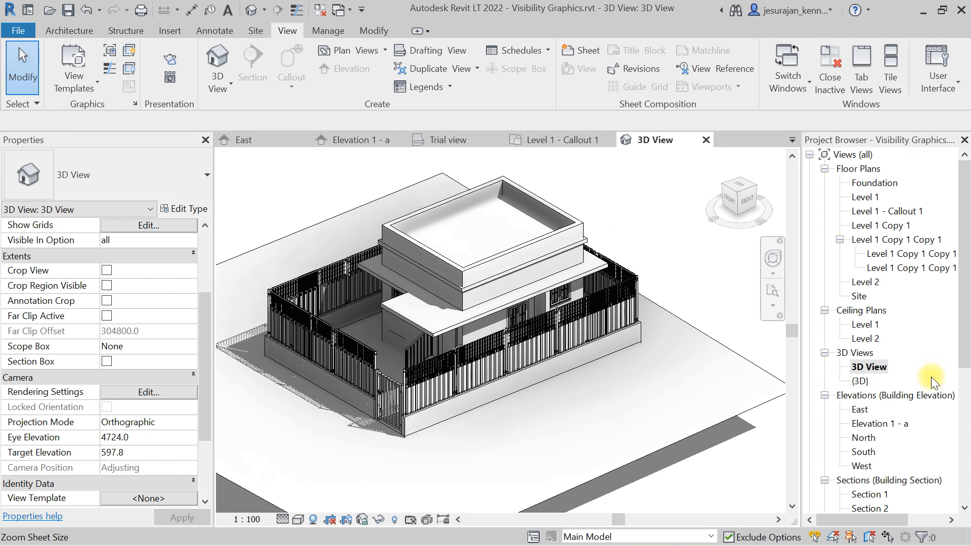
{"action": "scroll", "coordinate": [405, 354], "scroll_direction": "down", "scroll_amount": 5}
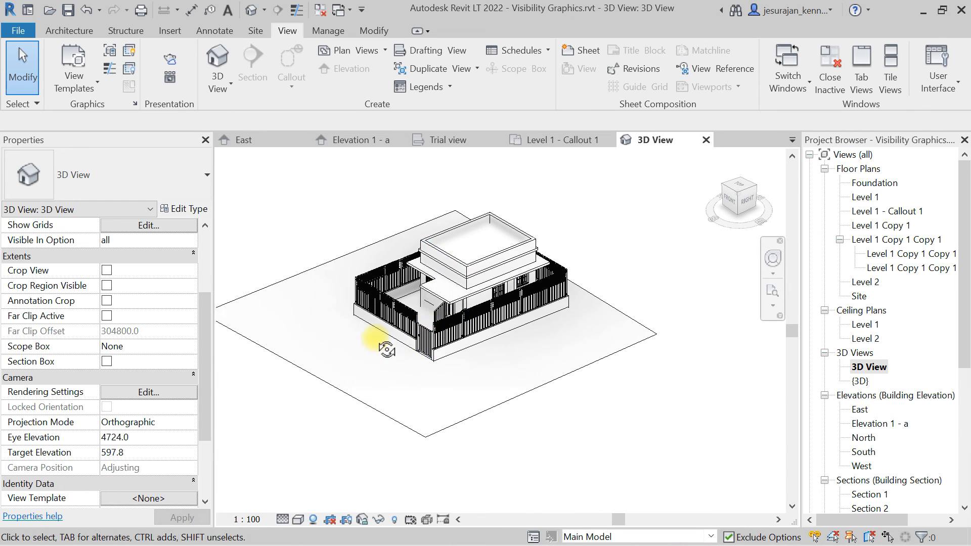
{"action": "middle_click_drag", "start_coordinate": [382, 340], "coordinate": [451, 279], "text": "shift"}
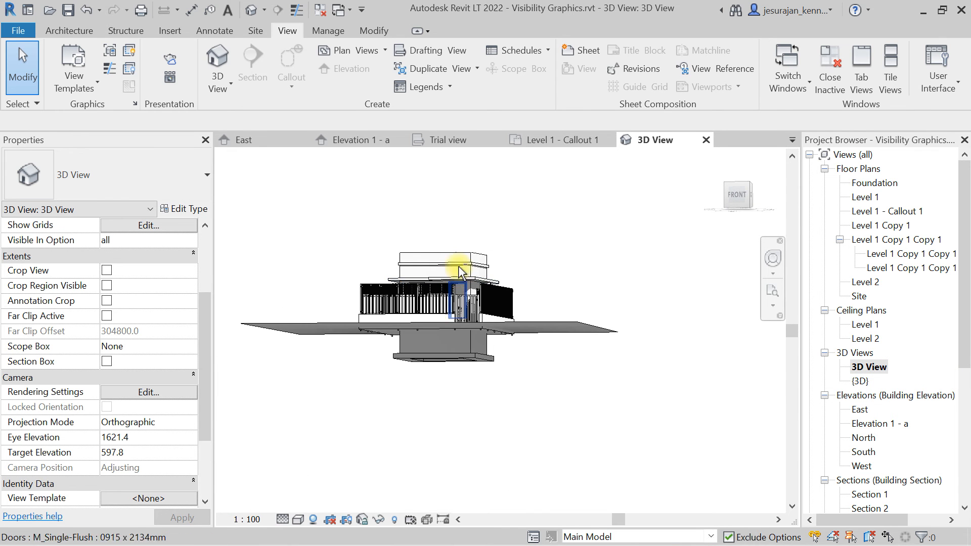
{"action": "middle_click_drag", "start_coordinate": [503, 236], "coordinate": [381, 243], "text": "shift"}
{"action": "middle_click_drag", "start_coordinate": [482, 247], "coordinate": [535, 236], "text": "shift"}
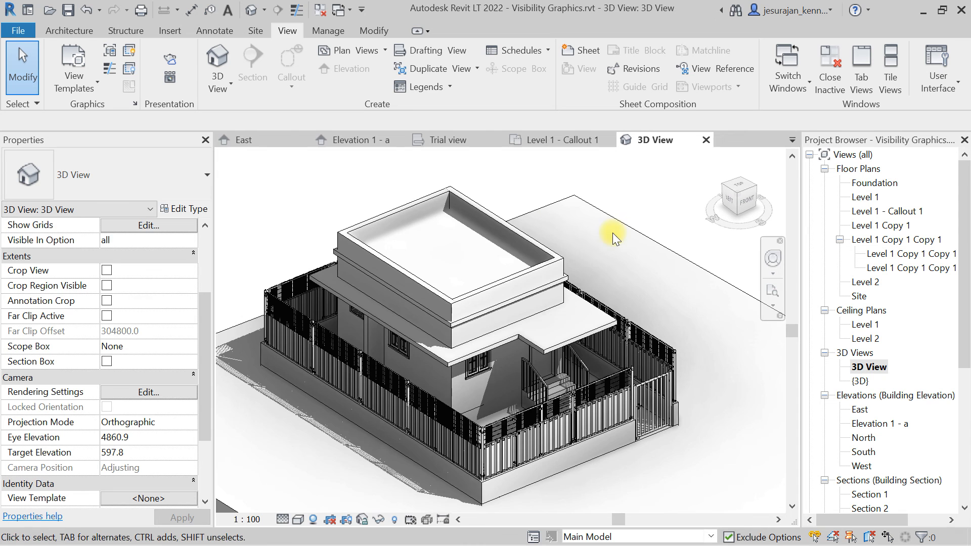
{"action": "left_click", "coordinate": [366, 524]}
{"action": "left_click", "coordinate": [383, 468]}
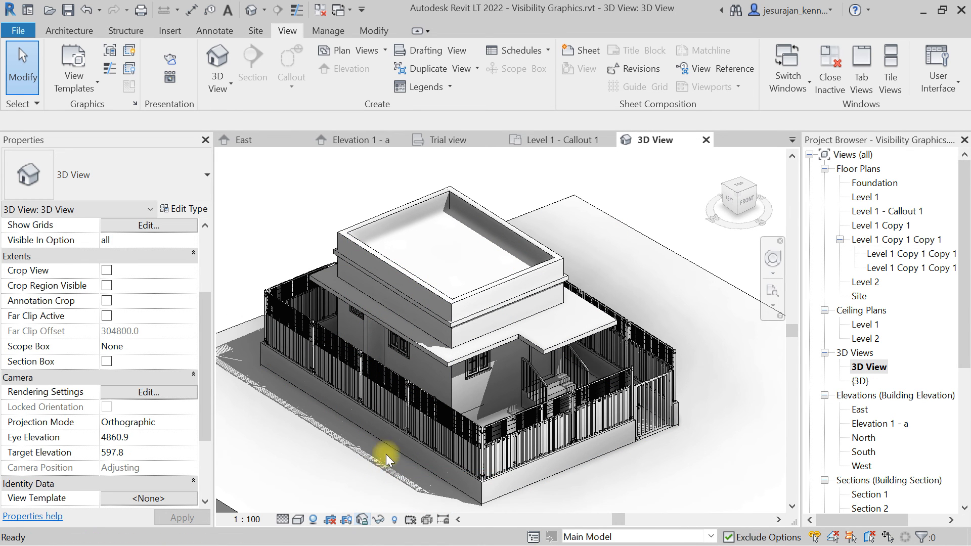
Zoom the locked 3D view and try to orbit it.
{"action": "scroll", "coordinate": [397, 326], "scroll_direction": "down", "scroll_amount": 2}
{"action": "scroll", "coordinate": [591, 309], "scroll_direction": "down", "scroll_amount": 3}
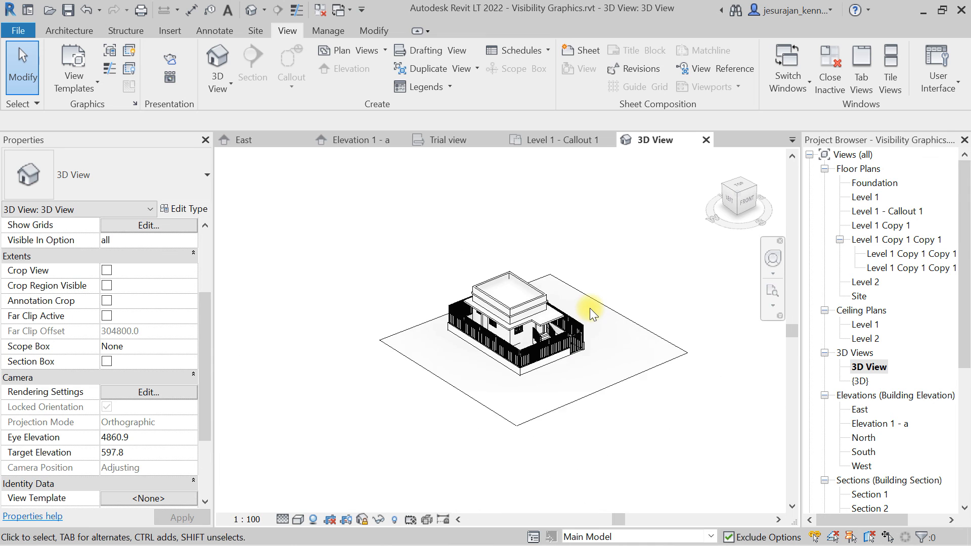
{"action": "scroll", "coordinate": [592, 309], "scroll_direction": "up", "scroll_amount": 3}
{"action": "middle_click_drag", "start_coordinate": [593, 311], "coordinate": [595, 317], "text": "shift"}
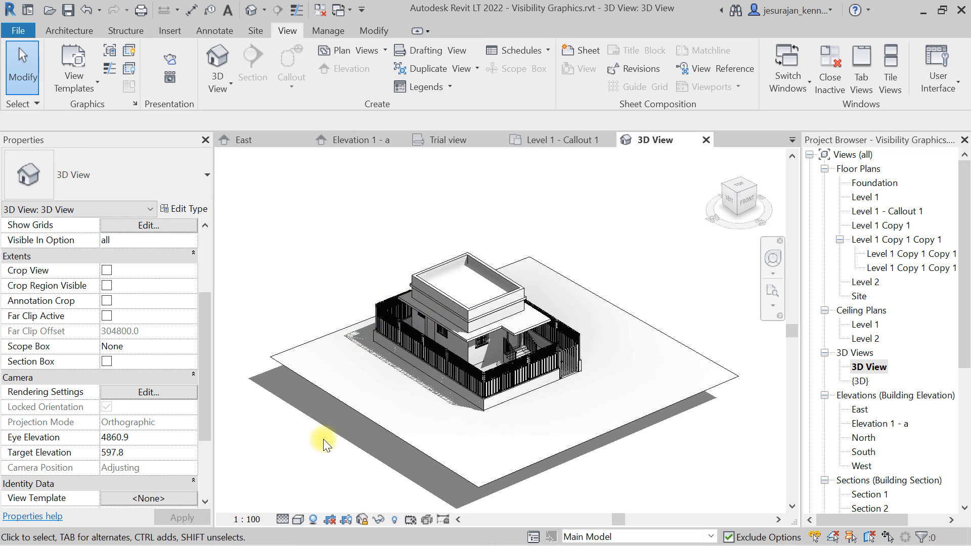
Unlock the 3D view's orientation.
{"action": "left_click", "coordinate": [362, 519]}
{"action": "left_click", "coordinate": [377, 504]}
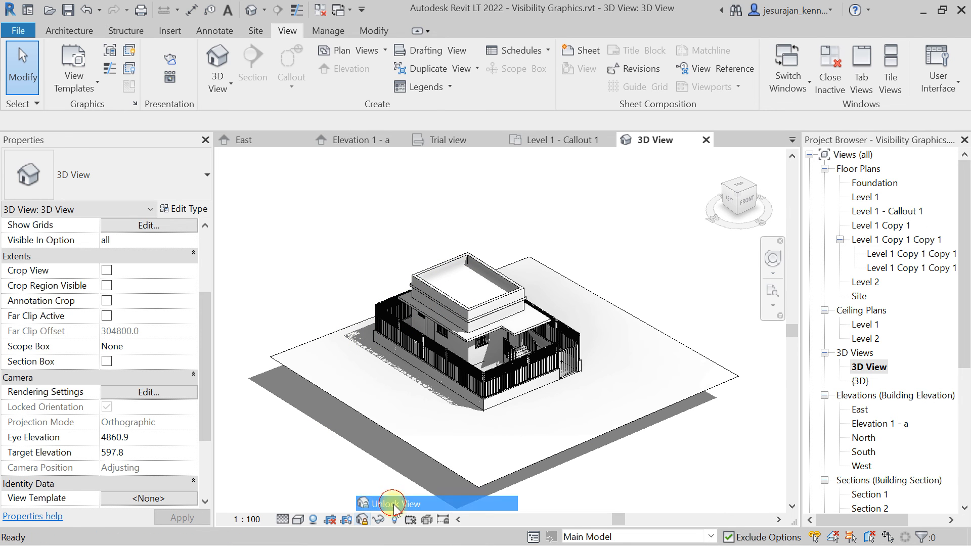
Reorient the 3D view using a ViewCube corner, zoom in, and save the orientation and lock the view.
{"action": "middle_click_drag", "start_coordinate": [645, 320], "coordinate": [721, 276], "text": "shift"}
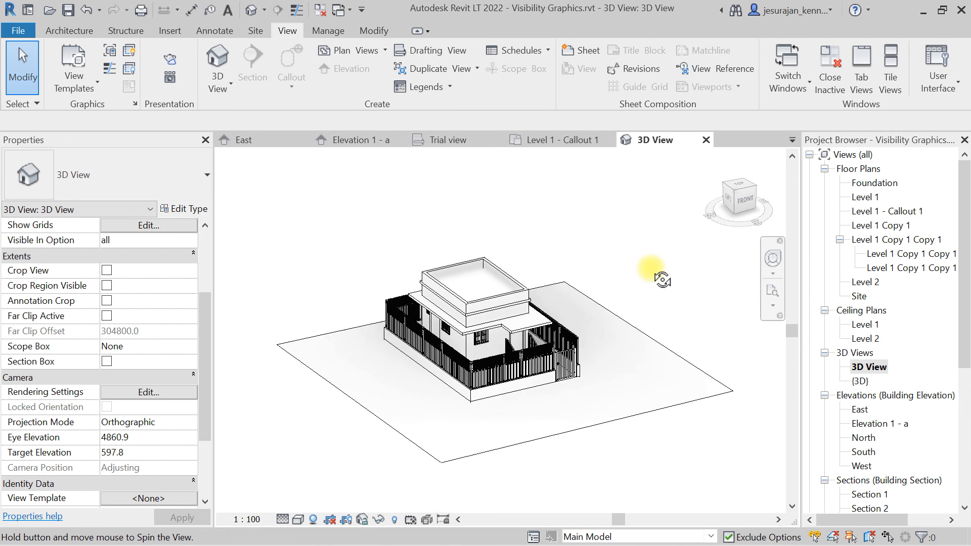
{"action": "left_click", "coordinate": [736, 199]}
{"action": "scroll", "coordinate": [495, 299], "scroll_direction": "up", "scroll_amount": 3}
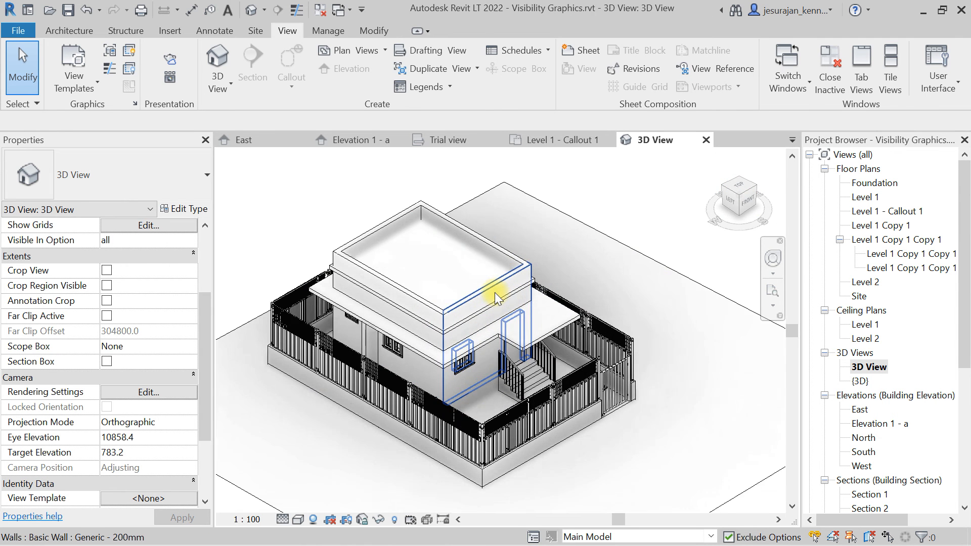
{"action": "scroll", "coordinate": [496, 298], "scroll_direction": "up", "scroll_amount": 1}
{"action": "left_click", "coordinate": [367, 519]}
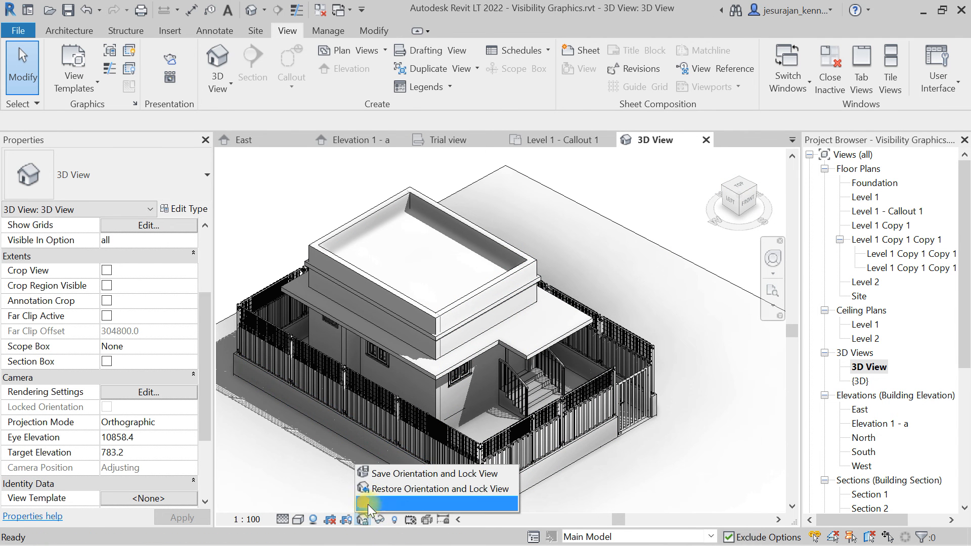
{"action": "left_click", "coordinate": [387, 475]}
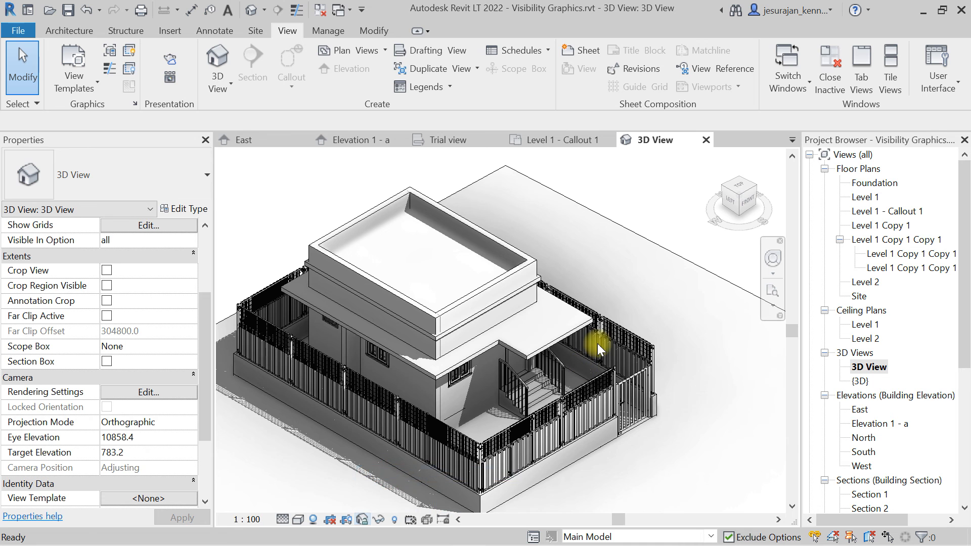
{"action": "scroll", "coordinate": [511, 343], "scroll_direction": "down", "scroll_amount": 3}
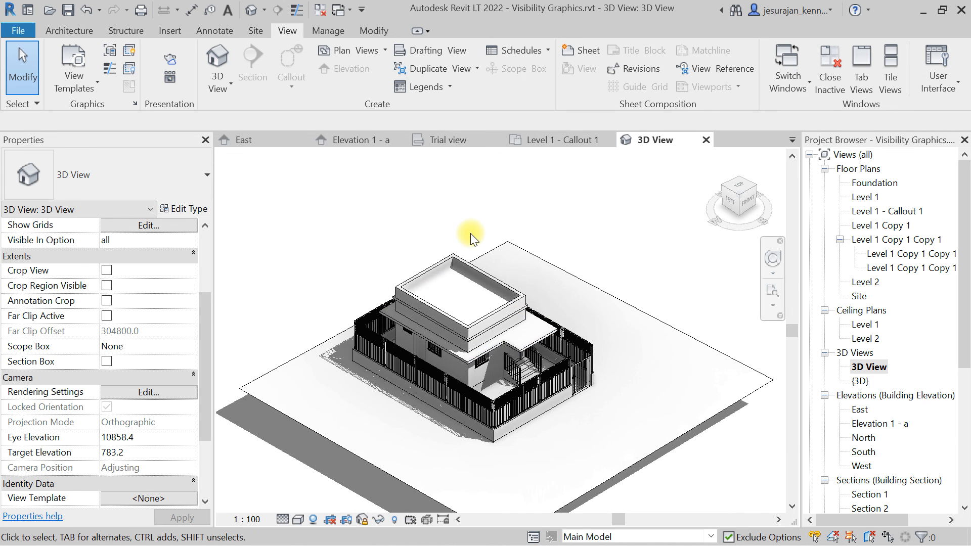
{"action": "left_click", "coordinate": [215, 32]}
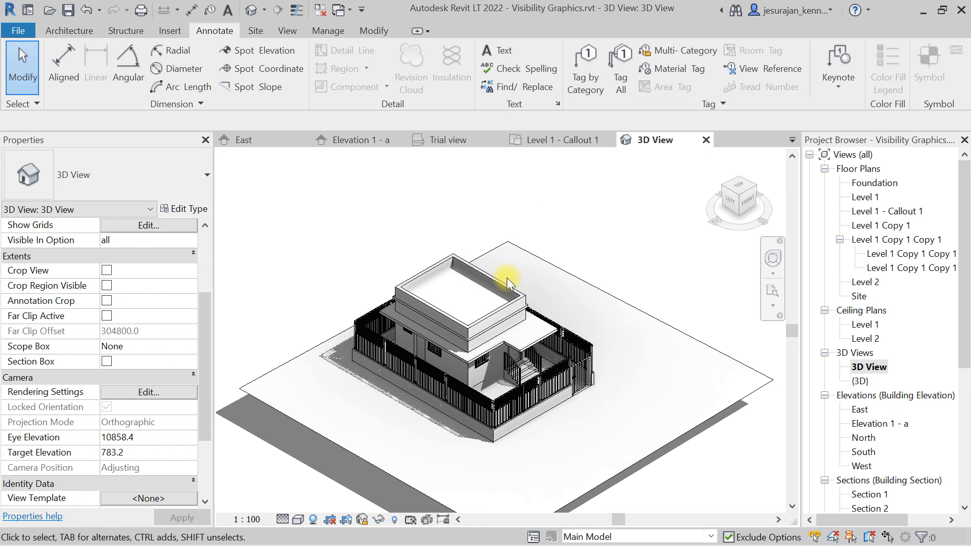
{"action": "scroll", "coordinate": [610, 245], "scroll_direction": "down", "scroll_amount": 3}
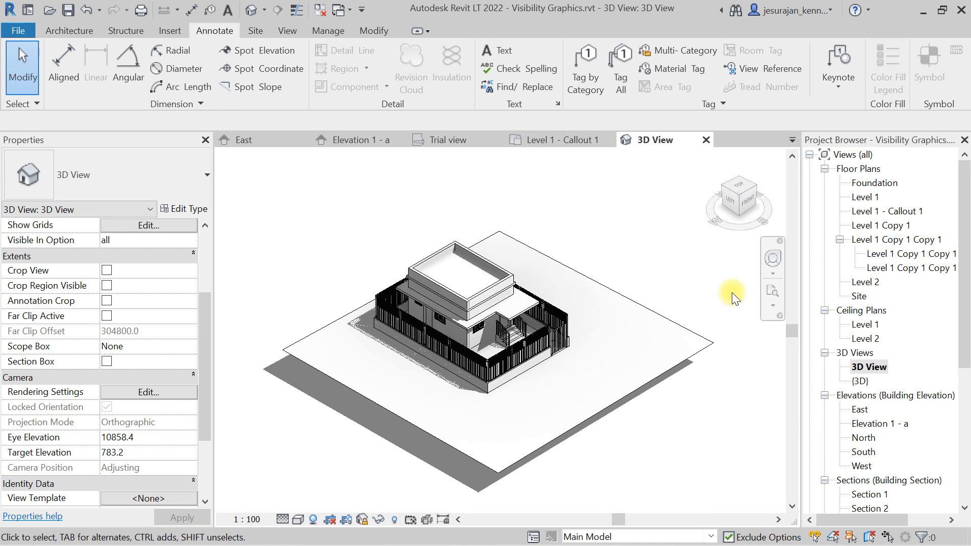
{"action": "scroll", "coordinate": [844, 426], "scroll_direction": "down", "scroll_amount": 5}
{"action": "left_click", "coordinate": [849, 425]}
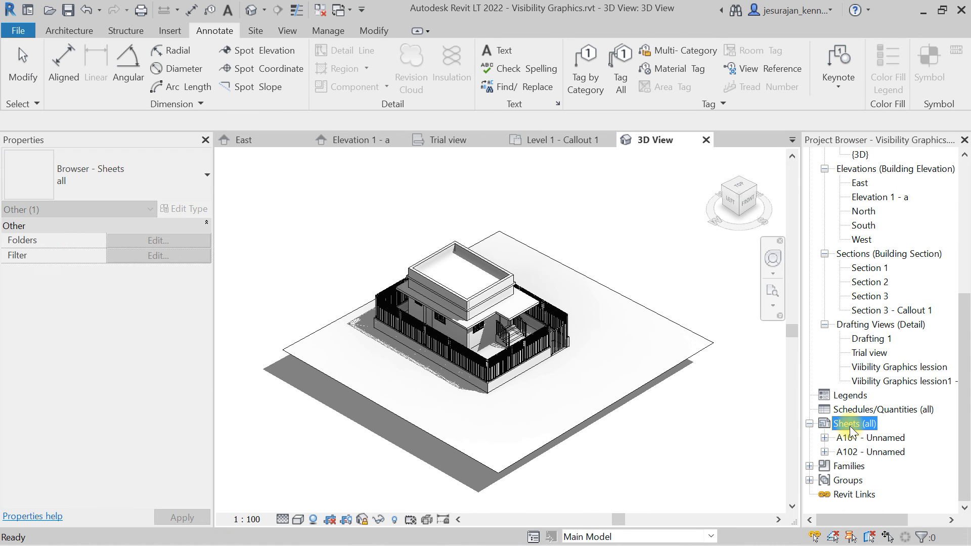
{"action": "right_click", "coordinate": [850, 427]}
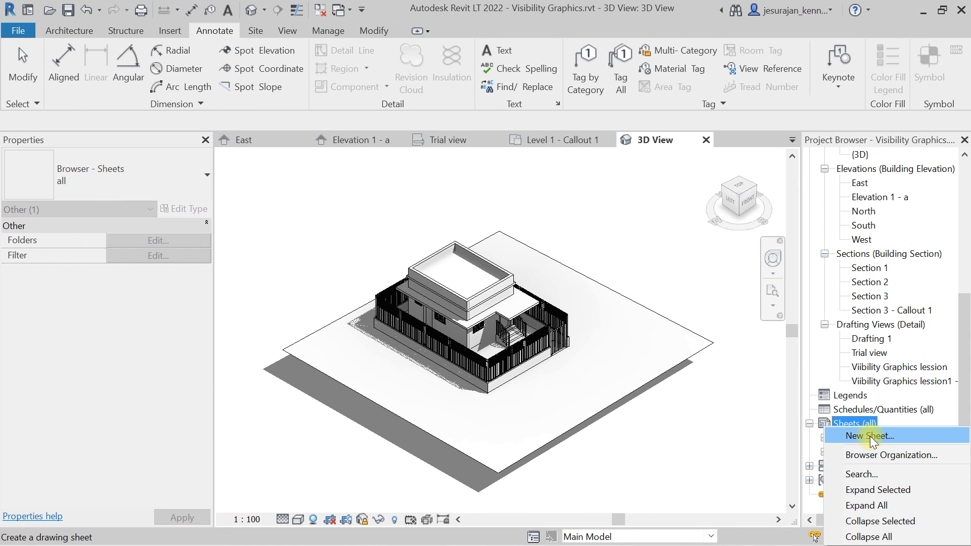
{"action": "left_click", "coordinate": [677, 405]}
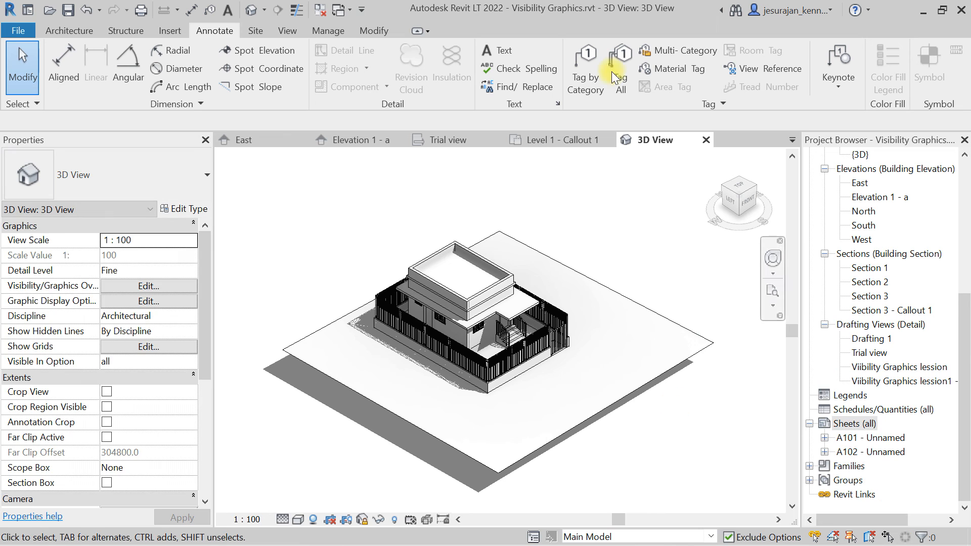
{"action": "left_click", "coordinate": [289, 30]}
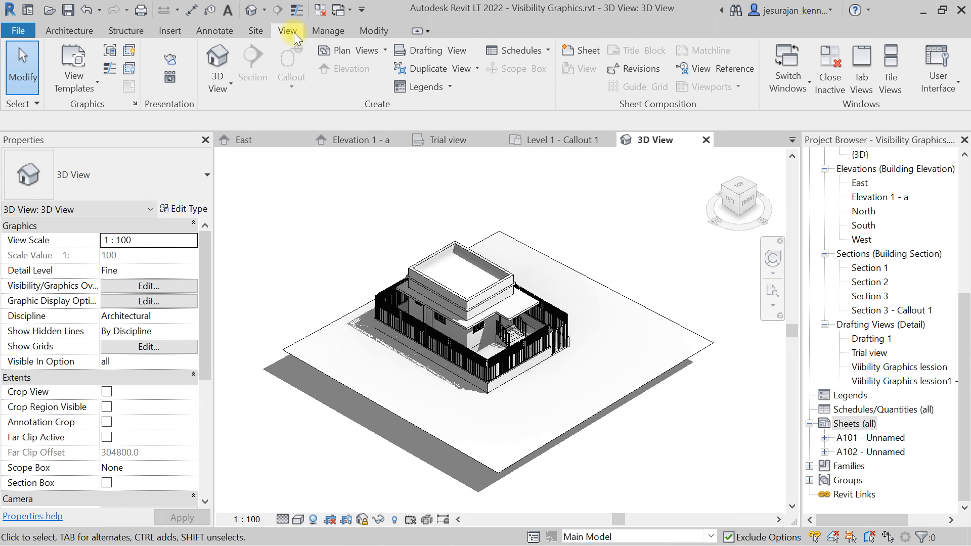
Create a new sheet with the A1 metric title block and place the 3D View on it.
{"action": "left_click", "coordinate": [578, 50]}
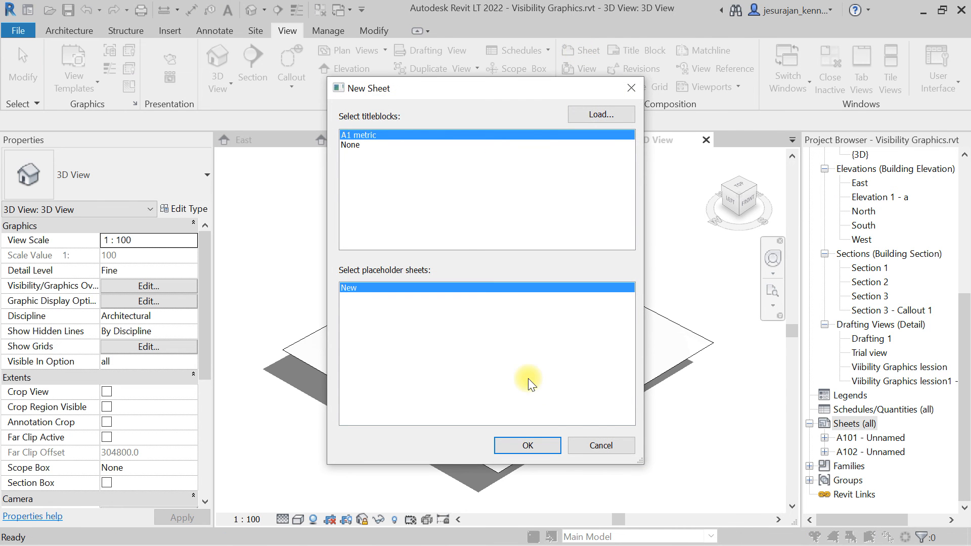
{"action": "left_click", "coordinate": [545, 448]}
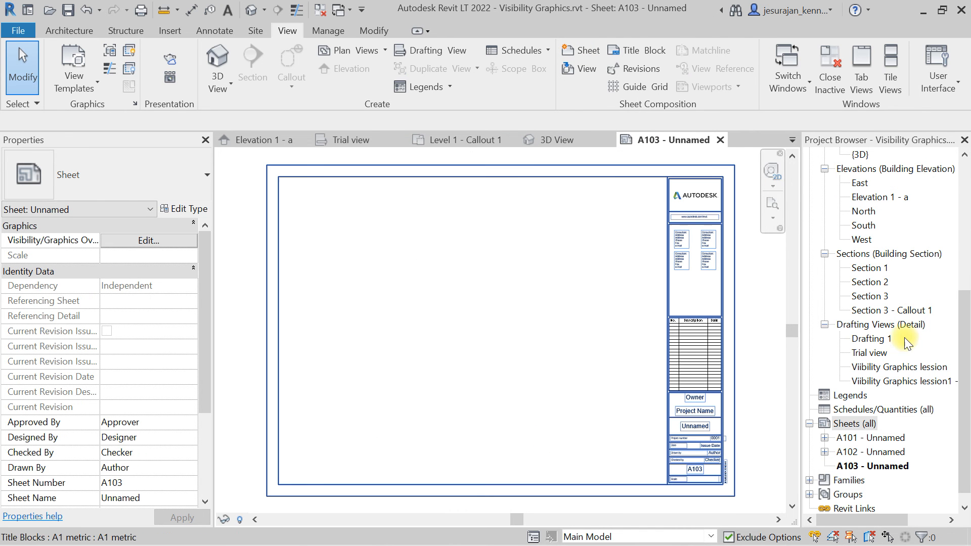
{"action": "scroll", "coordinate": [910, 334], "scroll_direction": "up", "scroll_amount": 2}
{"action": "scroll", "coordinate": [911, 332], "scroll_direction": "up", "scroll_amount": 2}
{"action": "left_click", "coordinate": [868, 269]}
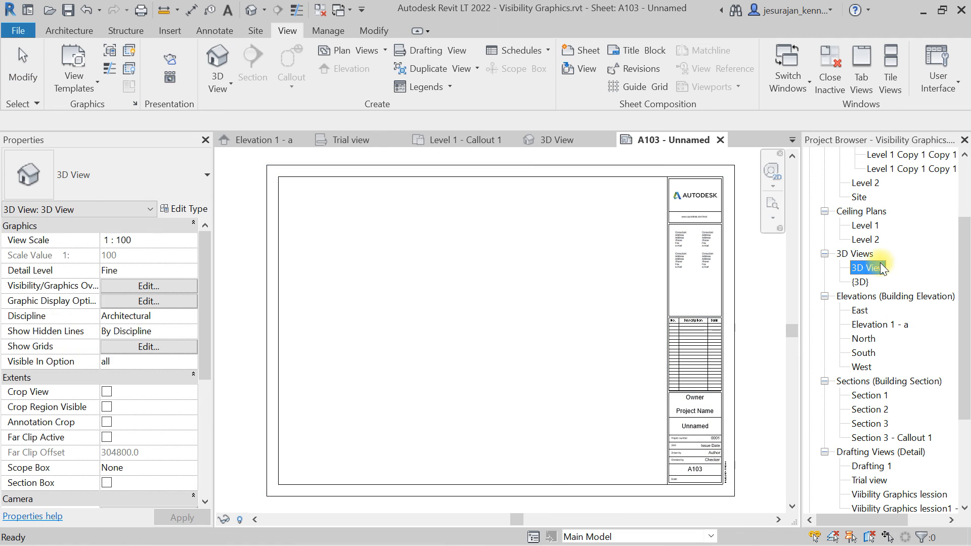
{"action": "left_click_drag", "start_coordinate": [878, 268], "coordinate": [487, 314]}
{"action": "left_click", "coordinate": [487, 313]}
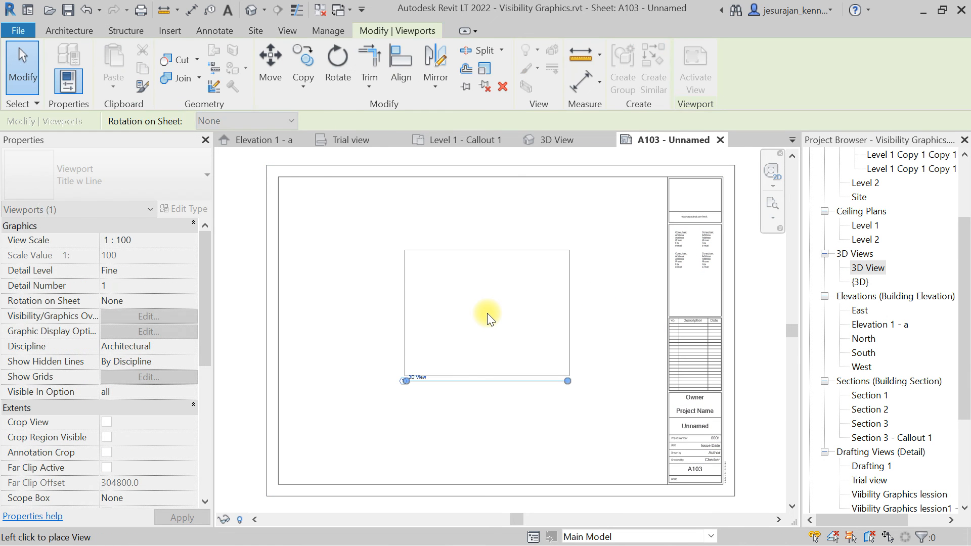
Activate the 3D viewport and turn on Crop View and Crop Region Visible.
{"action": "scroll", "coordinate": [487, 314], "scroll_direction": "up", "scroll_amount": 4}
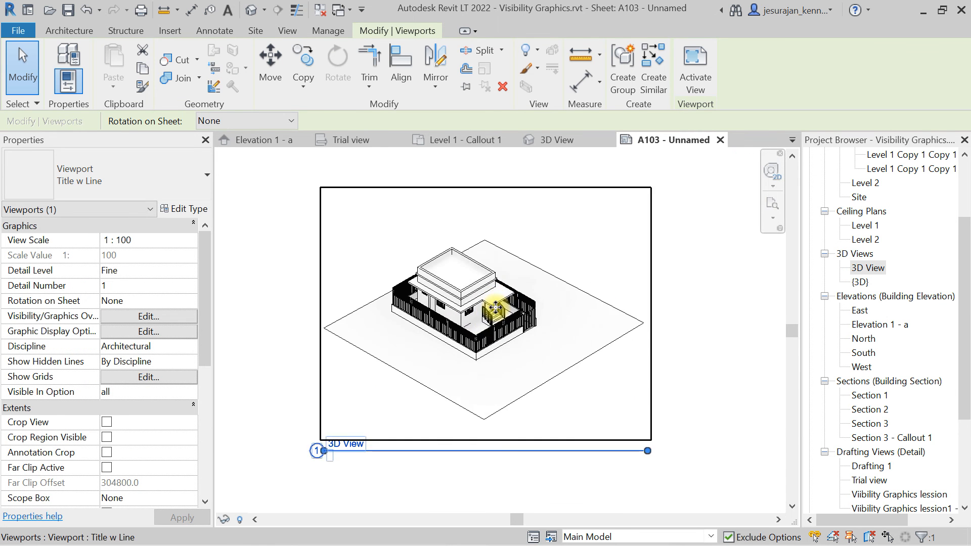
{"action": "scroll", "coordinate": [495, 307], "scroll_direction": "up", "scroll_amount": 1}
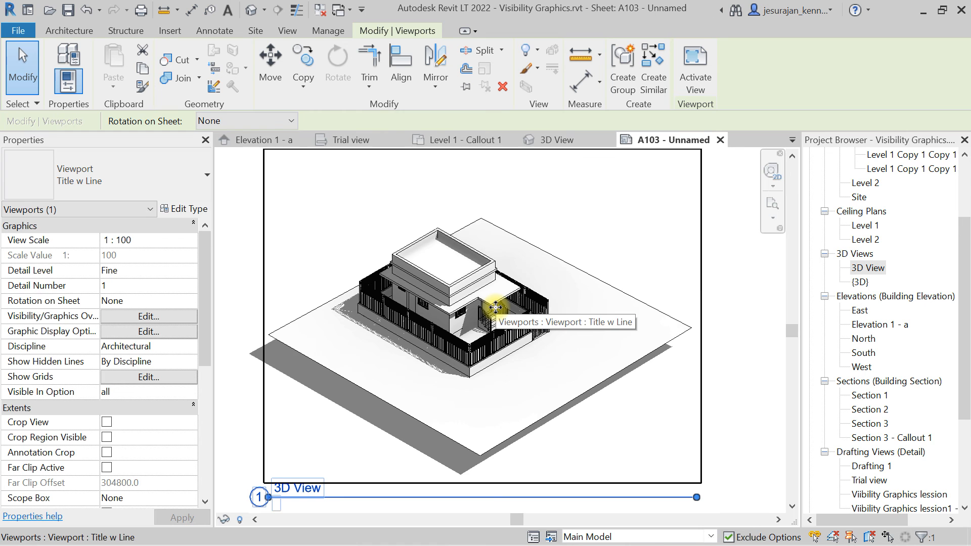
{"action": "scroll", "coordinate": [495, 307], "scroll_direction": "down", "scroll_amount": 1}
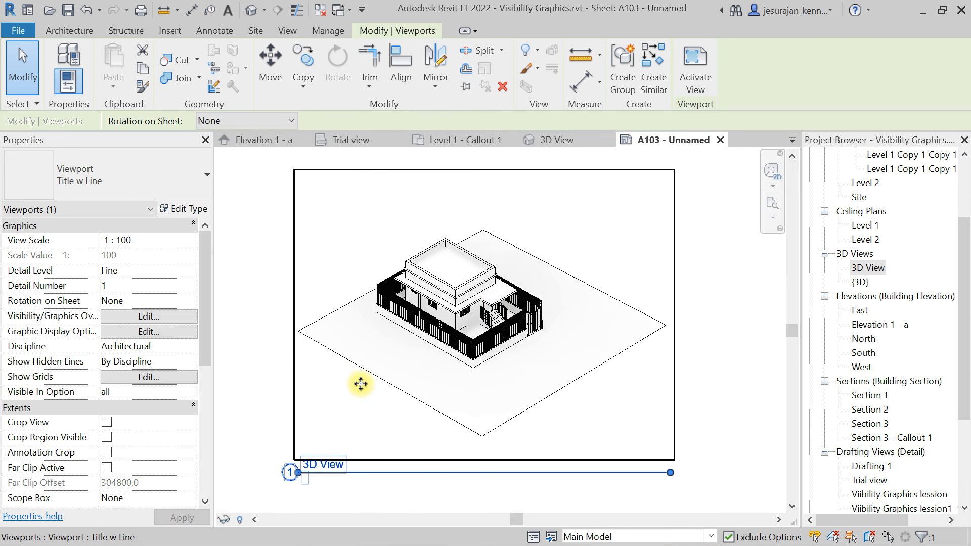
{"action": "double_click", "coordinate": [575, 222]}
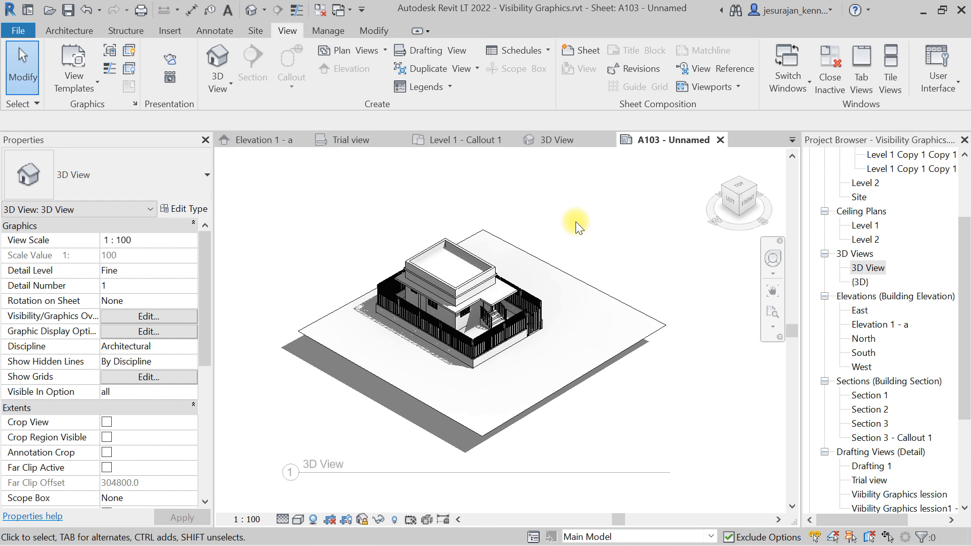
{"action": "left_click_drag", "start_coordinate": [208, 301], "coordinate": [202, 343]}
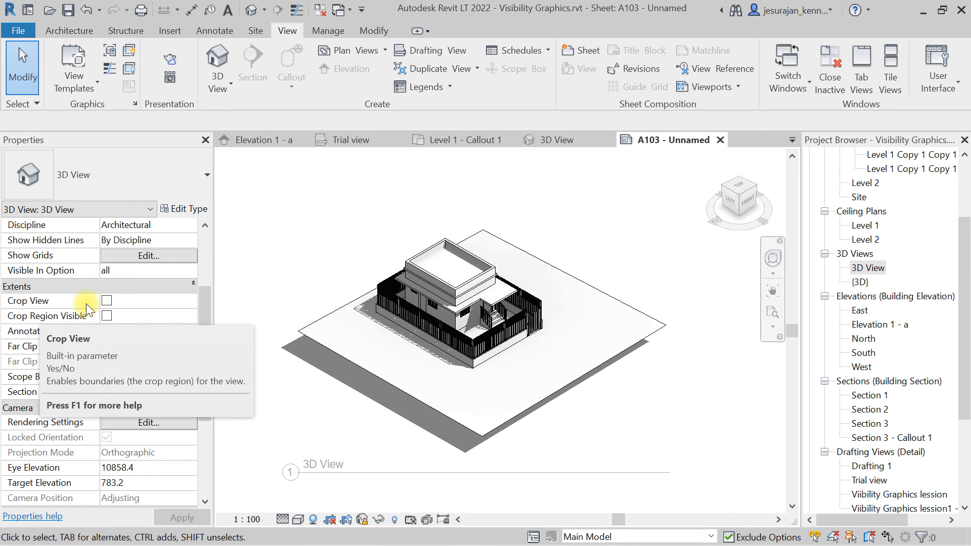
{"action": "left_click", "coordinate": [107, 302]}
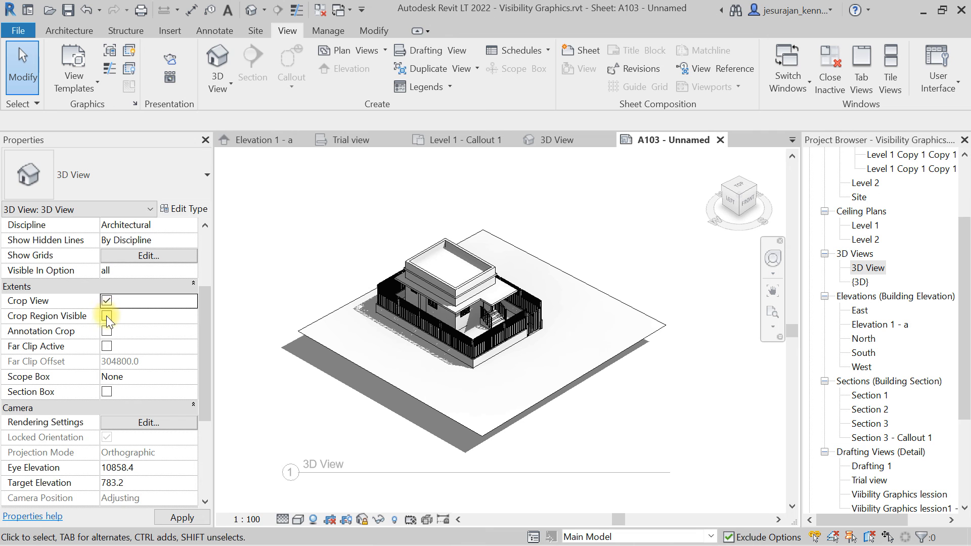
{"action": "left_click", "coordinate": [107, 315]}
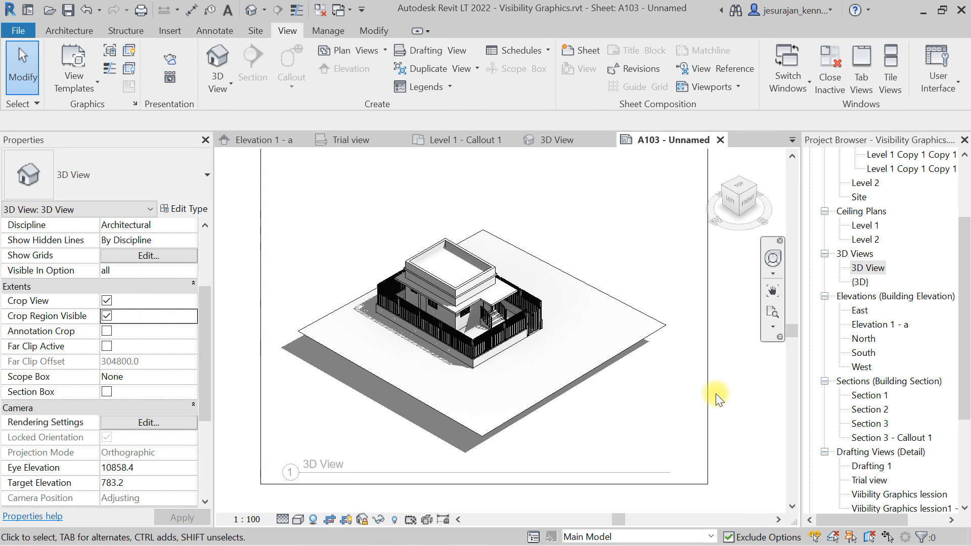
Resize the crop region edges closer around the building, then deactivate the viewport.
{"action": "left_click", "coordinate": [708, 397]}
{"action": "scroll", "coordinate": [677, 414], "scroll_direction": "down", "scroll_amount": 1}
{"action": "left_click_drag", "start_coordinate": [708, 343], "coordinate": [596, 339]}
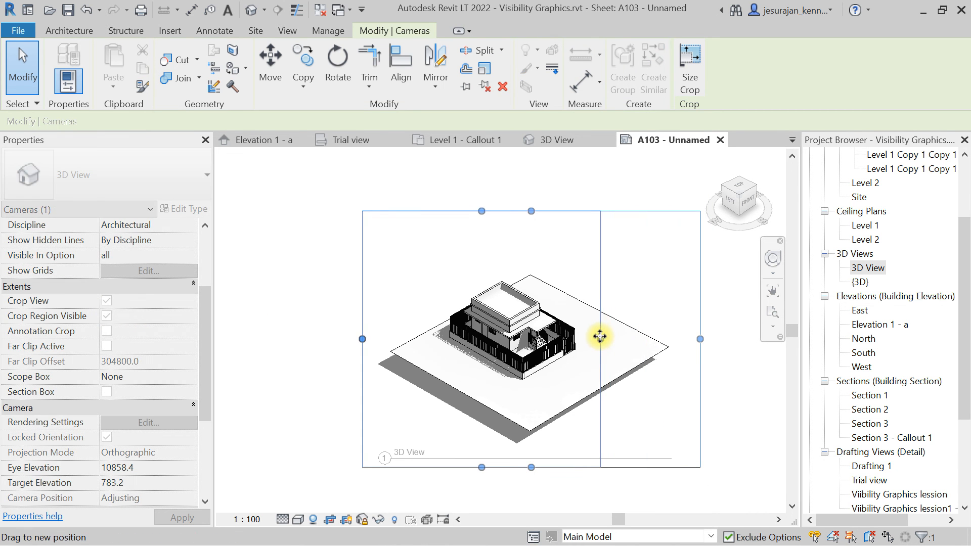
{"action": "left_click_drag", "start_coordinate": [479, 467], "coordinate": [476, 388]}
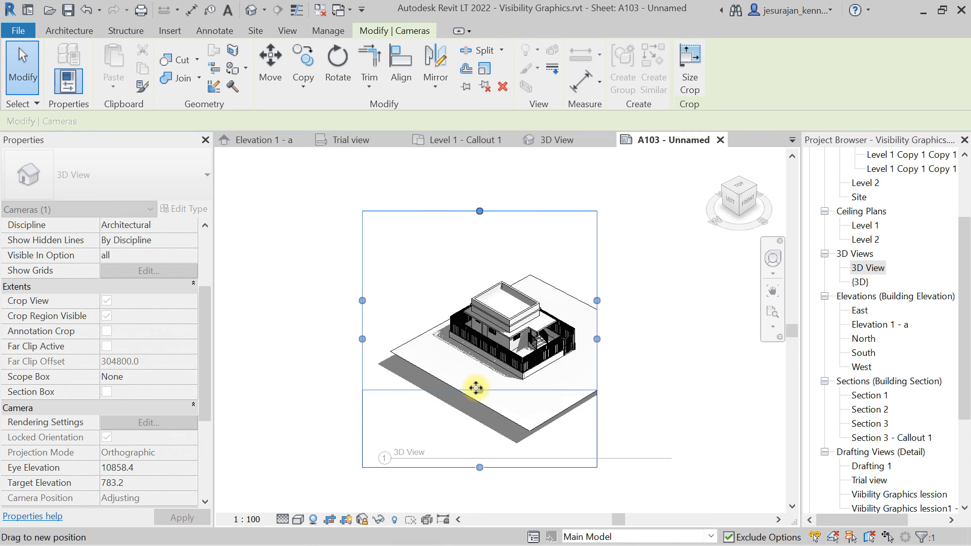
{"action": "left_click_drag", "start_coordinate": [363, 299], "coordinate": [444, 302]}
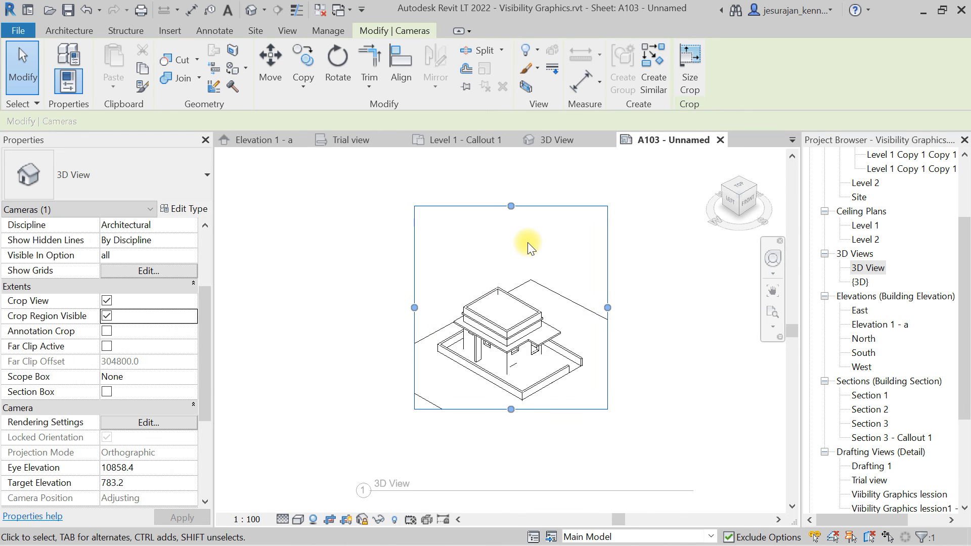
{"action": "left_click_drag", "start_coordinate": [509, 201], "coordinate": [507, 286]}
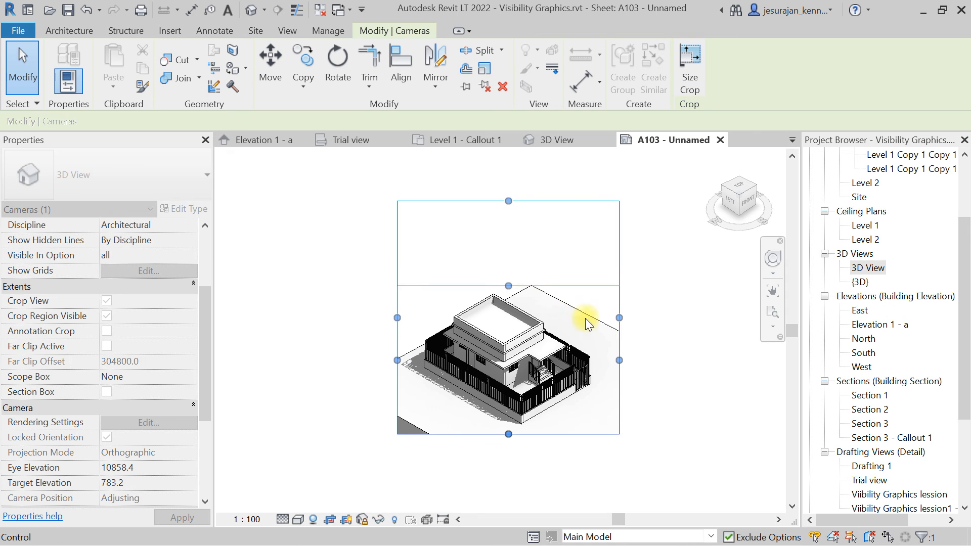
{"action": "left_click_drag", "start_coordinate": [618, 359], "coordinate": [609, 360]}
{"action": "left_click_drag", "start_coordinate": [371, 329], "coordinate": [417, 333]}
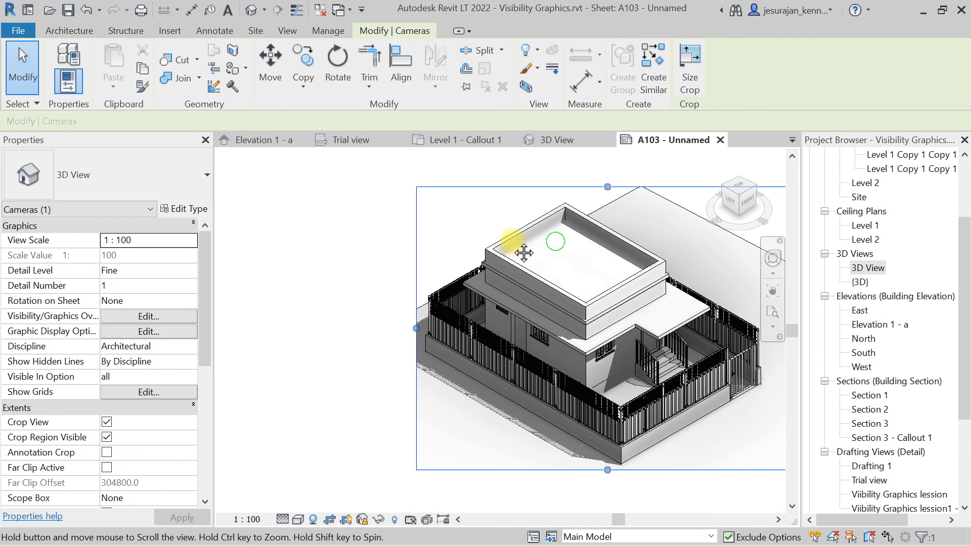
{"action": "middle_click_drag", "start_coordinate": [520, 250], "coordinate": [412, 242]}
{"action": "double_click", "coordinate": [708, 322]}
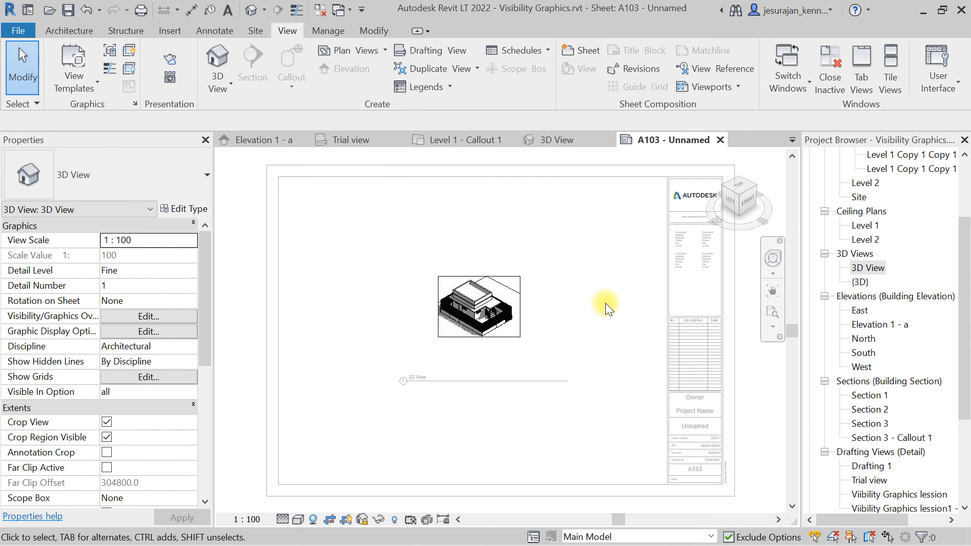
Set the 3D view's scale to 1:25 and deactivate the viewport.
{"action": "left_click", "coordinate": [246, 519]}
{"action": "left_click", "coordinate": [255, 394]}
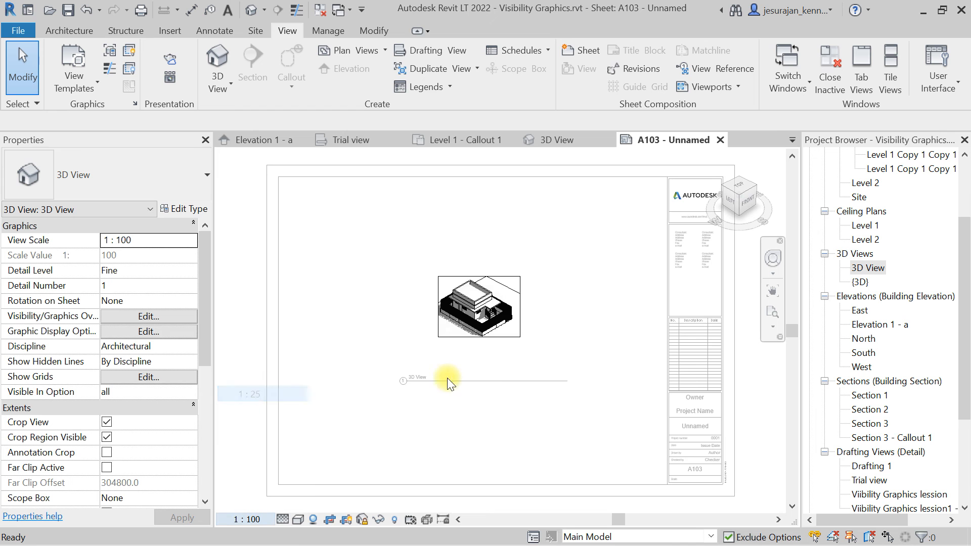
{"action": "scroll", "coordinate": [470, 366], "scroll_direction": "down", "scroll_amount": 3}
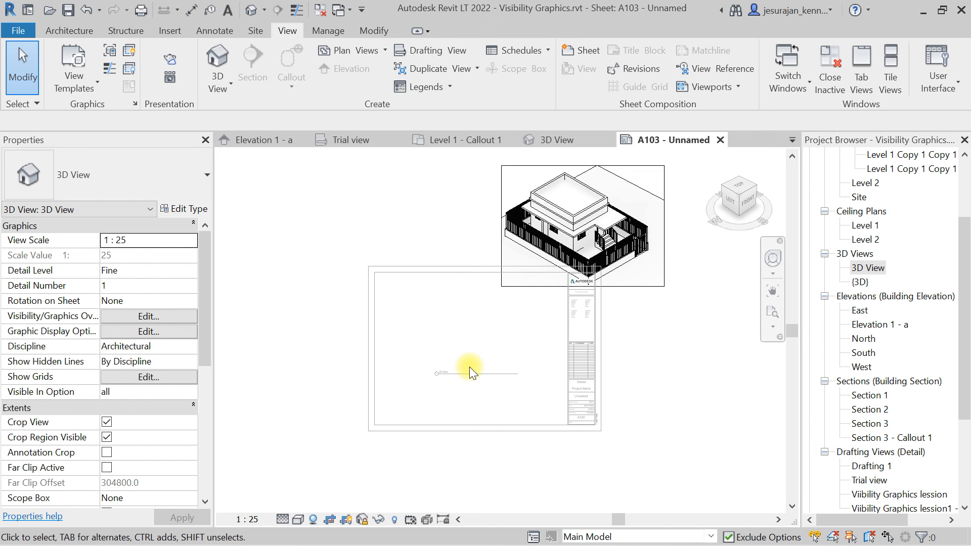
{"action": "right_click", "coordinate": [470, 366]}
{"action": "left_click", "coordinate": [556, 148]}
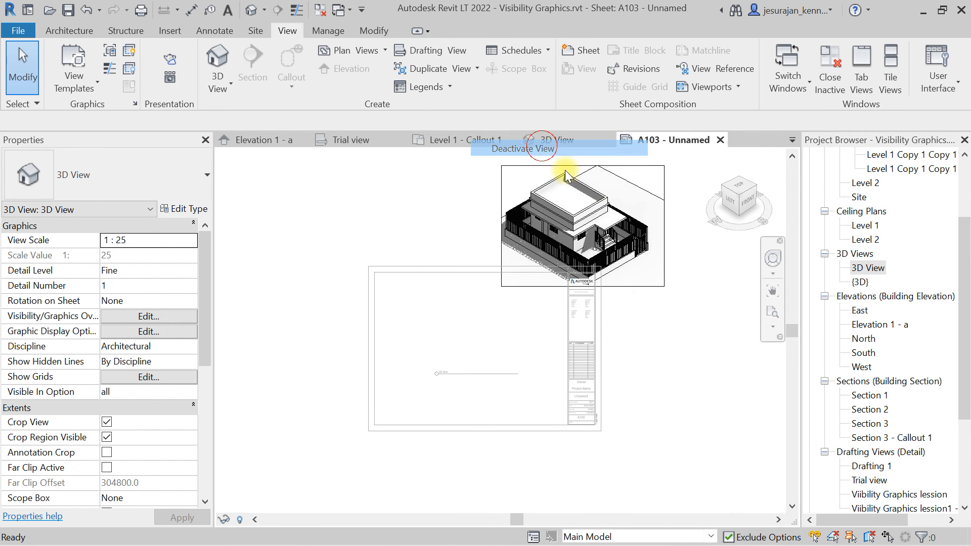
Move the enlarged viewport into the sheet's drawing area.
{"action": "left_click", "coordinate": [611, 193]}
{"action": "left_click_drag", "start_coordinate": [612, 192], "coordinate": [497, 318]}
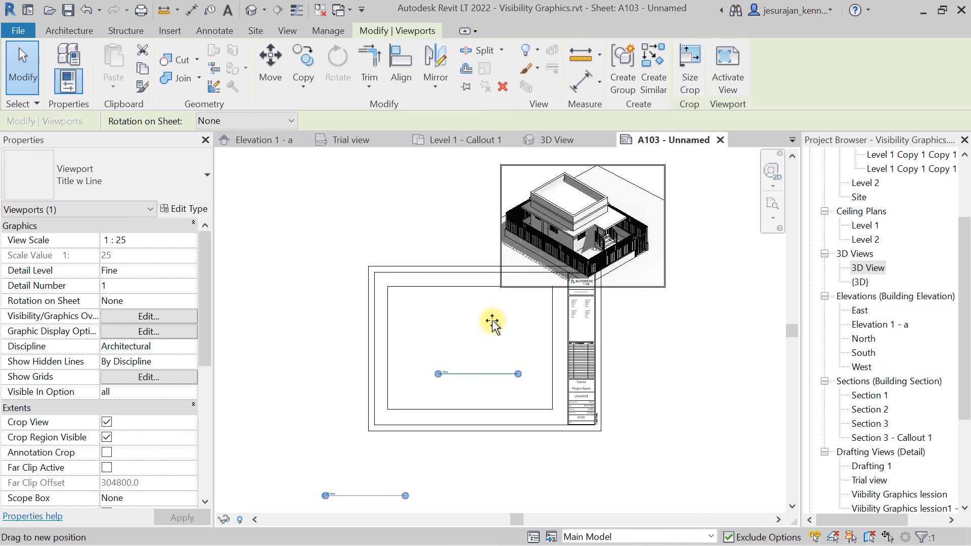
{"action": "left_click", "coordinate": [655, 396]}
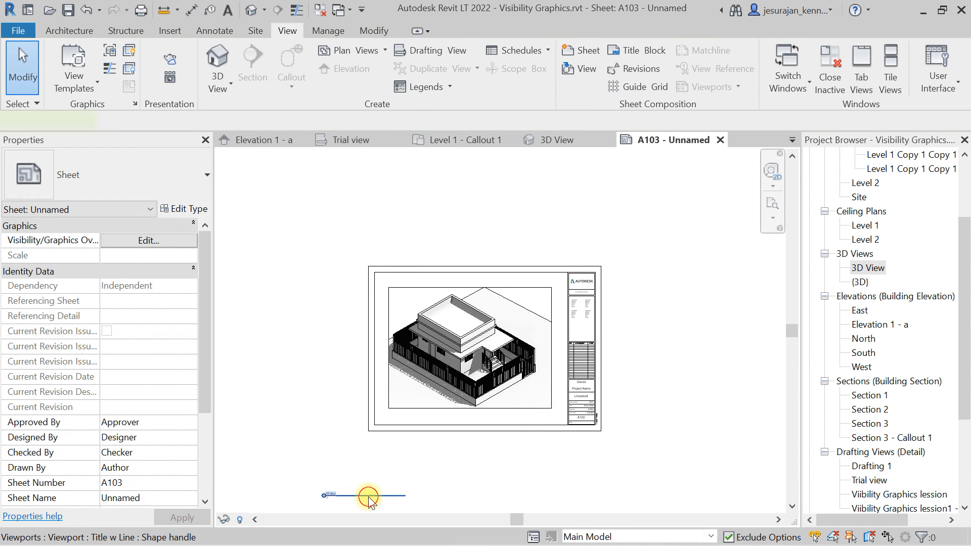
Move the viewport title below the view and adjust its title line length.
{"action": "left_click", "coordinate": [374, 496]}
{"action": "left_click_drag", "start_coordinate": [377, 494], "coordinate": [504, 412]}
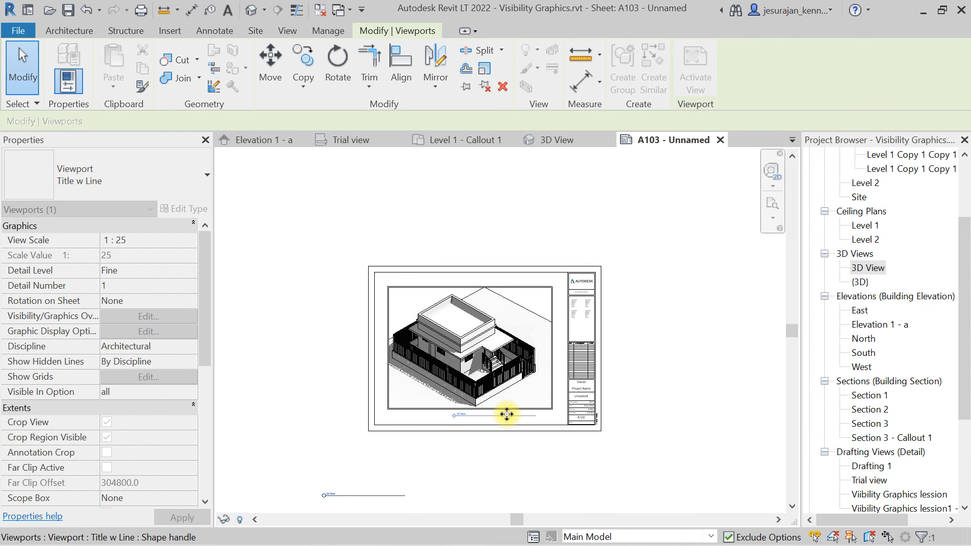
{"action": "left_click", "coordinate": [481, 463]}
{"action": "left_click", "coordinate": [492, 356]}
{"action": "scroll", "coordinate": [473, 425], "scroll_direction": "up", "scroll_amount": 4}
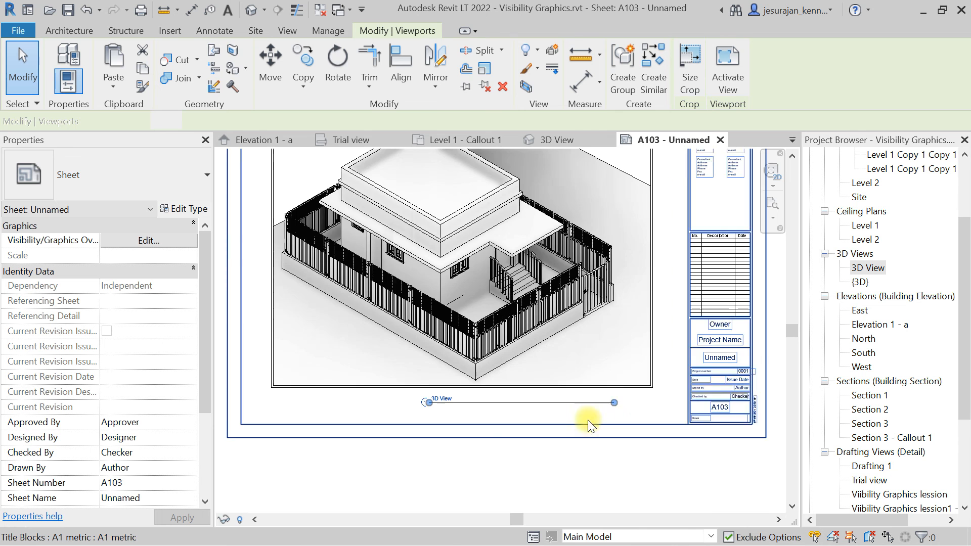
{"action": "left_click_drag", "start_coordinate": [496, 403], "coordinate": [460, 409]}
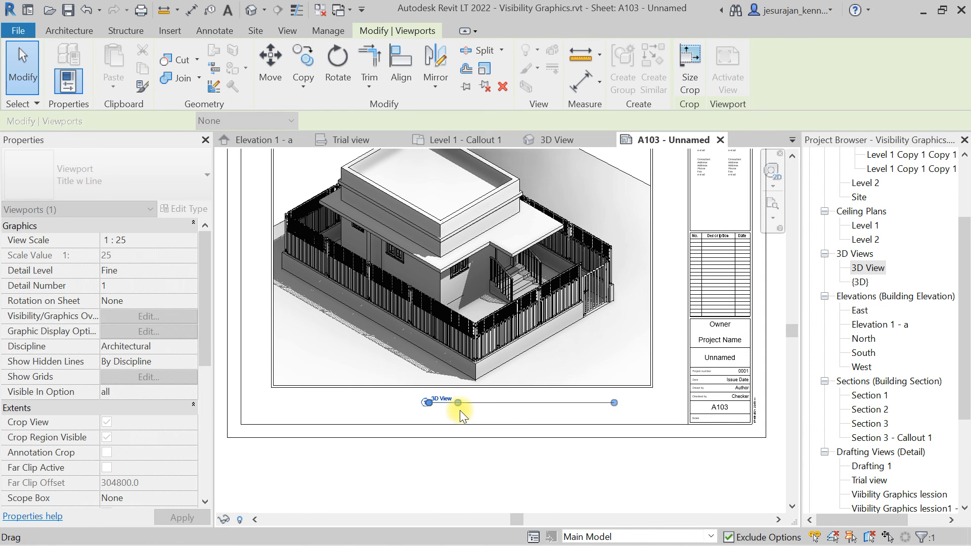
{"action": "left_click", "coordinate": [498, 412]}
{"action": "scroll", "coordinate": [440, 409], "scroll_direction": "up", "scroll_amount": 3}
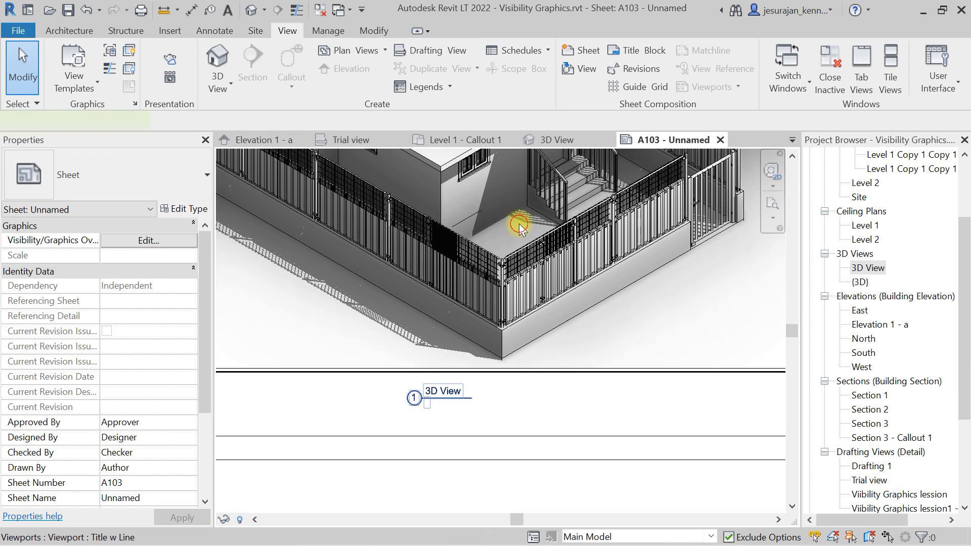
Change the viewport type to No Title.
{"action": "left_click", "coordinate": [518, 226]}
{"action": "left_click", "coordinate": [110, 161]}
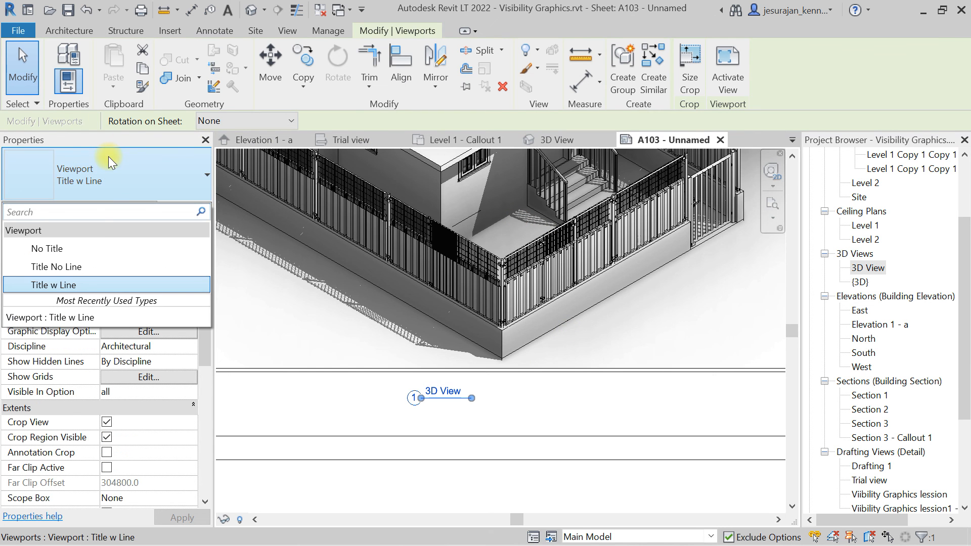
{"action": "left_click", "coordinate": [47, 249]}
{"action": "left_click", "coordinate": [537, 400]}
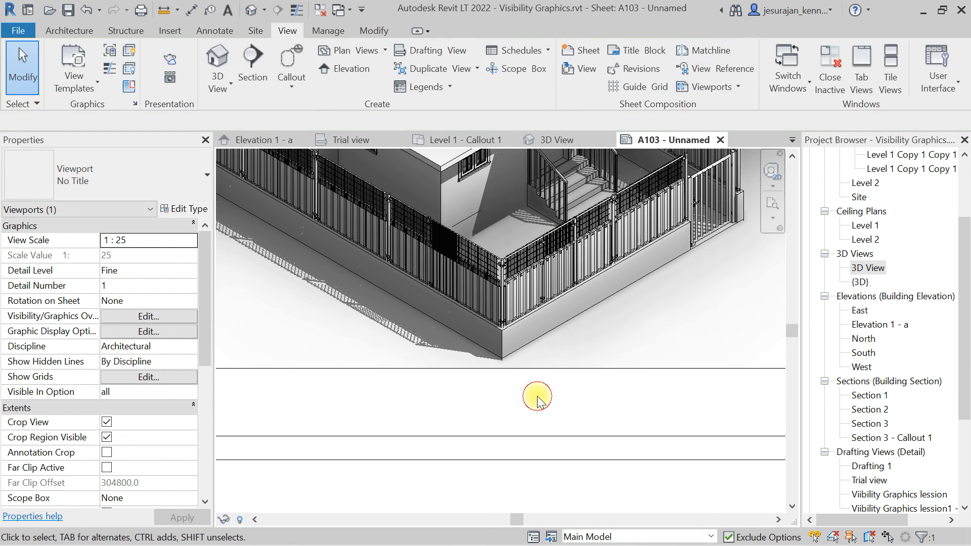
{"action": "middle_click", "coordinate": [537, 396]}
{"action": "middle_click", "coordinate": [537, 396]}
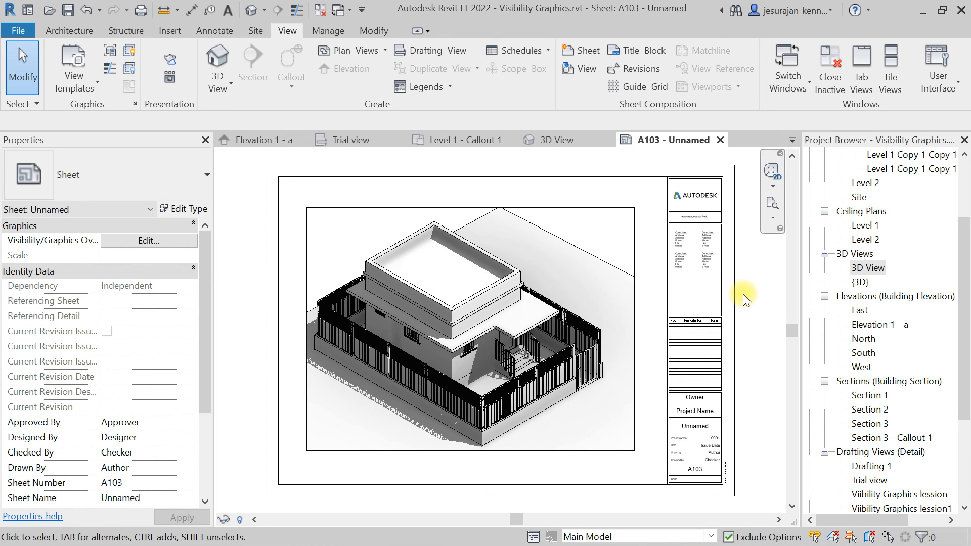
Turn off Crop Region Visible for the 3D viewport.
{"action": "left_click", "coordinate": [453, 253]}
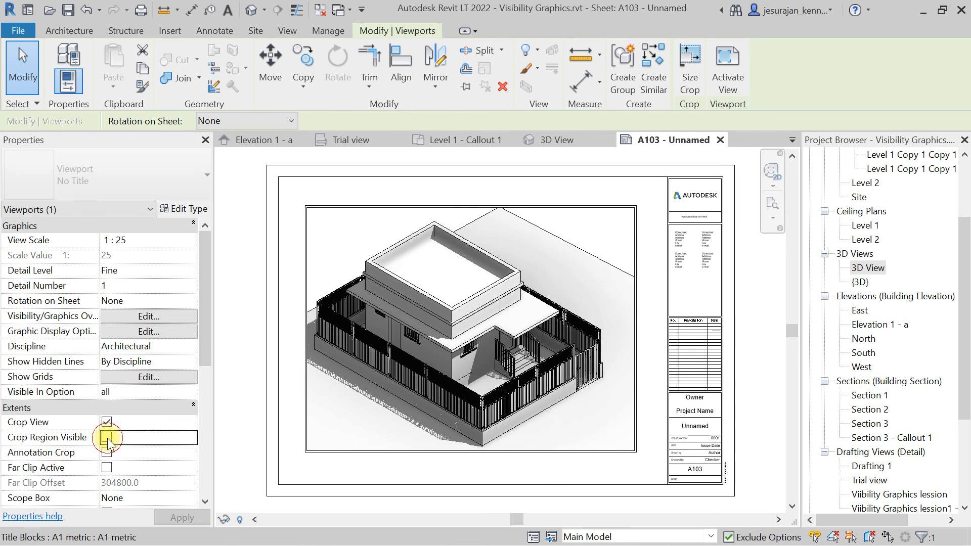
{"action": "left_click", "coordinate": [245, 379]}
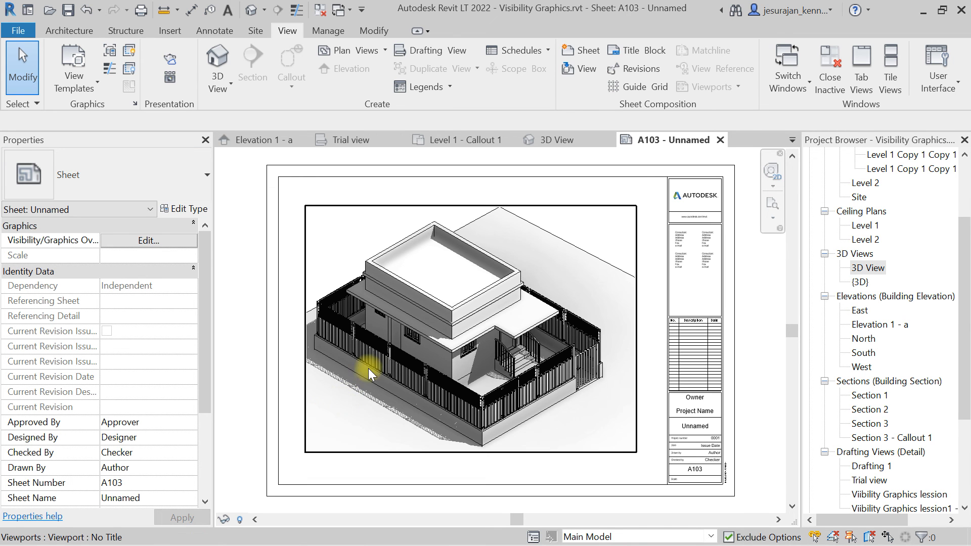
{"action": "scroll", "coordinate": [368, 369], "scroll_direction": "up", "scroll_amount": 2}
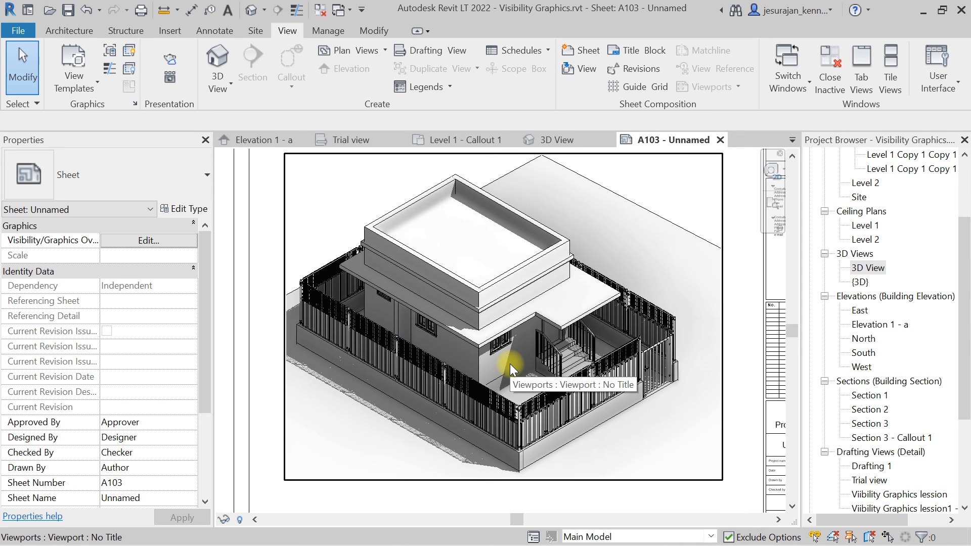
Activate the viewport and enable the Section Box for the 3D view.
{"action": "double_click", "coordinate": [650, 178]}
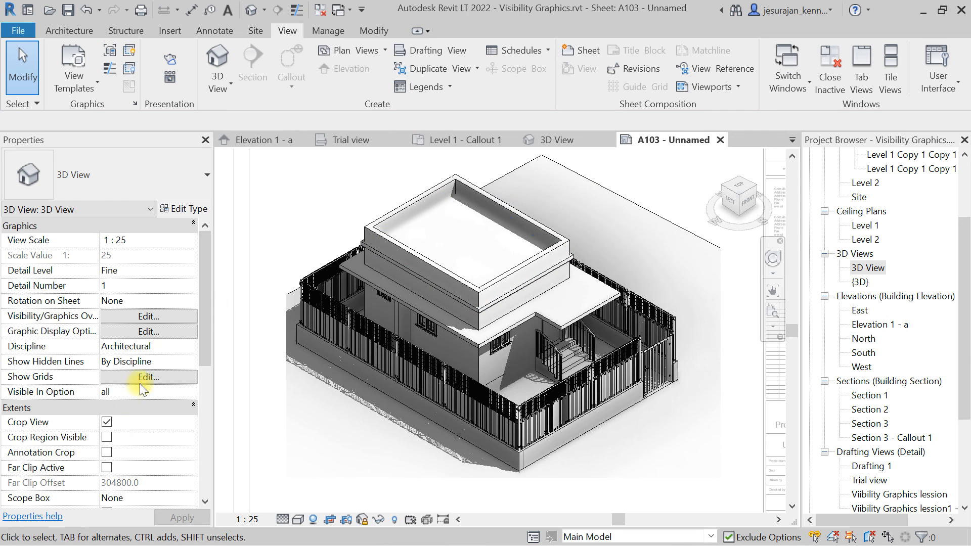
{"action": "scroll", "coordinate": [123, 412], "scroll_direction": "down", "scroll_amount": 5}
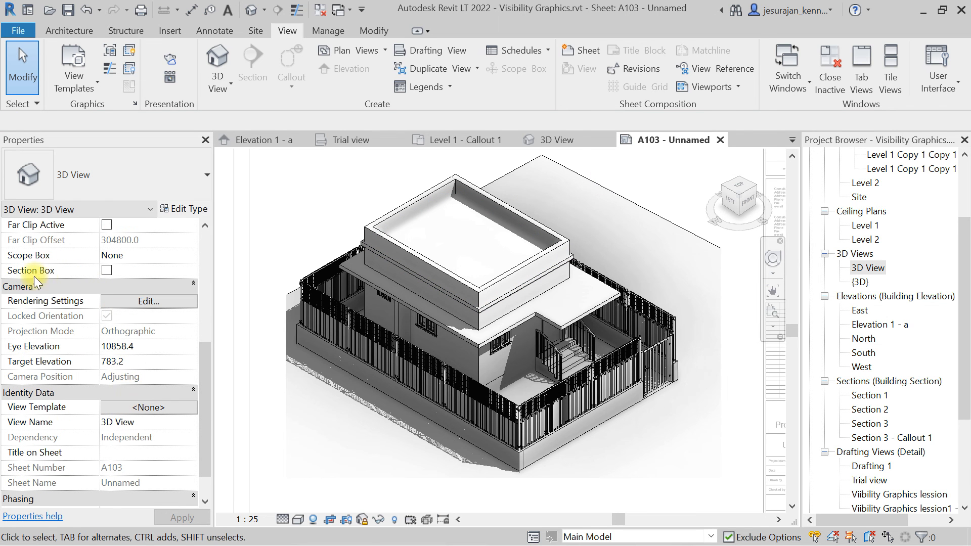
{"action": "left_click", "coordinate": [105, 271]}
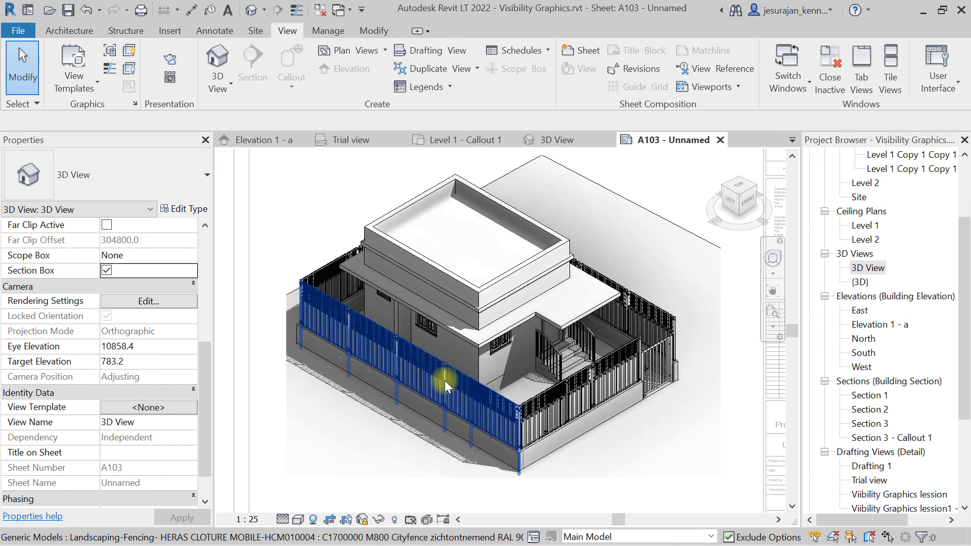
Reveal hidden elements and unhide the Section Boxes category, then exit Reveal Hidden Elements mode.
{"action": "scroll", "coordinate": [402, 406], "scroll_direction": "down", "scroll_amount": 5}
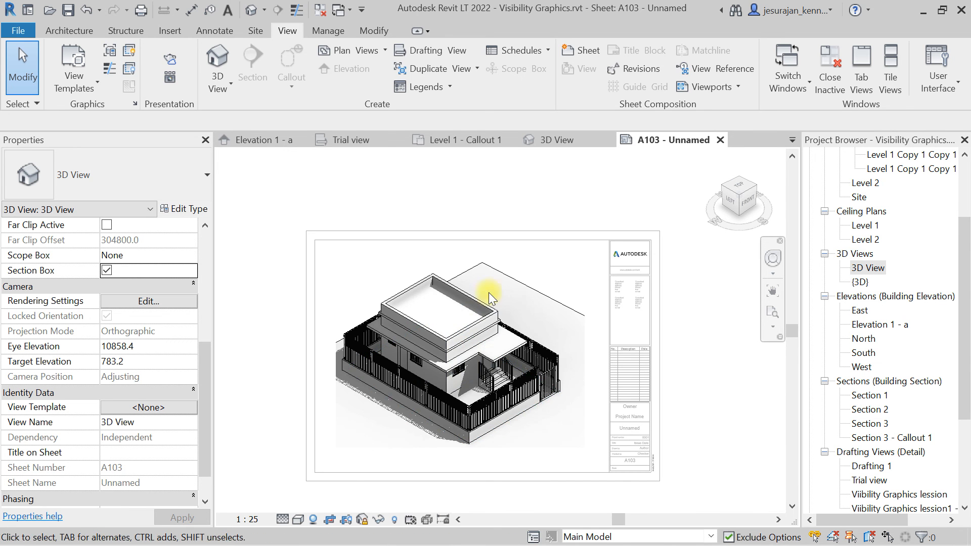
{"action": "left_click", "coordinate": [394, 519]}
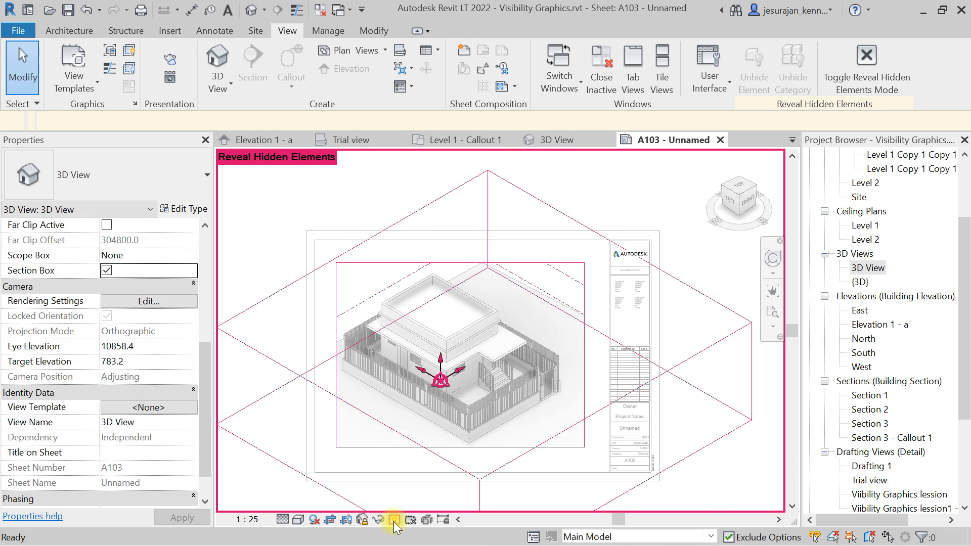
{"action": "left_click", "coordinate": [507, 189]}
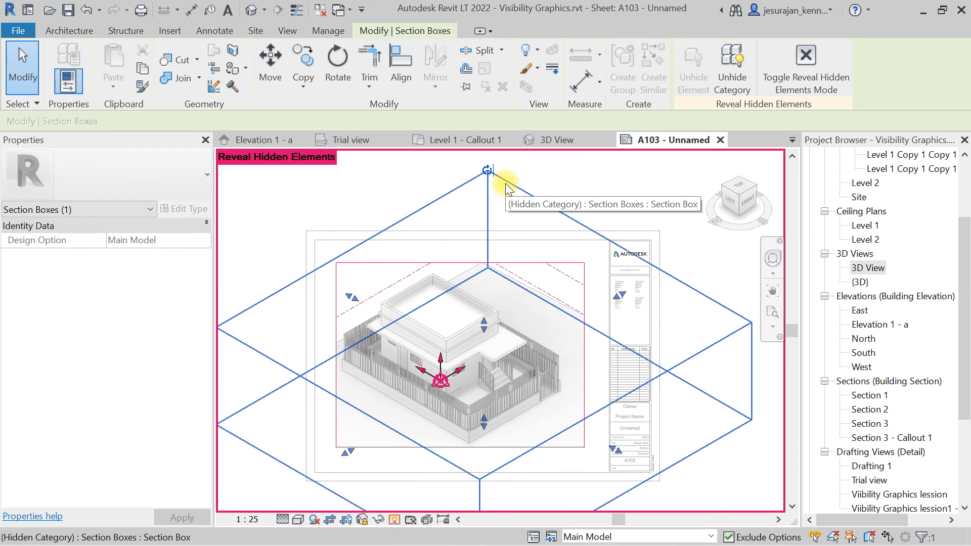
{"action": "left_click", "coordinate": [732, 71]}
{"action": "left_click", "coordinate": [774, 96]}
Select the section box and pull in its side grips to trim the fence around the house.
{"action": "left_click", "coordinate": [624, 190]}
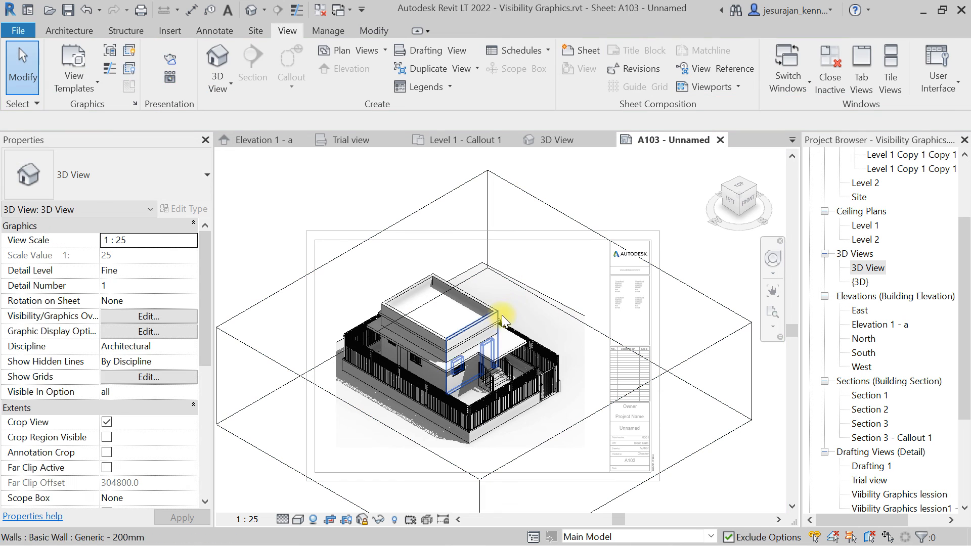
{"action": "left_click", "coordinate": [608, 405]}
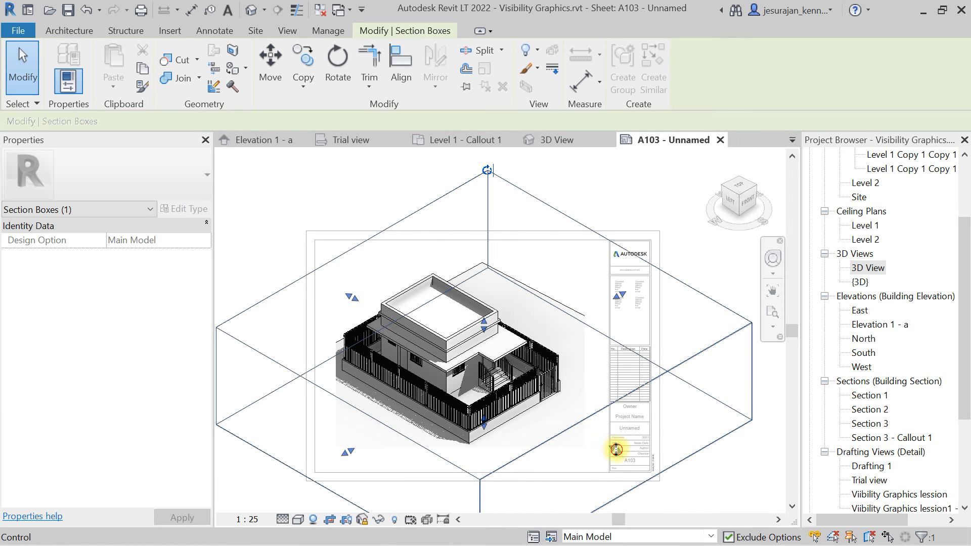
{"action": "left_click_drag", "start_coordinate": [613, 450], "coordinate": [510, 387]}
{"action": "scroll", "coordinate": [532, 397], "scroll_direction": "up", "scroll_amount": 2}
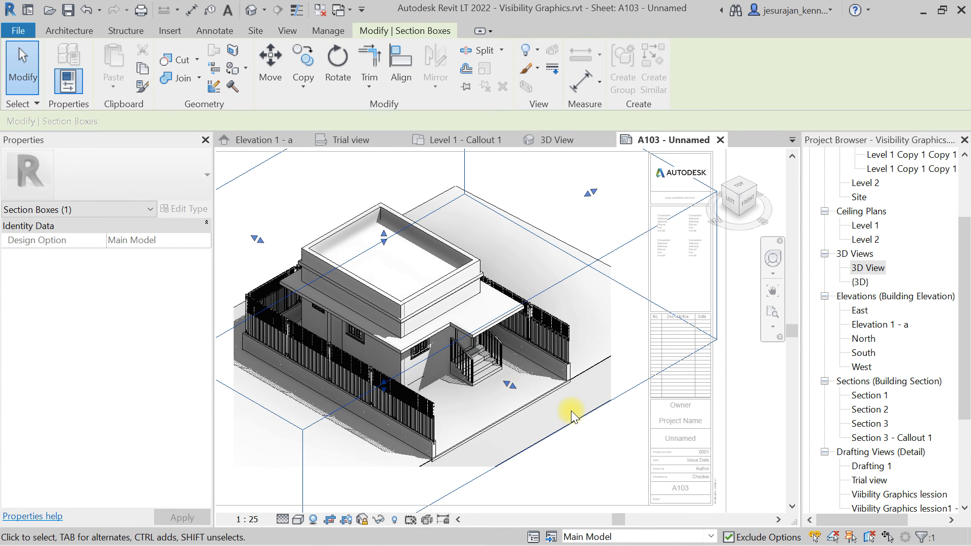
{"action": "scroll", "coordinate": [568, 411], "scroll_direction": "down", "scroll_amount": 2}
{"action": "left_click_drag", "start_coordinate": [276, 428], "coordinate": [385, 366]}
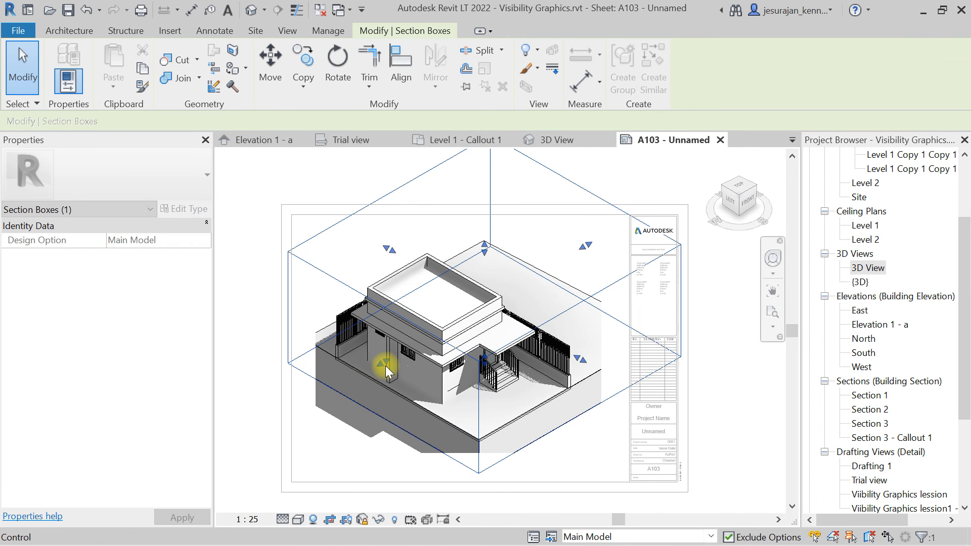
Lower the section box's top grip to cut the house below the roof, exposing the interior.
{"action": "scroll", "coordinate": [386, 366], "scroll_direction": "up", "scroll_amount": 1}
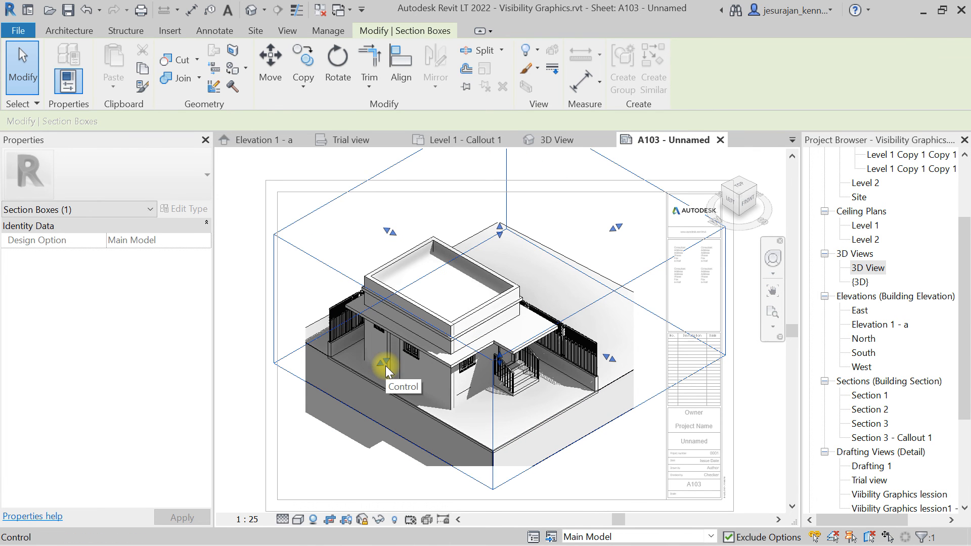
{"action": "left_click_drag", "start_coordinate": [499, 231], "coordinate": [505, 277]}
{"action": "scroll", "coordinate": [500, 302], "scroll_direction": "up", "scroll_amount": 1}
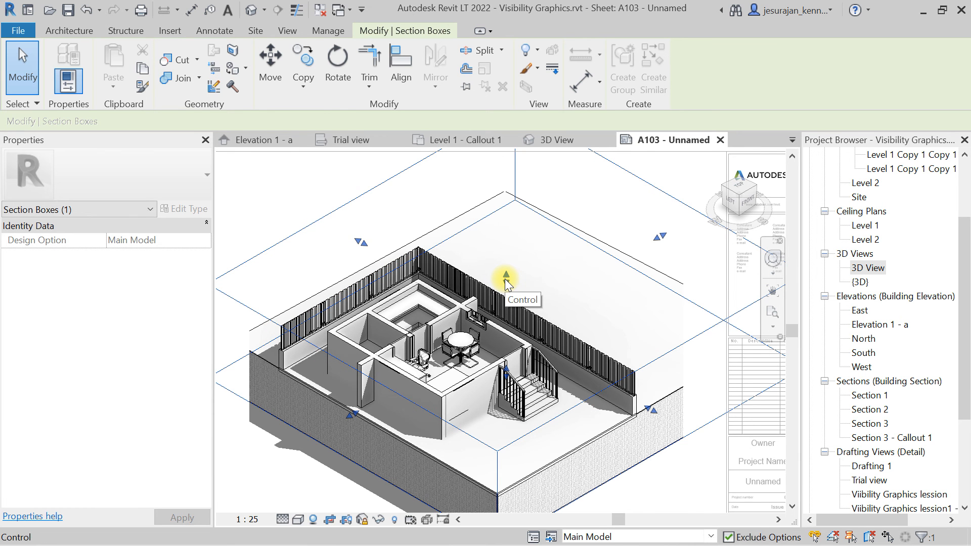
{"action": "key", "text": "Escape"}
Select the section box, hide its category in the view, and deactivate the viewport.
{"action": "scroll", "coordinate": [460, 354], "scroll_direction": "up", "scroll_amount": 3}
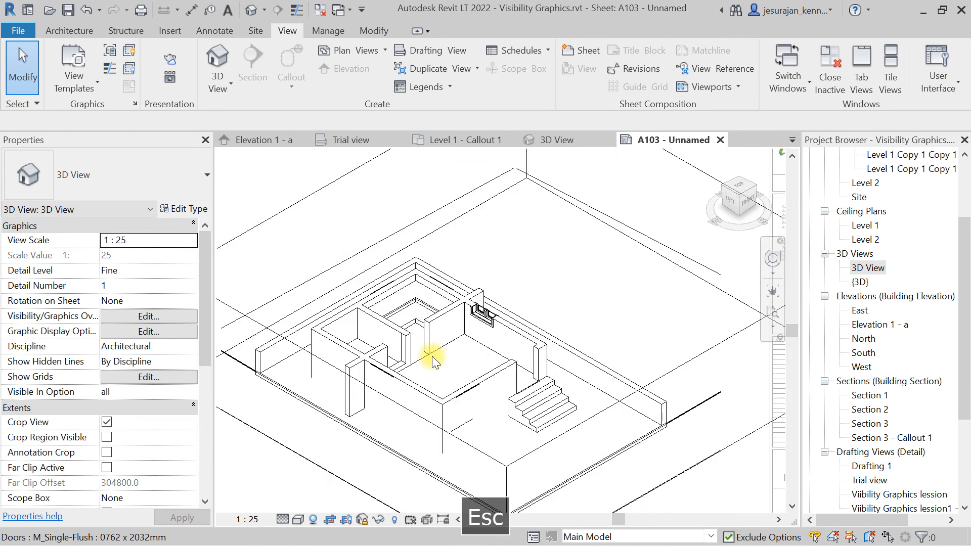
{"action": "scroll", "coordinate": [461, 273], "scroll_direction": "down", "scroll_amount": 5}
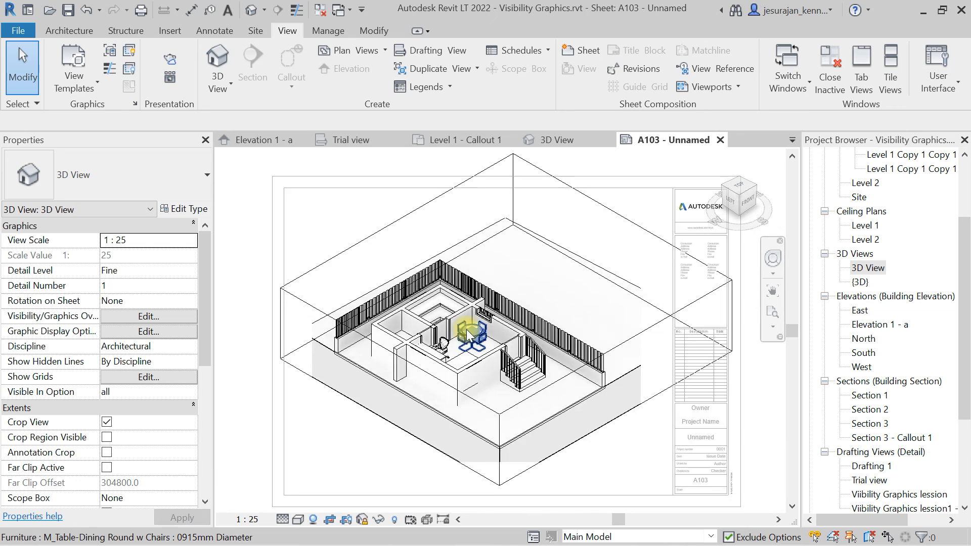
{"action": "left_click", "coordinate": [565, 255]}
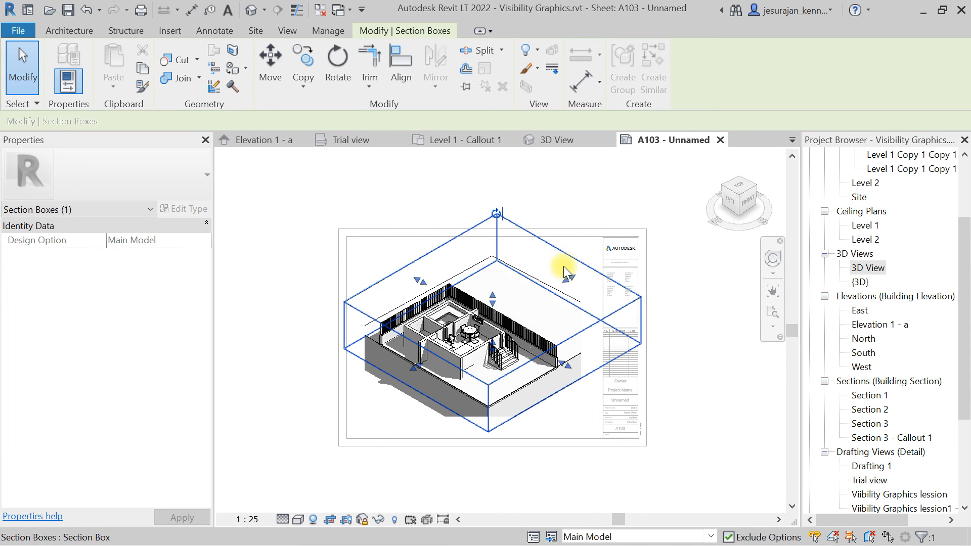
{"action": "left_click_drag", "start_coordinate": [535, 292], "coordinate": [518, 302]}
{"action": "right_click", "coordinate": [520, 287]}
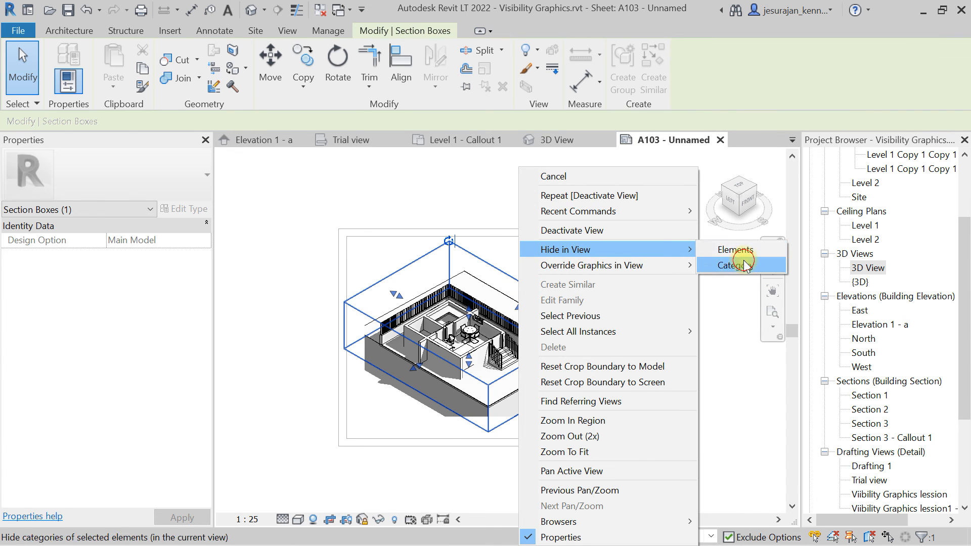
{"action": "left_click", "coordinate": [741, 263]}
{"action": "double_click", "coordinate": [550, 188]}
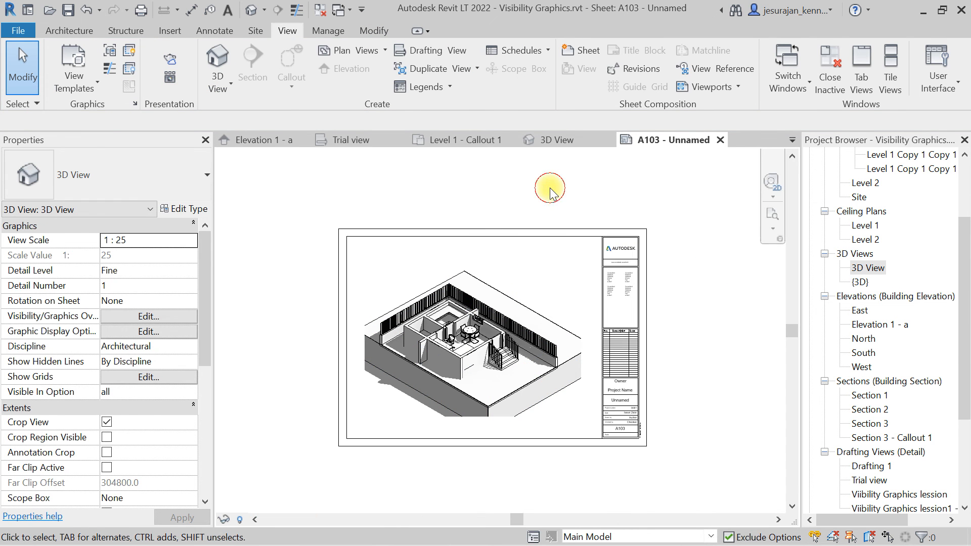
{"action": "middle_click", "coordinate": [550, 187]}
{"action": "middle_click", "coordinate": [550, 187]}
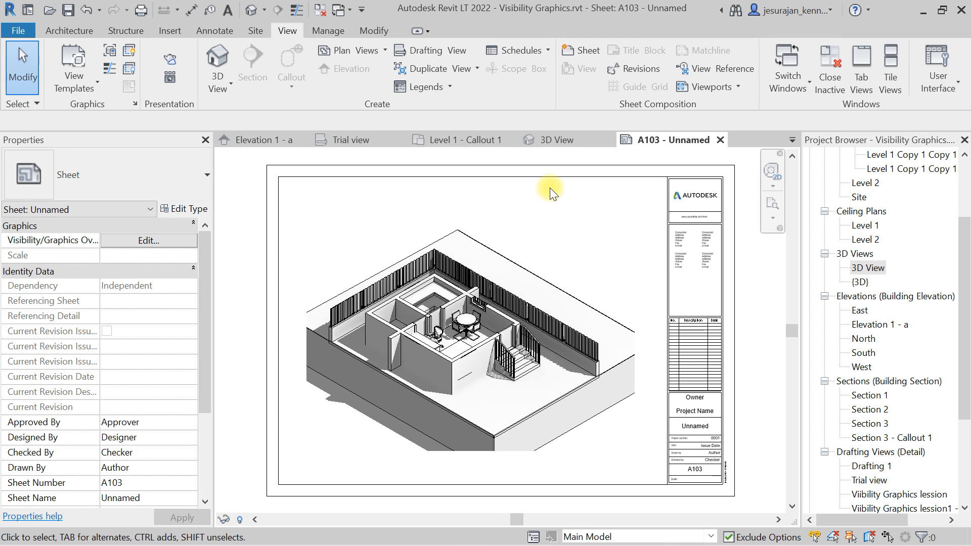